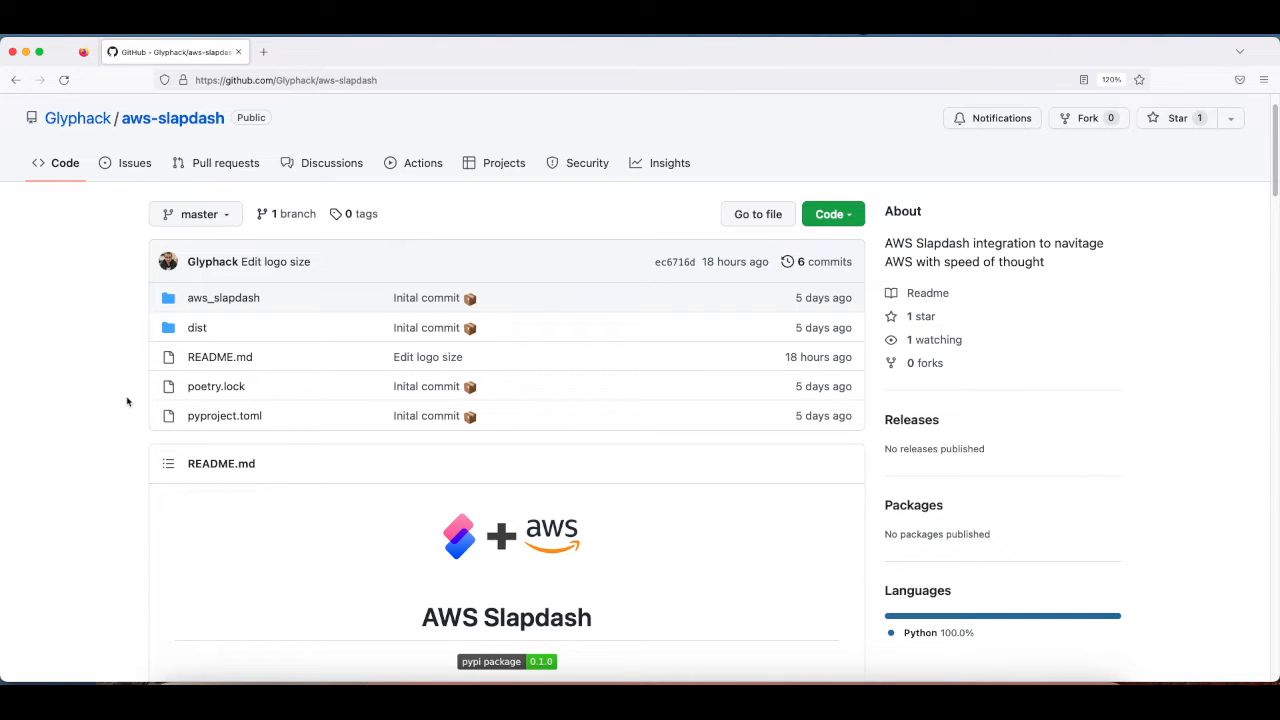
- Look over the aws-slapdash repository page and go to the README's "What is Slapdash?" section
{"action": "scroll", "coordinate": [192, 355], "scroll_direction": "down", "scroll_amount": 3}
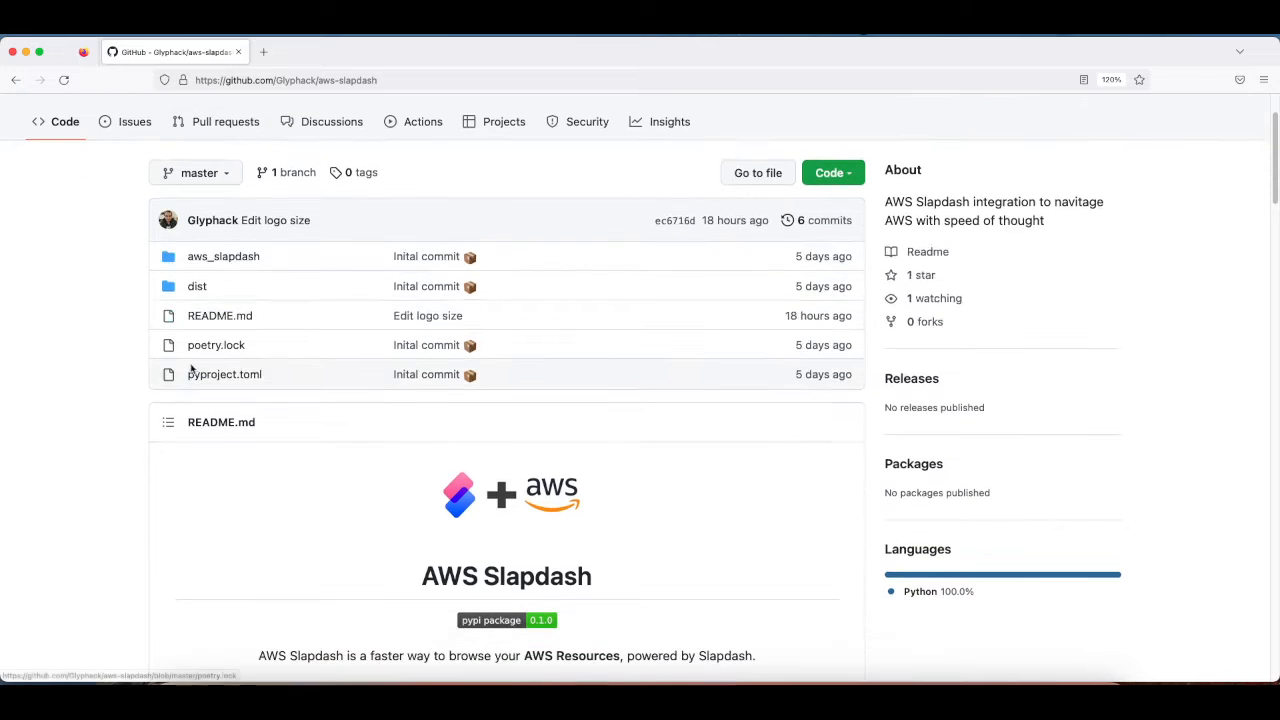
{"action": "scroll", "coordinate": [192, 370], "scroll_direction": "down", "scroll_amount": 2}
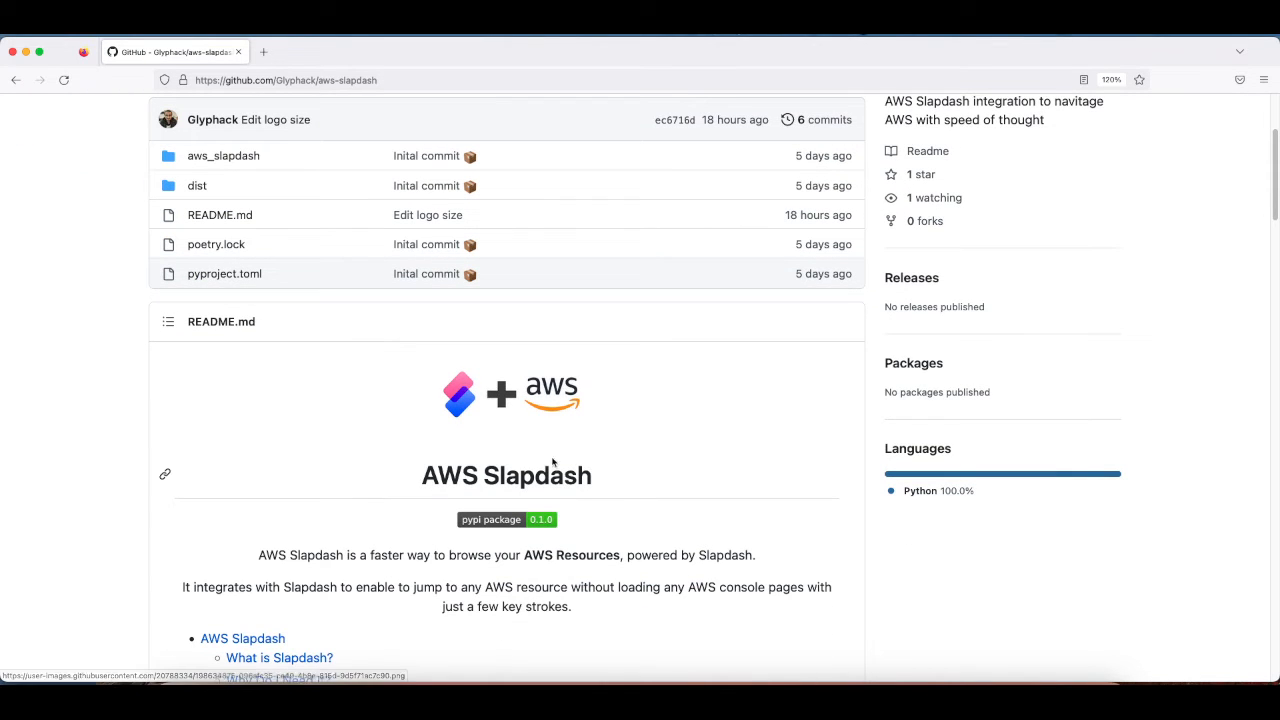
{"action": "scroll", "coordinate": [223, 483], "scroll_direction": "down", "scroll_amount": 5}
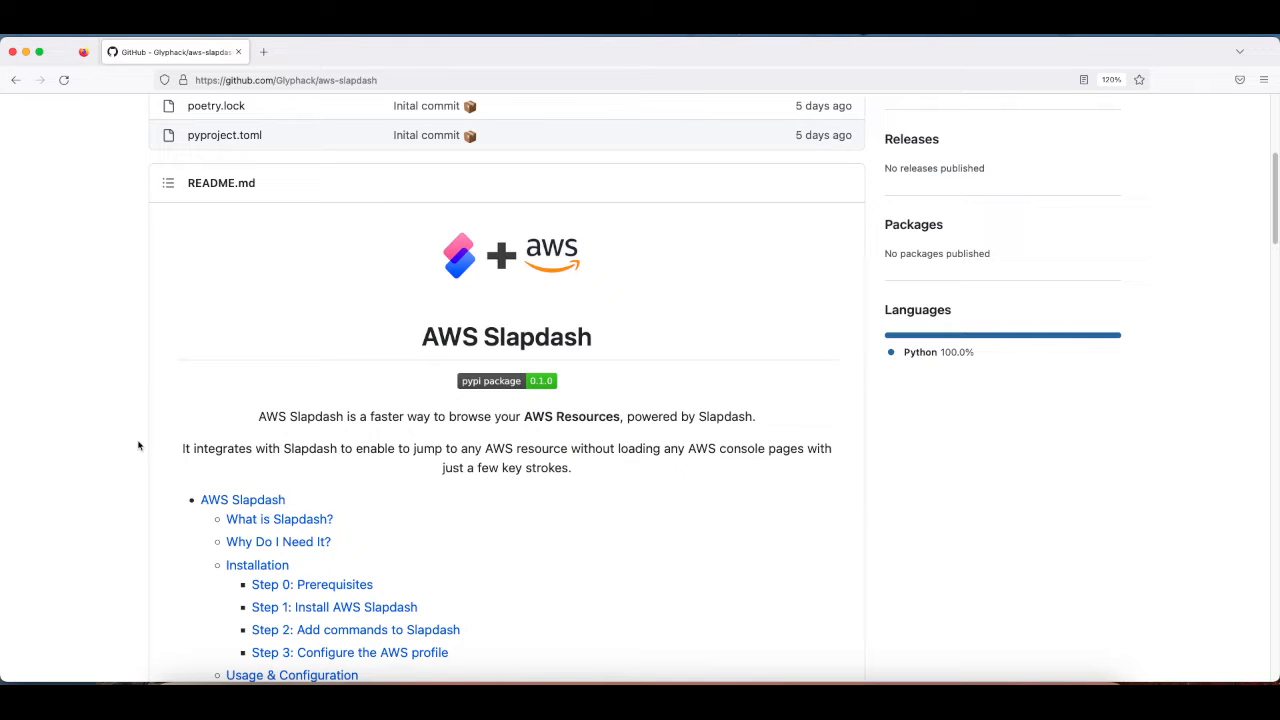
{"action": "left_click", "coordinate": [310, 522]}
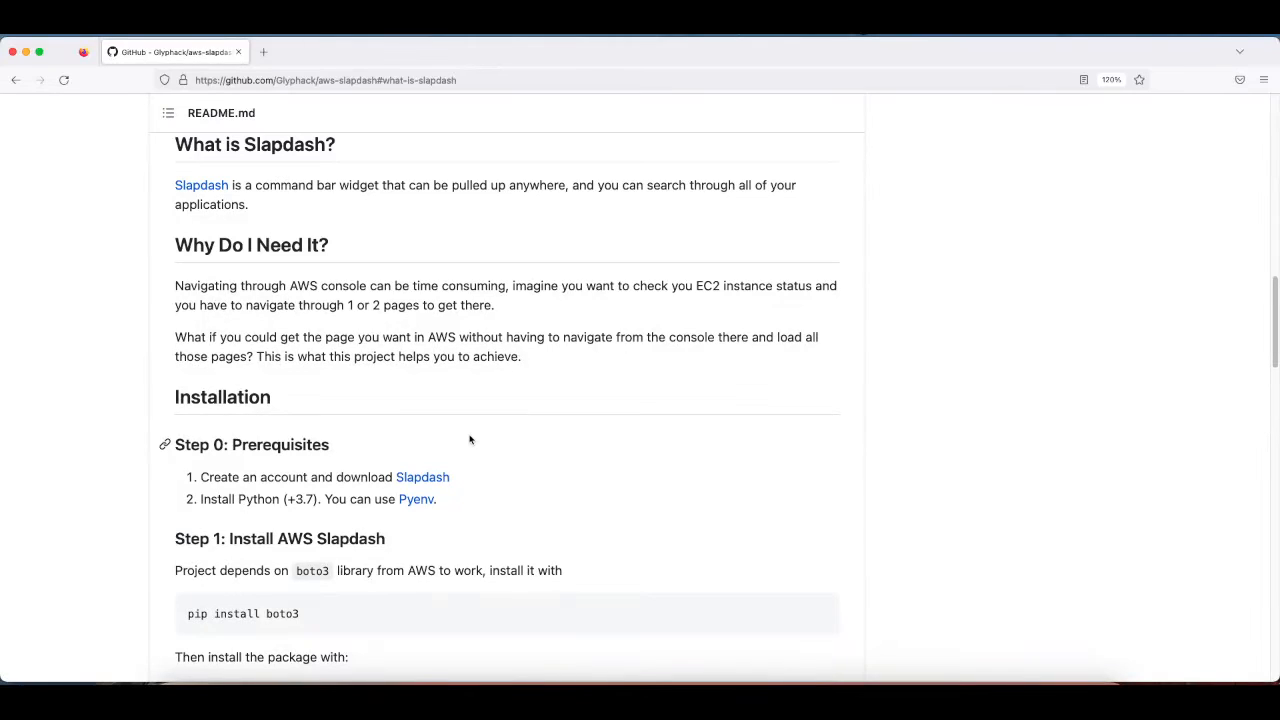
- Bring up the Slapdash command bar and look through its list of commands
{"action": "key", "text": "super+j"}
{"action": "key", "text": "super+j"}
{"action": "key", "text": "super+j"}
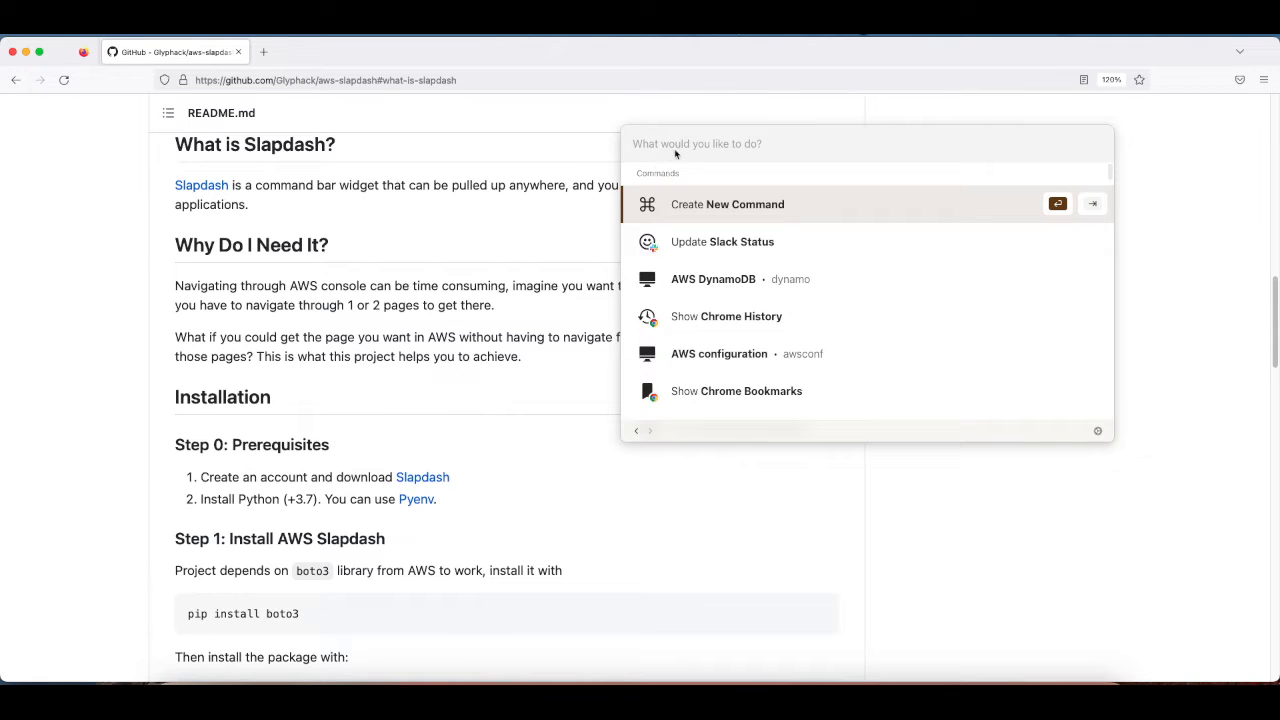
{"action": "key", "text": "Down"}
{"action": "key", "text": "Down"}
{"action": "key", "text": "Up"}
{"action": "key", "text": "Up"}
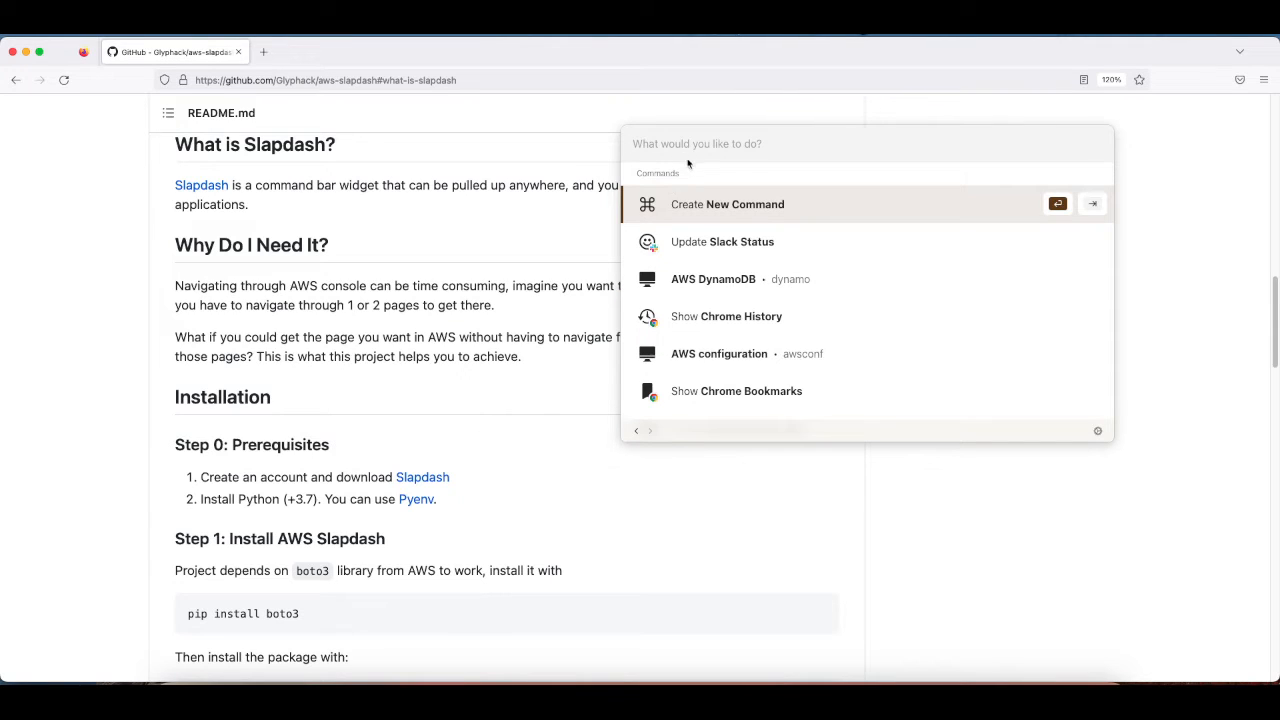
- Open the Update Slack Status command, view its Clear After choices, and cancel without updating
{"action": "left_click", "coordinate": [821, 240]}
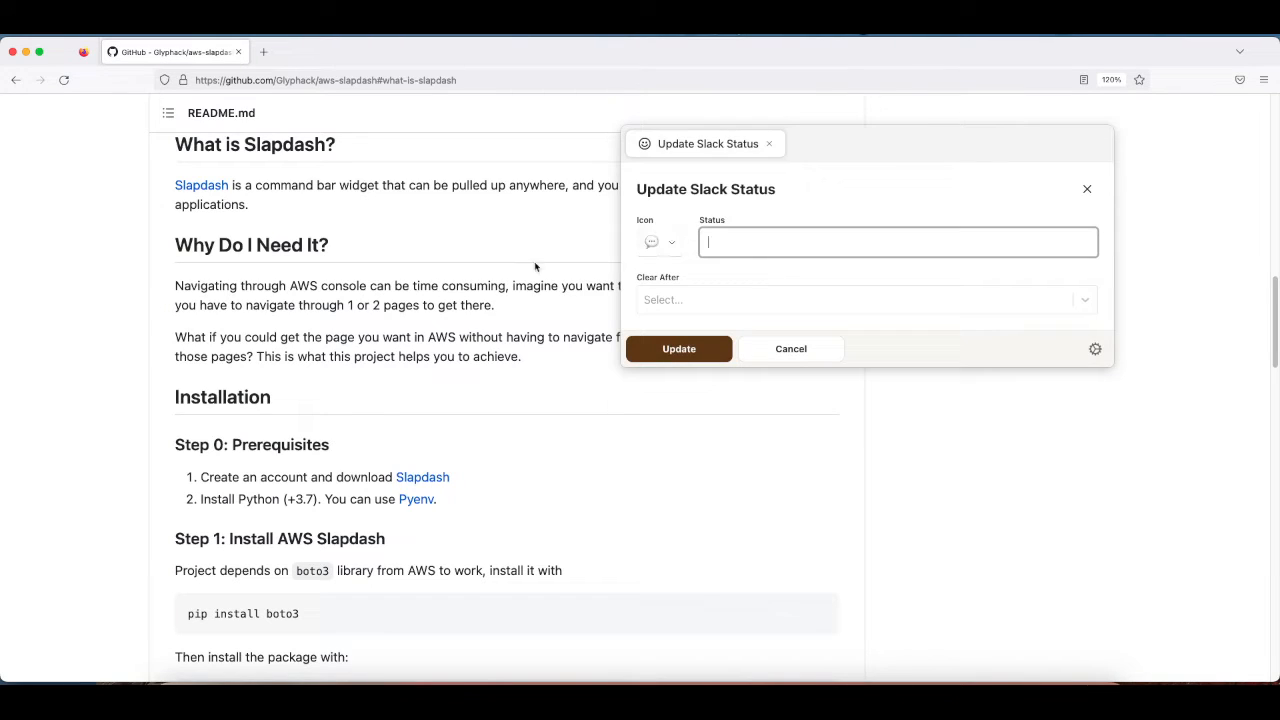
{"action": "left_click", "coordinate": [809, 296]}
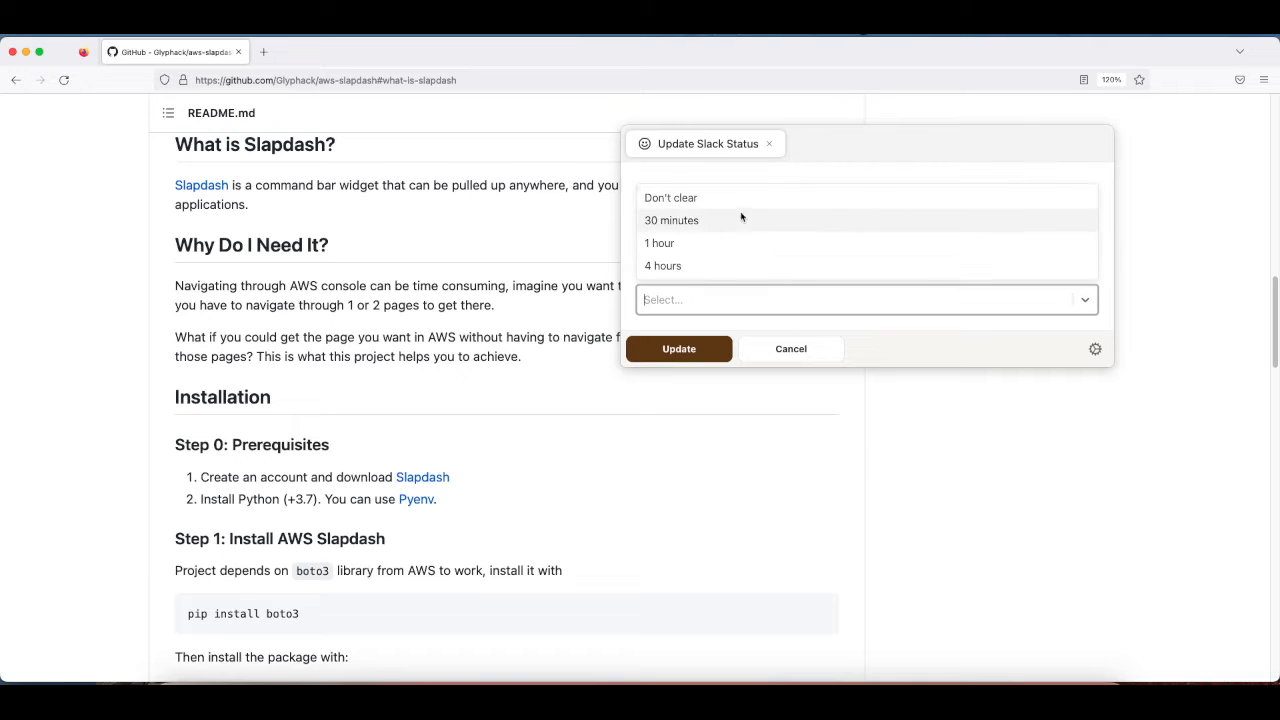
{"action": "left_click", "coordinate": [723, 243]}
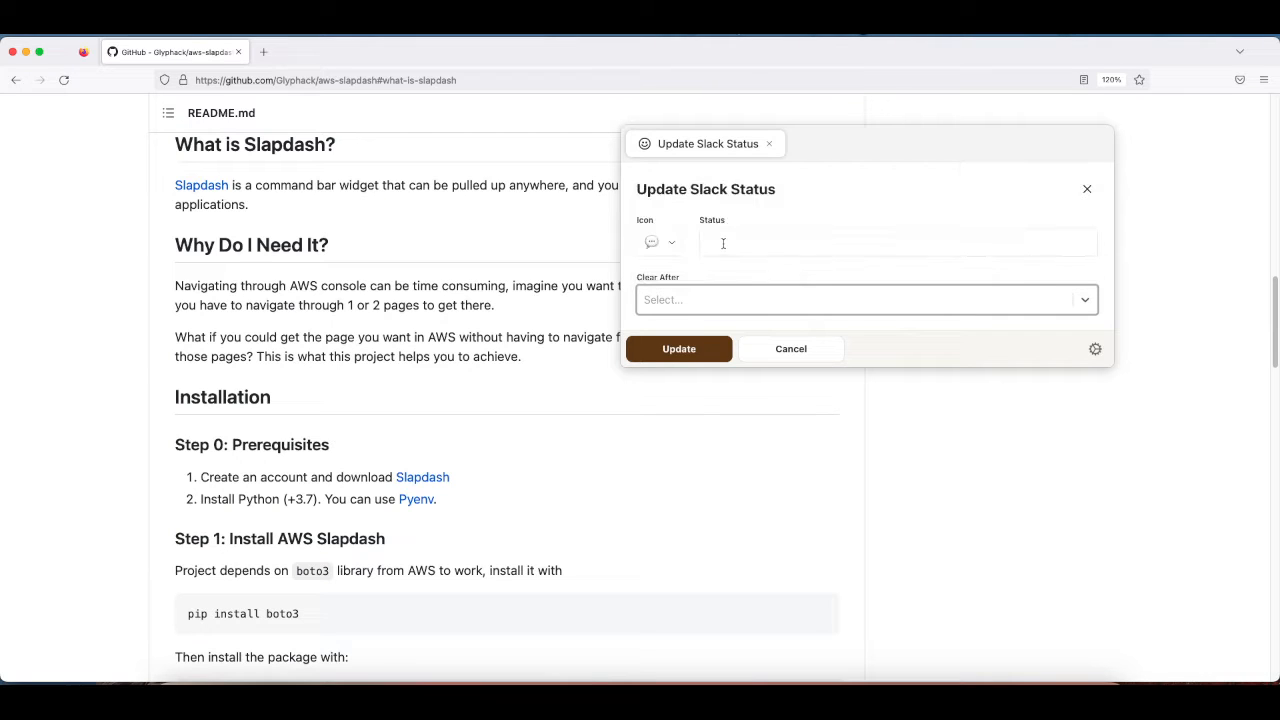
{"action": "left_click", "coordinate": [791, 349]}
{"action": "key", "text": "Escape"}
- Read the README's "What is Slapdash?" and "Why Do I Need It?" sections, briefly showing and dismissing the Slapdash command bar
{"action": "scroll", "coordinate": [555, 252], "scroll_direction": "up", "scroll_amount": 1}
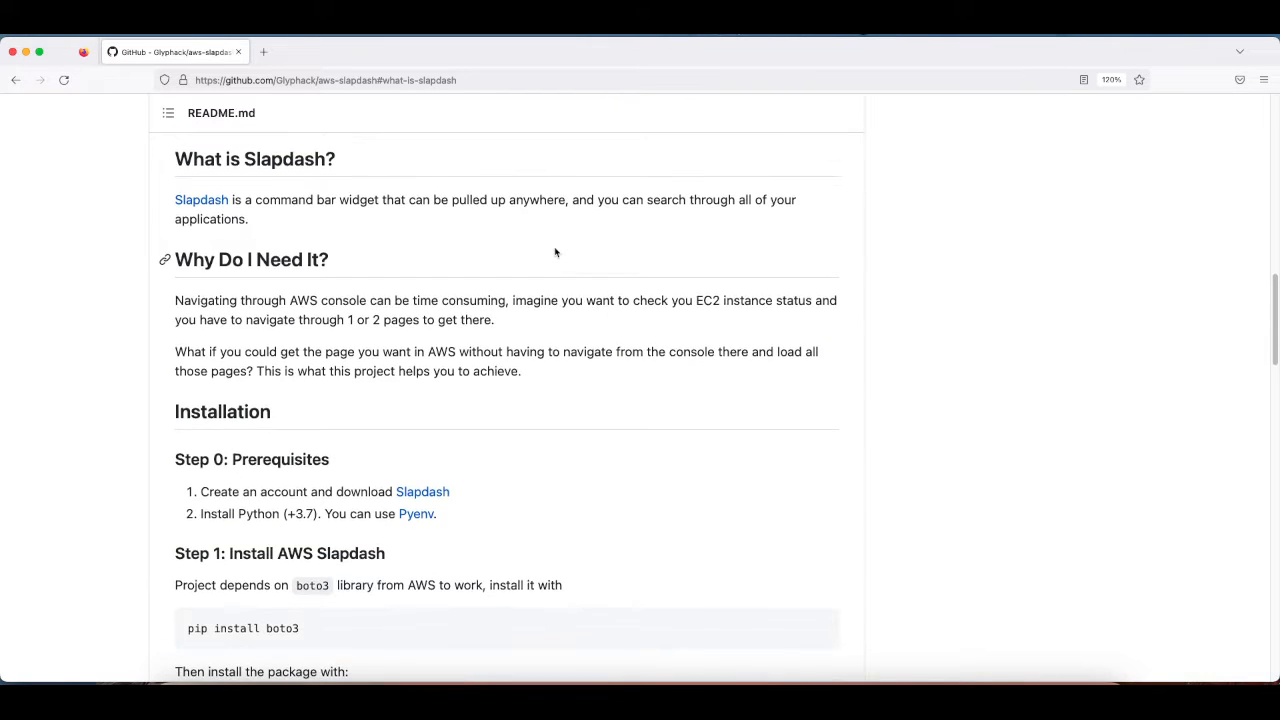
{"action": "scroll", "coordinate": [555, 252], "scroll_direction": "up", "scroll_amount": 2}
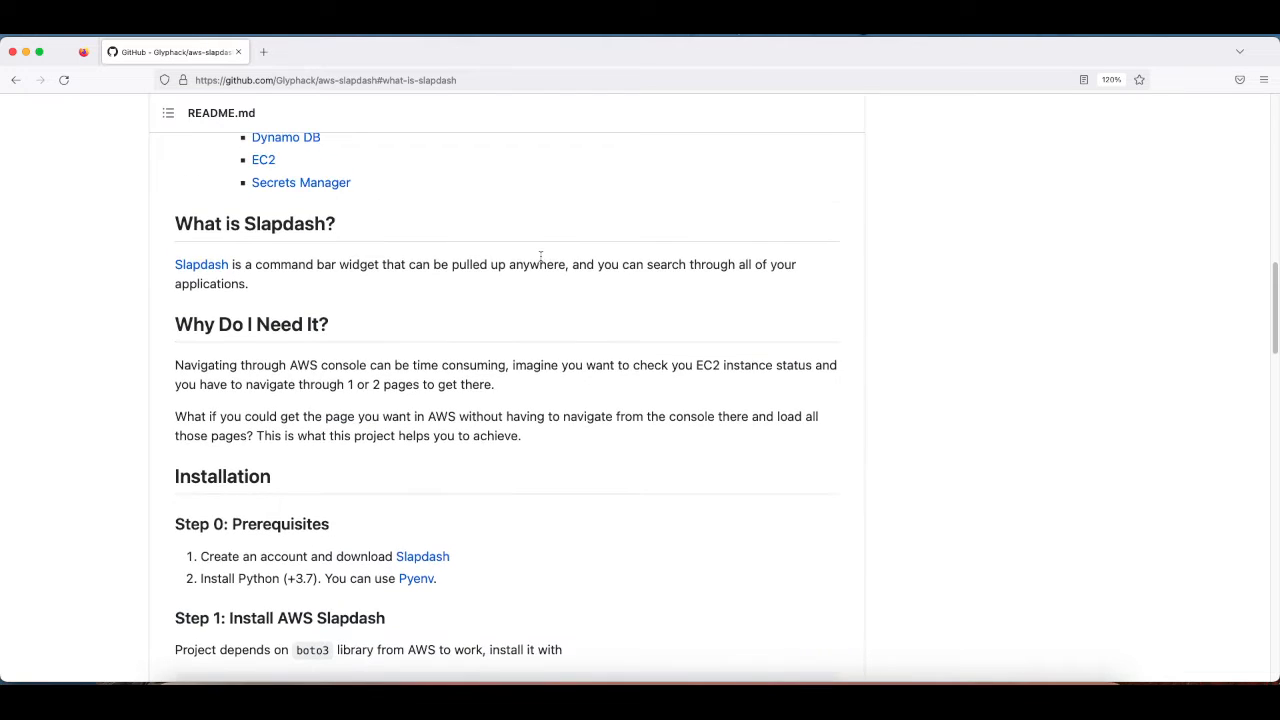
{"action": "scroll", "coordinate": [548, 256], "scroll_direction": "down", "scroll_amount": 2}
{"action": "scroll", "coordinate": [541, 261], "scroll_direction": "up", "scroll_amount": 1}
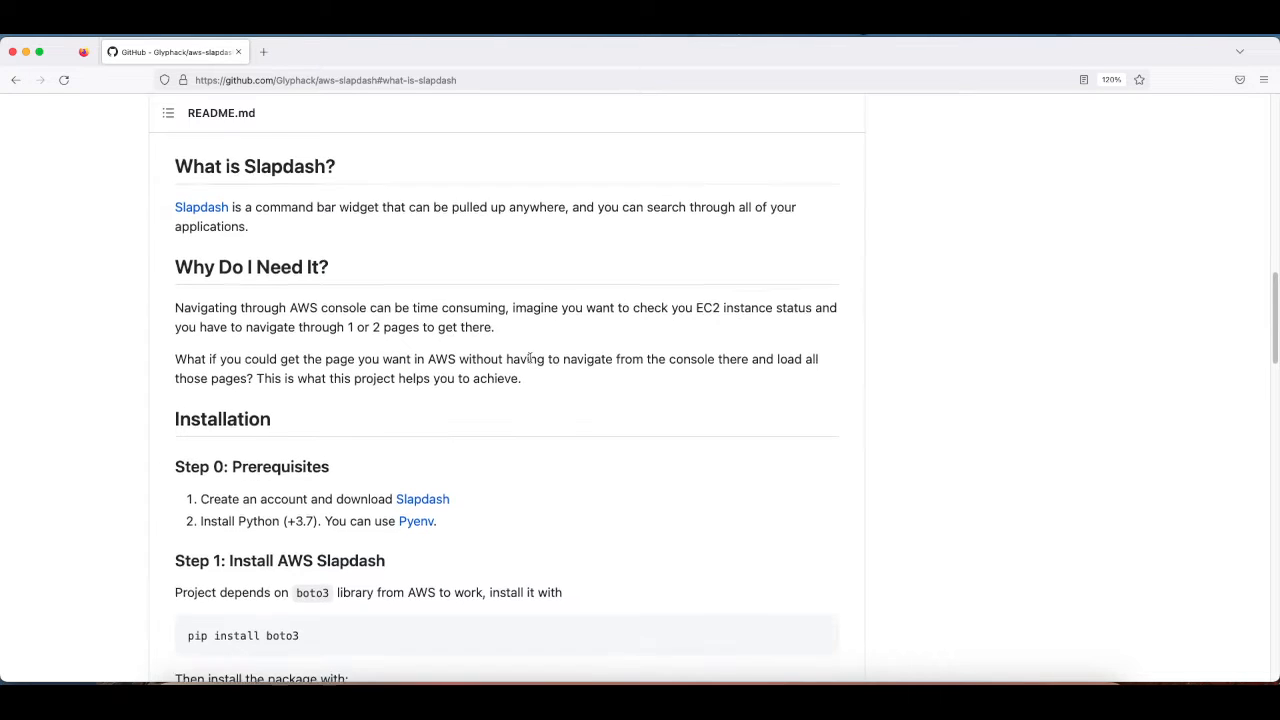
{"action": "scroll", "coordinate": [525, 365], "scroll_direction": "up", "scroll_amount": 1}
{"action": "scroll", "coordinate": [510, 358], "scroll_direction": "down", "scroll_amount": 1}
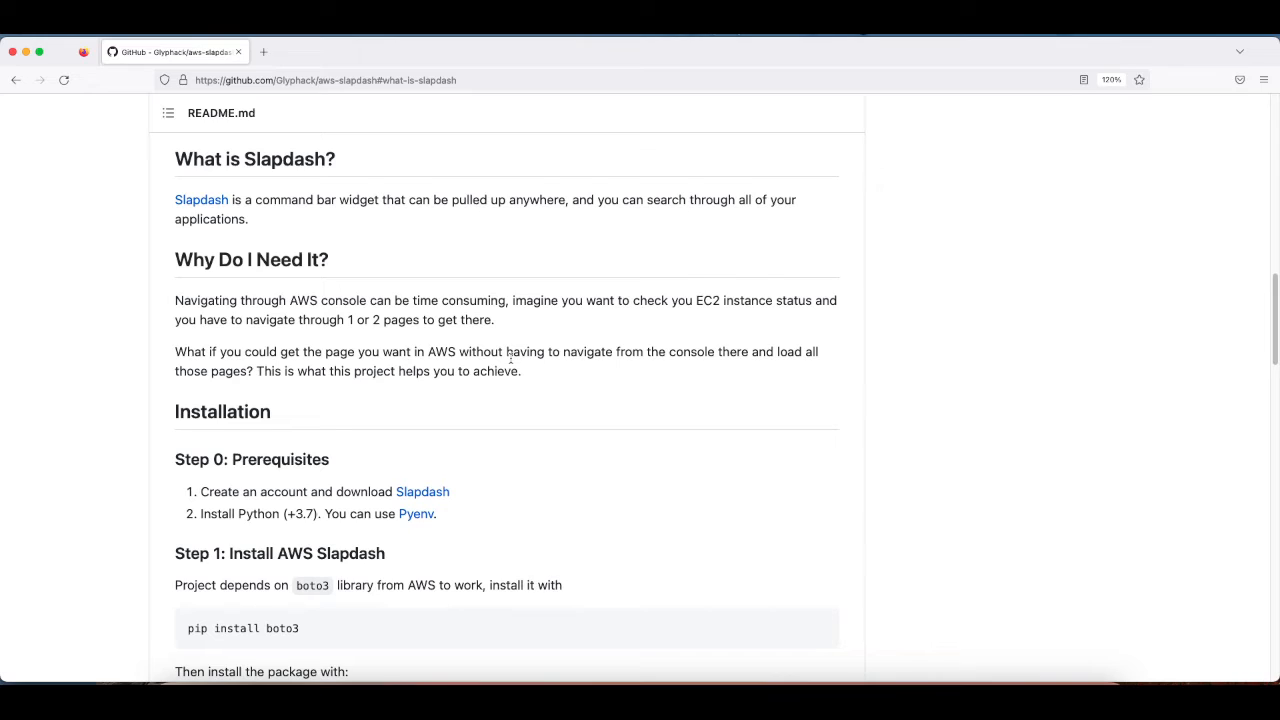
{"action": "key", "text": "super+j"}
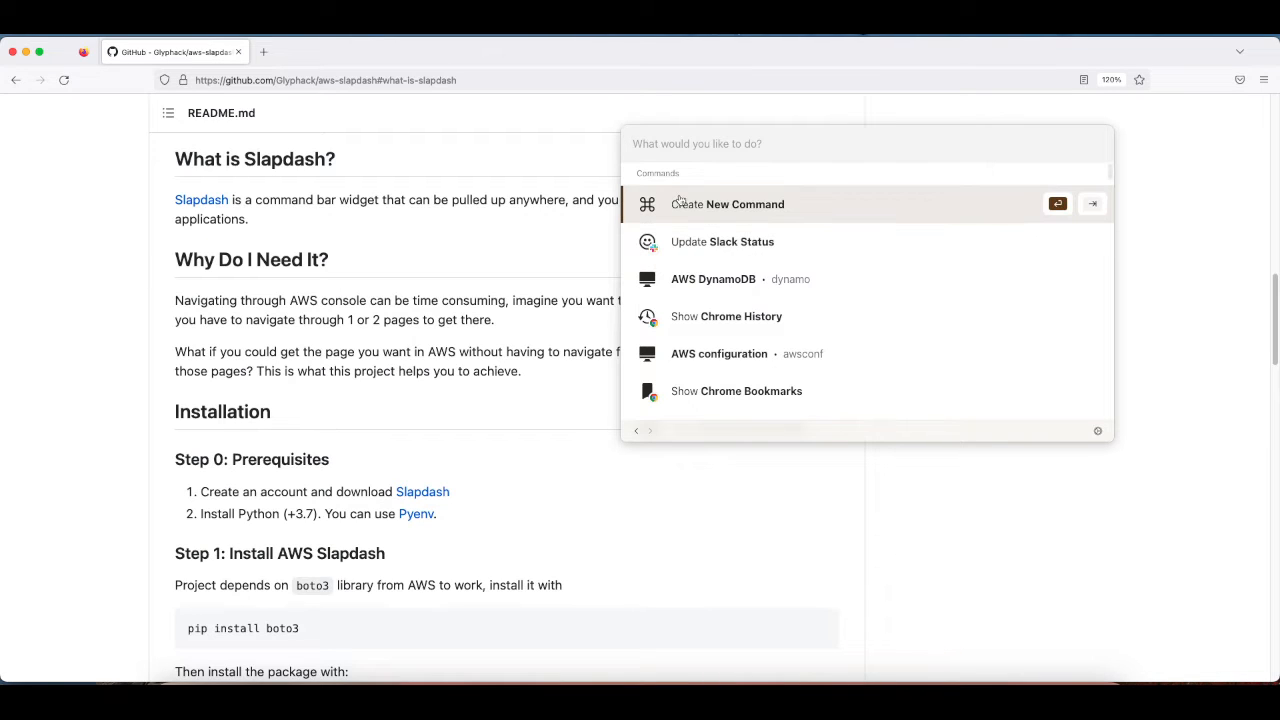
{"action": "left_click", "coordinate": [577, 212]}
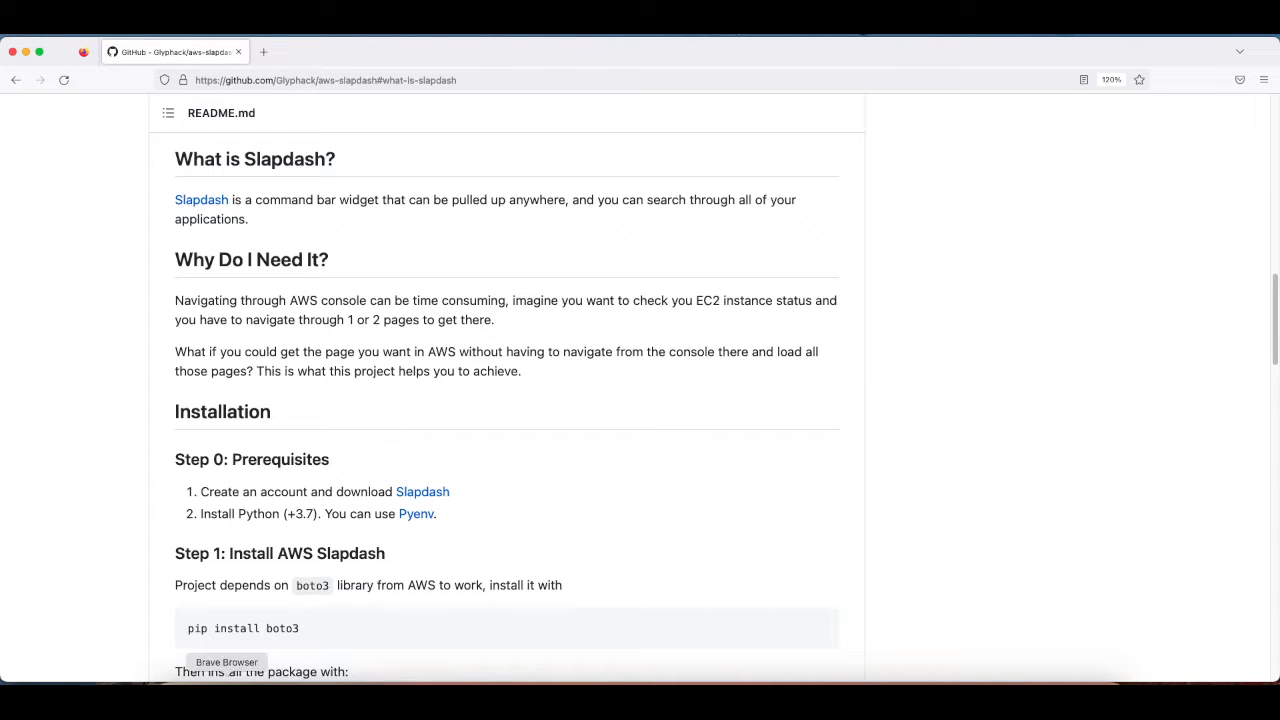
- Switch to Brave Browser and open the running EC2 instances list, starting from the AWS Console Home
{"action": "left_click", "coordinate": [226, 680]}
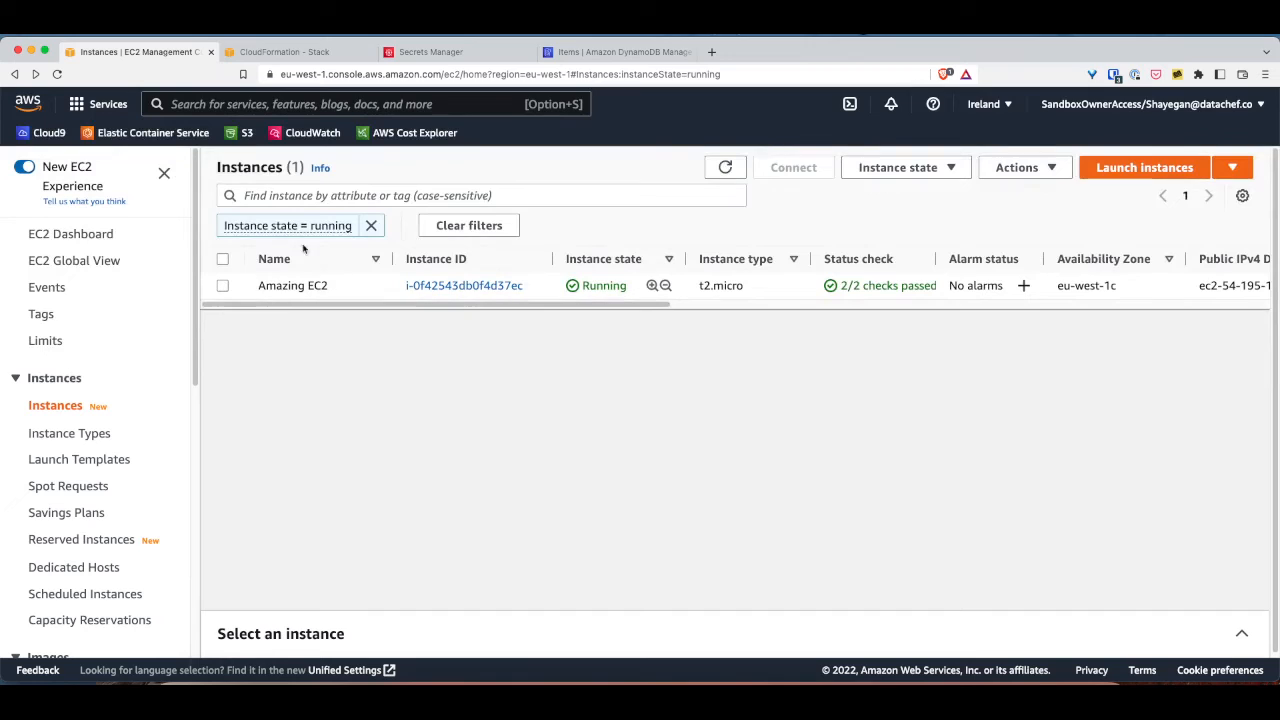
{"action": "left_click", "coordinate": [27, 105]}
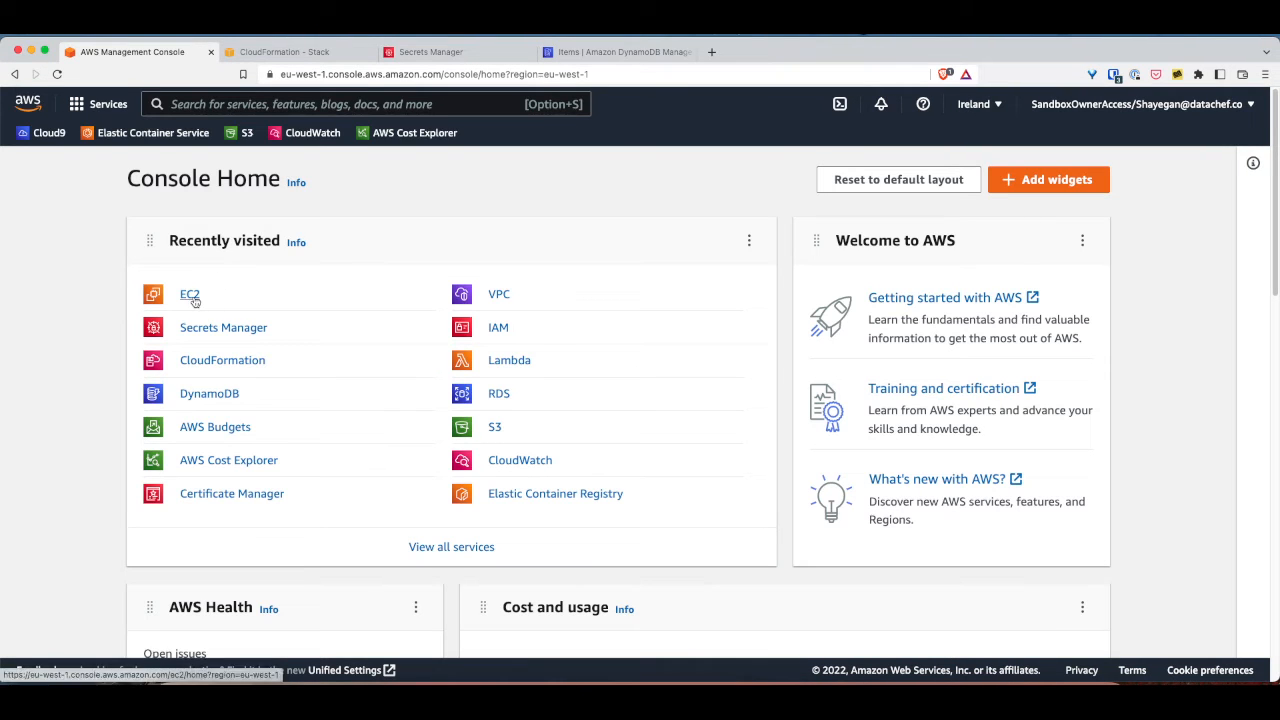
{"action": "left_click", "coordinate": [190, 294]}
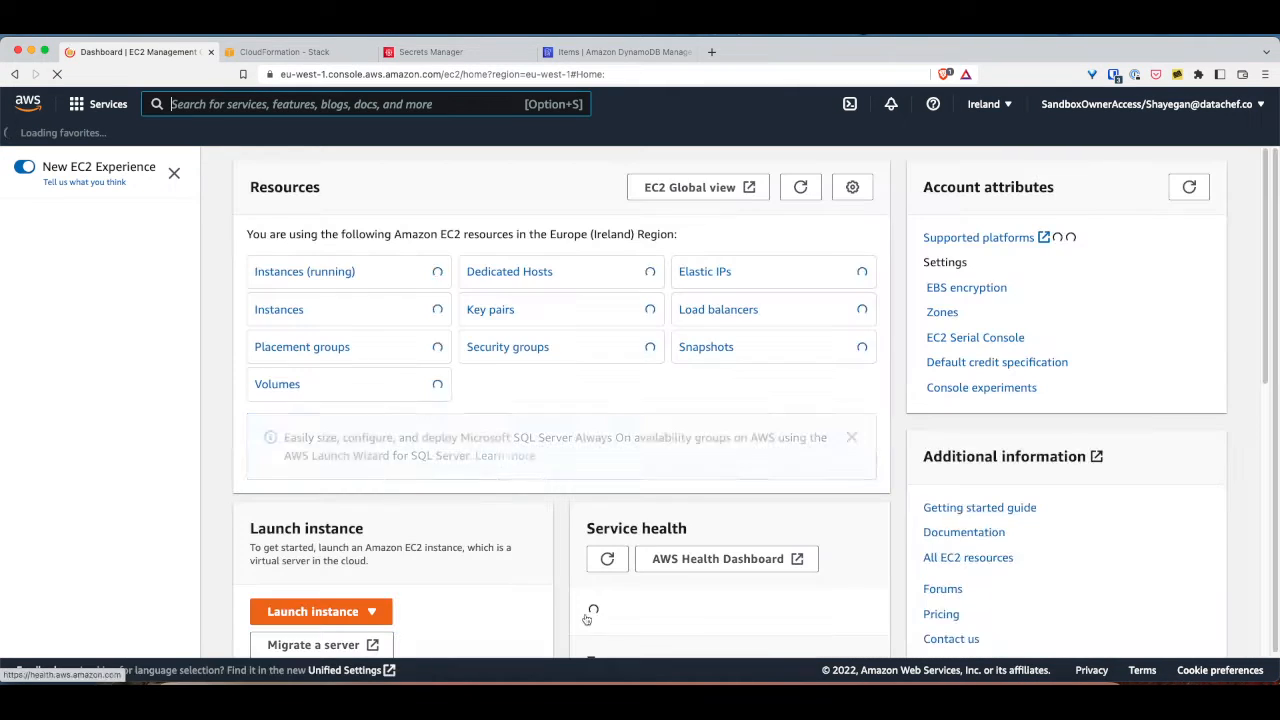
{"action": "left_click", "coordinate": [278, 275]}
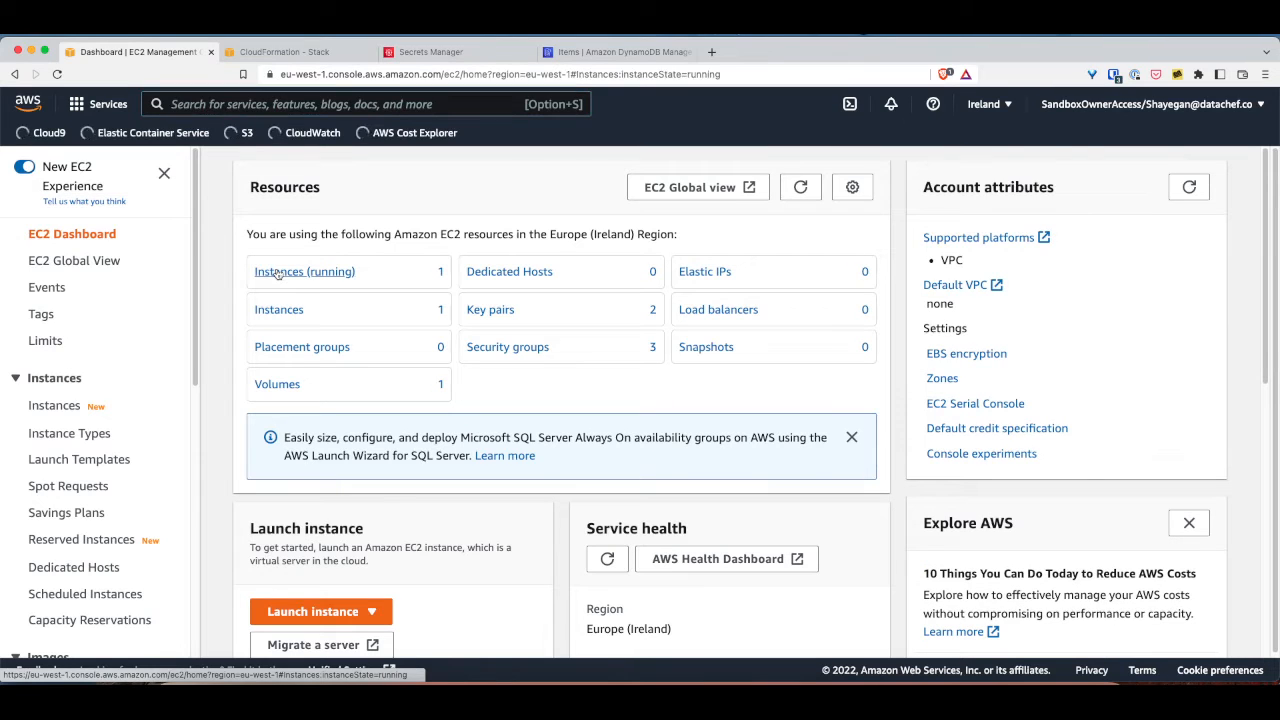
{"action": "left_click", "coordinate": [329, 272]}
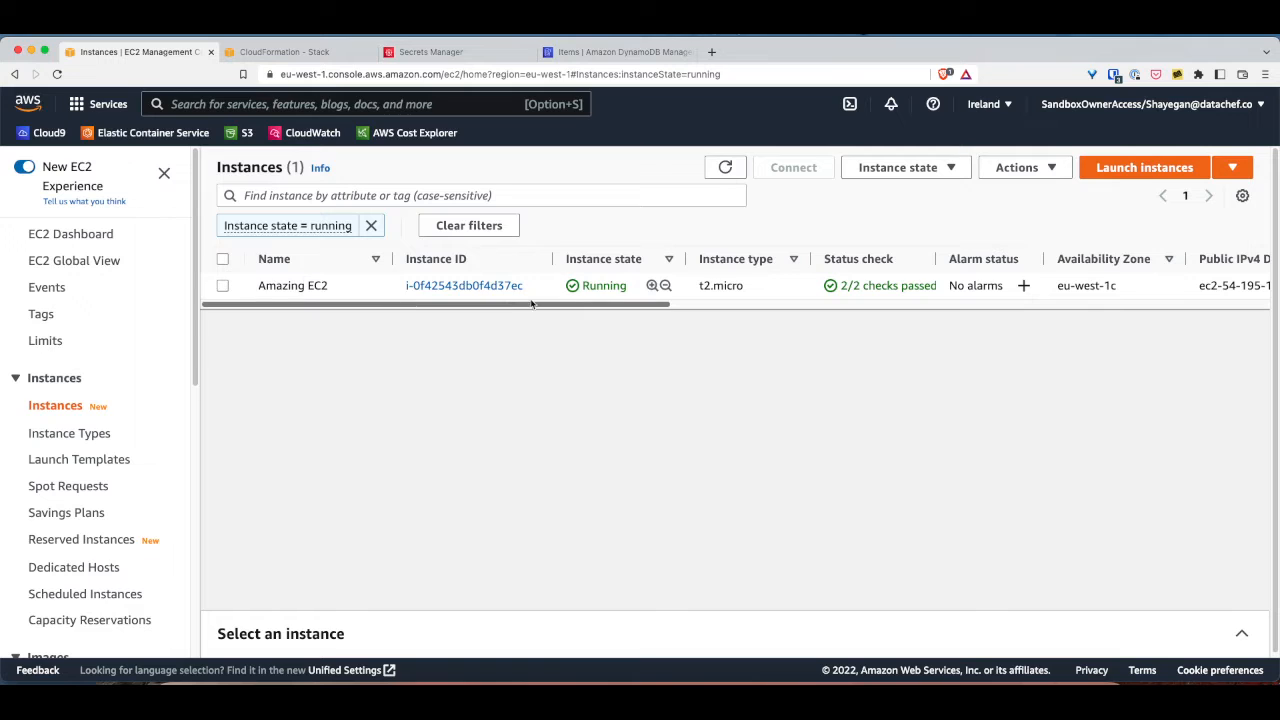
- Check the columns of the running instances list, then open the Amazing EC2 instance and copy its public IPv4 DNS
{"action": "scroll", "coordinate": [655, 291], "scroll_direction": "right", "scroll_amount": 10}
{"action": "scroll", "coordinate": [655, 291], "scroll_direction": "right", "scroll_amount": 10}
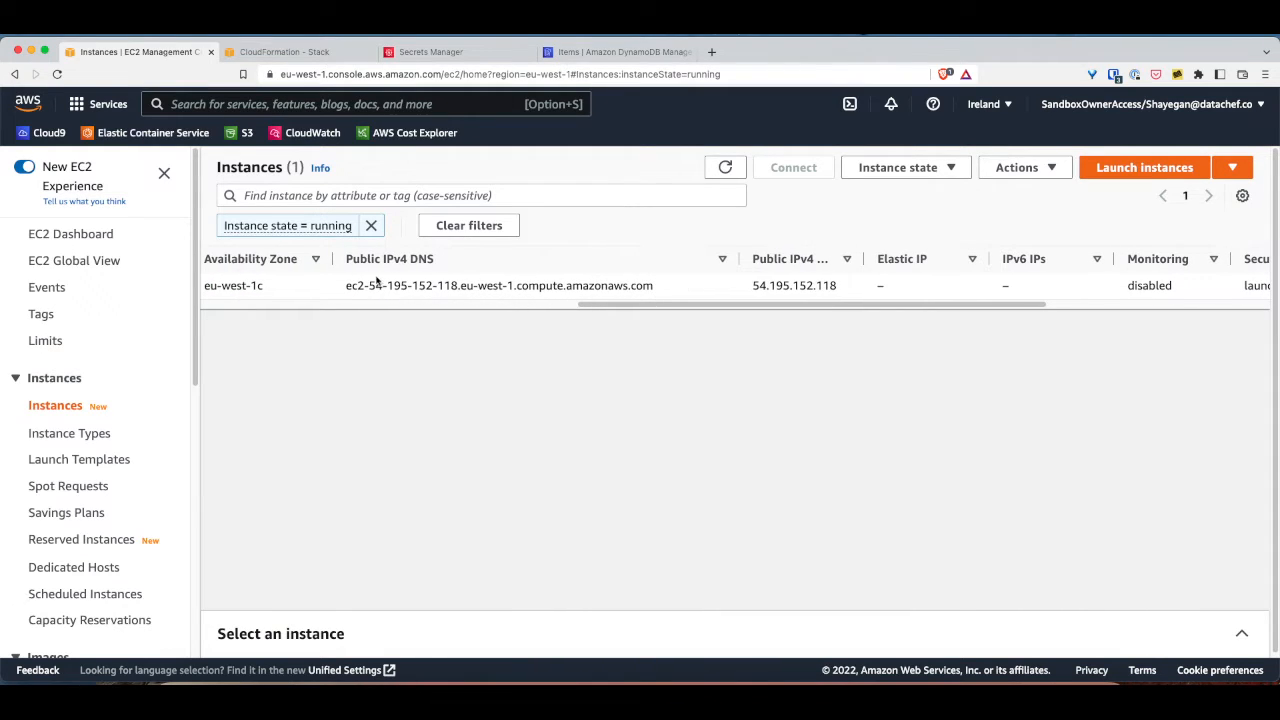
{"action": "scroll", "coordinate": [374, 283], "scroll_direction": "left", "scroll_amount": 15}
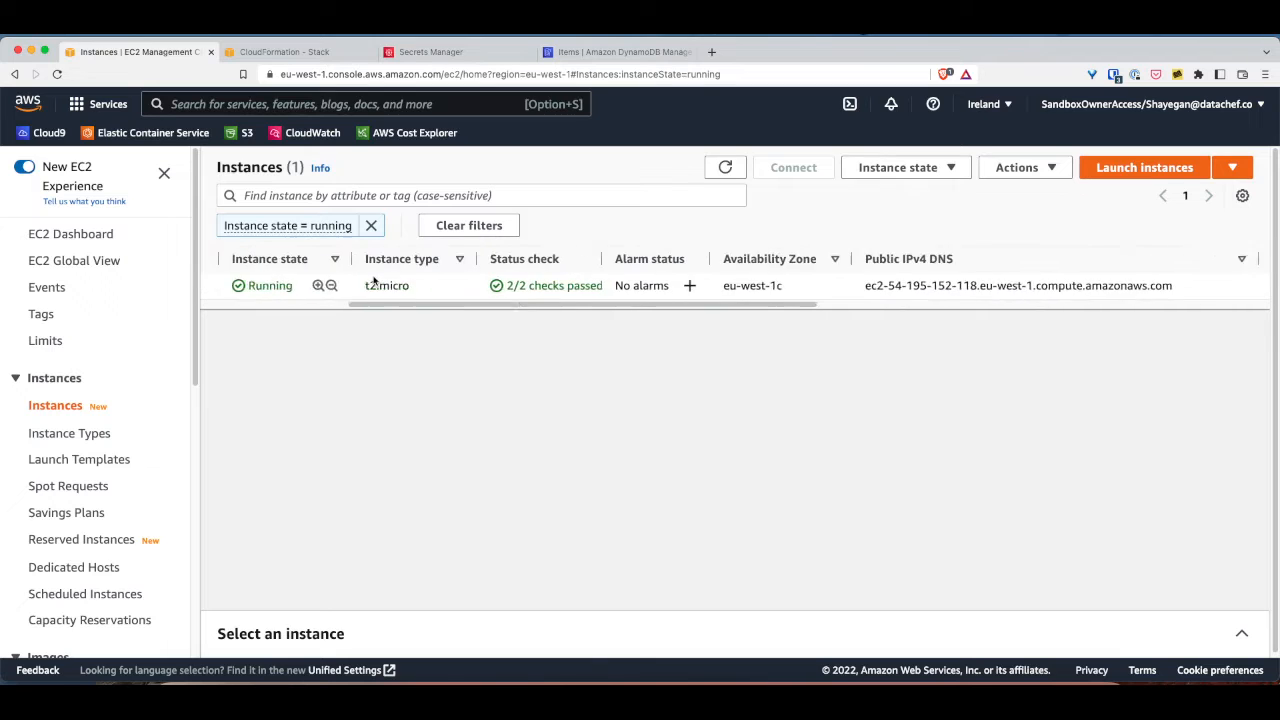
{"action": "scroll", "coordinate": [297, 336], "scroll_direction": "left", "scroll_amount": 5}
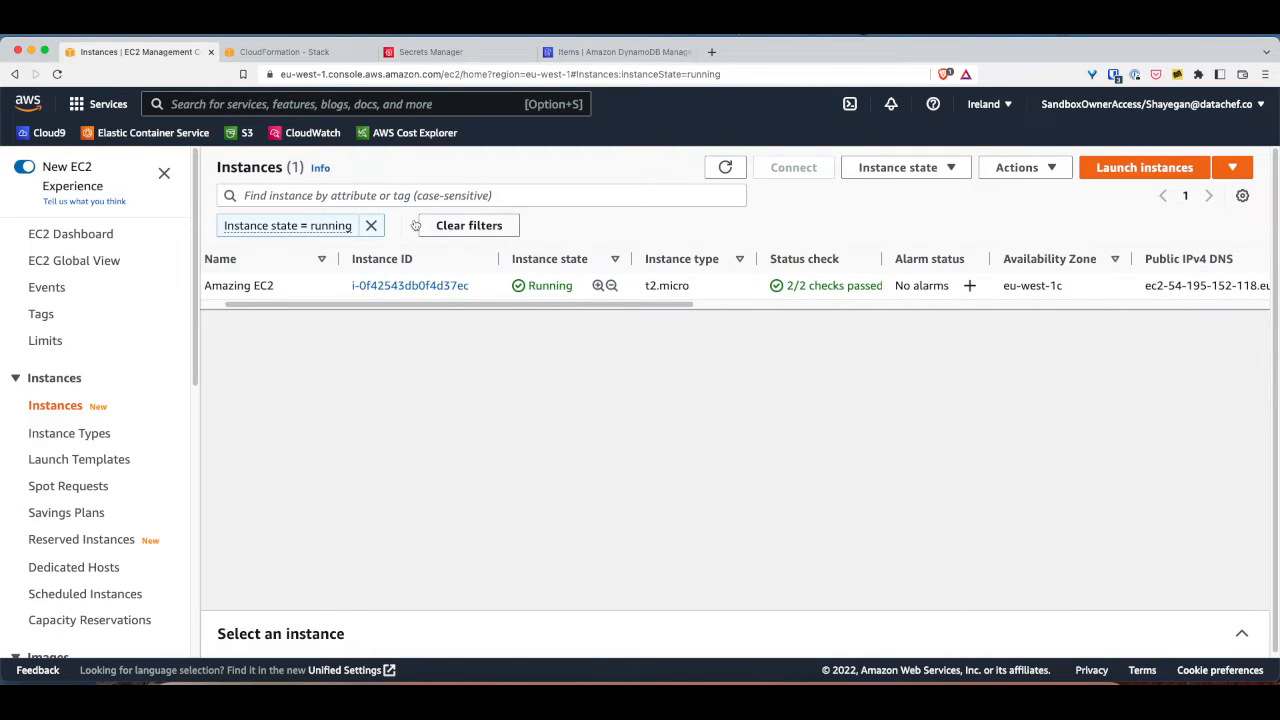
{"action": "left_click", "coordinate": [522, 291]}
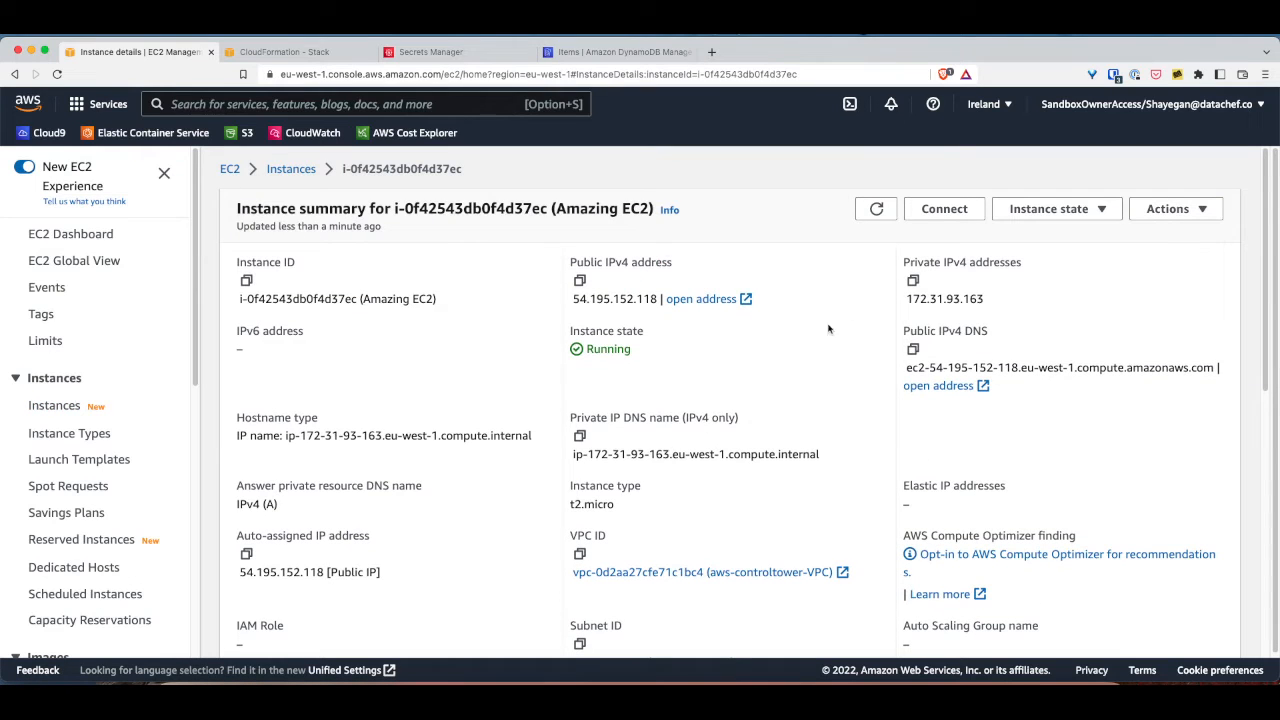
{"action": "left_click", "coordinate": [912, 348]}
- Open the connection options for the Amazing EC2 instance and copy its public DNS from the SSH client instructions
{"action": "left_click", "coordinate": [944, 209]}
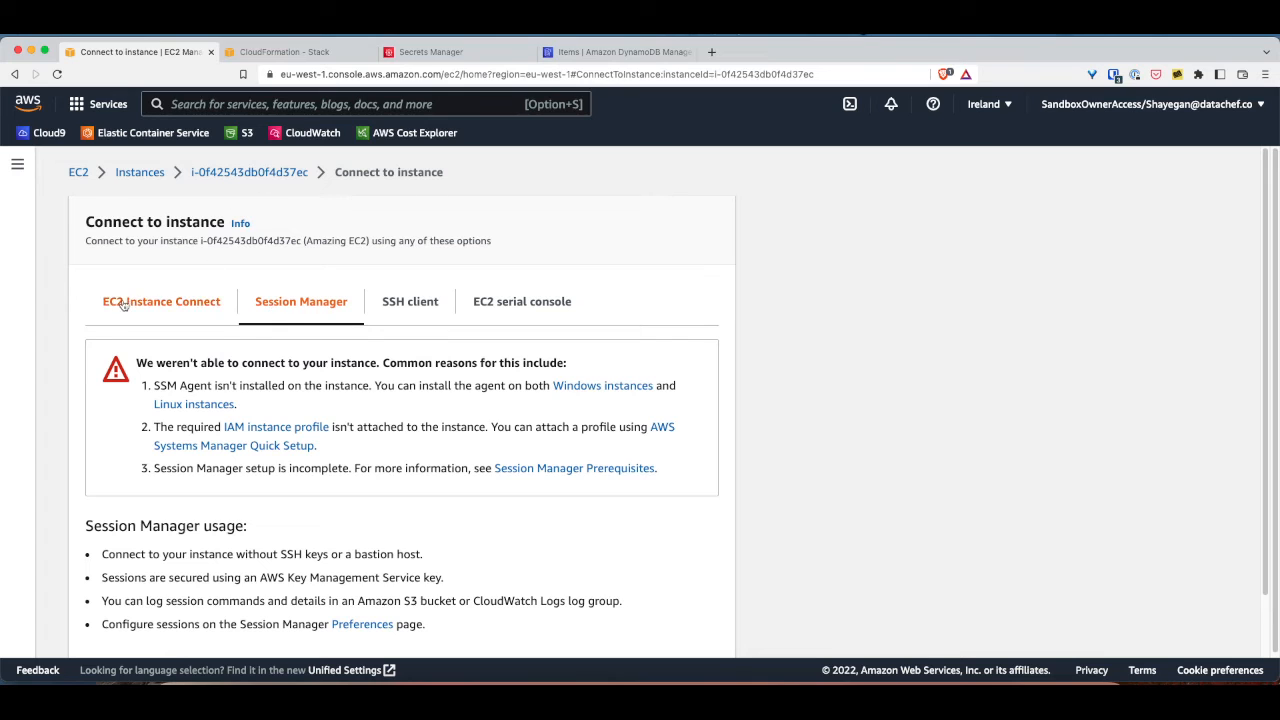
{"action": "left_click", "coordinate": [180, 303]}
{"action": "scroll", "coordinate": [233, 431], "scroll_direction": "down", "scroll_amount": 1}
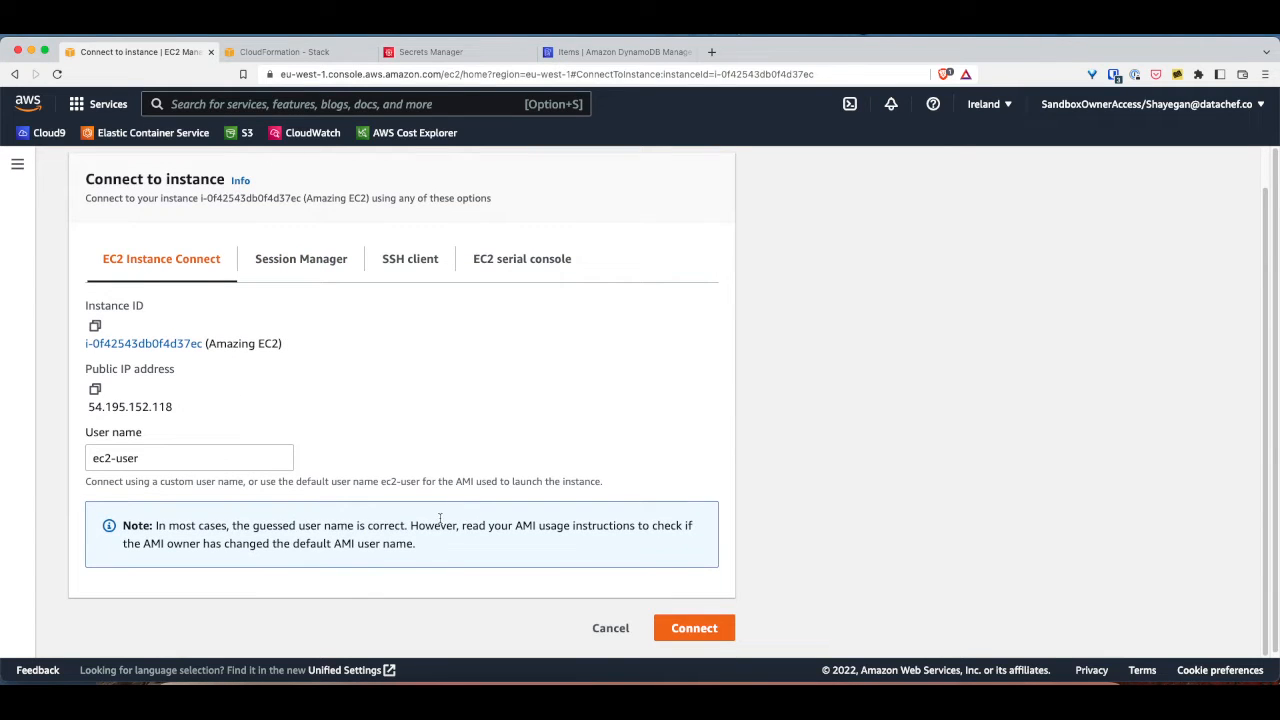
{"action": "left_click", "coordinate": [412, 262]}
{"action": "scroll", "coordinate": [224, 452], "scroll_direction": "down", "scroll_amount": 2}
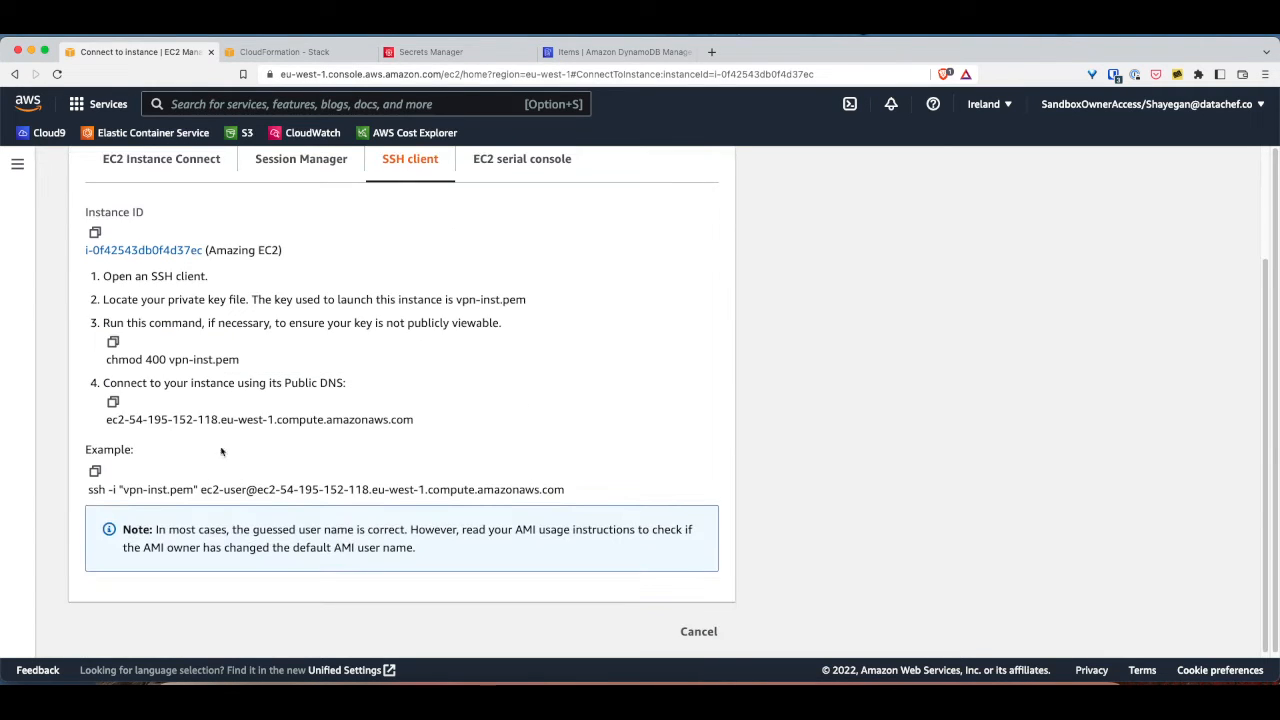
{"action": "left_click", "coordinate": [113, 404]}
{"action": "scroll", "coordinate": [243, 470], "scroll_direction": "up", "scroll_amount": 3}
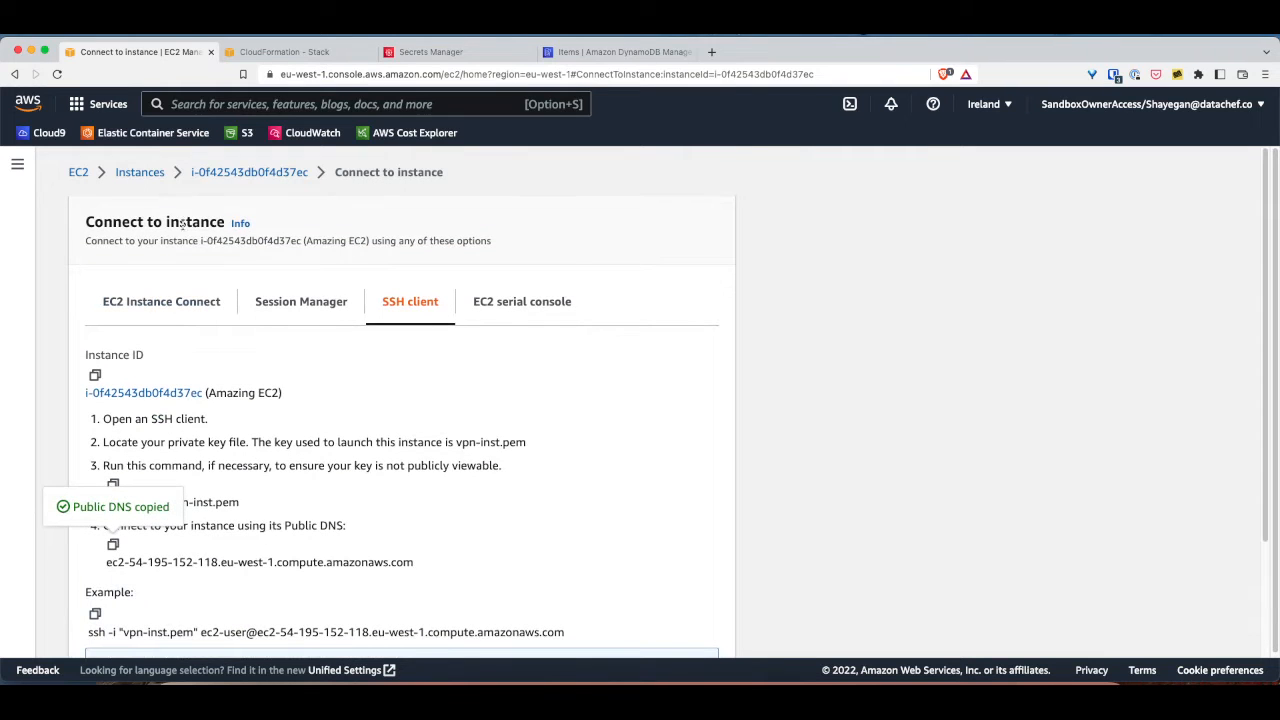
- Return through the instance summary to the full EC2 instances list and close the Finding resources help
{"action": "left_click", "coordinate": [249, 172]}
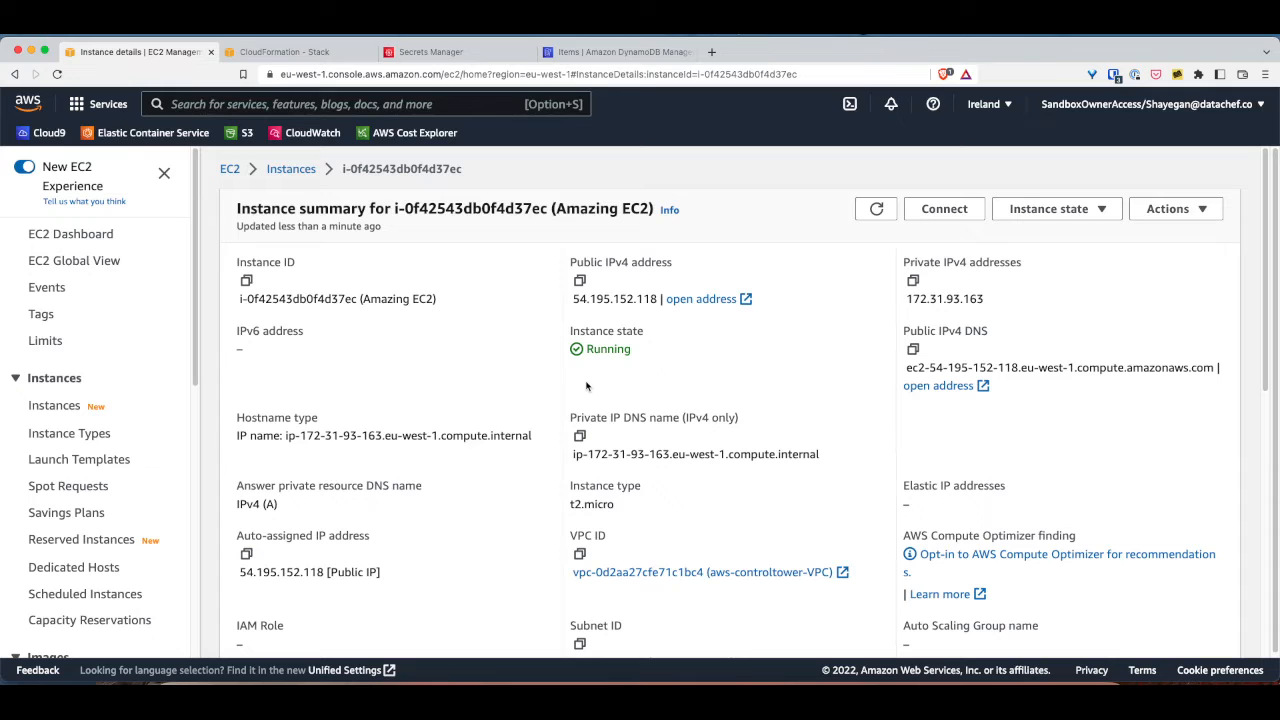
{"action": "left_click", "coordinate": [297, 170]}
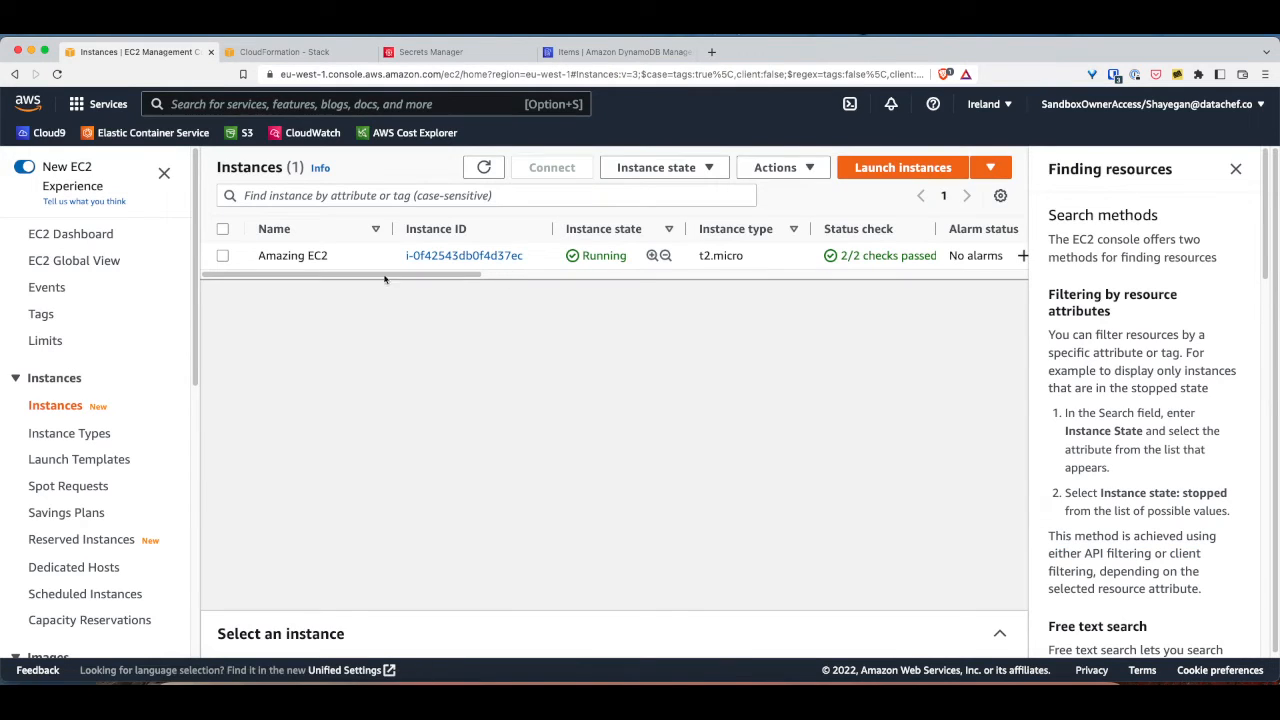
{"action": "left_click", "coordinate": [1236, 170]}
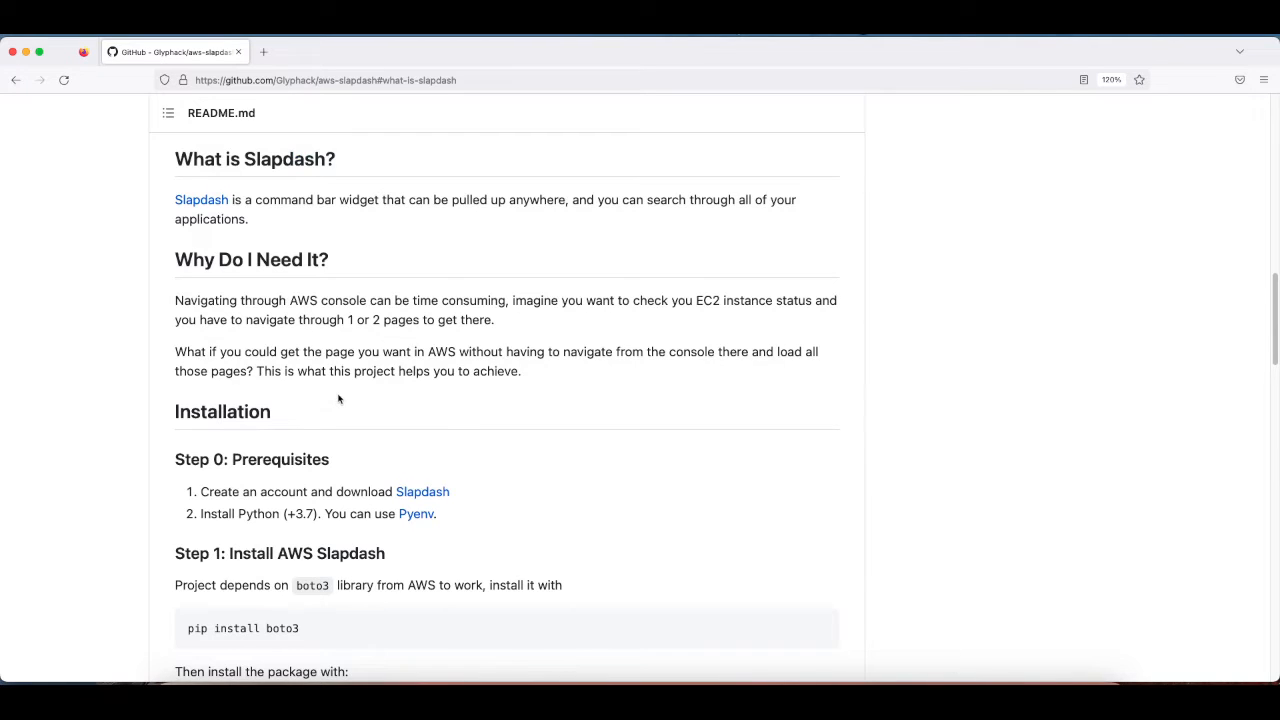
- Back in Firefox, review the README's installation prerequisites, the pip install commands and the instructions for adding commands to Slapdash
{"action": "scroll", "coordinate": [338, 399], "scroll_direction": "down", "scroll_amount": 1}
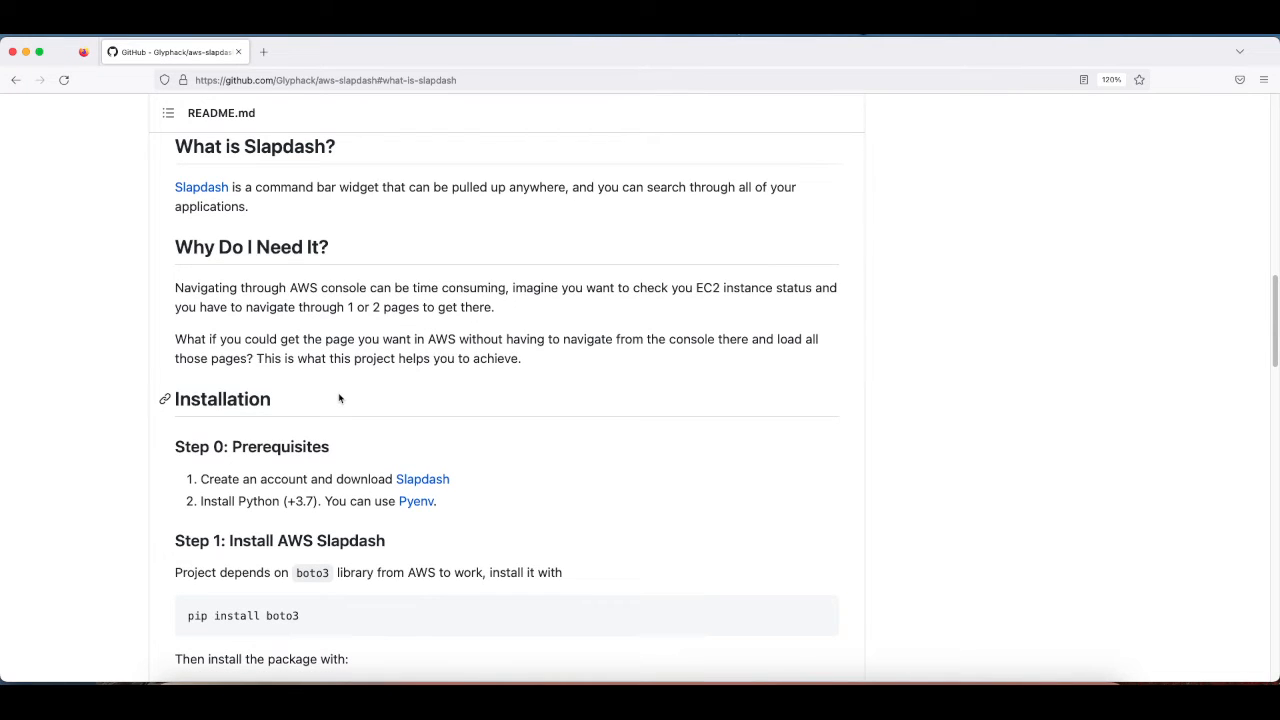
{"action": "scroll", "coordinate": [339, 399], "scroll_direction": "down", "scroll_amount": 5}
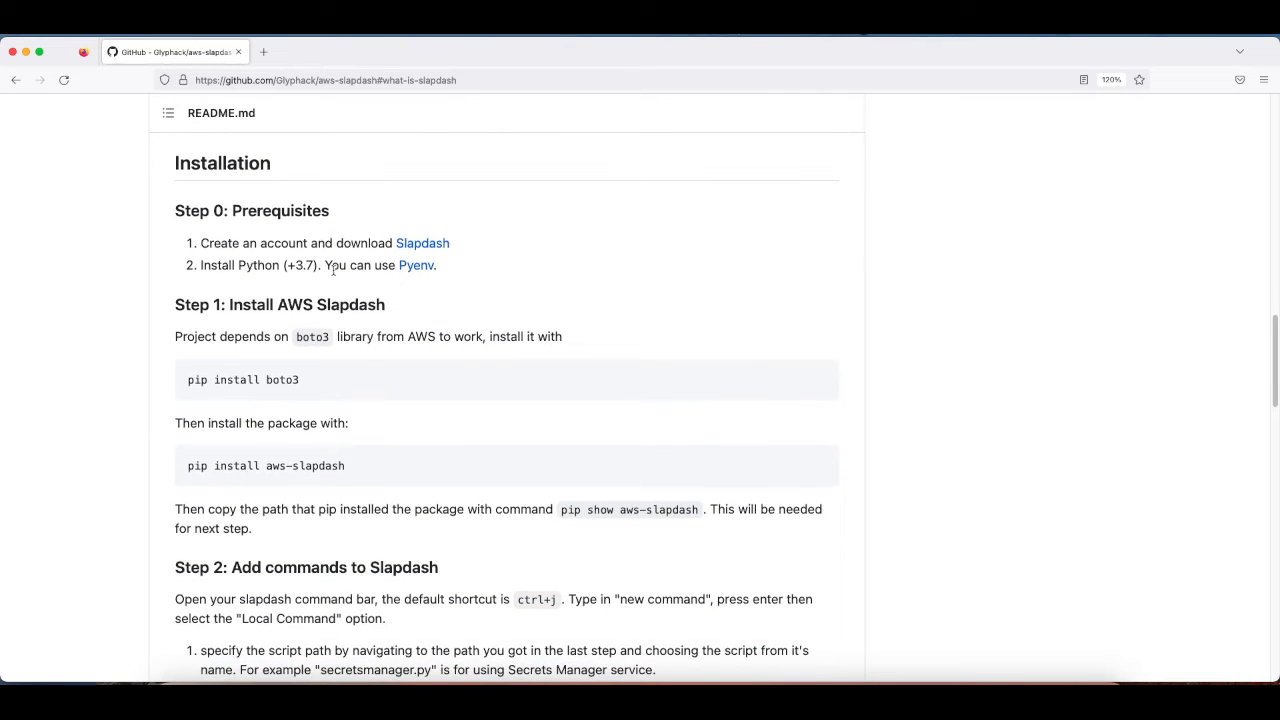
{"action": "scroll", "coordinate": [240, 280], "scroll_direction": "down", "scroll_amount": 2}
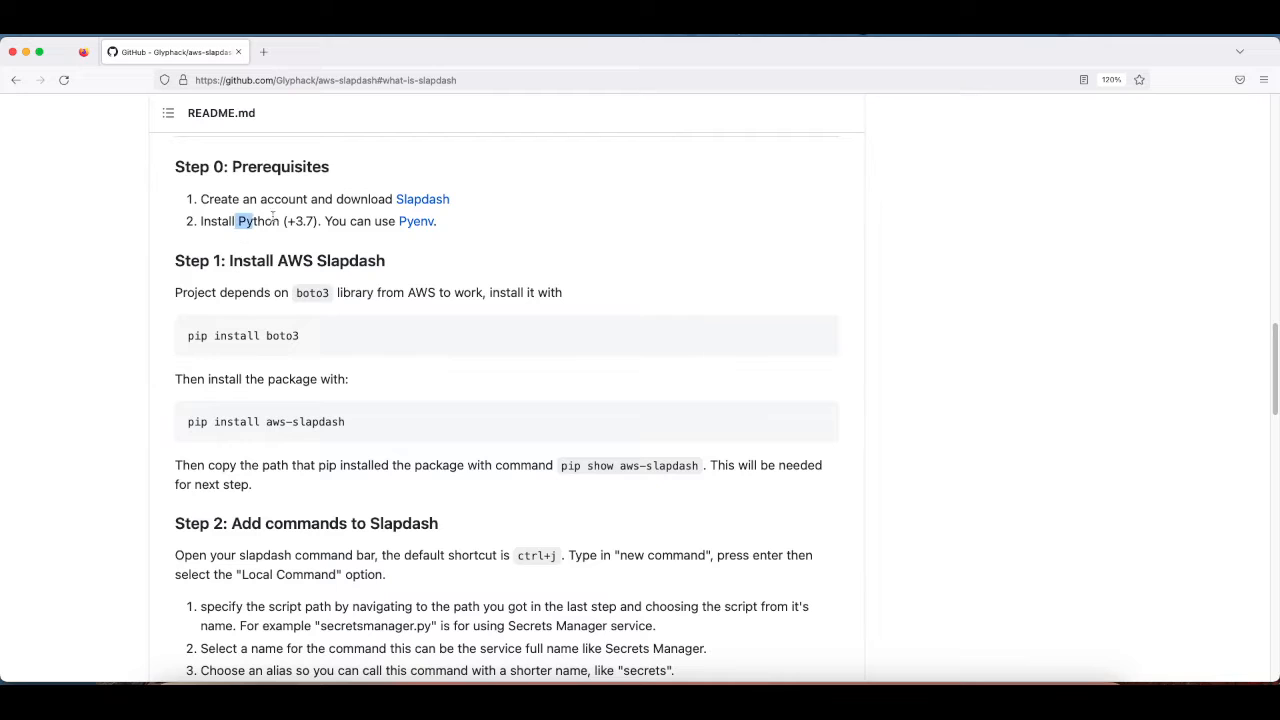
{"action": "scroll", "coordinate": [420, 181], "scroll_direction": "down", "scroll_amount": 3}
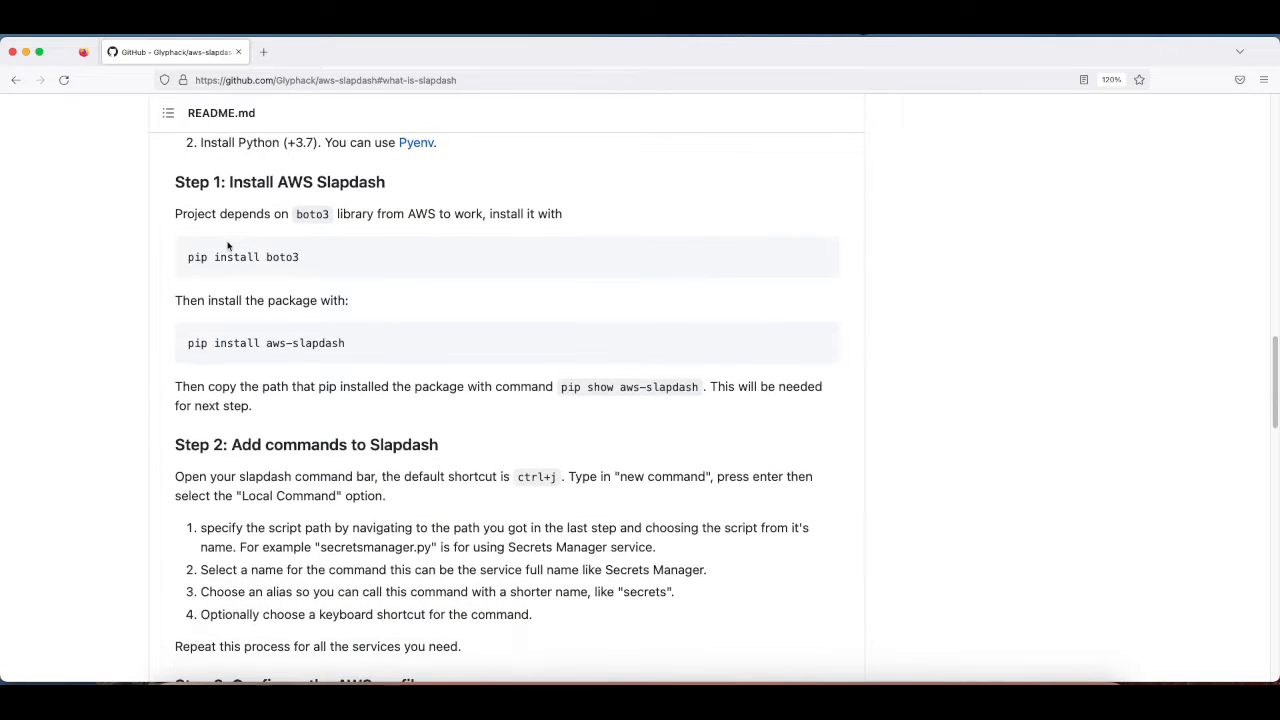
- Switch to iTerm, clear the terminal and install the boto3 library with pip install boto3
{"action": "left_click", "coordinate": [557, 700]}
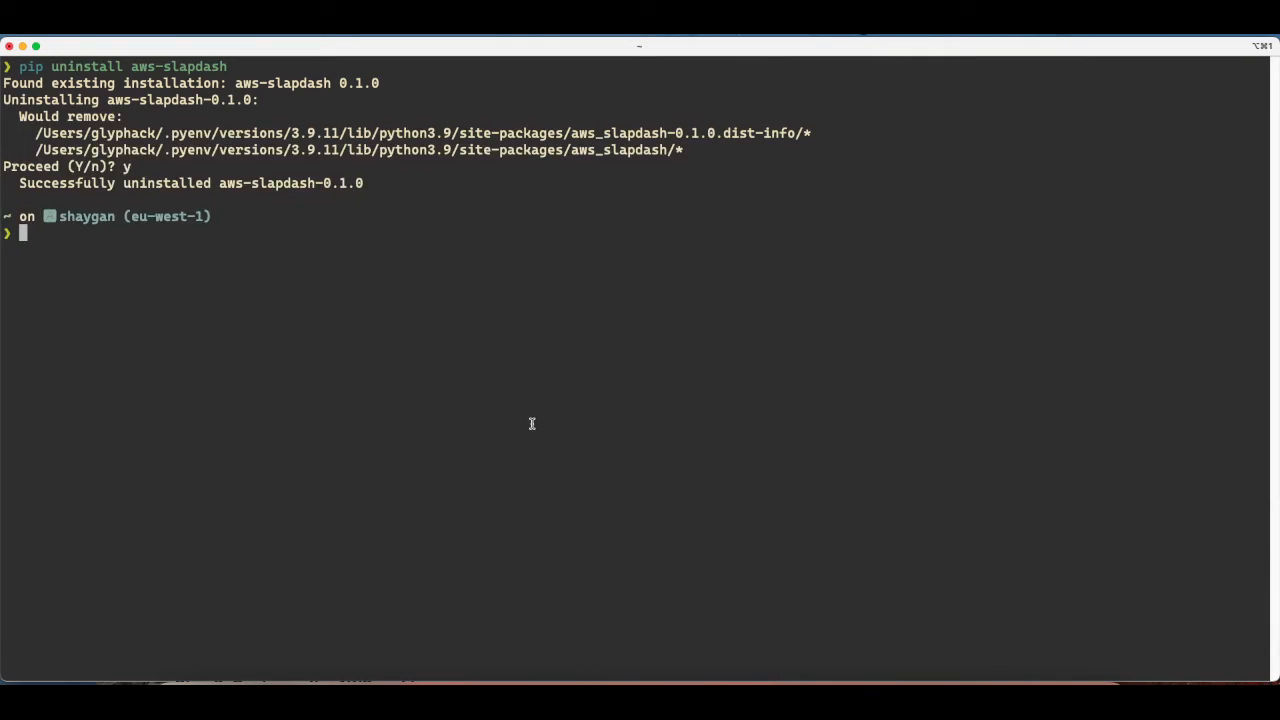
{"action": "key", "text": "super+k"}
{"action": "type", "text": "pip i"}
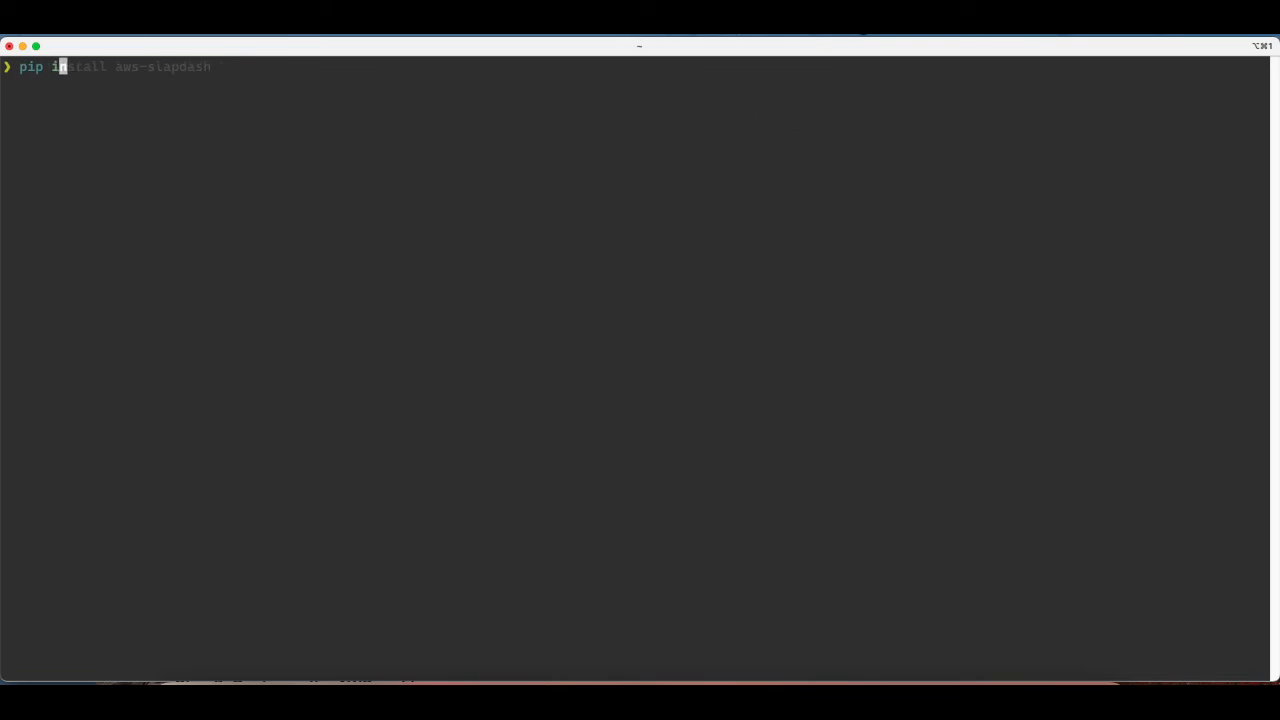
{"action": "type", "text": "nstall bot"}
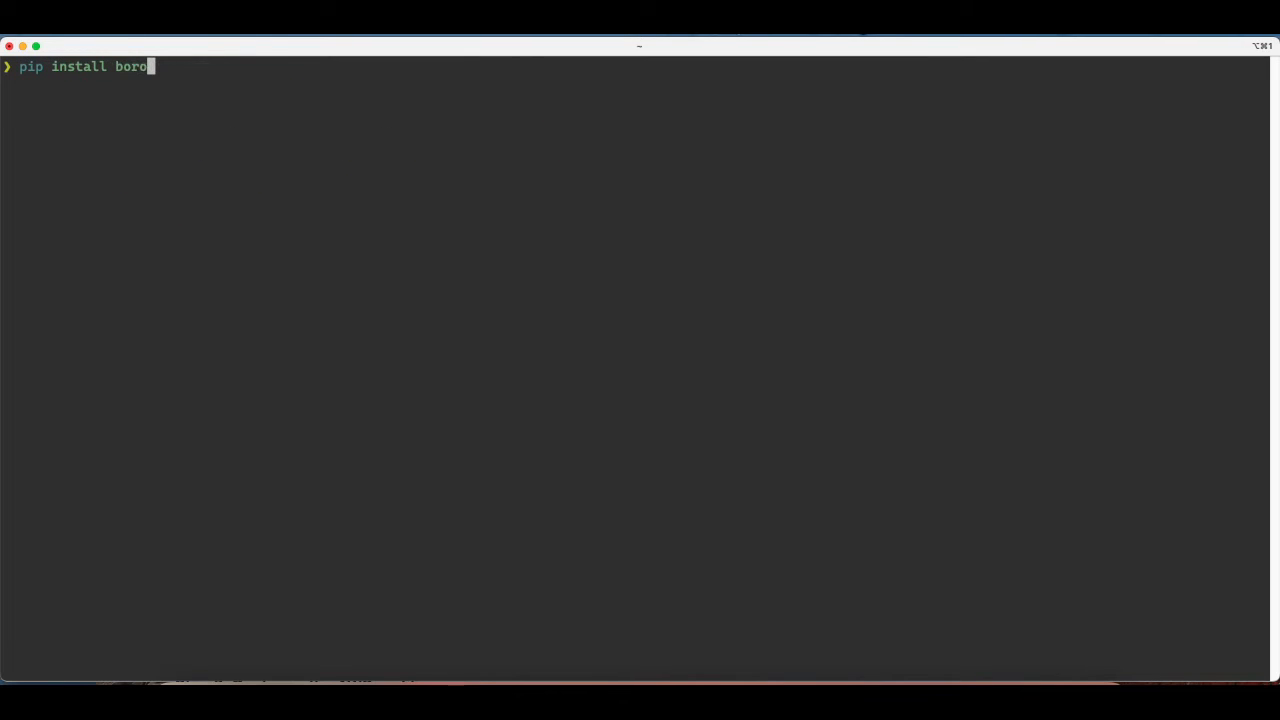
{"action": "type", "text": "o3"}
{"action": "key", "text": "Return"}
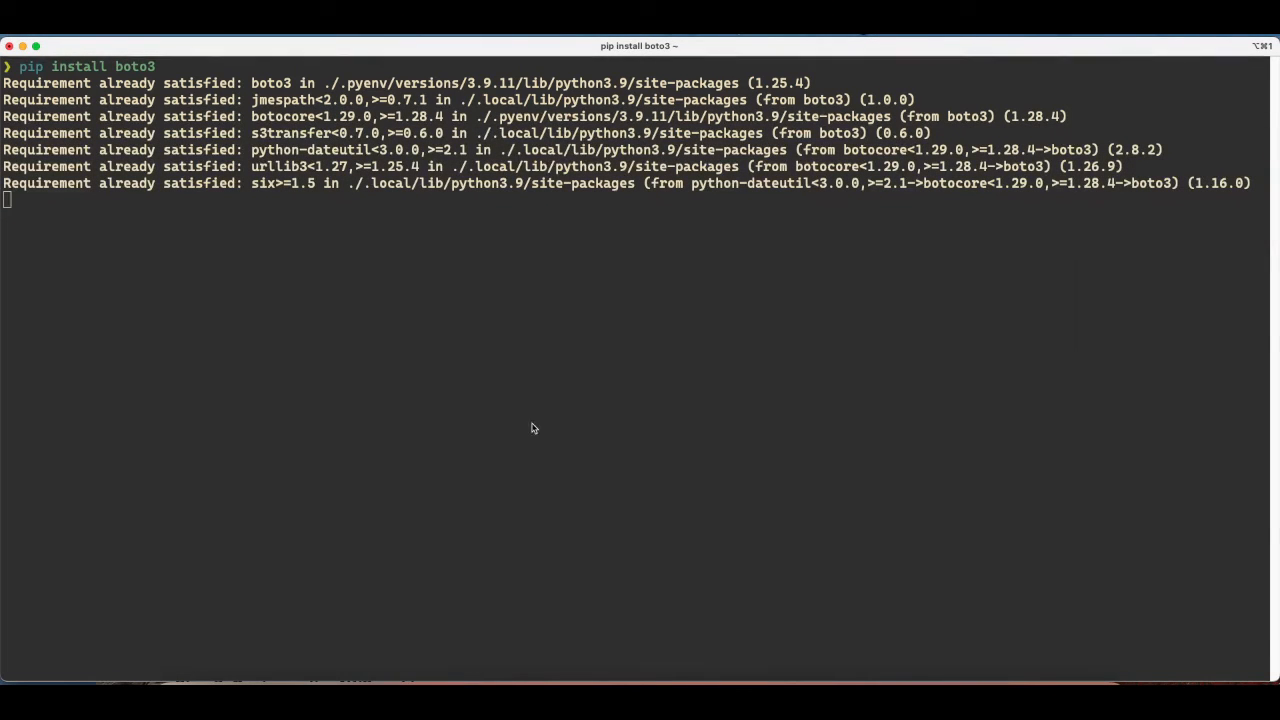
- Copy the pip install aws-slapdash command from the README in Firefox and run it in iTerm
{"action": "key", "text": "super+Tab"}
{"action": "double_click", "coordinate": [316, 342]}
{"action": "triple_click", "coordinate": [316, 342]}
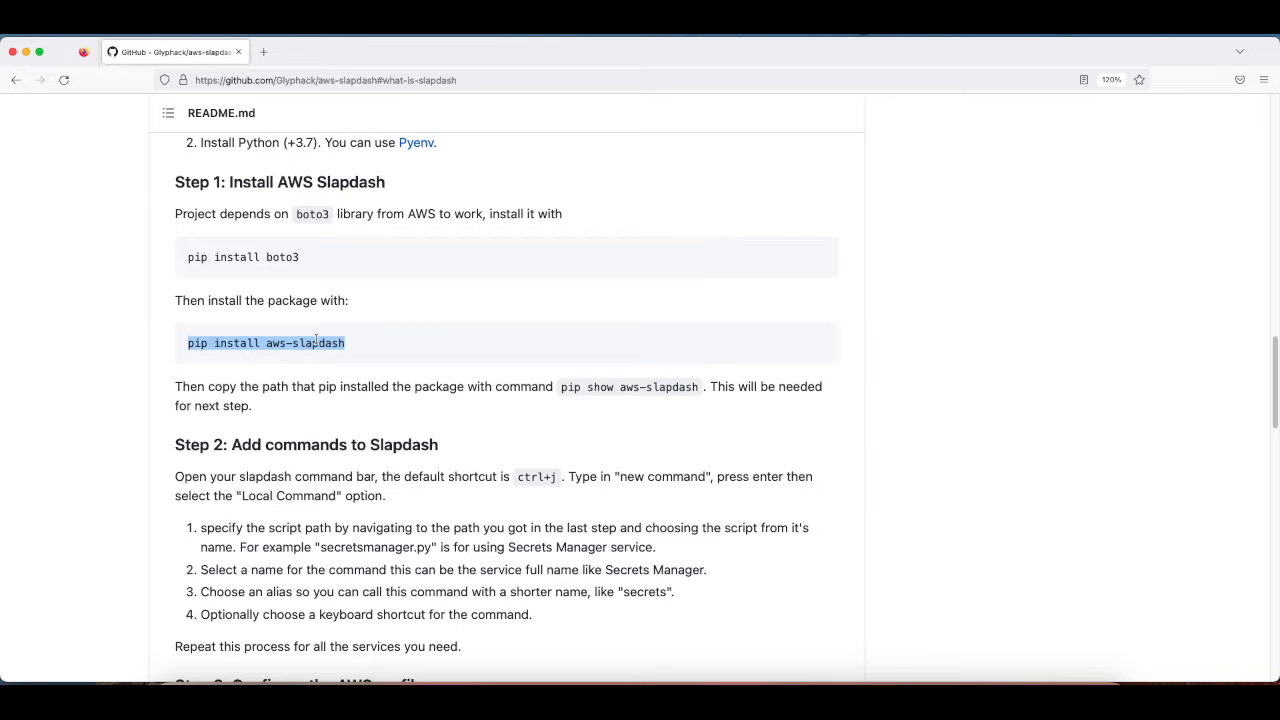
{"action": "key", "text": "super+c"}
{"action": "key", "text": "super+Tab"}
{"action": "key", "text": "super+v"}
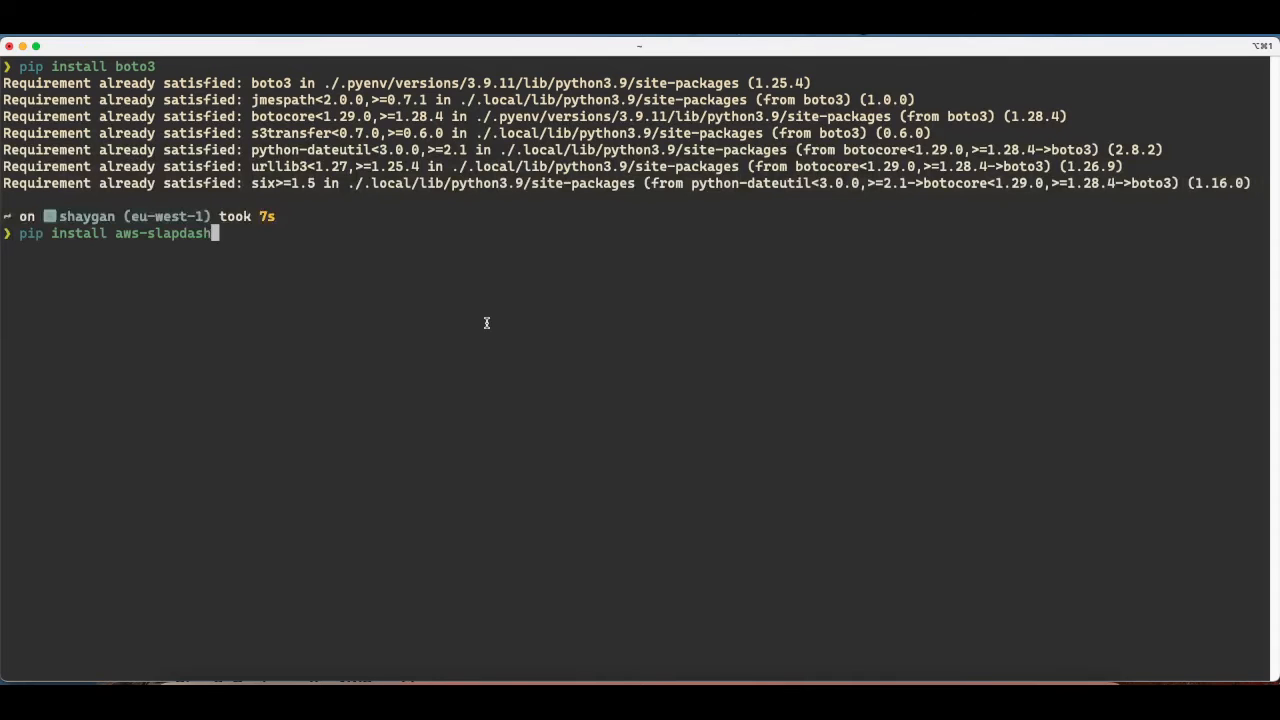
{"action": "key", "text": "Return"}
- Copy pip show aws-slapdash from the README's Step 1 in Firefox and run it in iTerm
{"action": "left_click", "coordinate": [227, 683]}
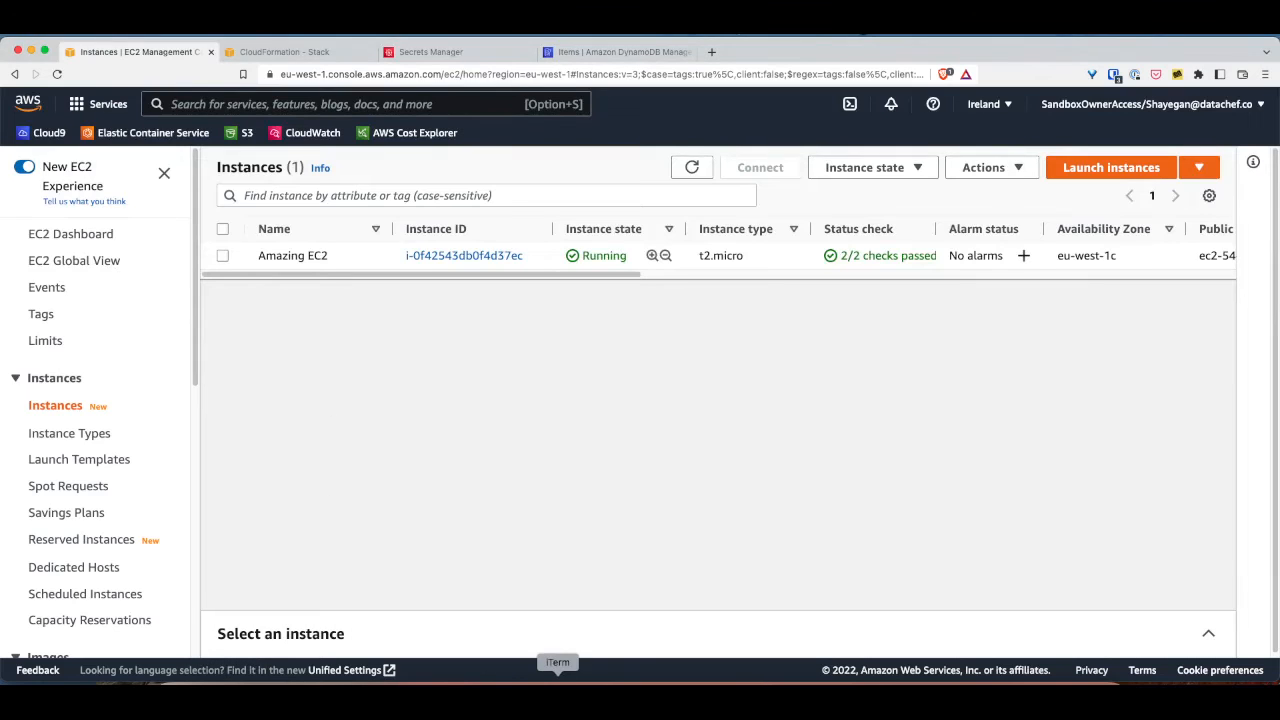
{"action": "left_click", "coordinate": [984, 683]}
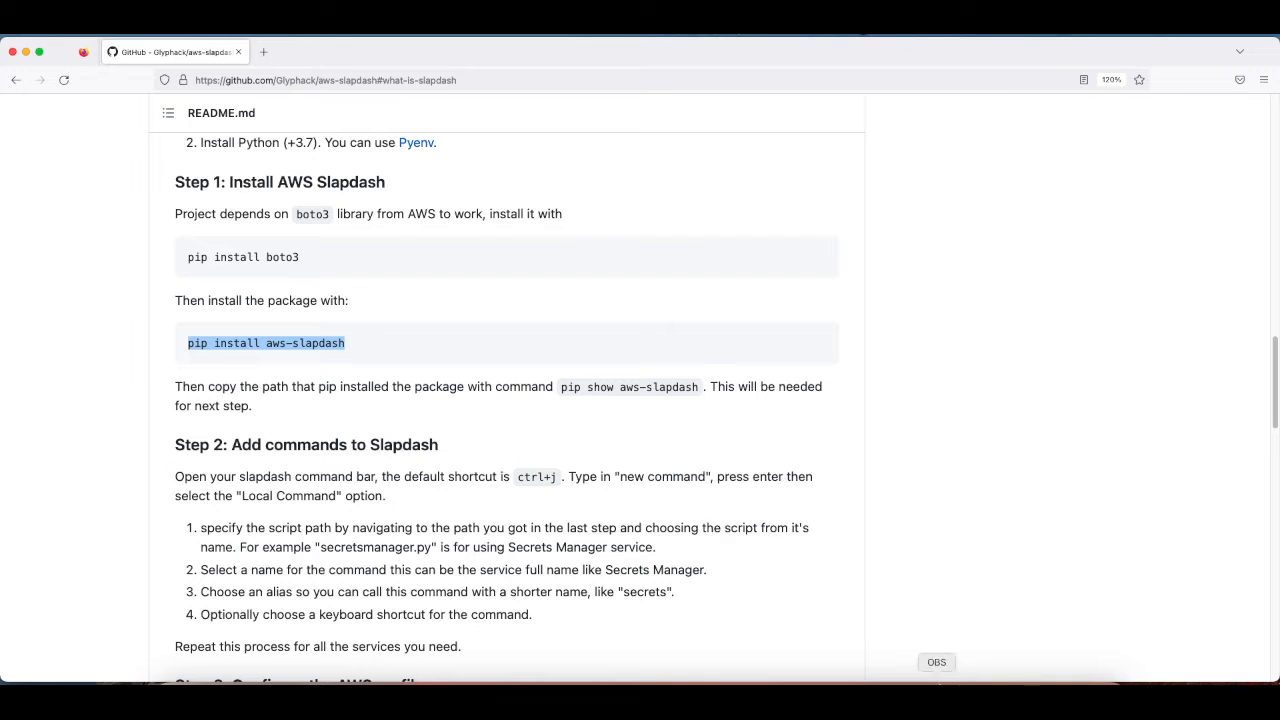
{"action": "scroll", "coordinate": [548, 358], "scroll_direction": "down", "scroll_amount": 1}
{"action": "left_click", "coordinate": [559, 349]}
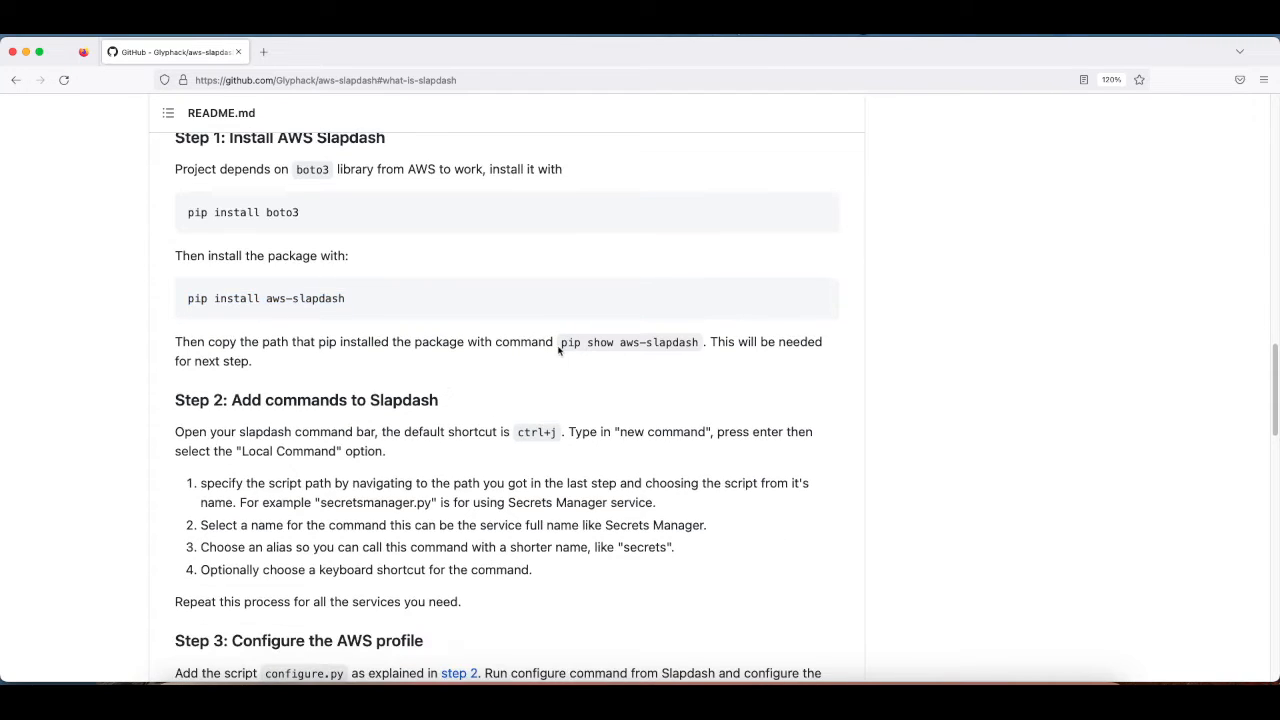
{"action": "left_click_drag", "start_coordinate": [559, 349], "coordinate": [704, 348]}
{"action": "key", "text": "super+c"}
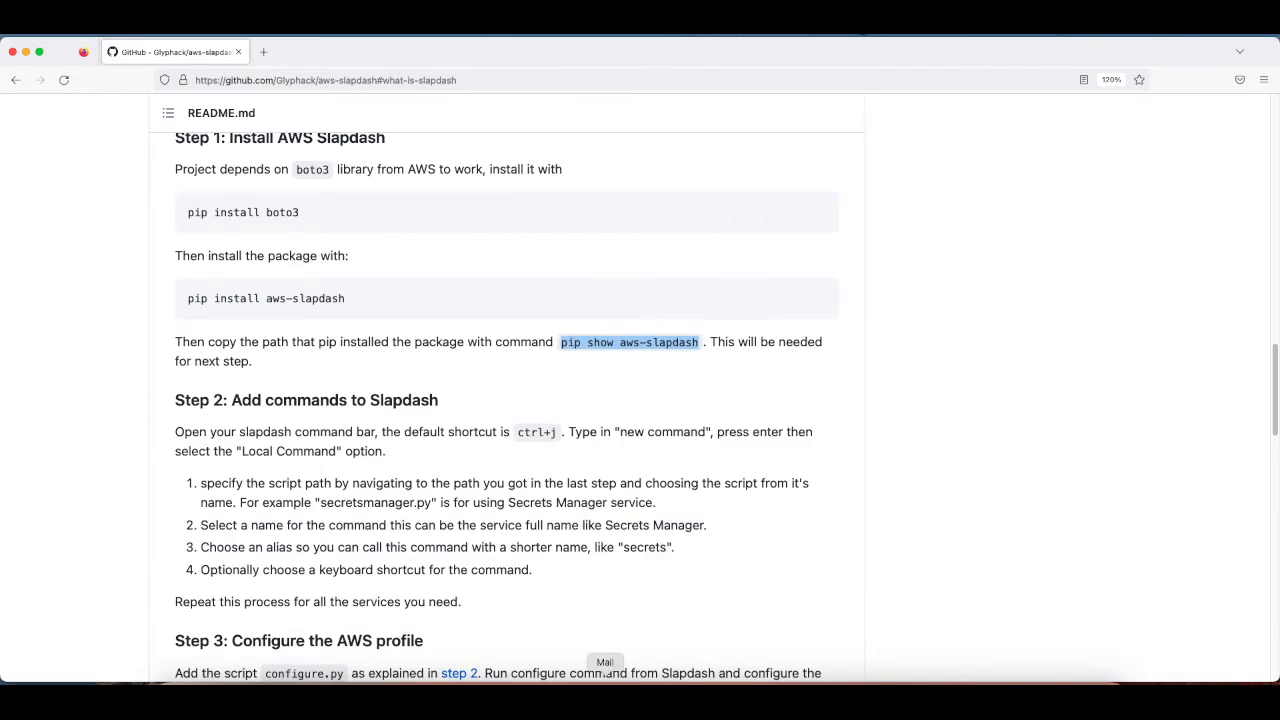
{"action": "left_click", "coordinate": [558, 683]}
{"action": "key", "text": "super+v"}
{"action": "key", "text": "Return"}
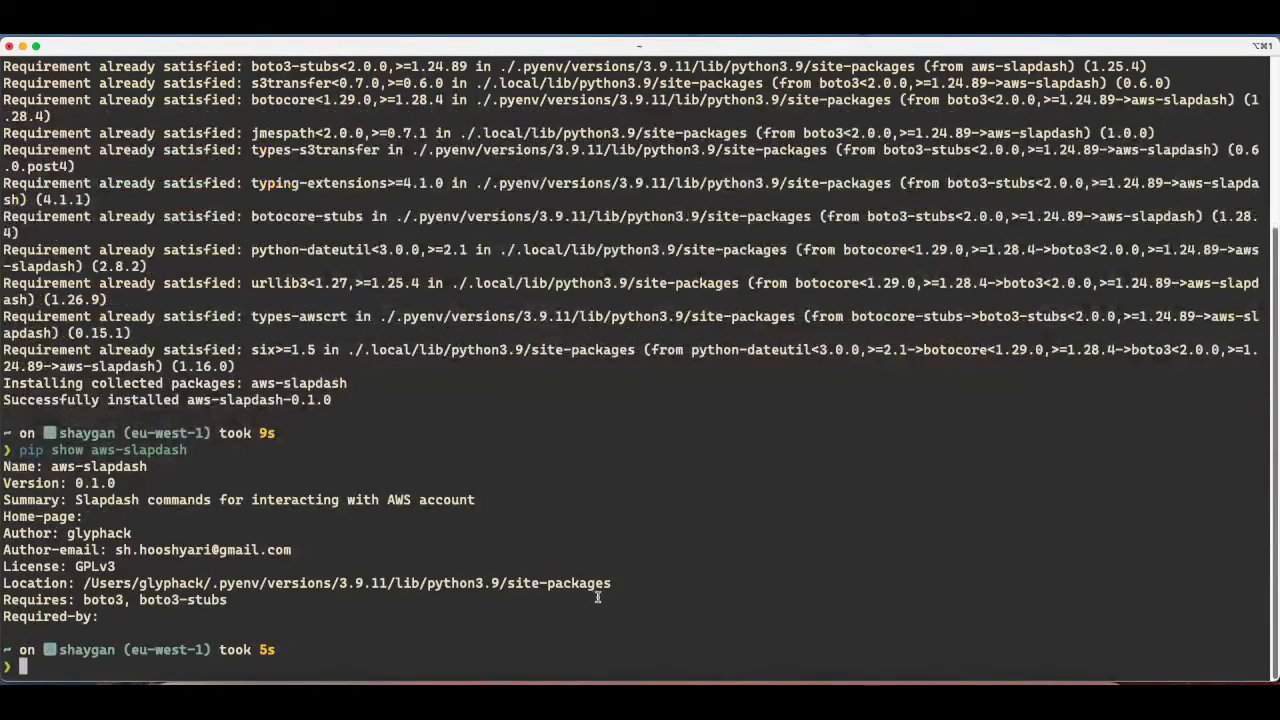
- Highlight the package's Location path in the pip show output, then clear the selection
{"action": "left_click_drag", "start_coordinate": [621, 582], "coordinate": [70, 578]}
{"action": "scroll", "coordinate": [71, 578], "scroll_direction": "up", "scroll_amount": 1}
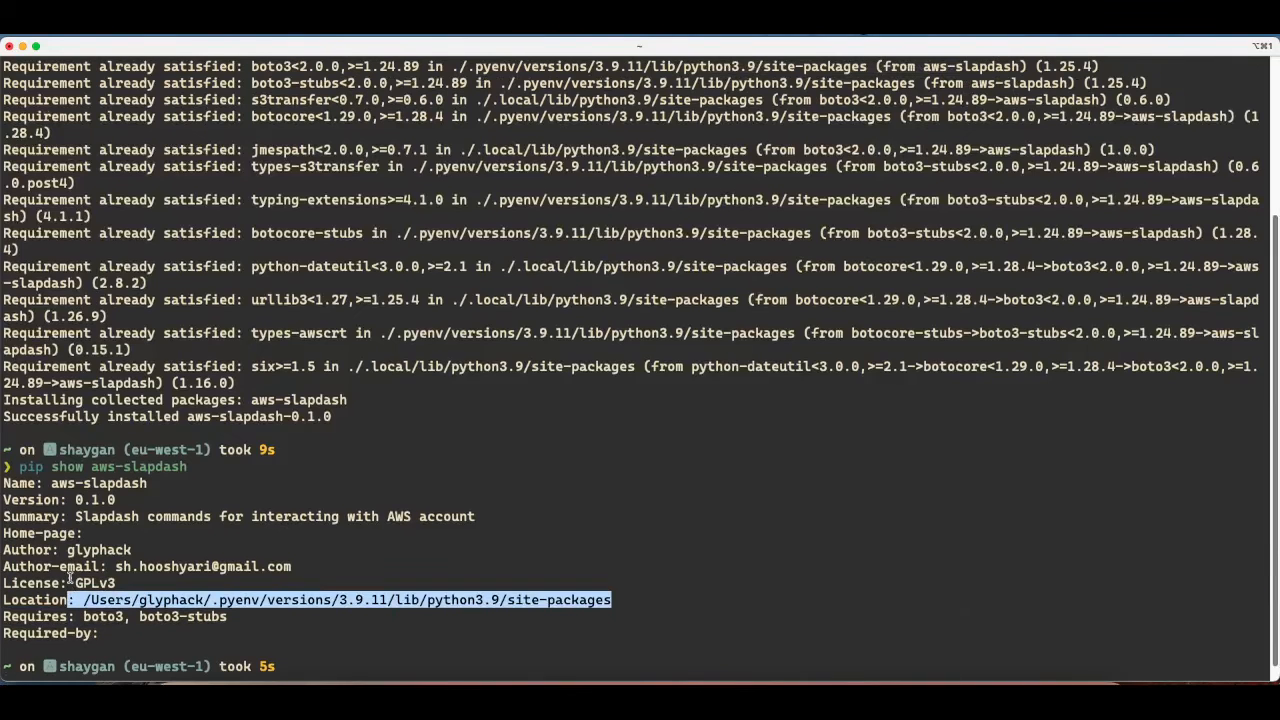
{"action": "left_click_drag", "start_coordinate": [163, 552], "coordinate": [168, 554]}
{"action": "left_click", "coordinate": [168, 555]}
- Open the Slapdash command bar and start creating a new command of the Local Script type
{"action": "key", "text": "super+j"}
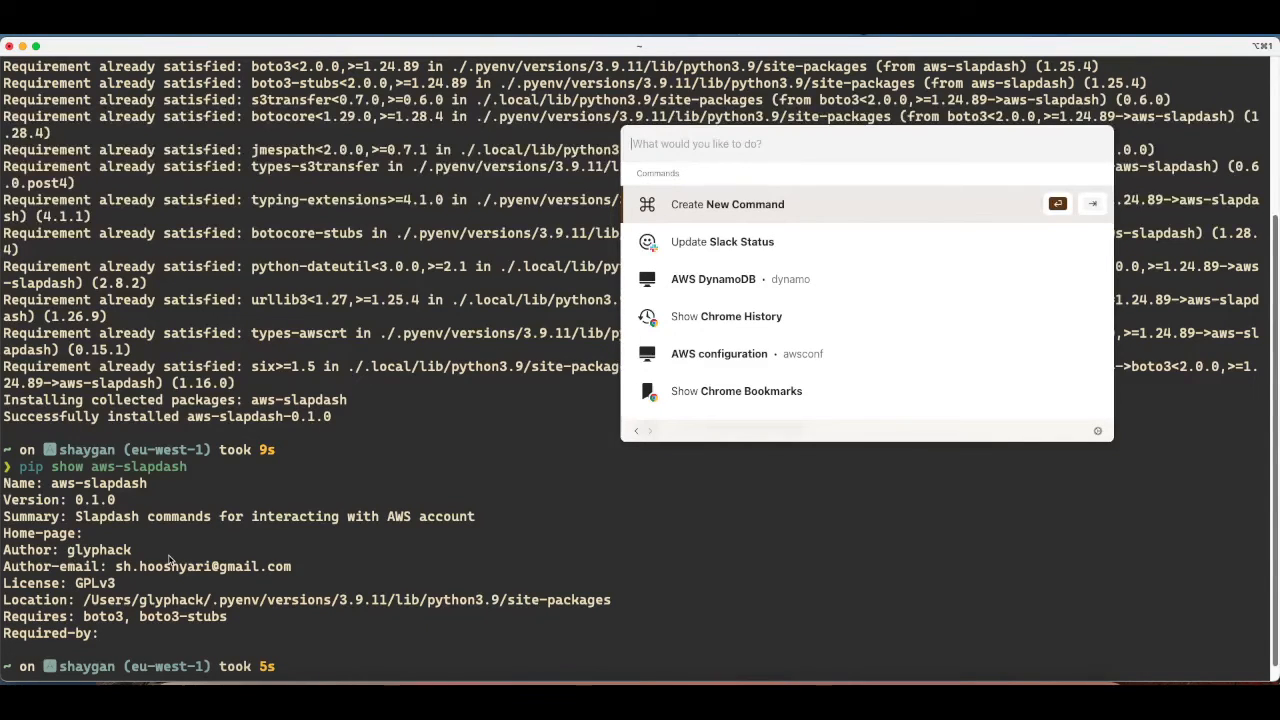
{"action": "key", "text": "Return"}
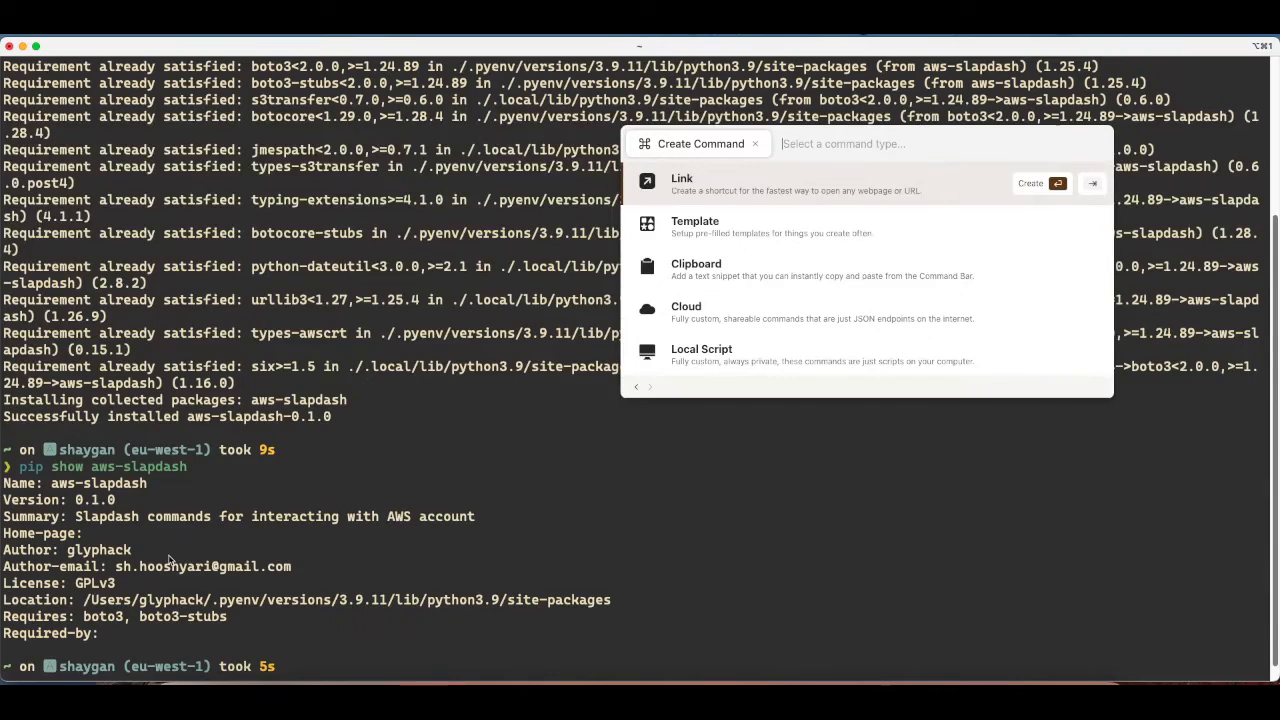
{"action": "type", "text": "local"}
{"action": "key", "text": "Return"}
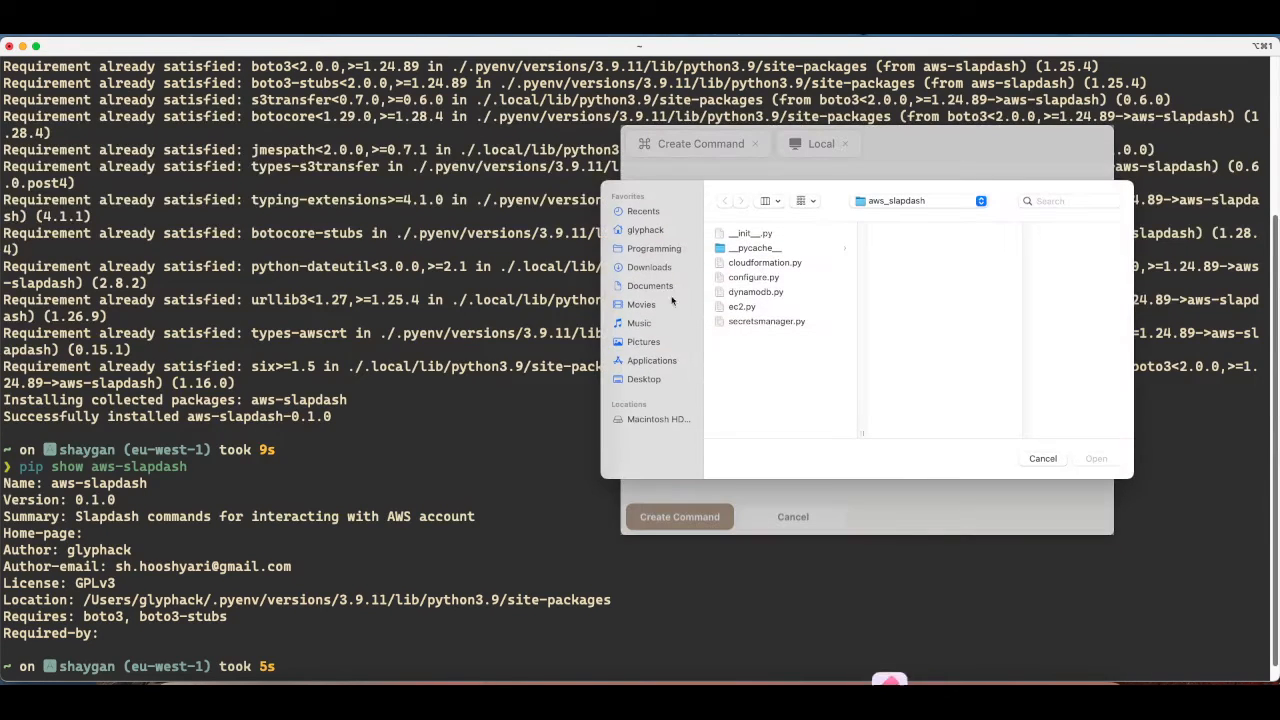
- Look through the scripts in the aws_slapdash package folder and choose cloudformation.py as the command's script
{"action": "left_click", "coordinate": [903, 200]}
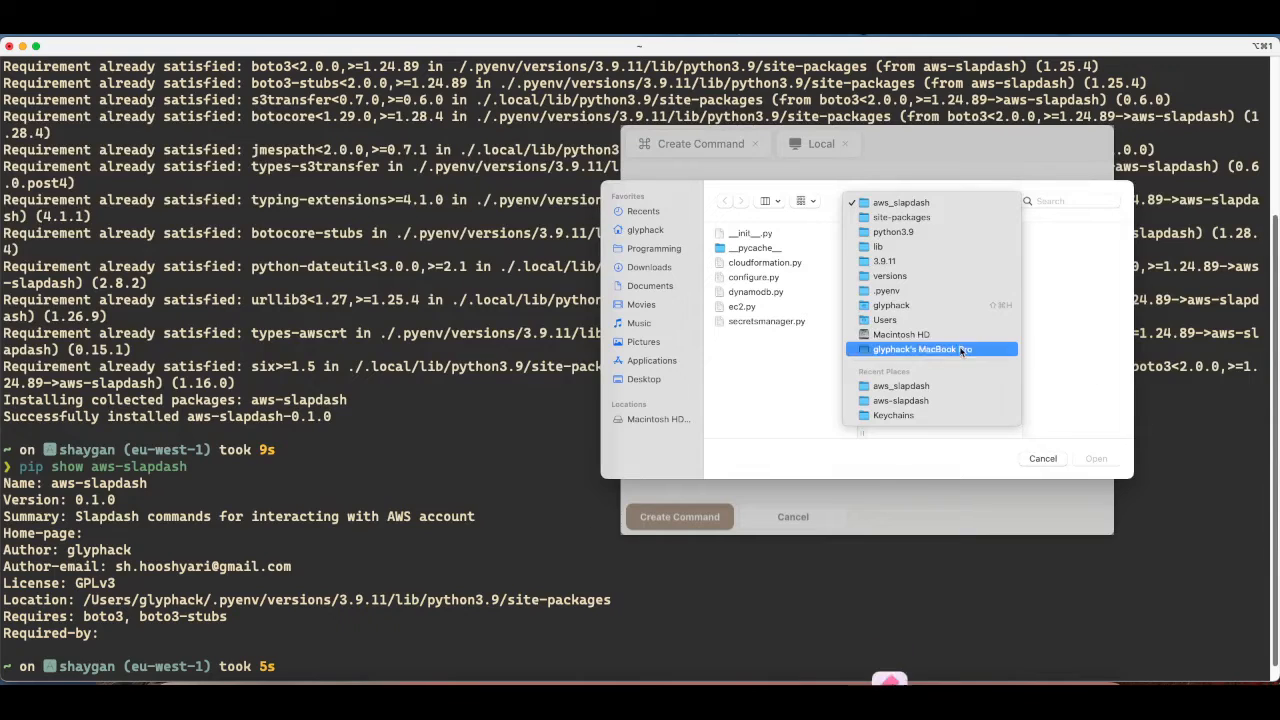
{"action": "left_click", "coordinate": [906, 203]}
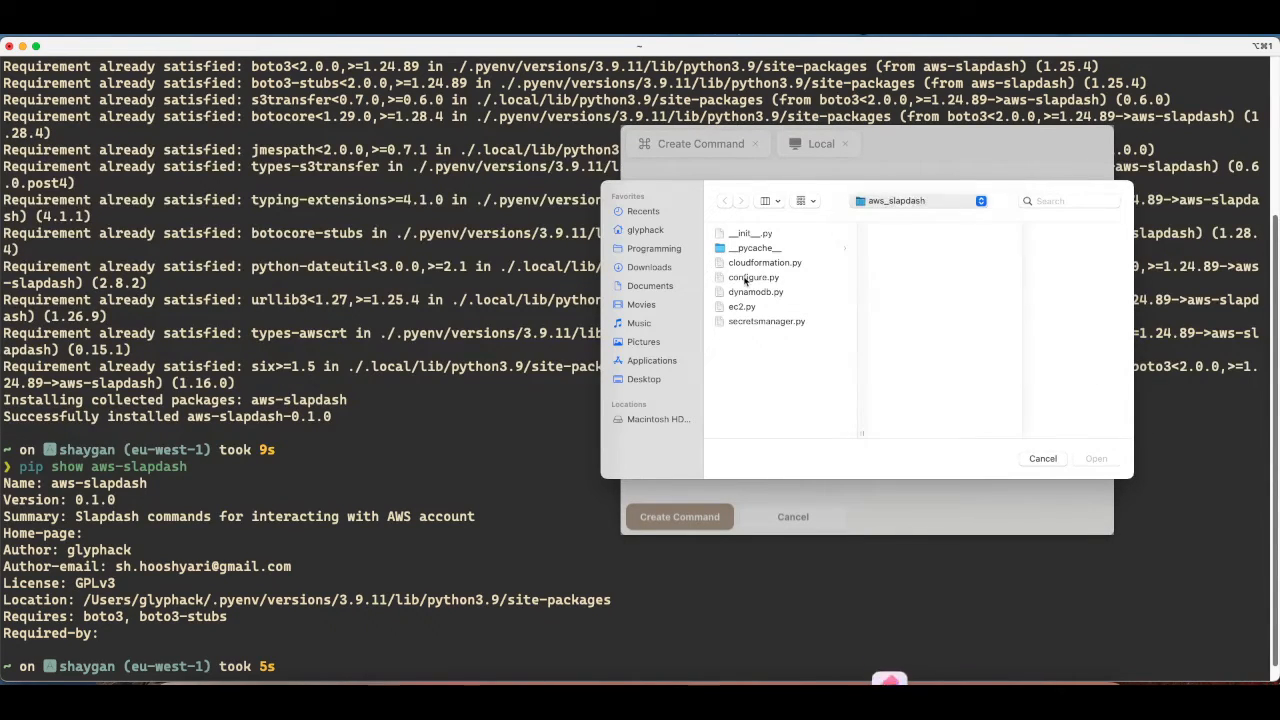
{"action": "left_click", "coordinate": [746, 278]}
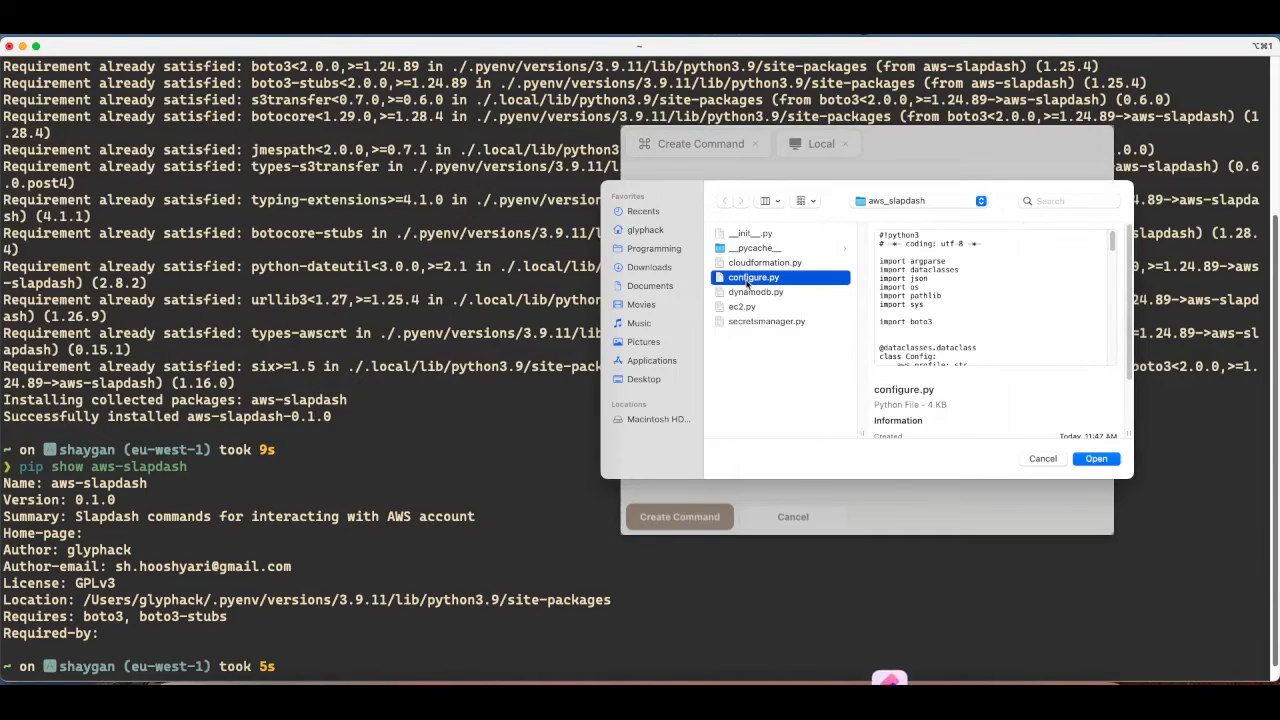
{"action": "left_click", "coordinate": [756, 292]}
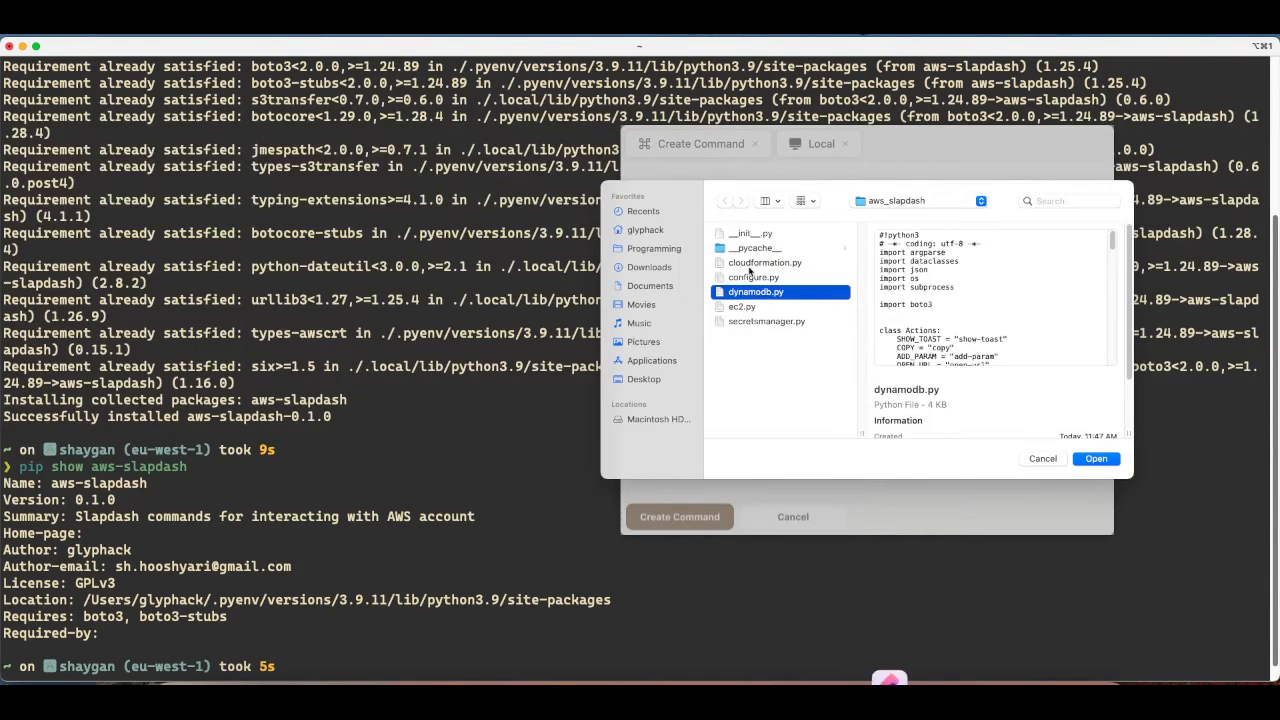
{"action": "left_click", "coordinate": [749, 262]}
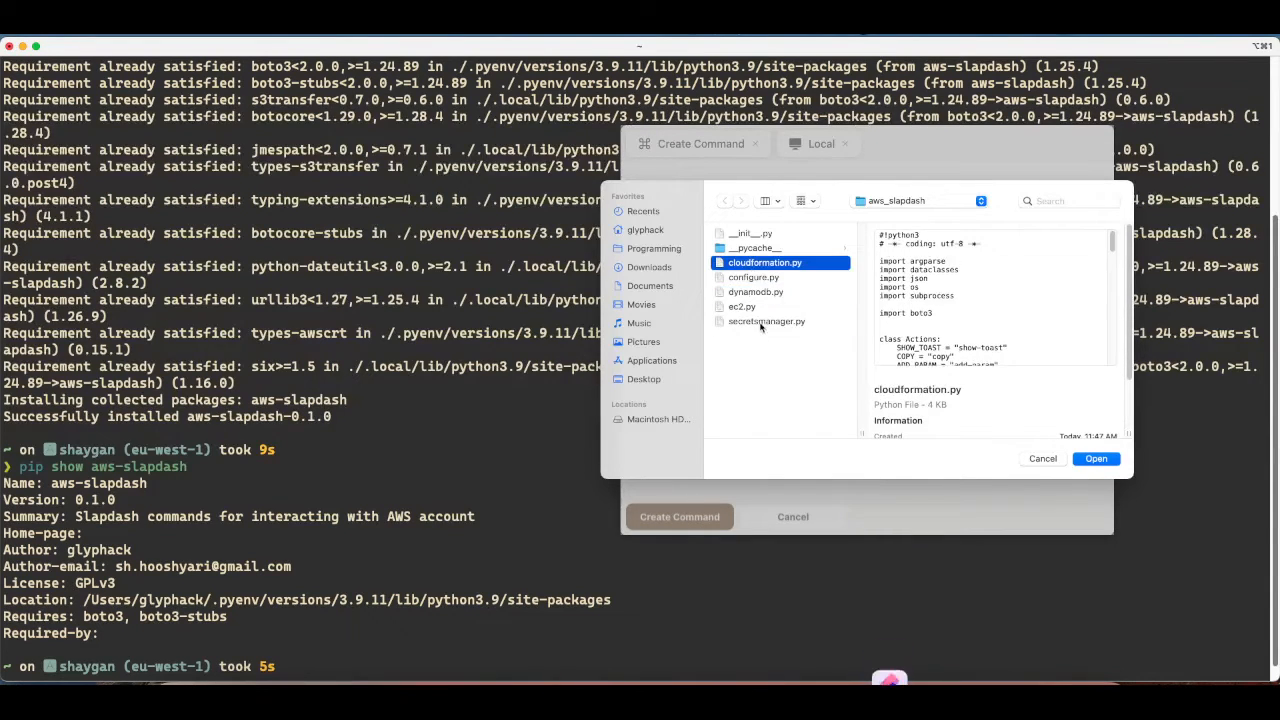
{"action": "left_click", "coordinate": [763, 321]}
{"action": "left_click", "coordinate": [751, 262]}
{"action": "left_click", "coordinate": [1093, 458]}
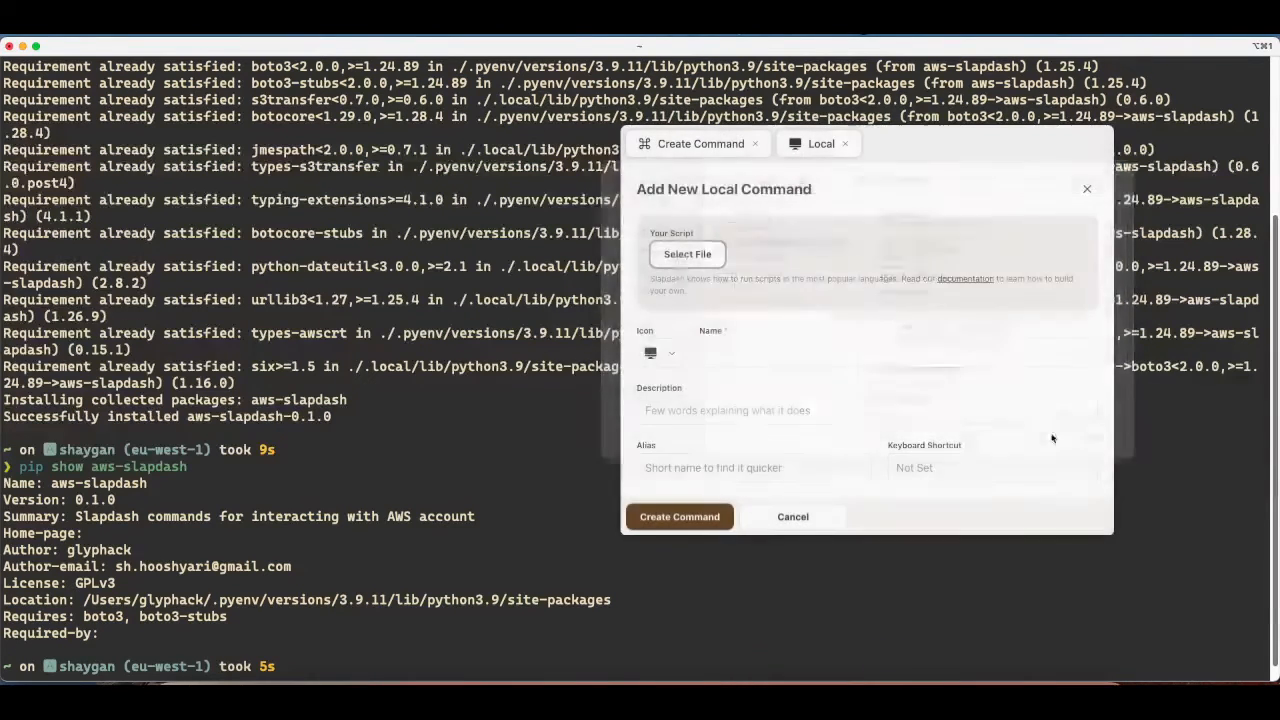
- Name the command AWS Cloudformation, give it the alias cf, create it and dismiss the command bar
{"action": "left_click", "coordinate": [748, 352]}
{"action": "type", "text": "AWS"}
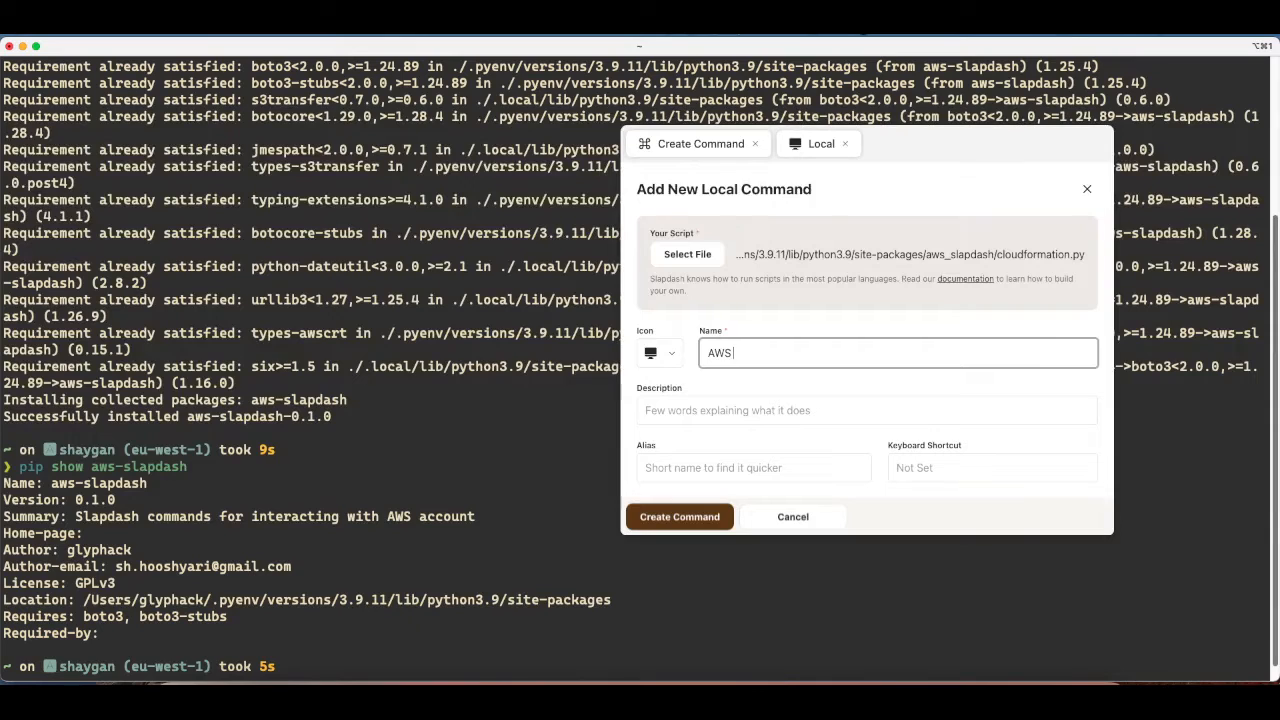
{"action": "type", "text": " CLo"}
{"action": "key", "text": "BackSpace"}
{"action": "type", "text": "Loud"}
{"action": "type", "text": "loudformation"}
{"action": "key", "text": "Tab"}
{"action": "key", "text": "Tab"}
{"action": "type", "text": "c"}
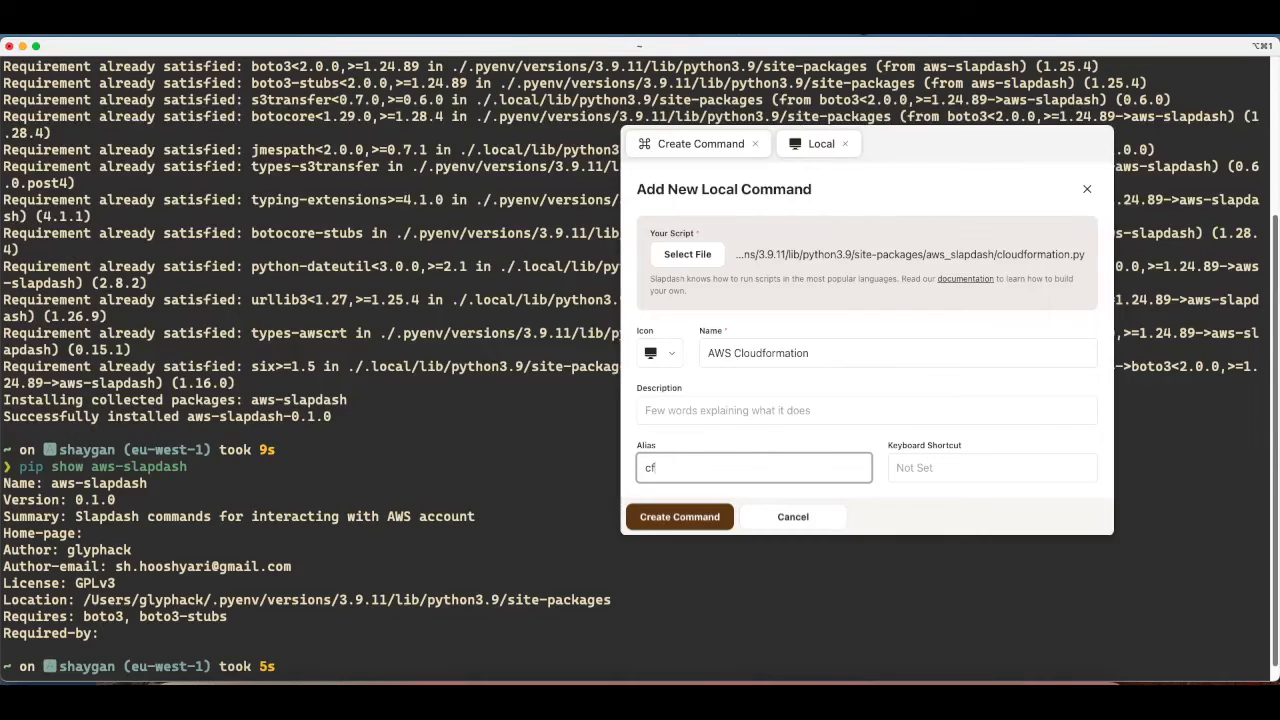
{"action": "left_click", "coordinate": [708, 517]}
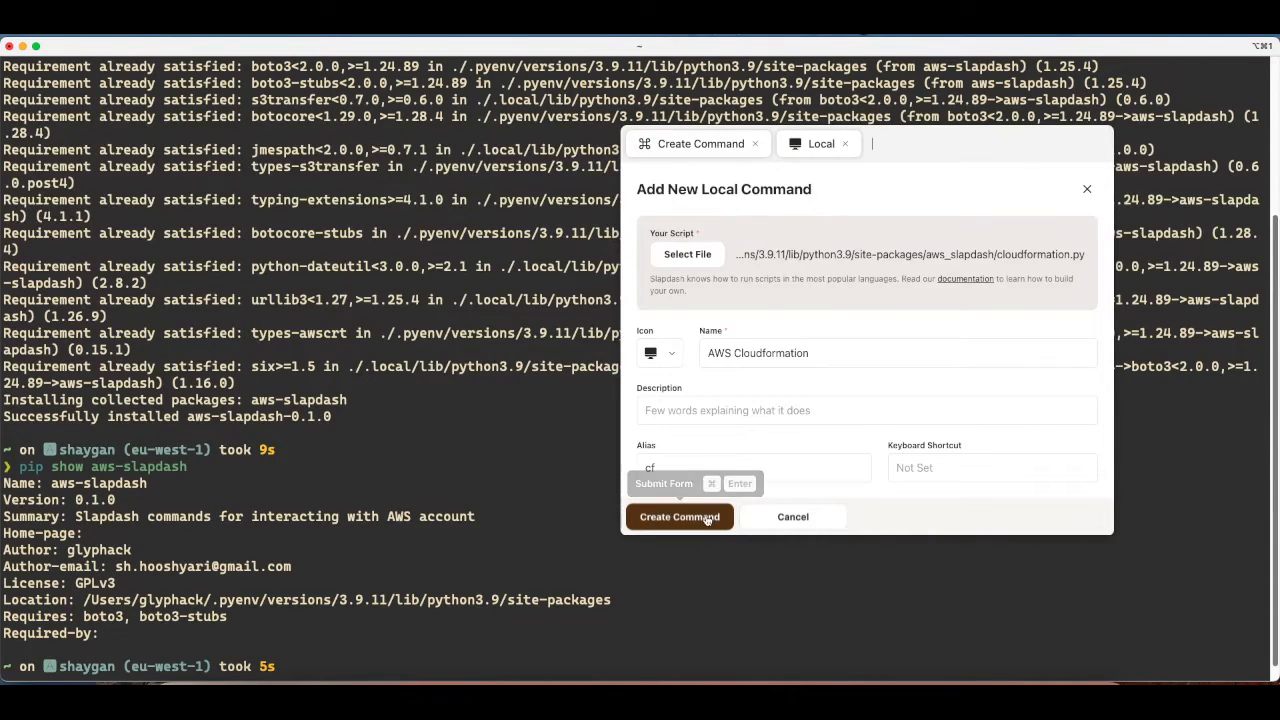
{"action": "left_click", "coordinate": [799, 262]}
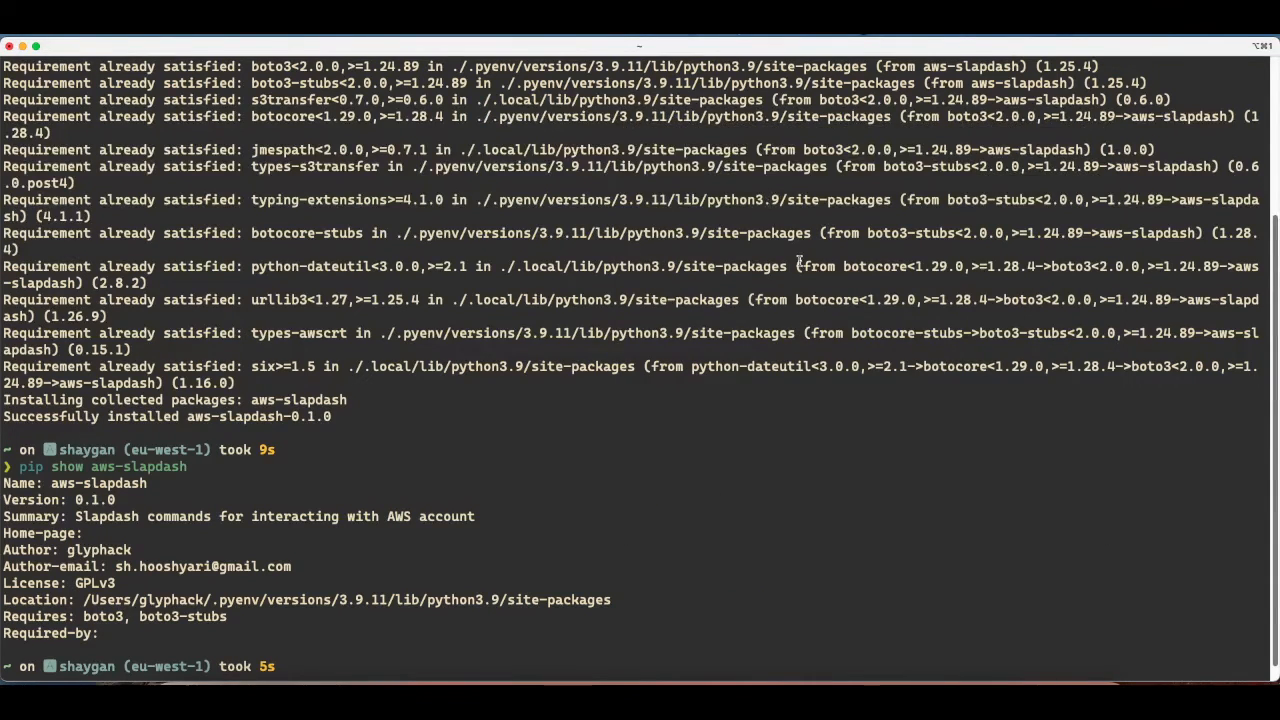
- Start another new Local Script command in Slapdash and choose secretsmanager.py from the aws_slapdash folder as its script
{"action": "key", "text": "super+j"}
{"action": "key", "text": "BackSpace"}
{"action": "type", "text": "new com"}
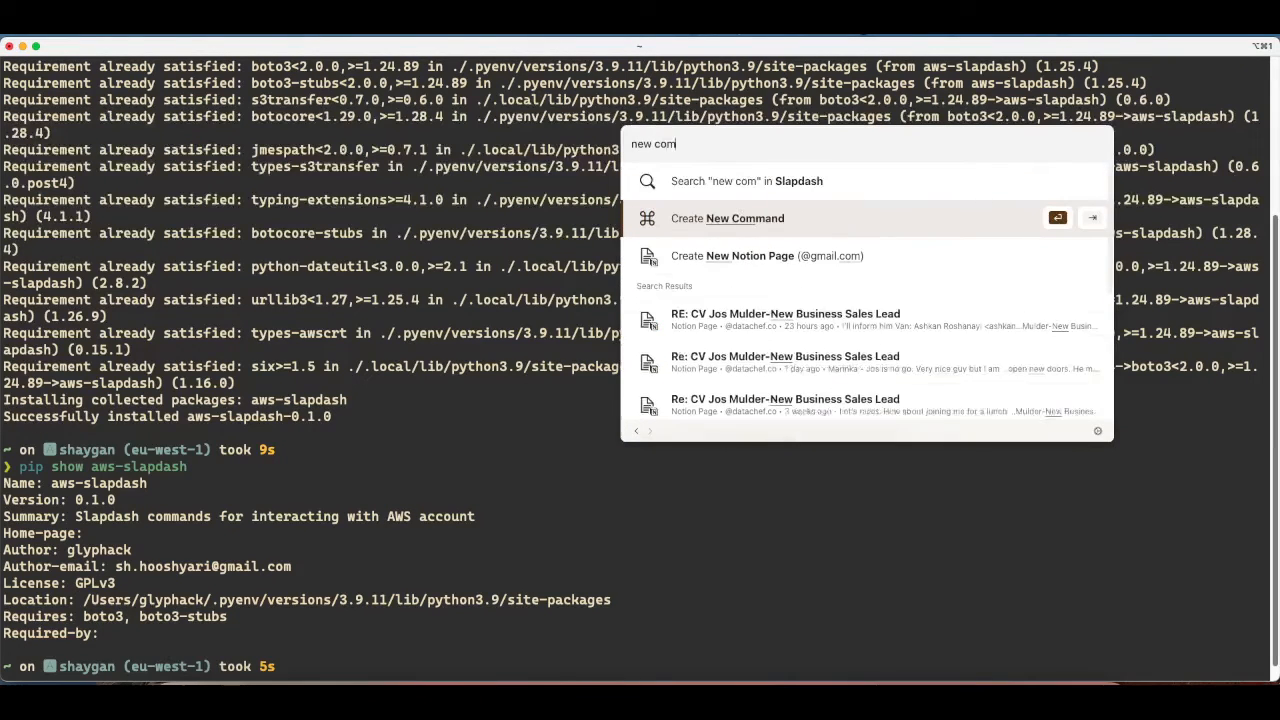
{"action": "key", "text": "Return"}
{"action": "type", "text": "local"}
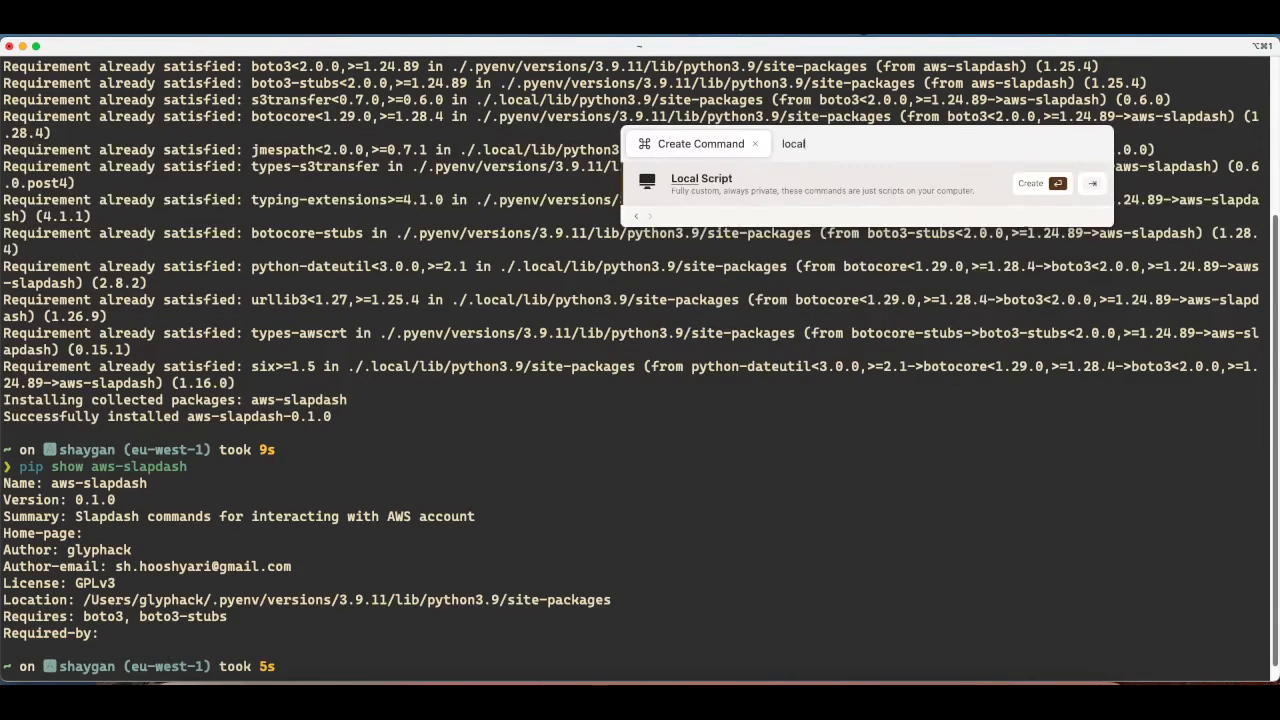
{"action": "key", "text": "Return"}
{"action": "left_click", "coordinate": [687, 254]}
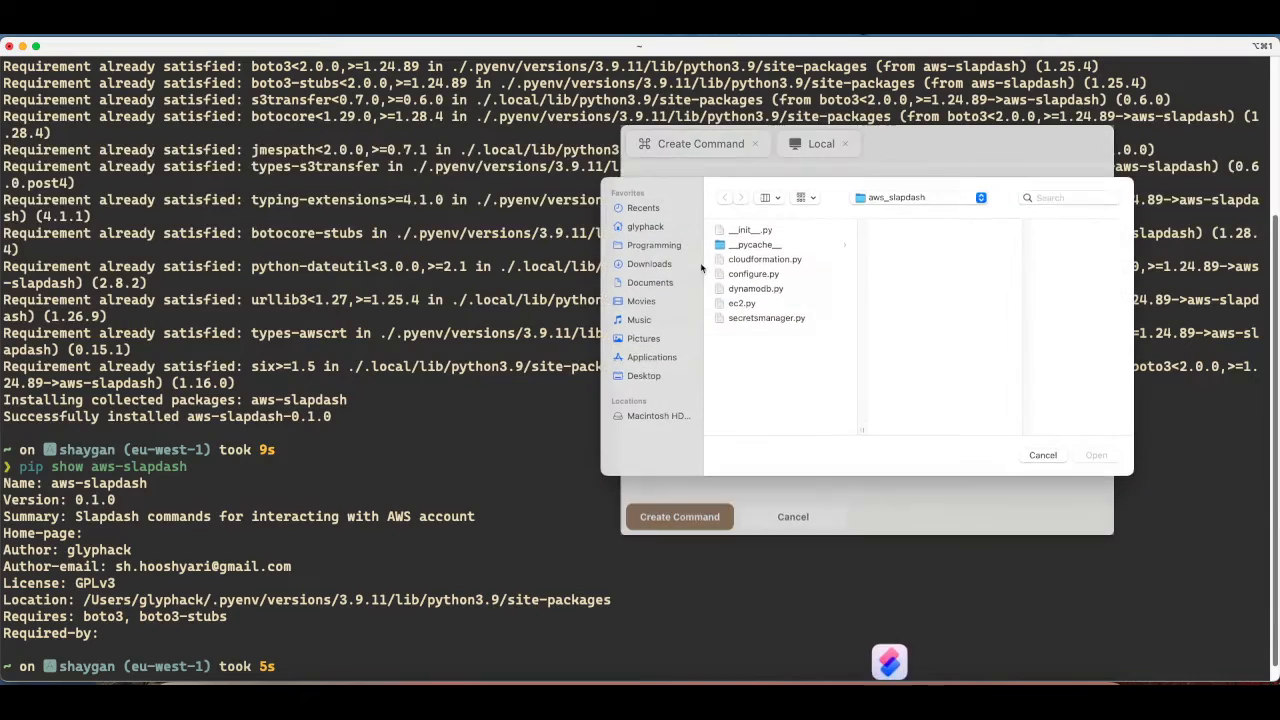
{"action": "left_click", "coordinate": [757, 321]}
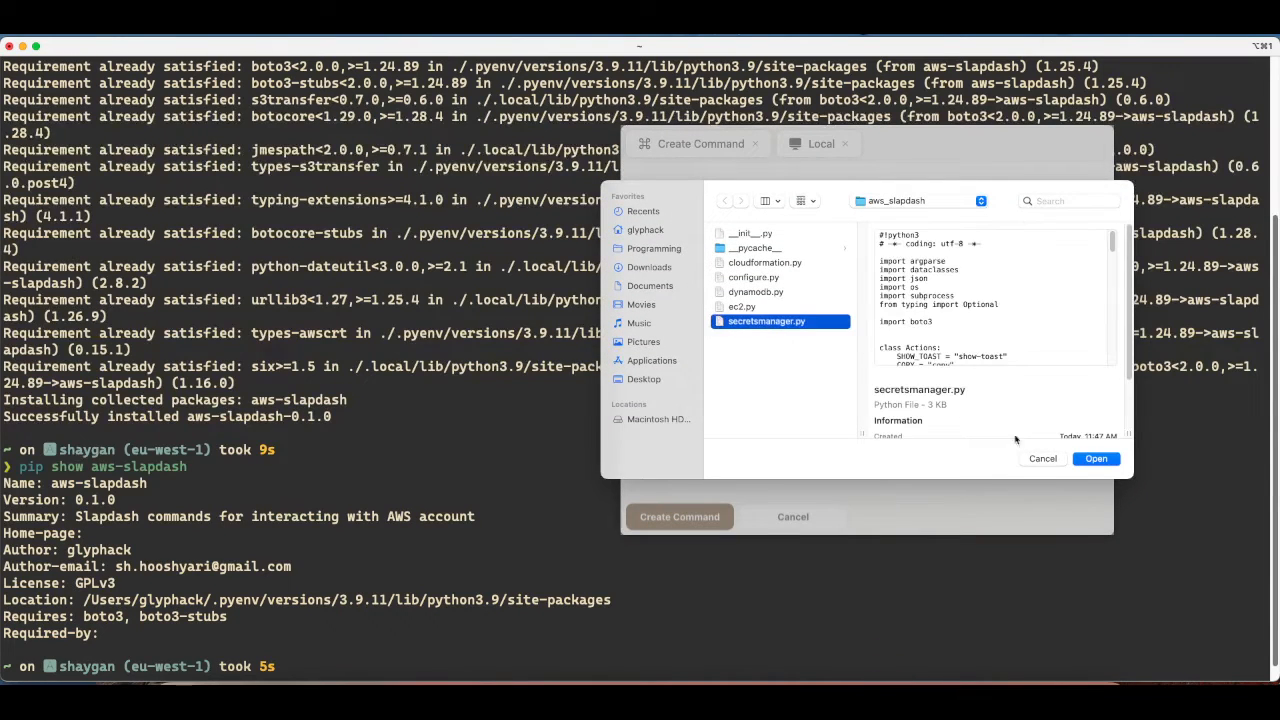
{"action": "left_click", "coordinate": [1097, 459]}
- Name the command AWS Secretsmanager, give it the alias secretsman, create it and dismiss the command bar
{"action": "left_click", "coordinate": [730, 354]}
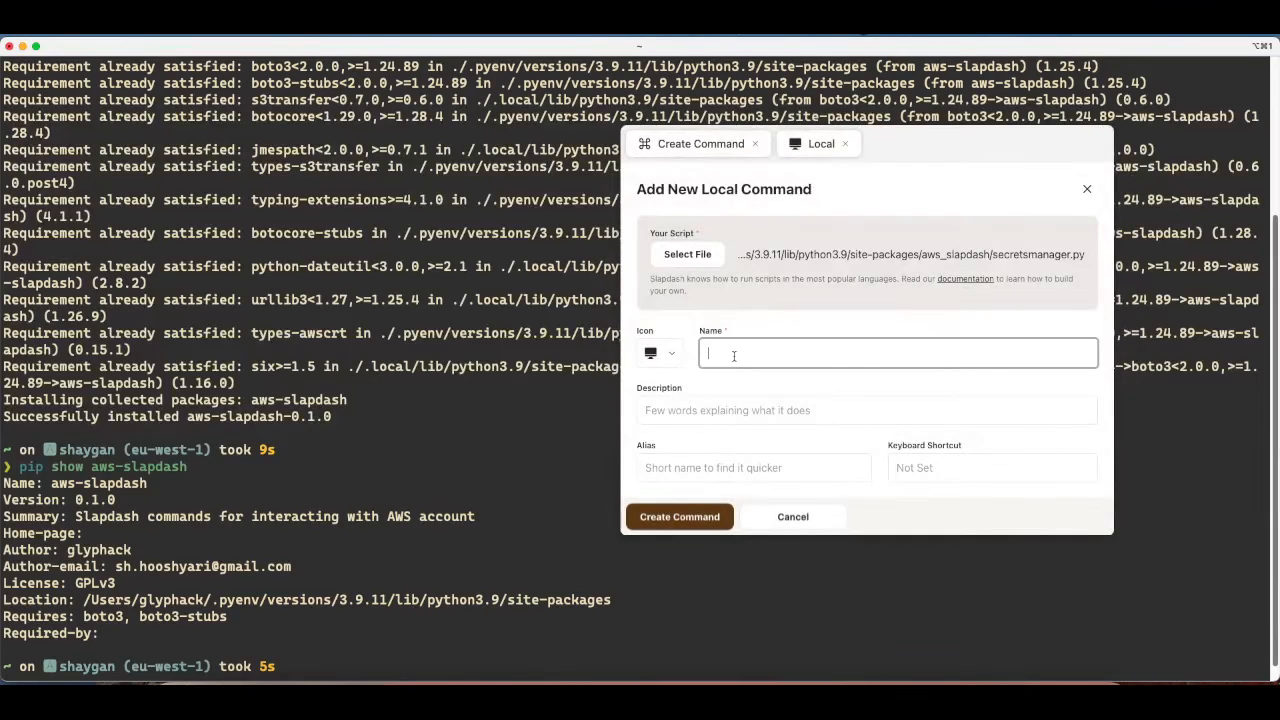
{"action": "type", "text": "AWS Secretsmanager"}
{"action": "key", "text": "Tab"}
{"action": "key", "text": "Tab"}
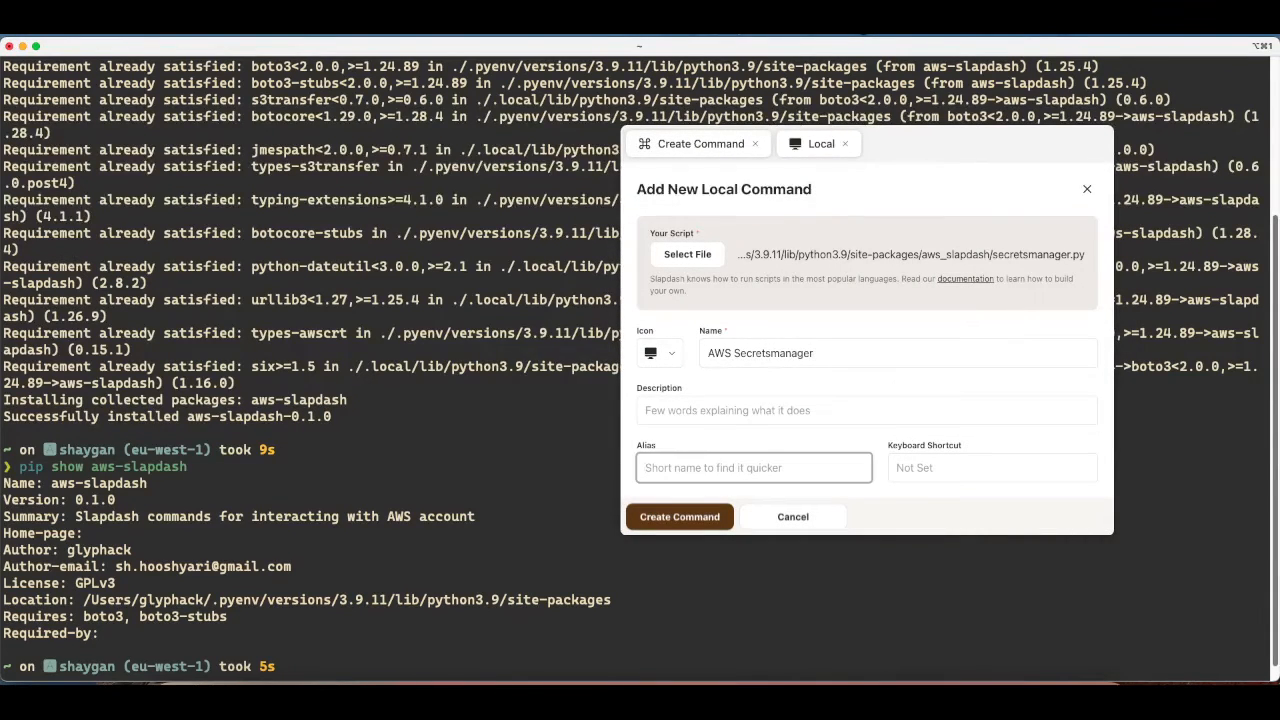
{"action": "type", "text": "secretsman"}
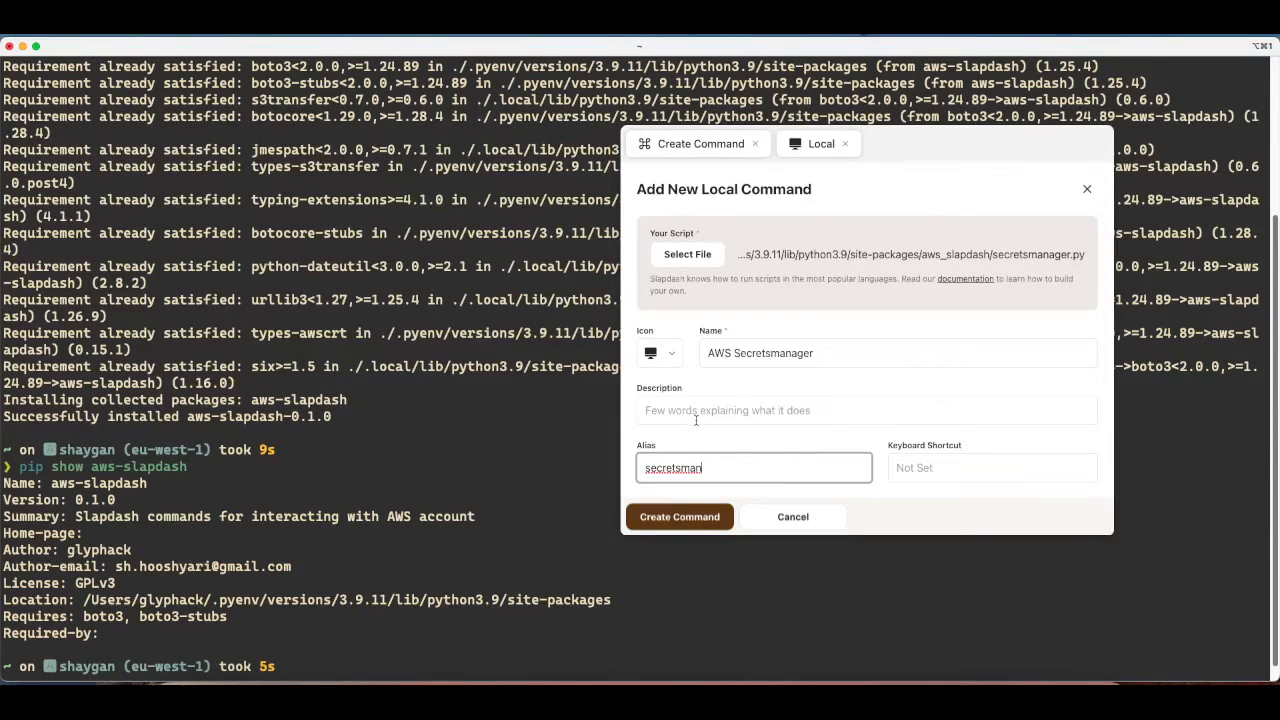
{"action": "left_click", "coordinate": [673, 515]}
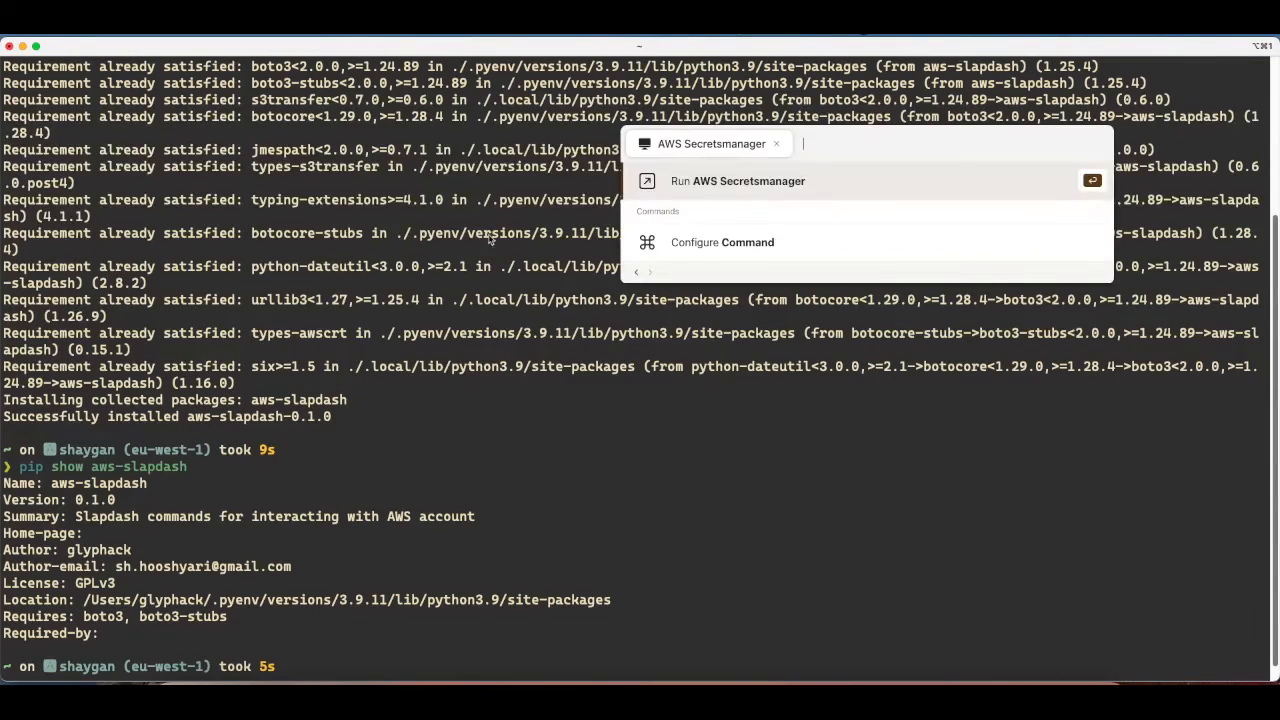
{"action": "key", "text": "Escape"}
{"action": "key", "text": "Escape"}
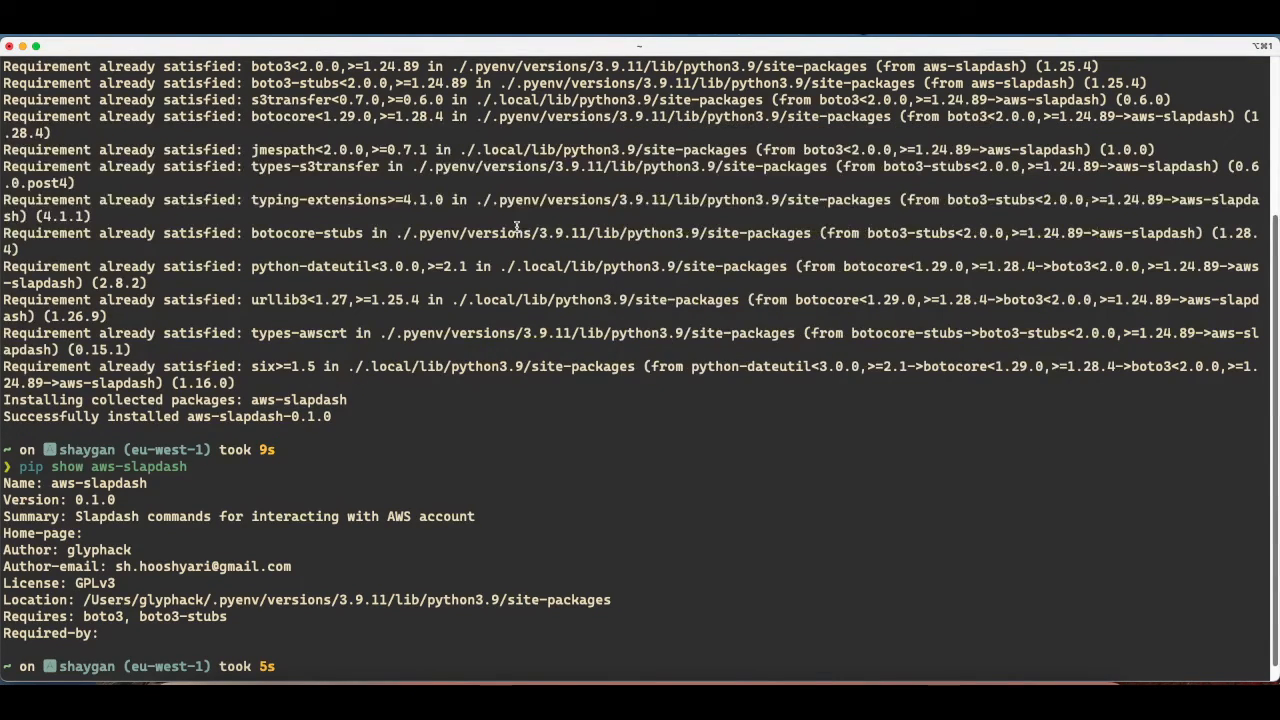
- Switch to the aws-slapdash README in Firefox and read through Step 2 on adding commands and Step 3 on configuring the AWS profile
{"action": "left_click", "coordinate": [983, 697]}
{"action": "scroll", "coordinate": [446, 424], "scroll_direction": "down", "scroll_amount": 2}
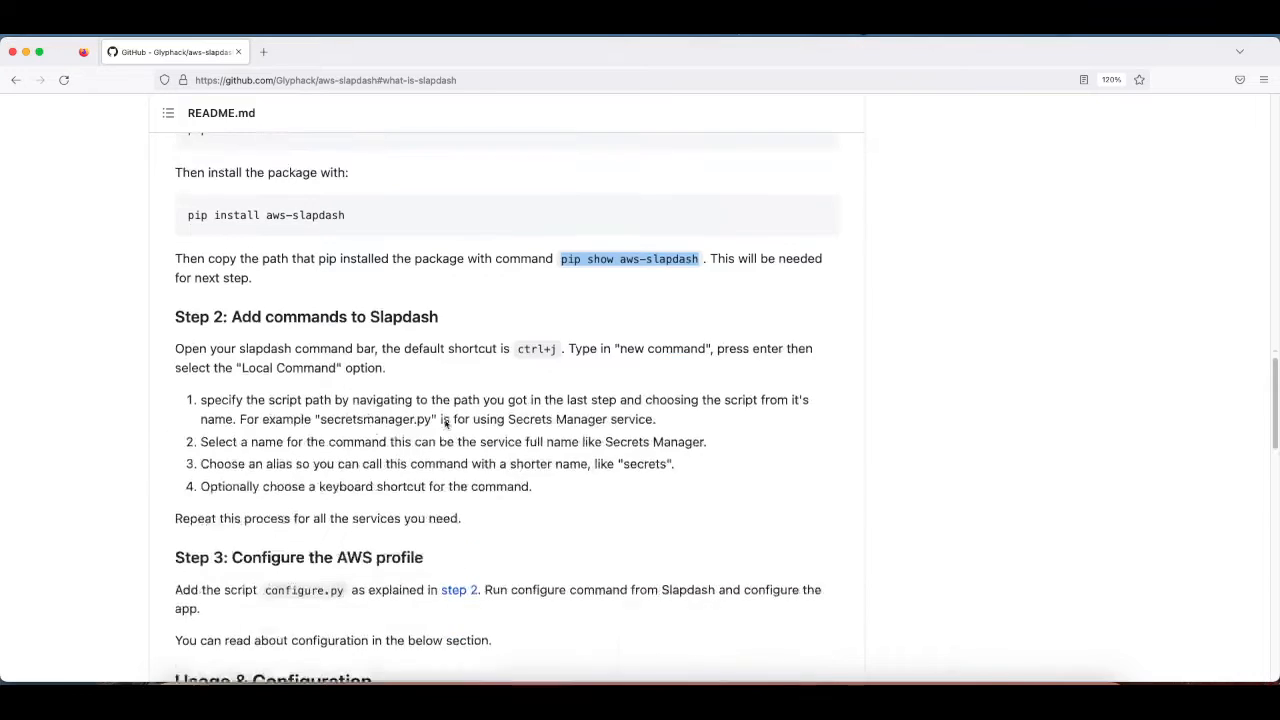
{"action": "left_click", "coordinate": [446, 423]}
{"action": "scroll", "coordinate": [446, 423], "scroll_direction": "down", "scroll_amount": 2}
{"action": "left_click_drag", "start_coordinate": [632, 414], "coordinate": [150, 300]}
{"action": "left_click", "coordinate": [136, 272]}
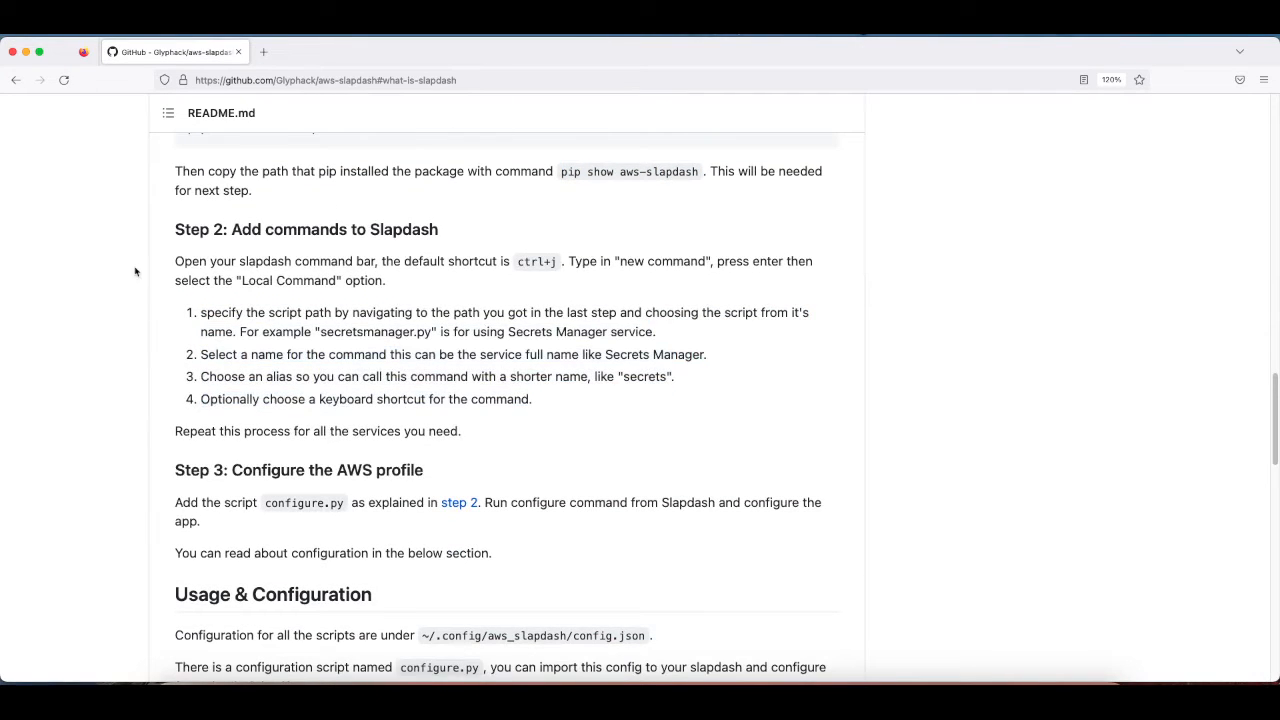
{"action": "scroll", "coordinate": [234, 320], "scroll_direction": "down", "scroll_amount": 1}
{"action": "scroll", "coordinate": [234, 320], "scroll_direction": "down", "scroll_amount": 1}
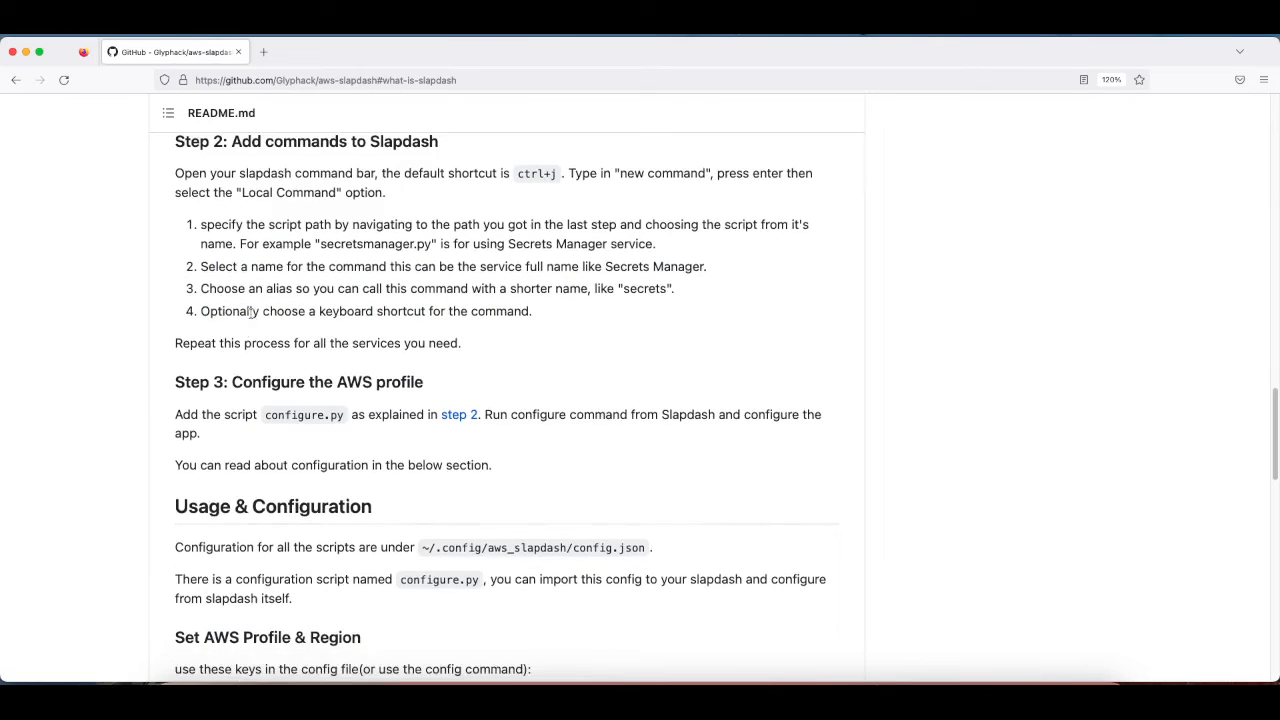
{"action": "left_click_drag", "start_coordinate": [490, 437], "coordinate": [176, 380]}
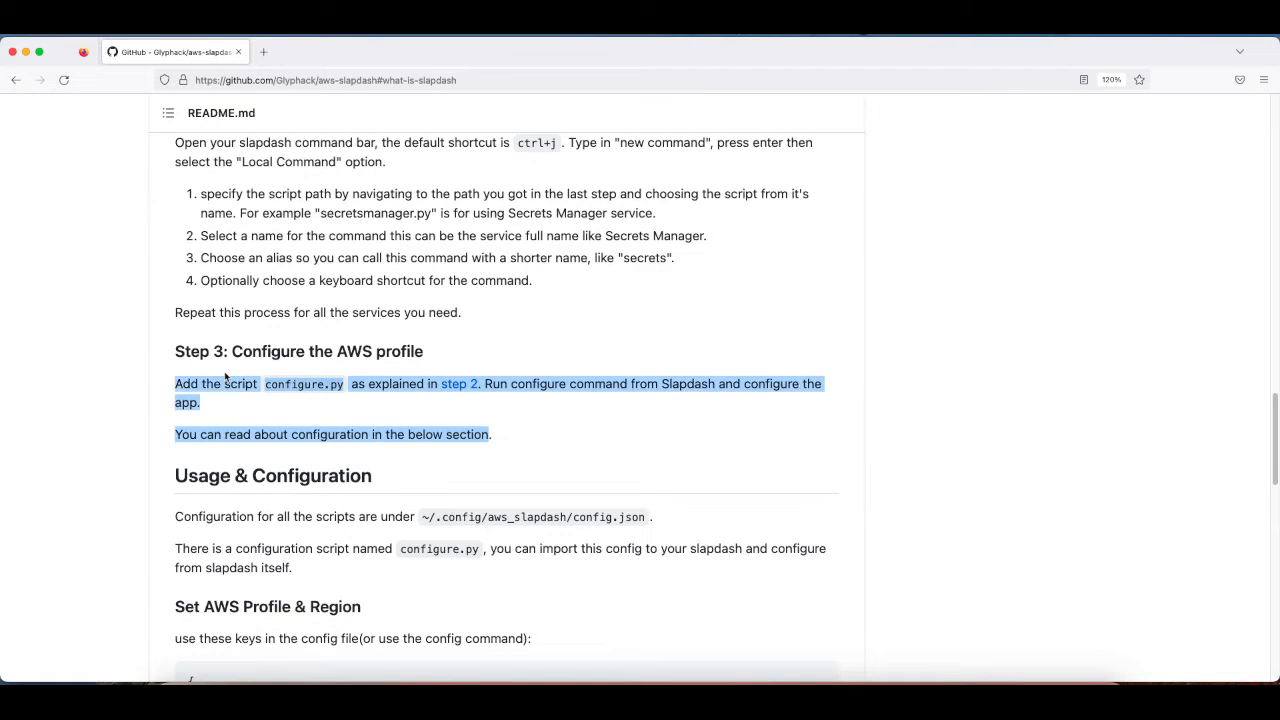
{"action": "left_click", "coordinate": [227, 375]}
{"action": "left_click_drag", "start_coordinate": [268, 384], "coordinate": [376, 388]}
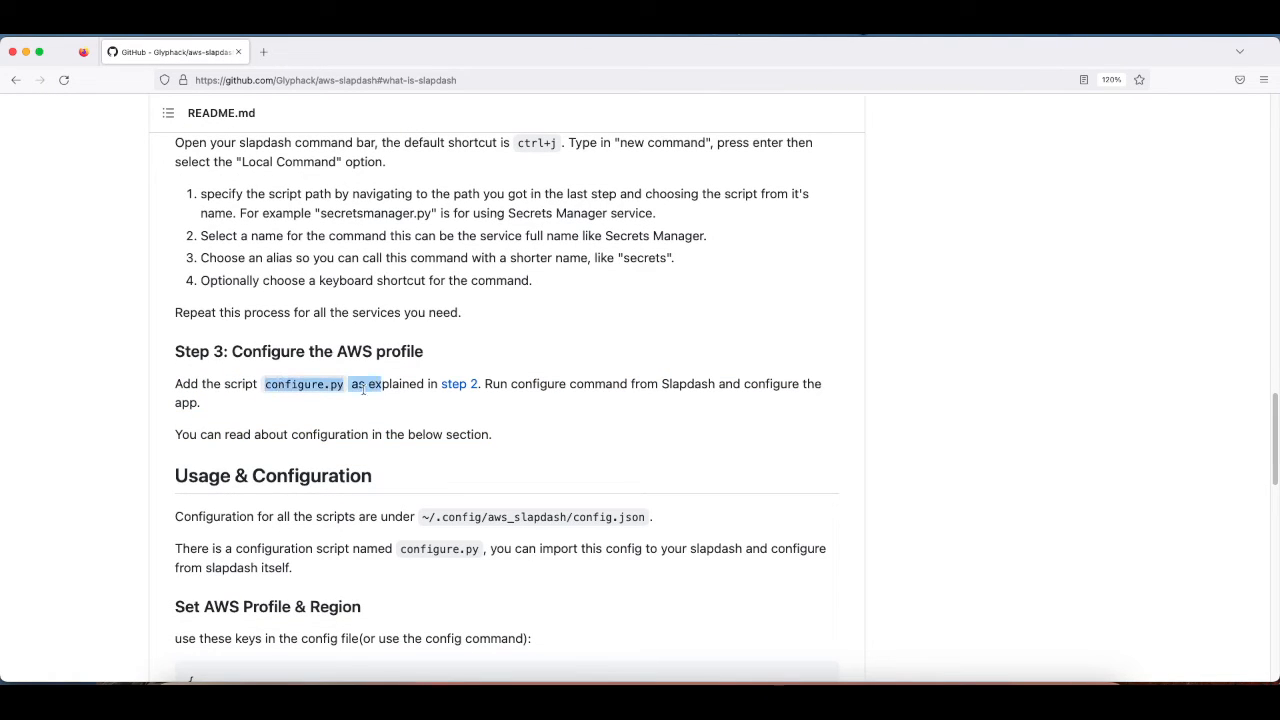
{"action": "left_click", "coordinate": [363, 391]}
{"action": "scroll", "coordinate": [412, 370], "scroll_direction": "up", "scroll_amount": 1}
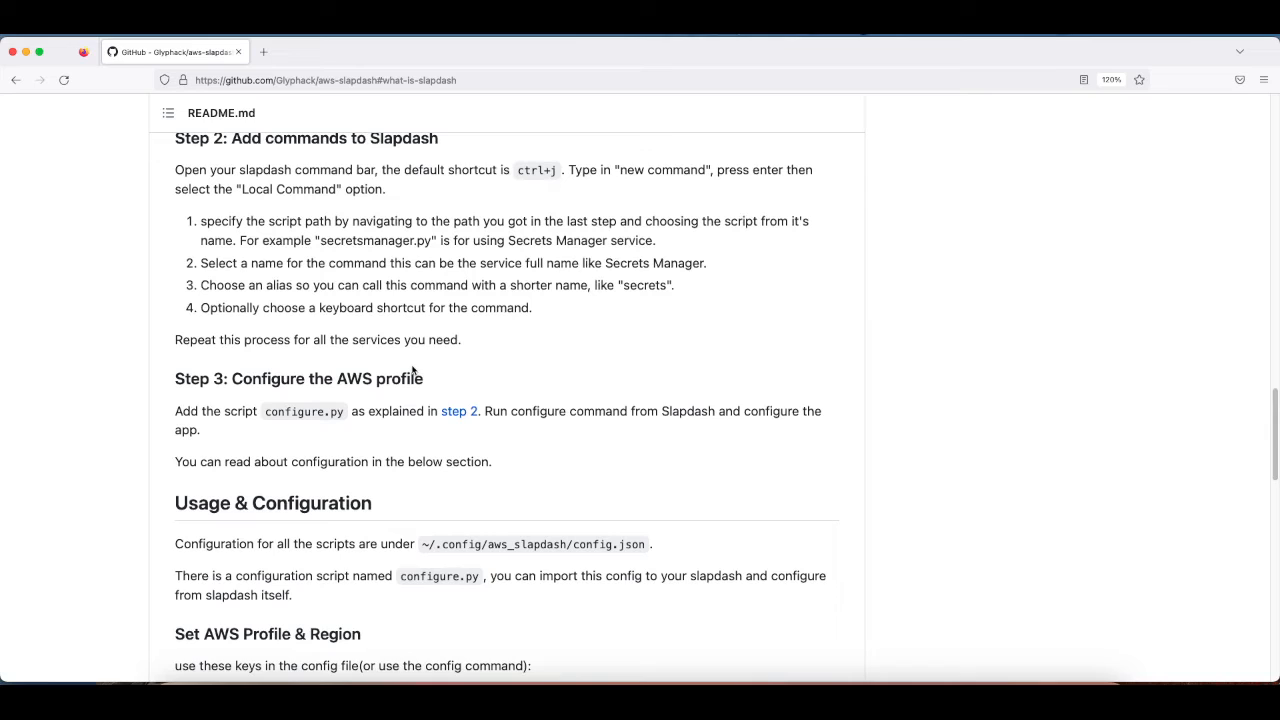
{"action": "key", "text": "ctrl+j"}
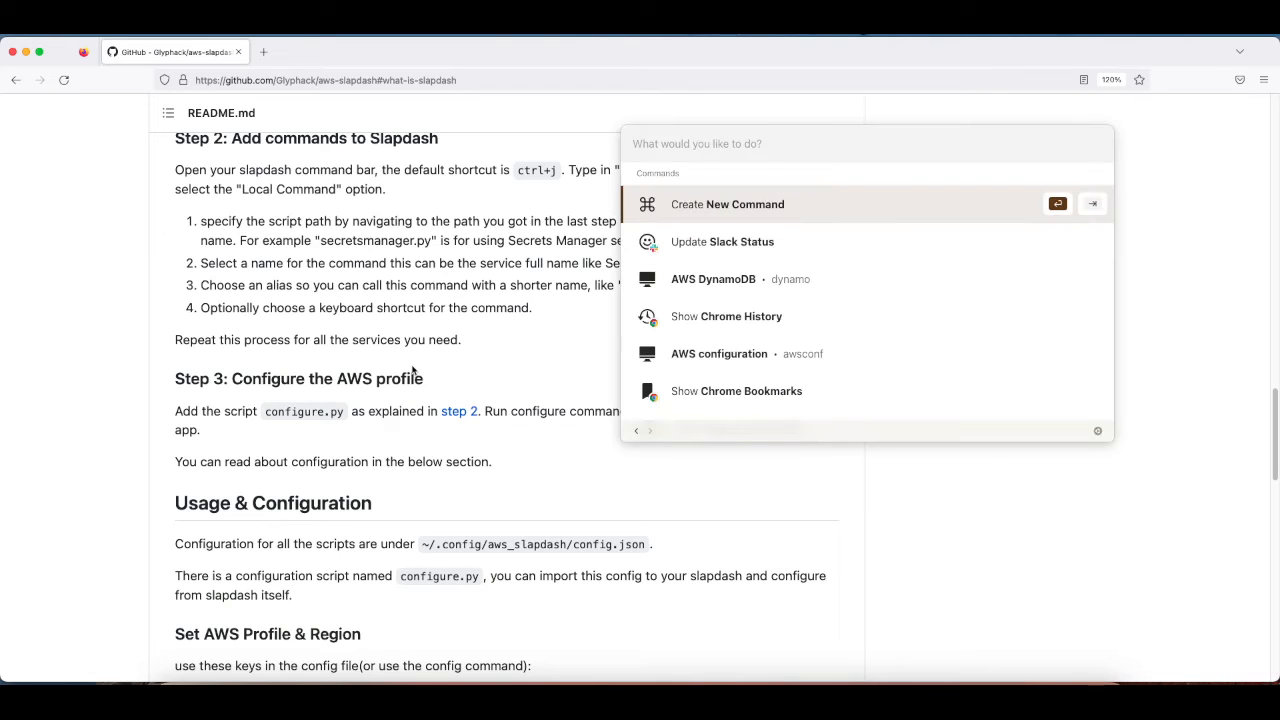
{"action": "type", "text": "a"}
{"action": "key", "text": "BackSpace"}
{"action": "type", "text": "new"}
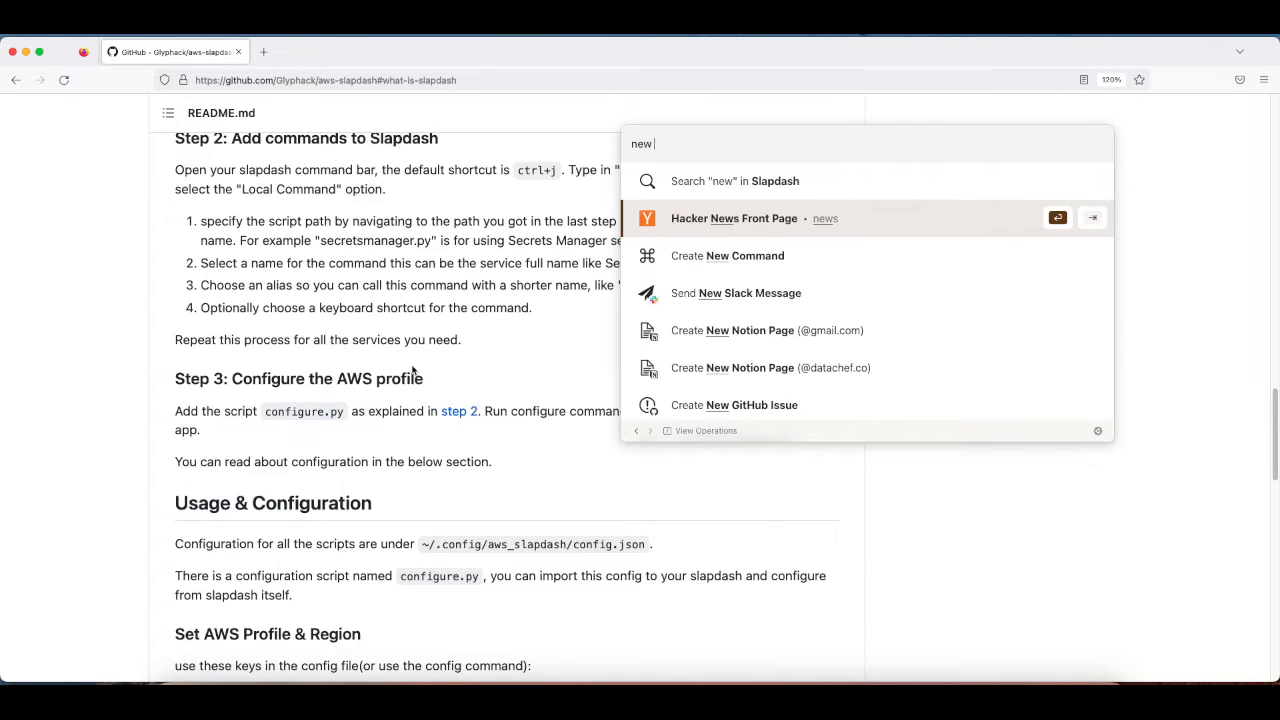
{"action": "type", "text": "com"}
{"action": "key", "text": "Return"}
{"action": "type", "text": "local"}
{"action": "key", "text": "Return"}
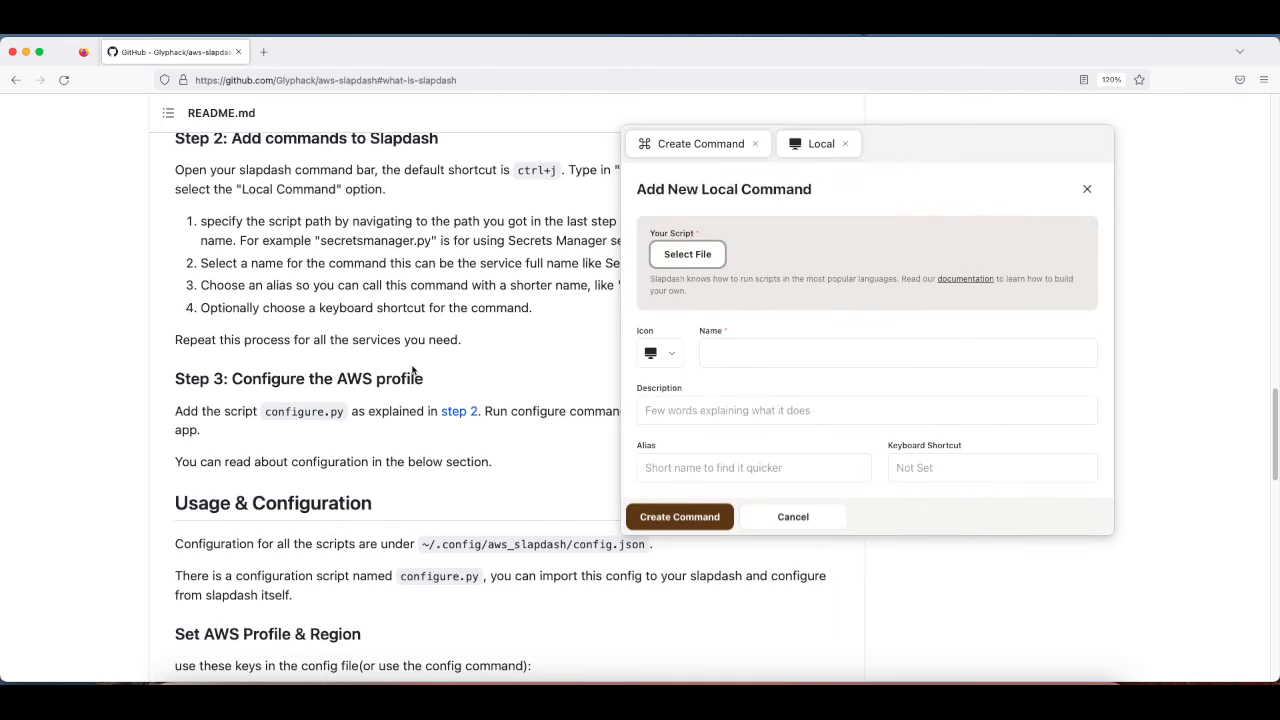
{"action": "left_click", "coordinate": [688, 254]}
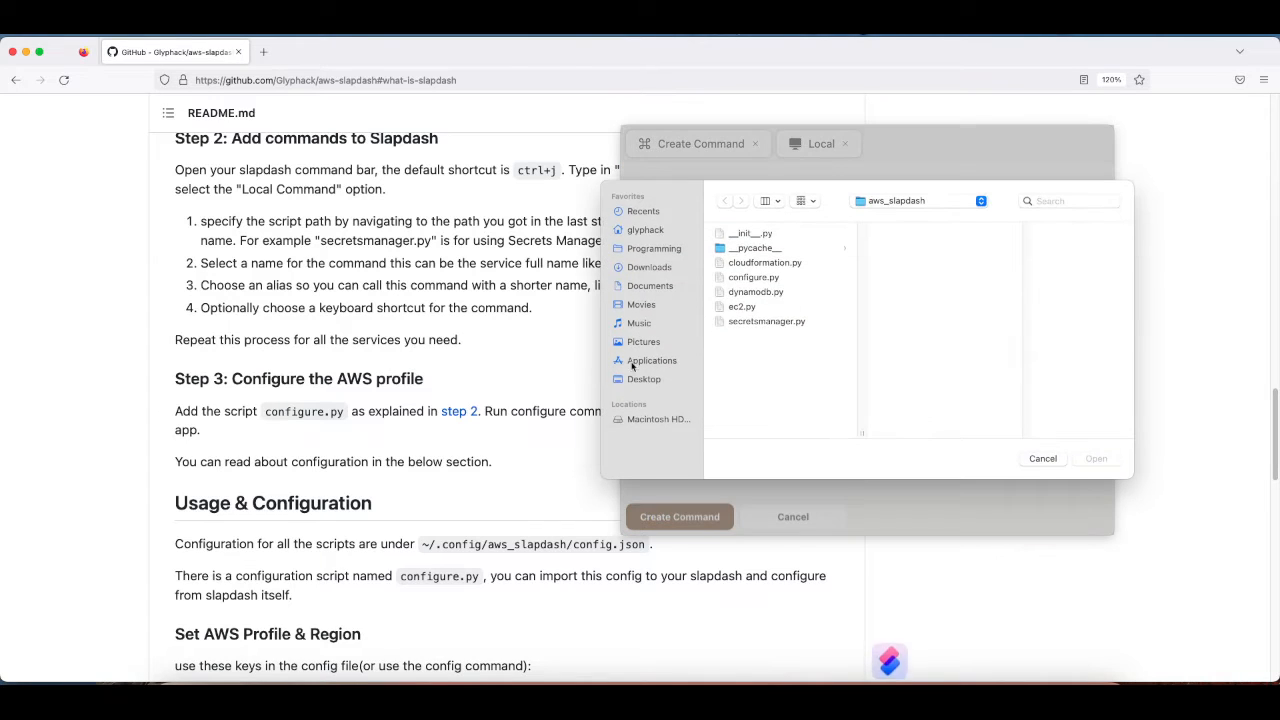
{"action": "left_click", "coordinate": [793, 291]}
{"action": "key", "text": "Up"}
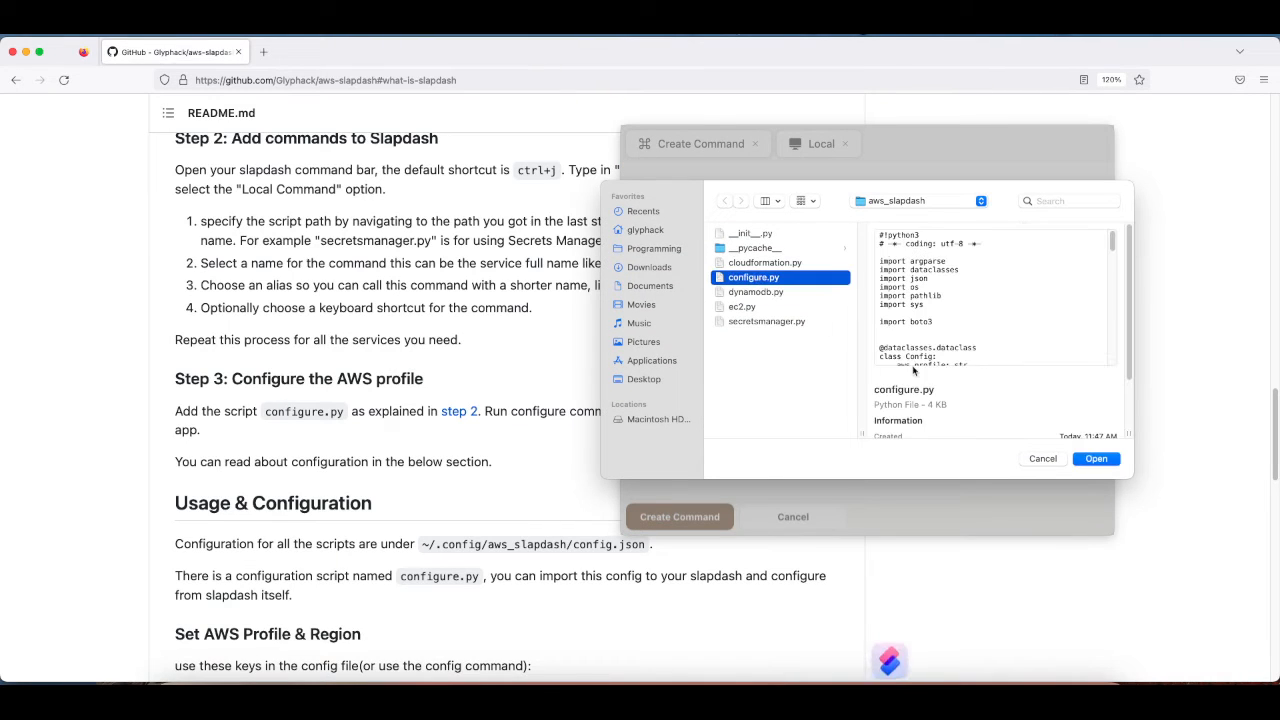
{"action": "left_click", "coordinate": [1038, 459]}
{"action": "key", "text": "Escape"}
{"action": "key", "text": "Escape"}
{"action": "key", "text": "Escape"}
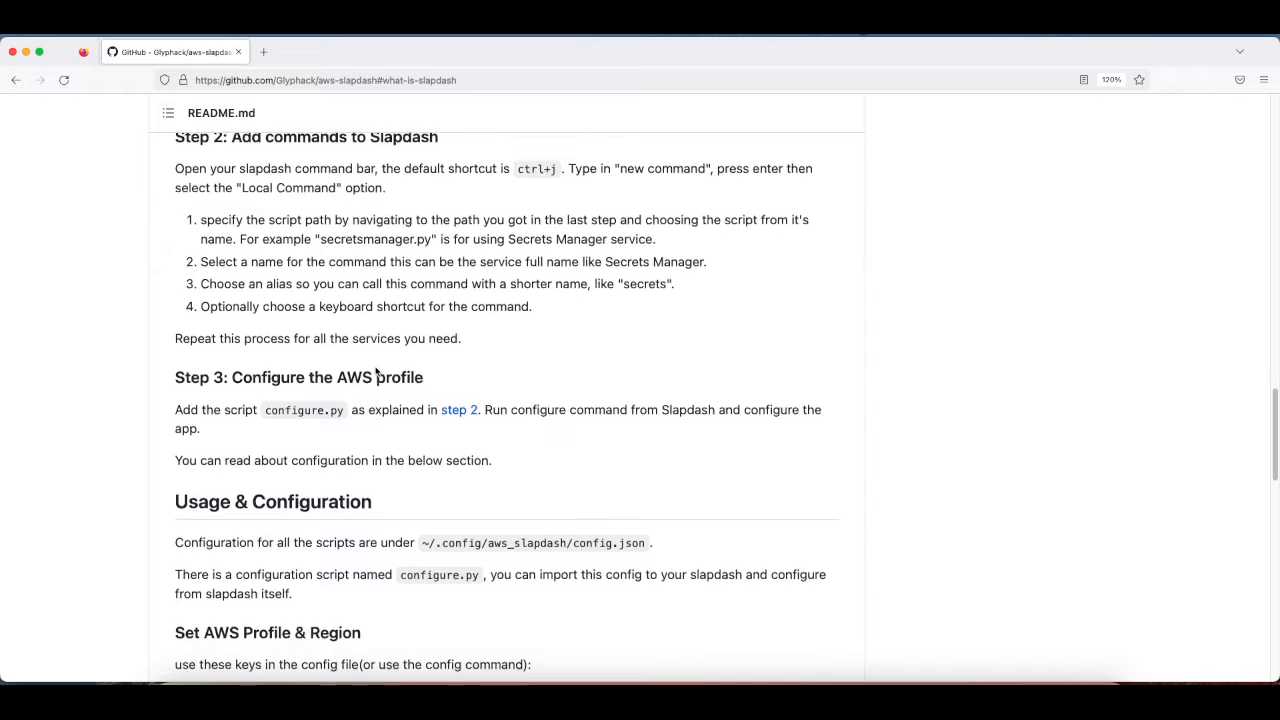
- Find and run the AWS configuration command in Slapdash and go through its AWS profile and Region fields
{"action": "scroll", "coordinate": [450, 360], "scroll_direction": "down", "scroll_amount": 1}
{"action": "key", "text": "ctrl+j"}
{"action": "type", "text": "conf"}
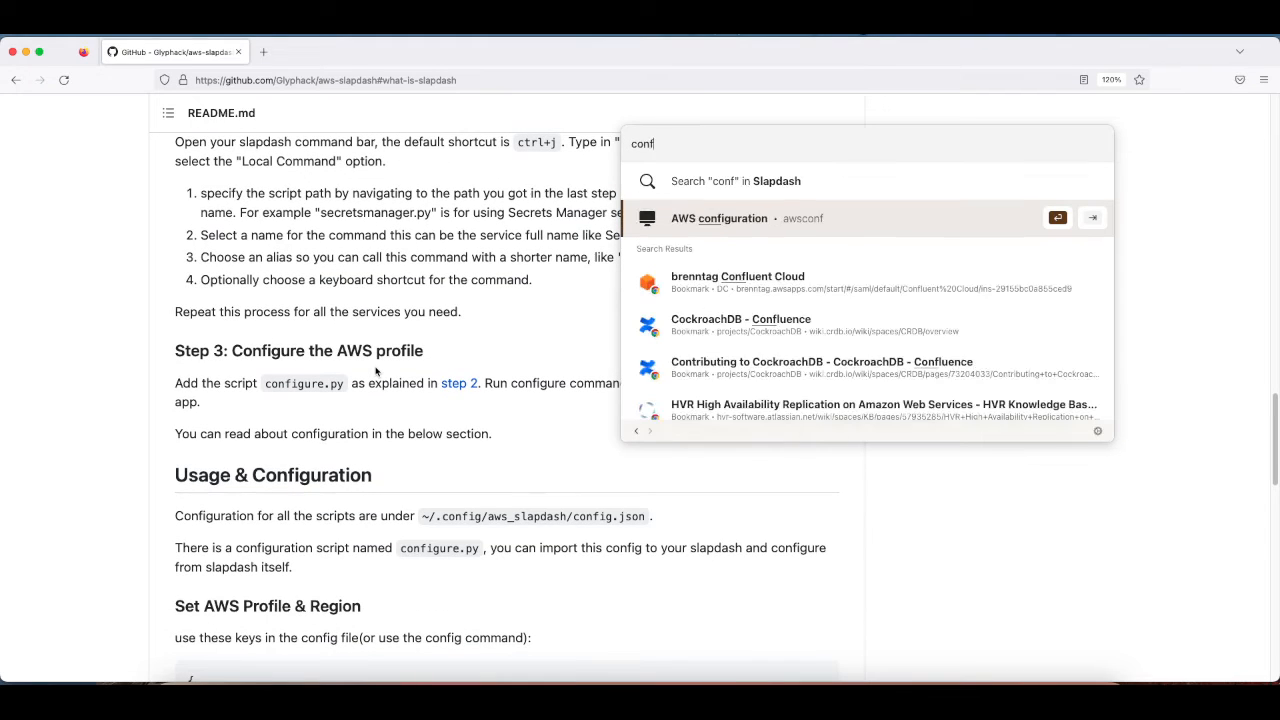
{"action": "key", "text": "Return"}
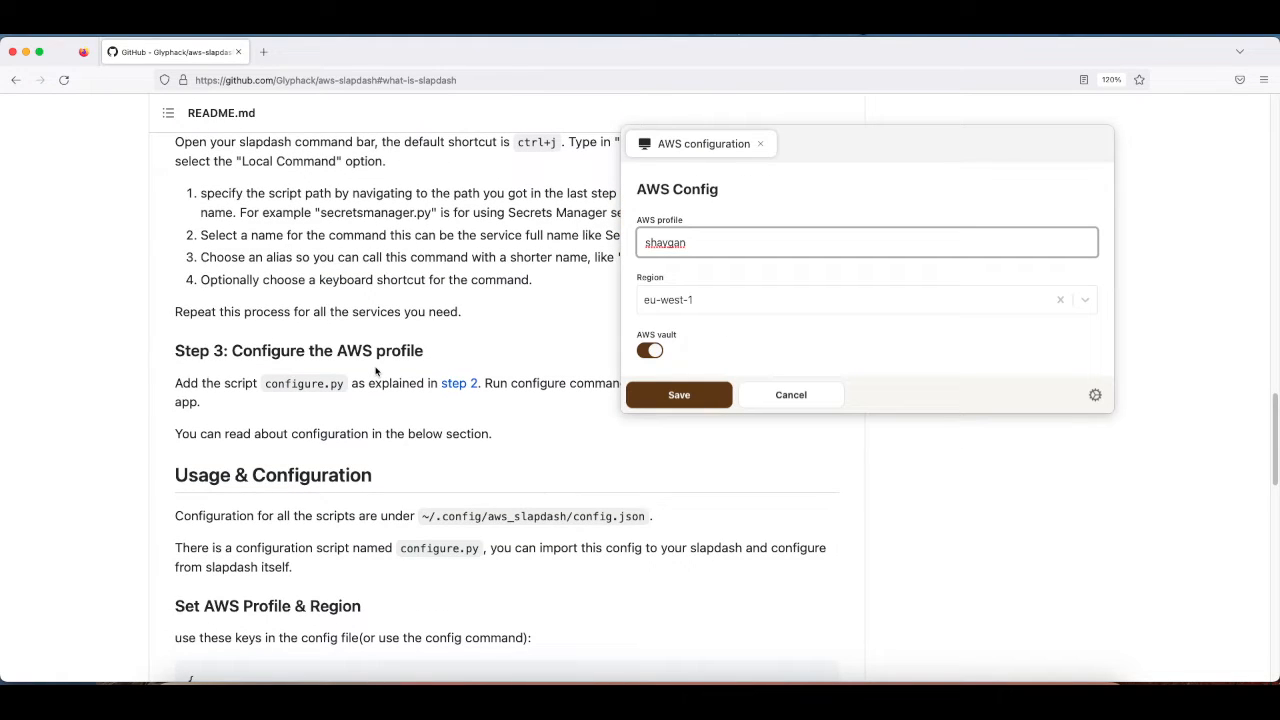
{"action": "double_click", "coordinate": [700, 237]}
{"action": "double_click", "coordinate": [695, 241]}
{"action": "key", "text": "Left"}
{"action": "key", "text": "Tab"}
{"action": "key", "text": "shift+Tab"}
{"action": "key", "text": "Tab"}
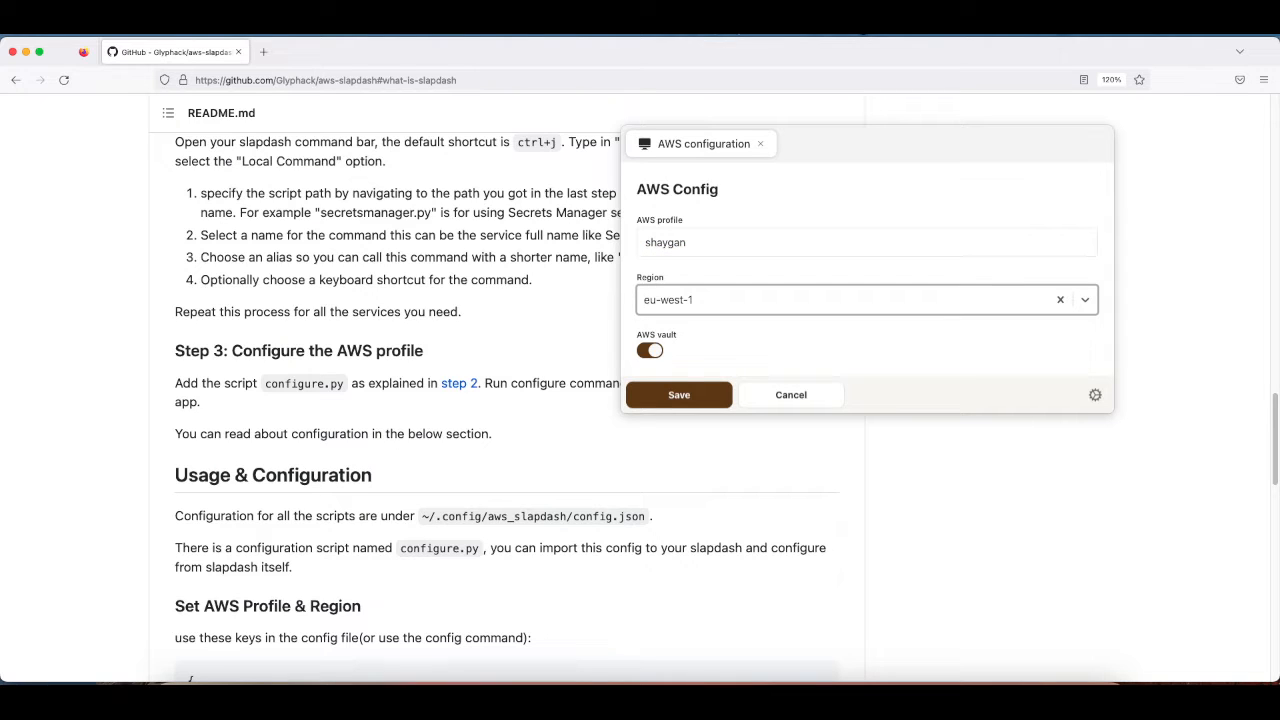
- Choose eu-west-1 as the region, keep AWS vault switched on, save the AWS configuration and return to the main command bar
{"action": "left_click", "coordinate": [1085, 300]}
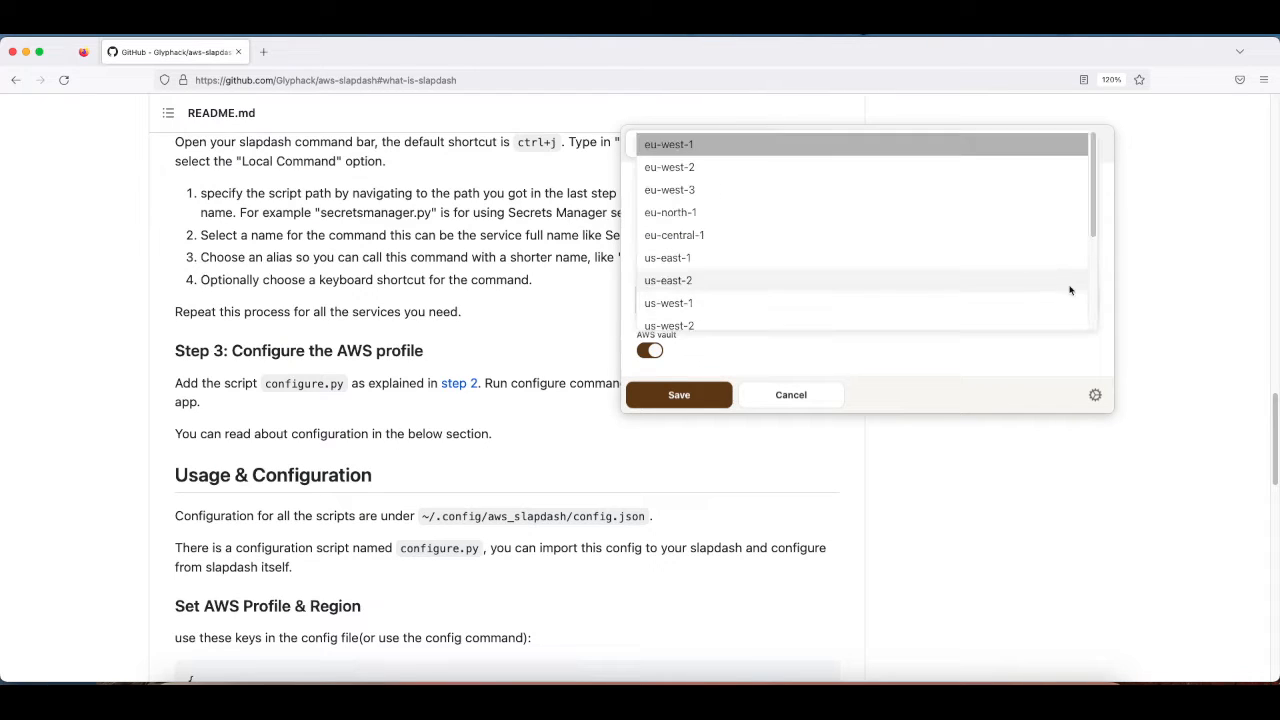
{"action": "left_click", "coordinate": [857, 146]}
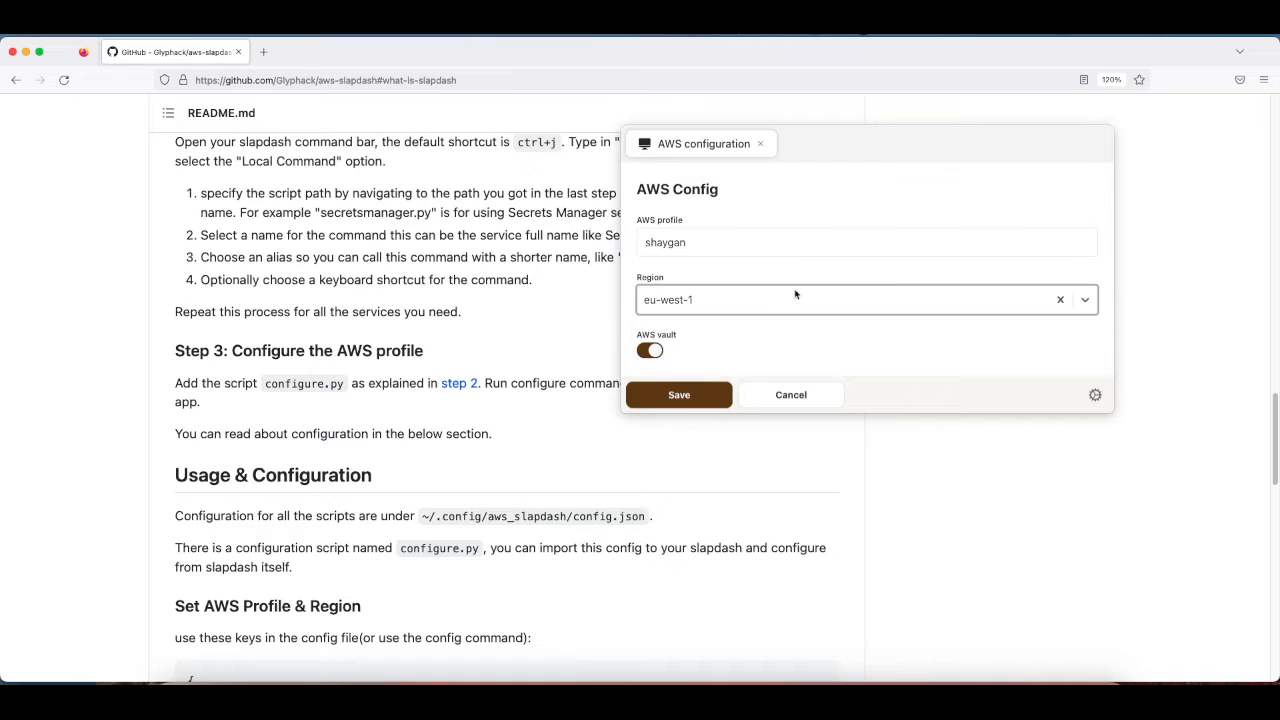
{"action": "left_click", "coordinate": [648, 352]}
{"action": "left_click", "coordinate": [650, 353]}
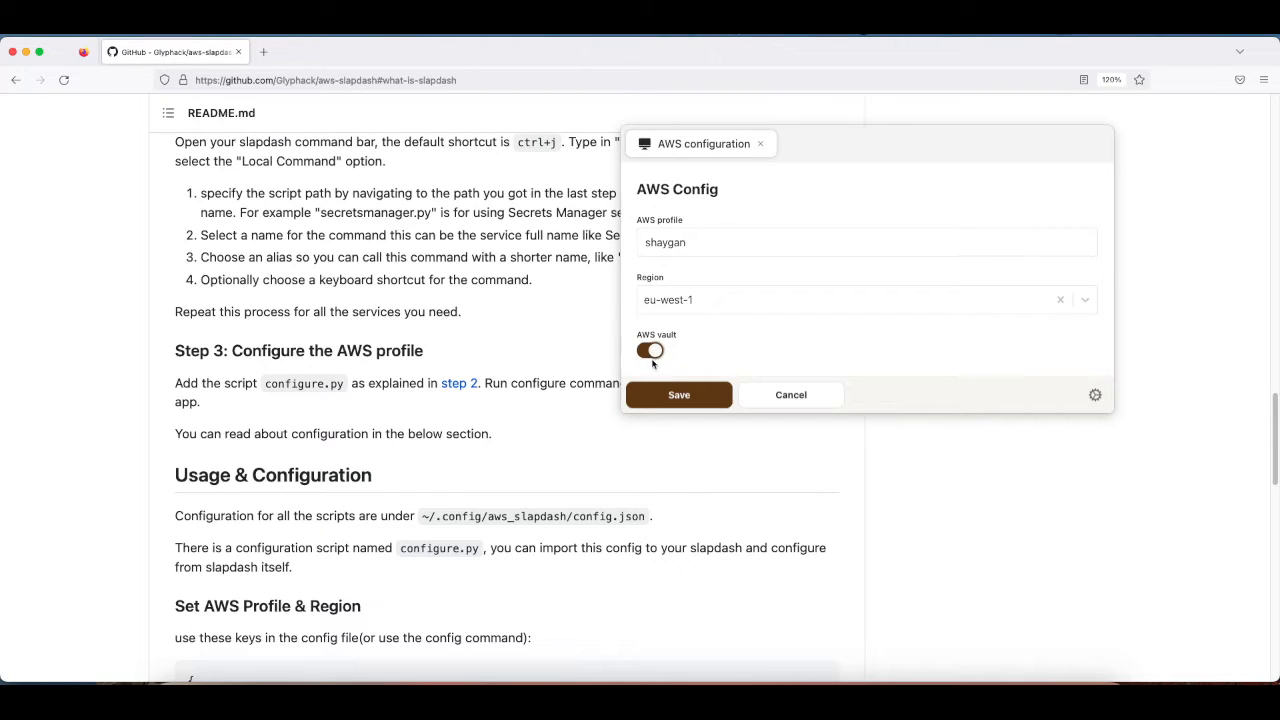
{"action": "left_click", "coordinate": [678, 402]}
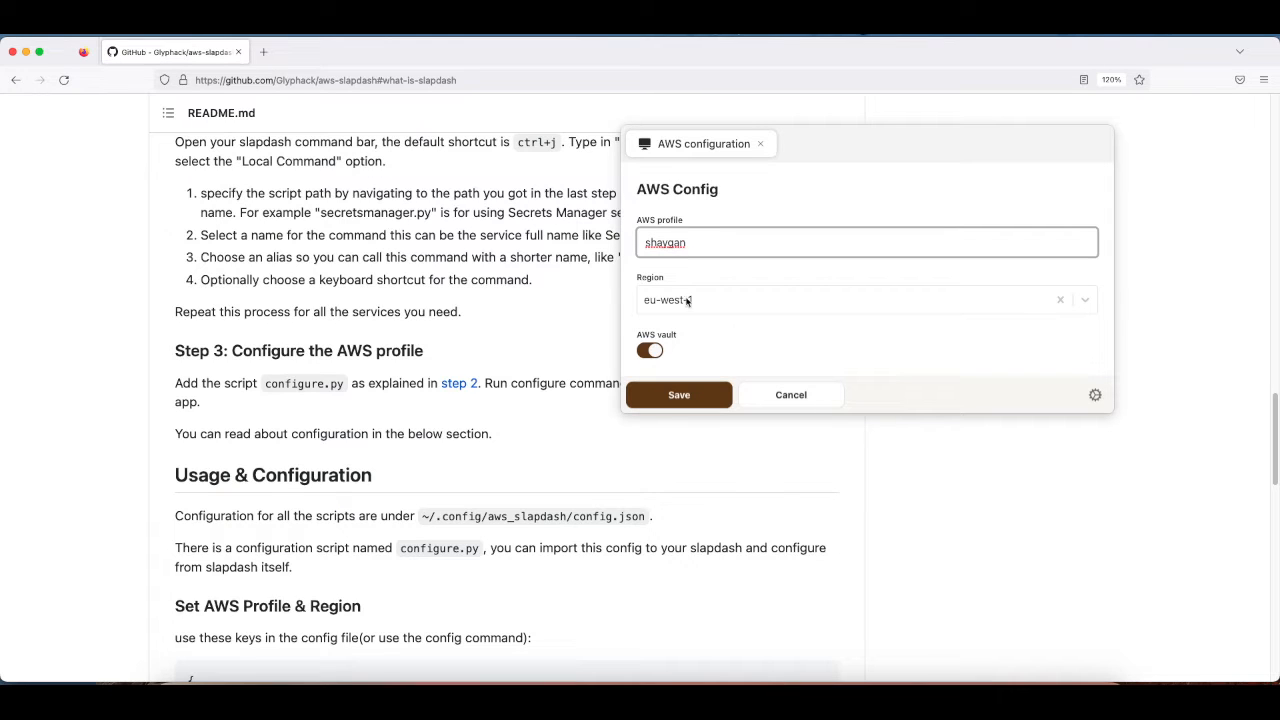
{"action": "left_click", "coordinate": [847, 146]}
{"action": "key", "text": "BackSpace"}
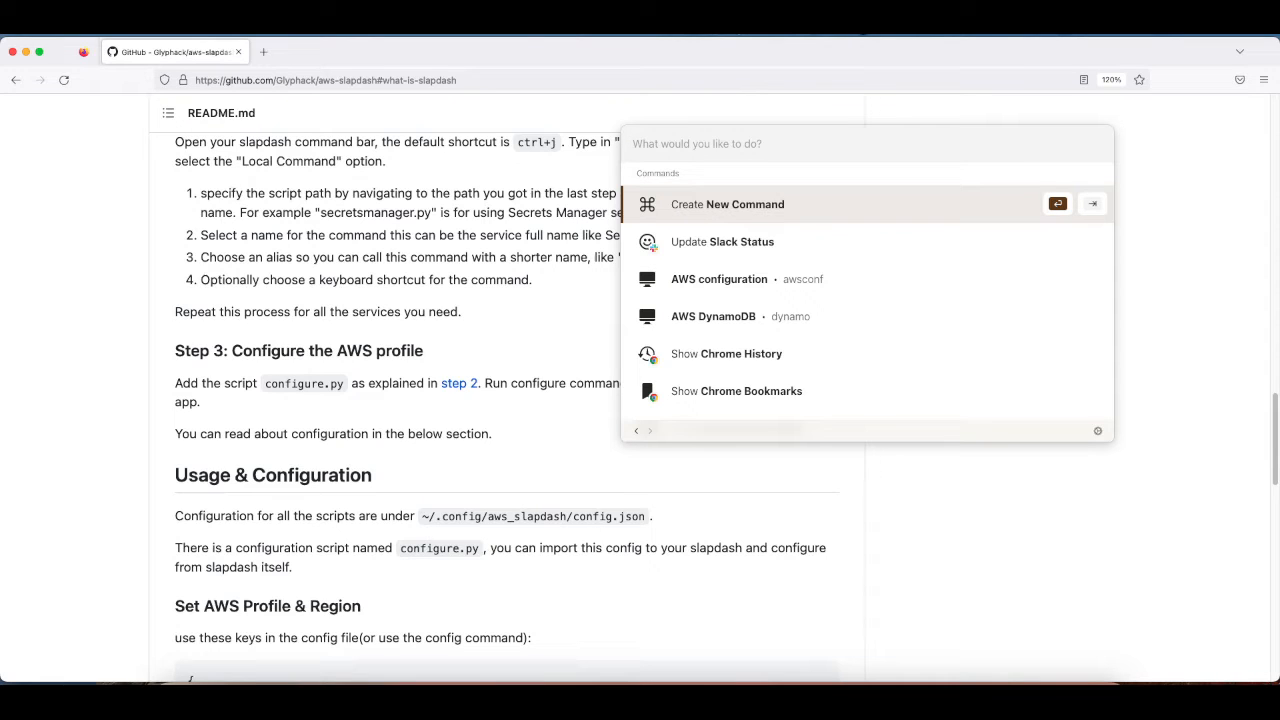
- Search the Slapdash commands for ec2 and for aws, and dismiss the command bar
{"action": "type", "text": "ec2"}
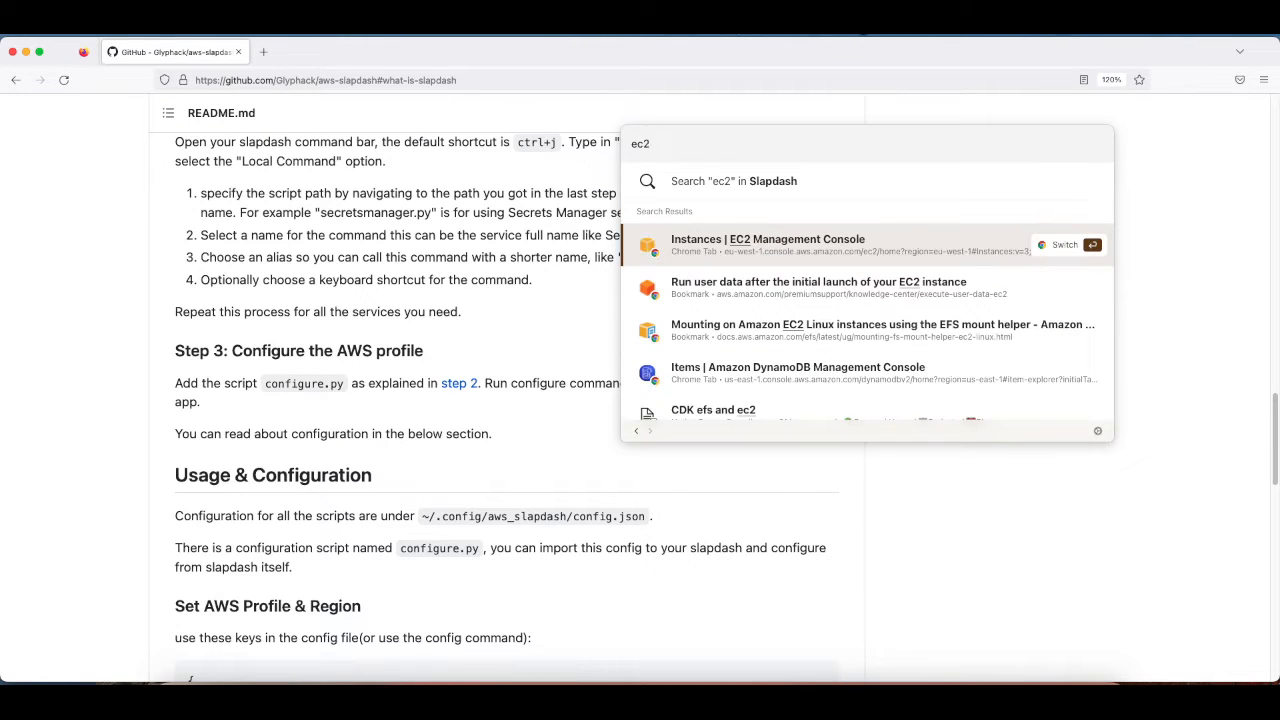
{"action": "key", "text": "BackSpace"}
{"action": "key", "text": "BackSpace"}
{"action": "key", "text": "BackSpace"}
{"action": "type", "text": "aws"}
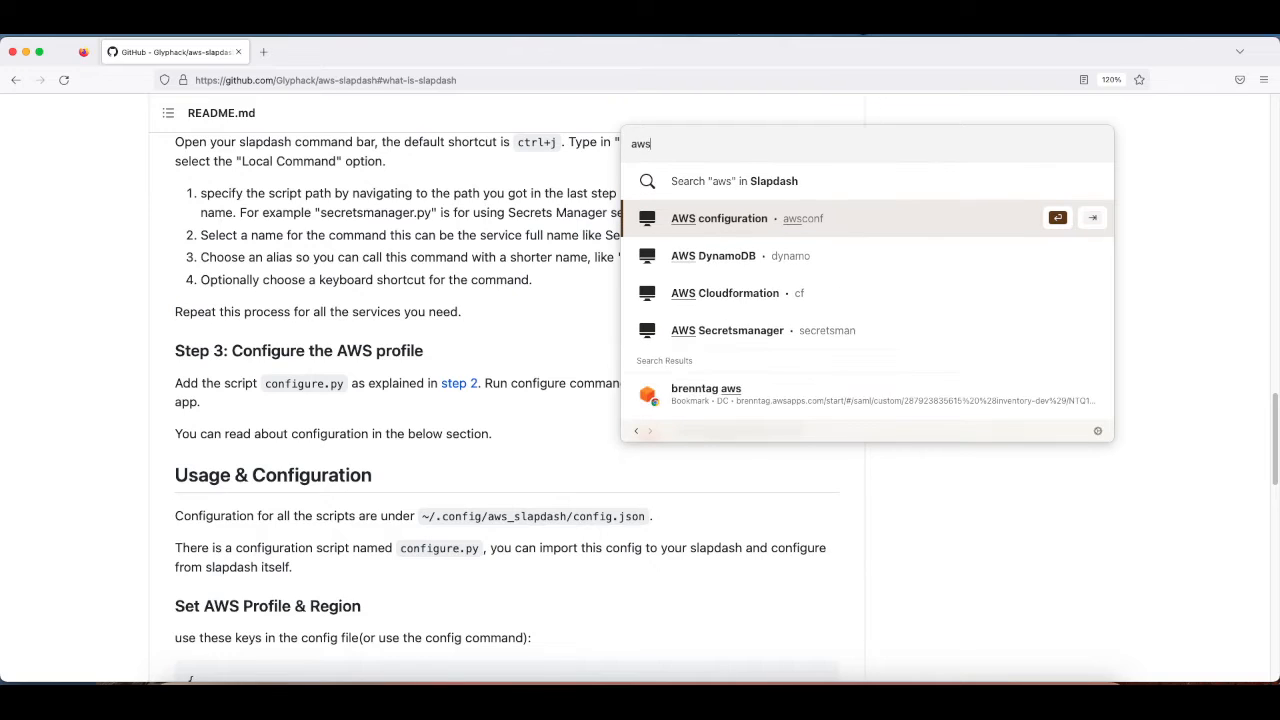
{"action": "key", "text": "Escape"}
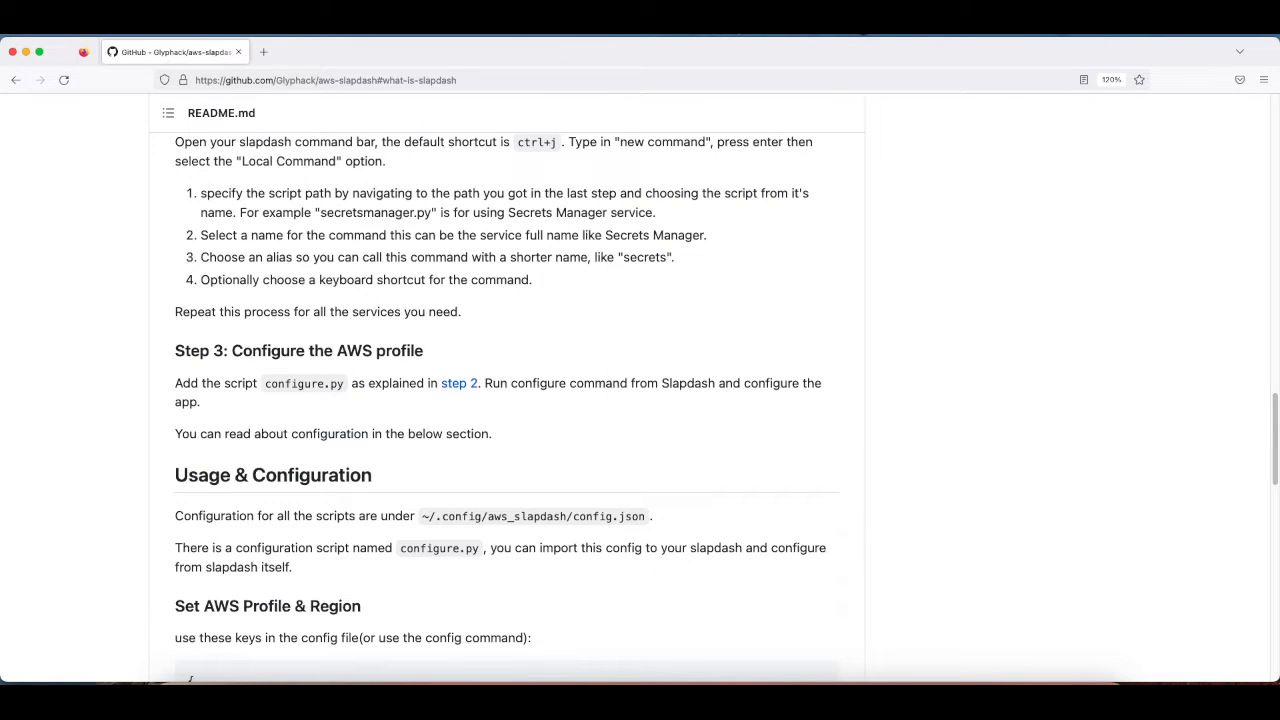
- Start a new Local Script command in Slapdash and choose ec2.py from the aws_slapdash folder as its script
{"action": "key", "text": "ctrl+j"}
{"action": "type", "text": "c"}
{"action": "key", "text": "BackSpace"}
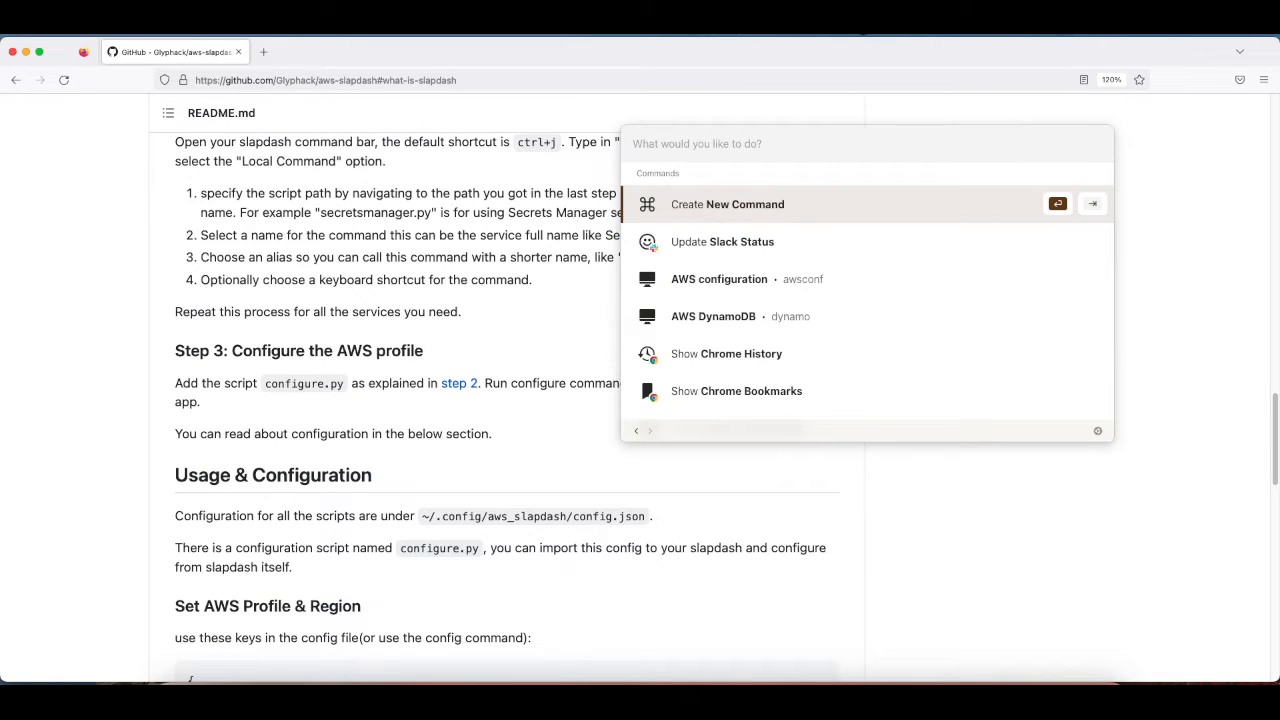
{"action": "key", "text": "Return"}
{"action": "type", "text": "local"}
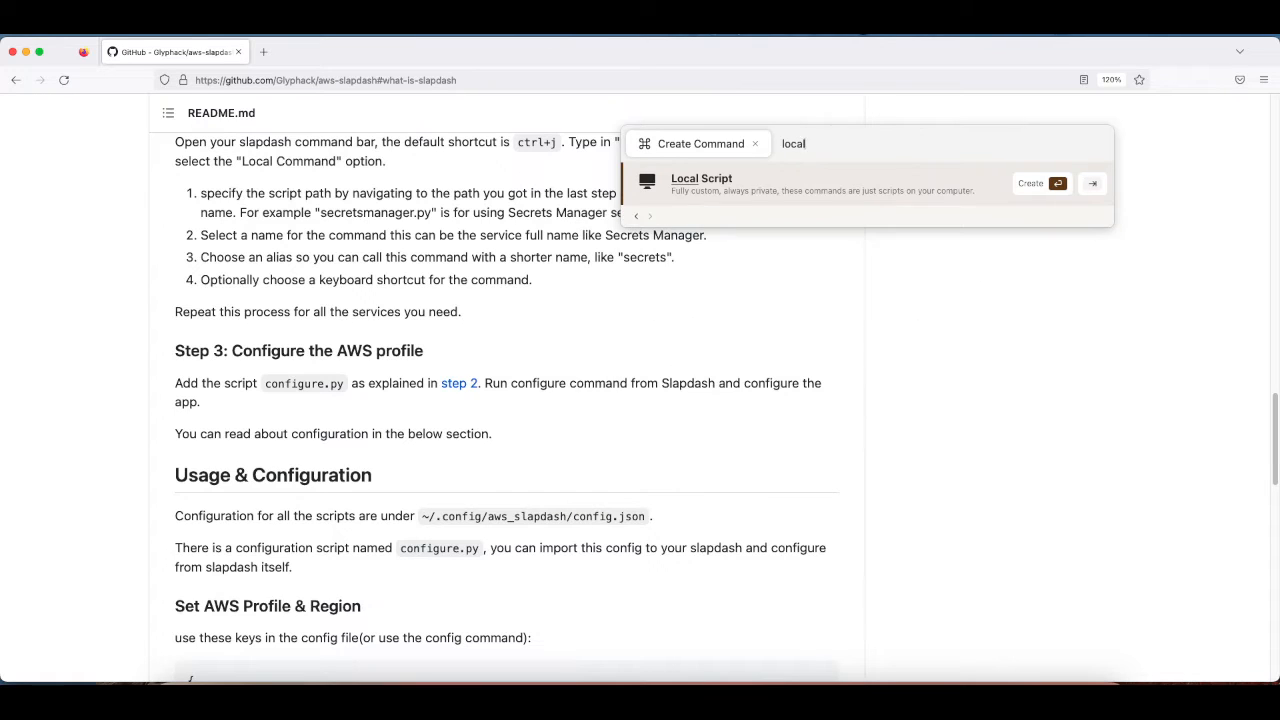
{"action": "key", "text": "Return"}
{"action": "left_click", "coordinate": [687, 254]}
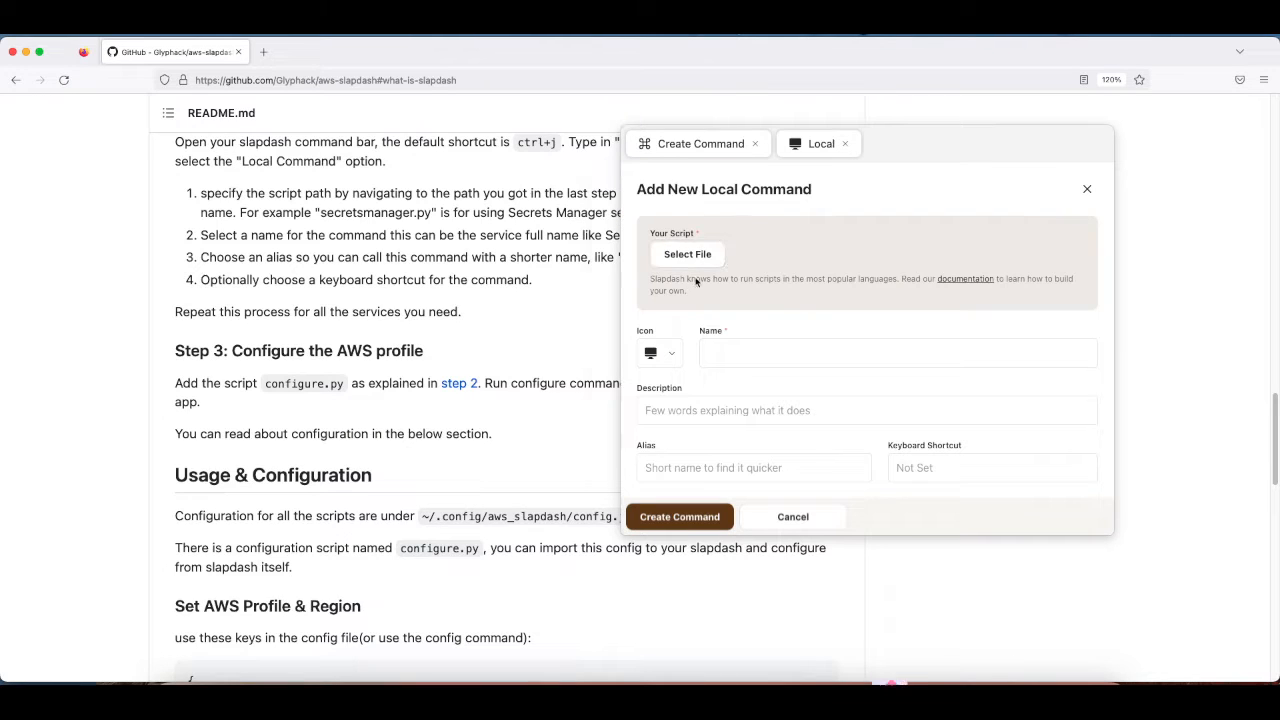
{"action": "left_click", "coordinate": [742, 307]}
{"action": "left_click", "coordinate": [1106, 453]}
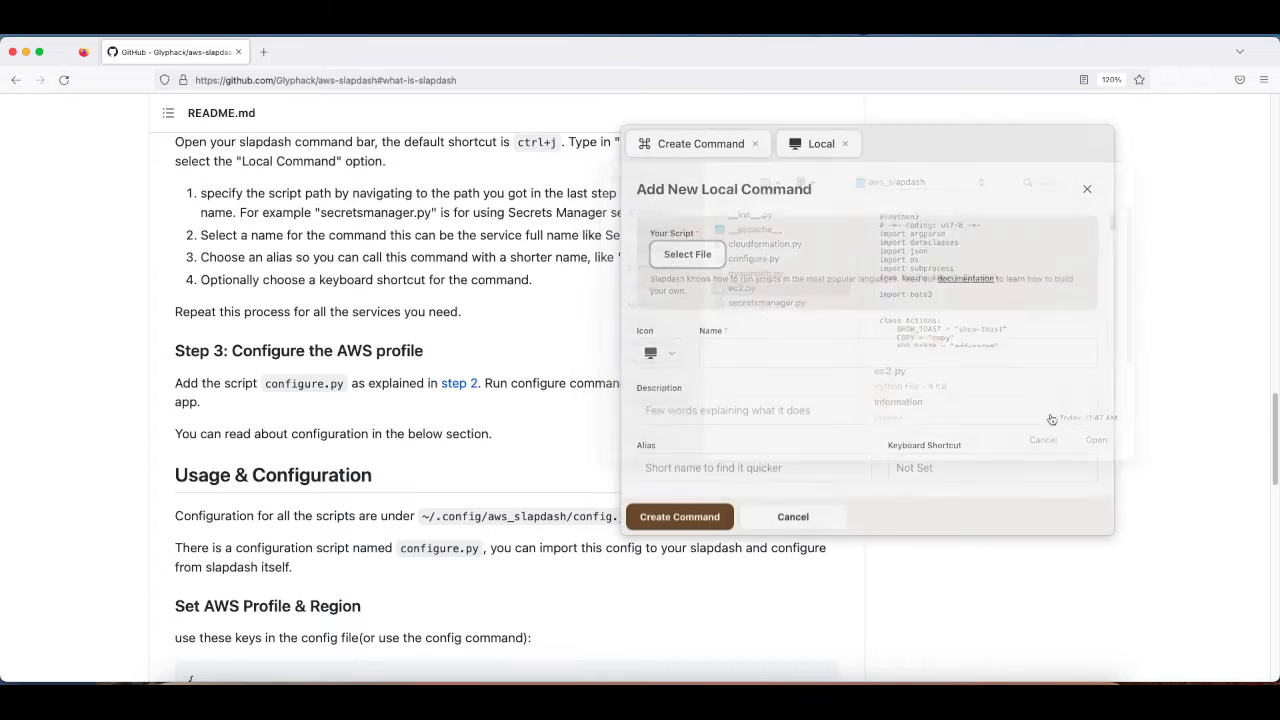
- Name the command AWS Ec2, give it the alias ec2 and create it
{"action": "left_click", "coordinate": [760, 343]}
{"action": "type", "text": "AWS Ec2"}
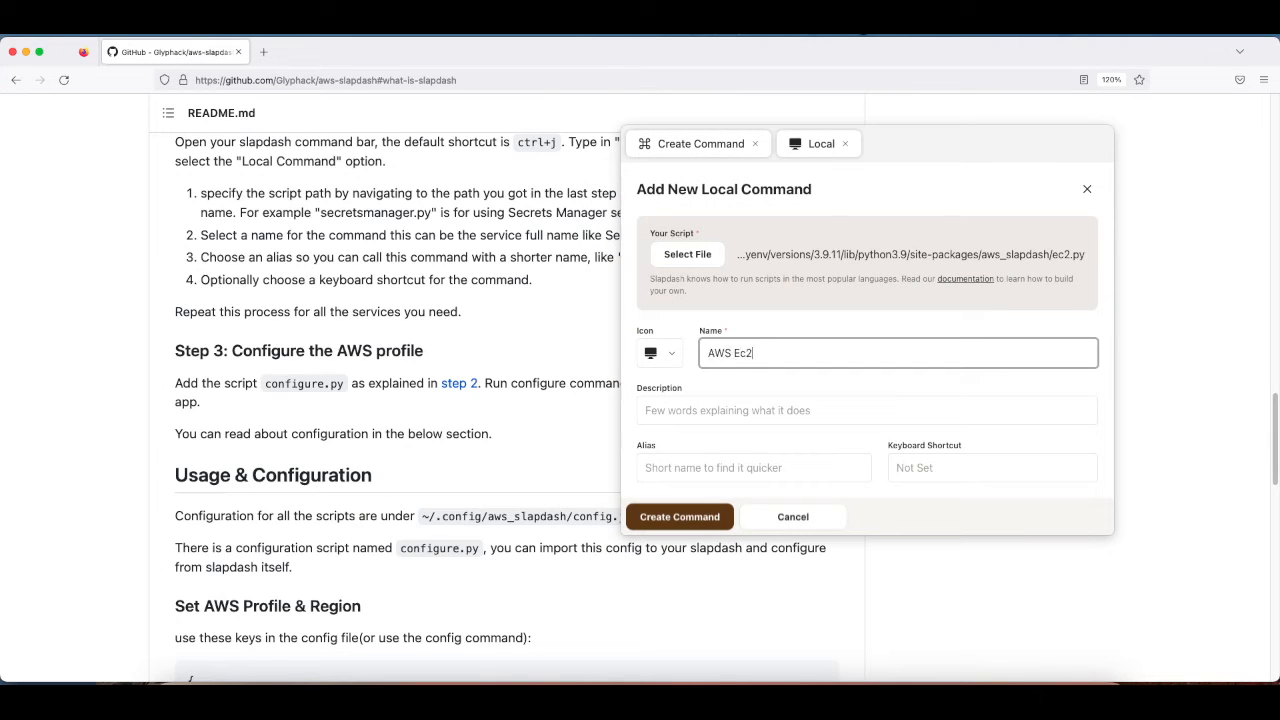
{"action": "key", "text": "Tab"}
{"action": "key", "text": "Tab"}
{"action": "type", "text": "ec2"}
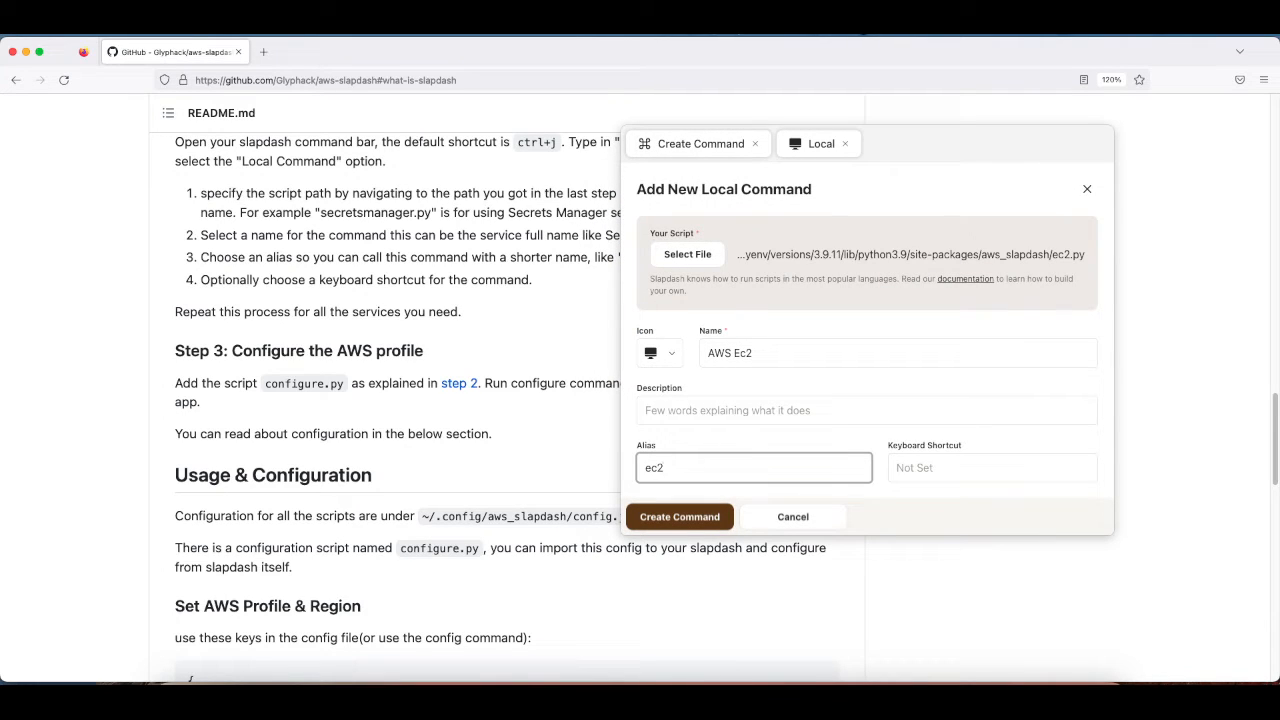
{"action": "left_click", "coordinate": [673, 522]}
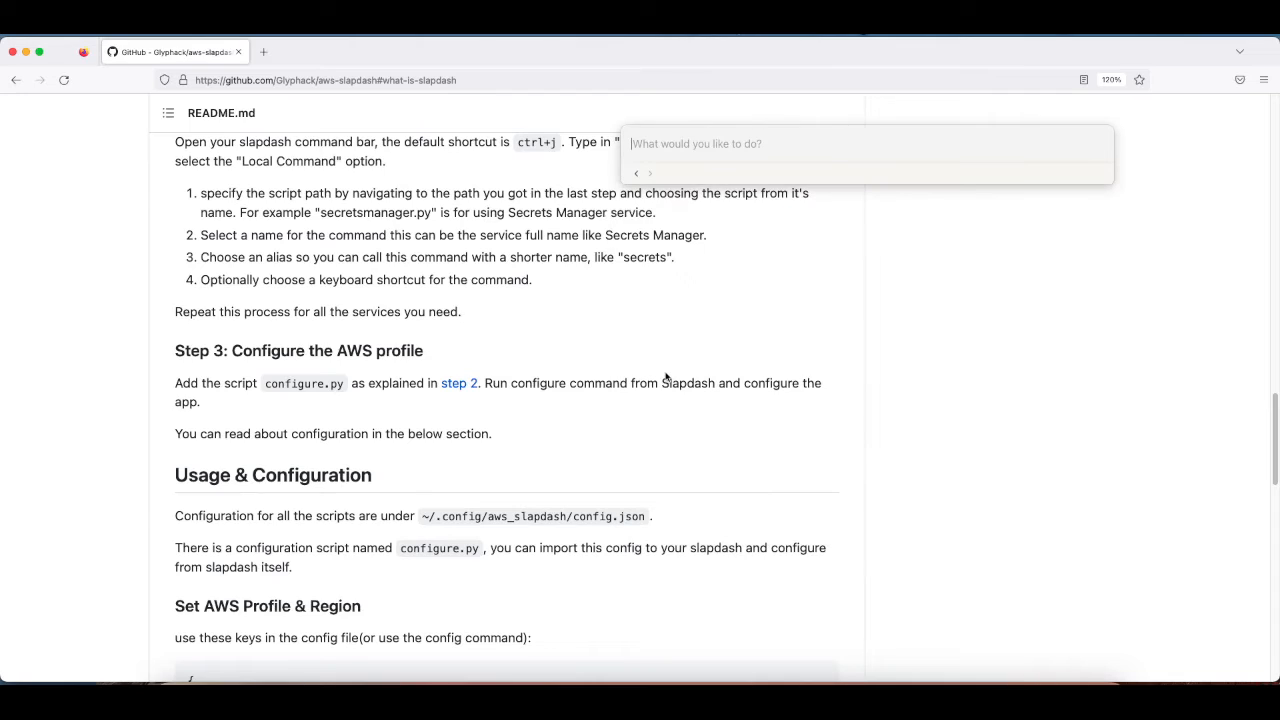
- Run the AWS Ec2 command and bring up the EC2 instances page in Brave Browser with the command bar over it
{"action": "key", "text": "Return"}
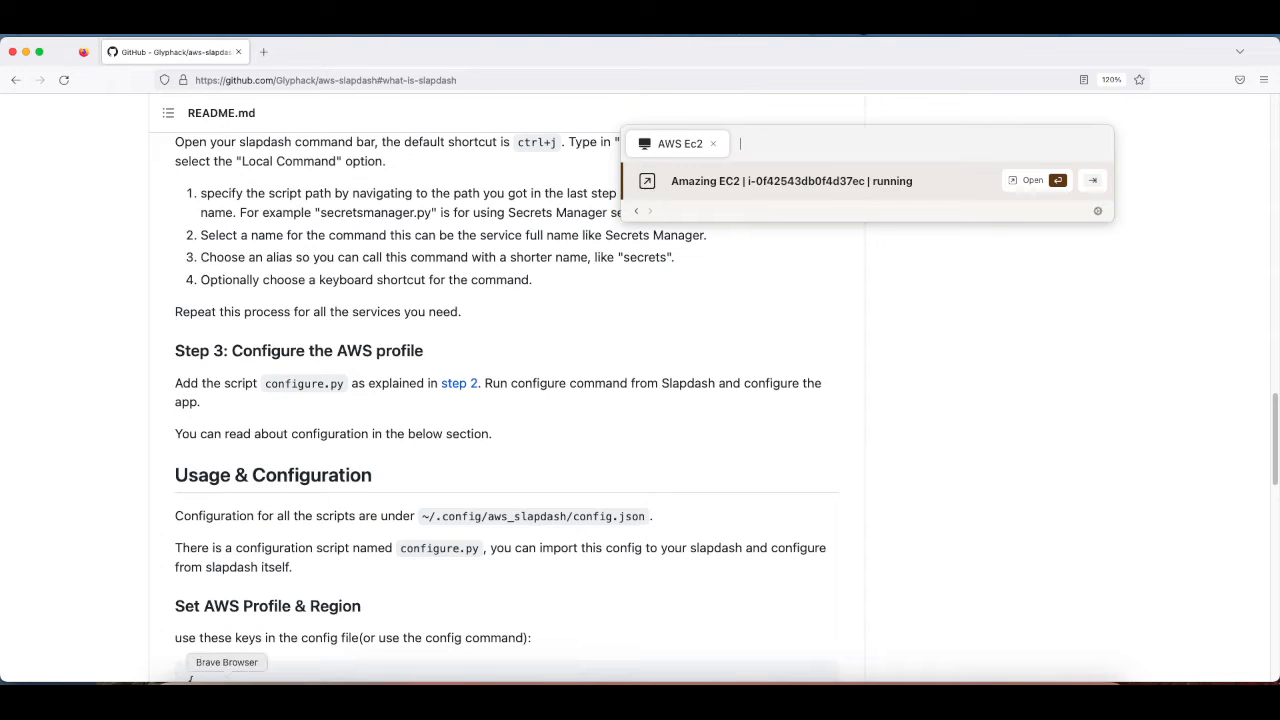
{"action": "key", "text": "Return"}
{"action": "key", "text": "super+j"}
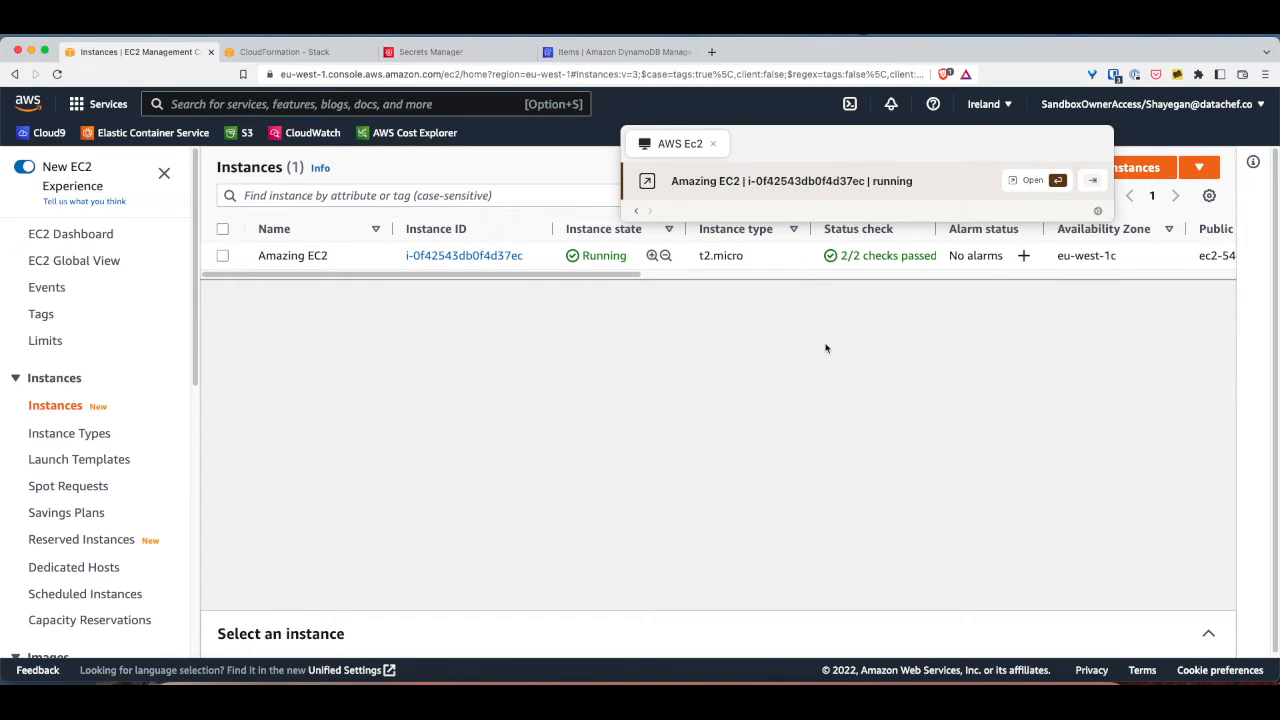
- Expand the Amazing EC2 instance in the AWS Ec2 command and copy its ssh command
{"action": "key", "text": "Tab"}
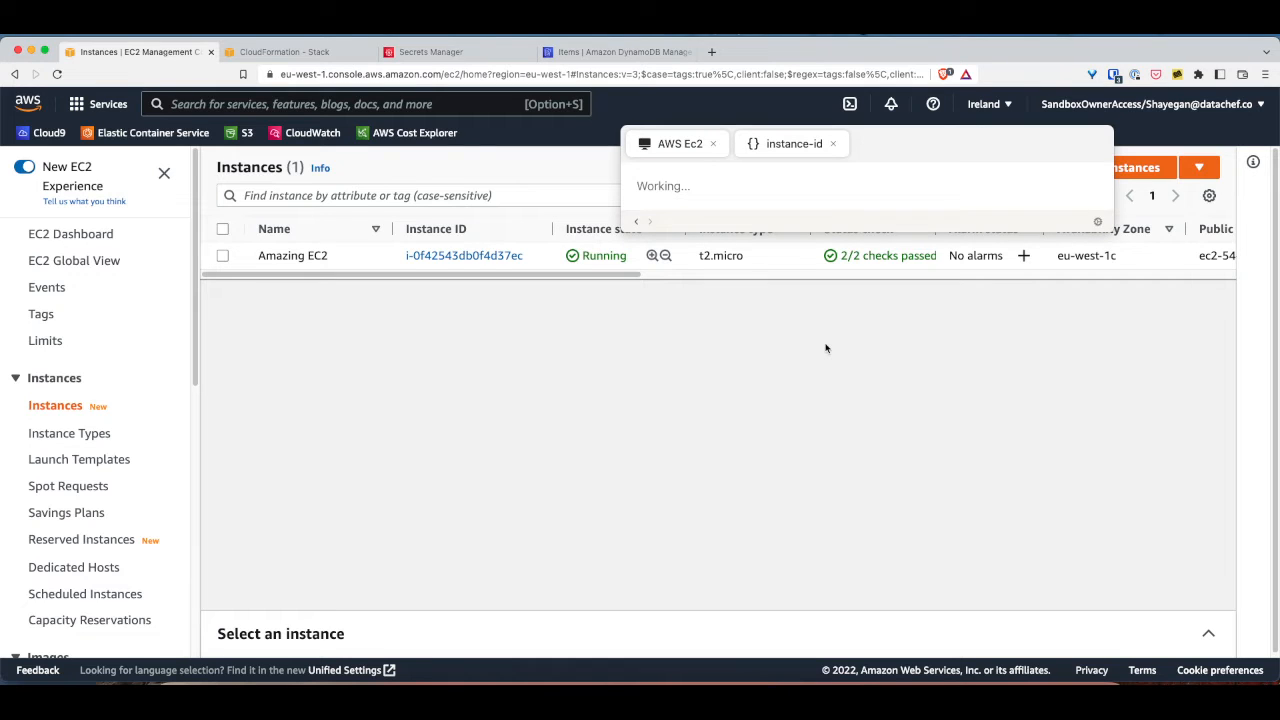
{"action": "key", "text": "Down"}
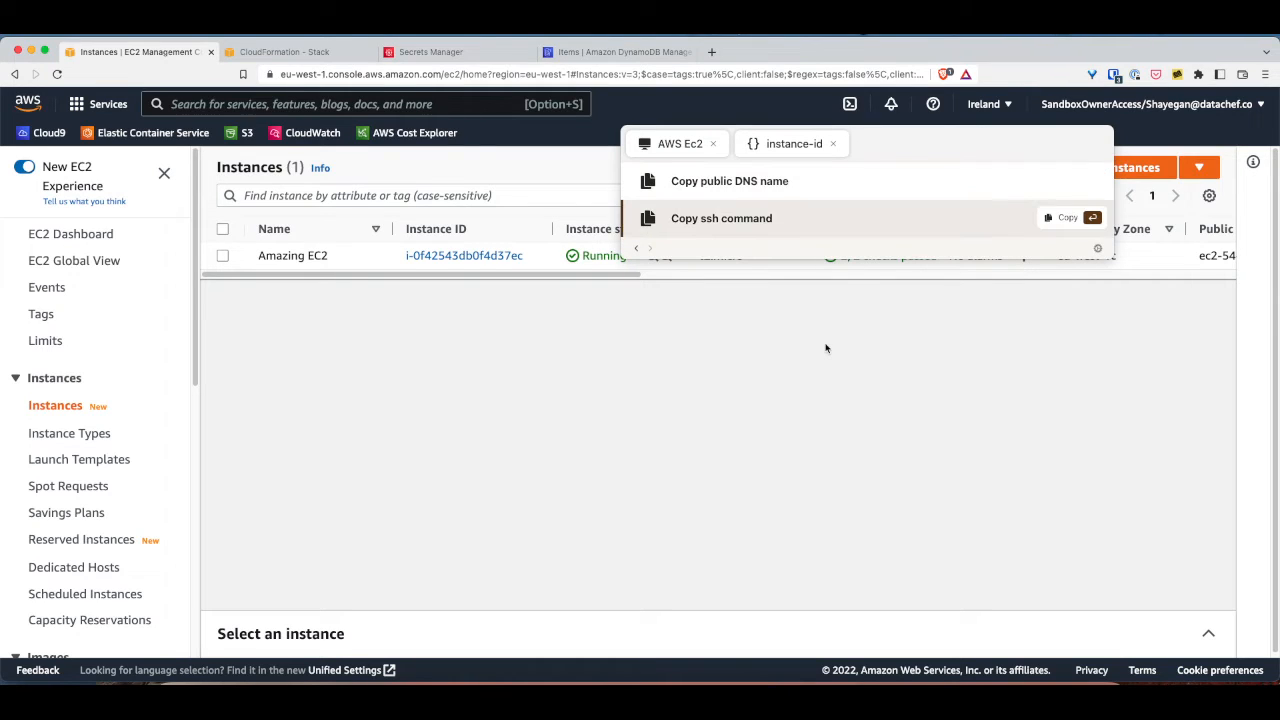
{"action": "key", "text": "Up"}
{"action": "key", "text": "Down"}
{"action": "key", "text": "Return"}
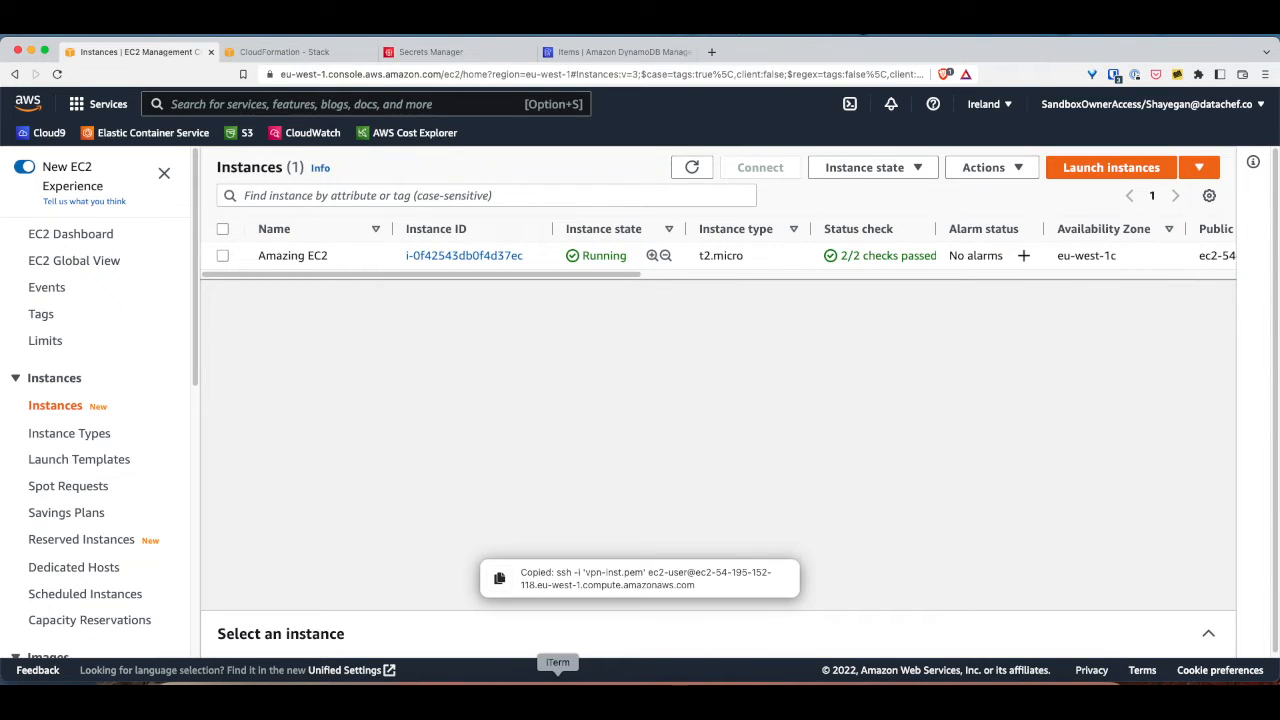
- Switch to iTerm, paste the copied ssh command at the prompt and cancel it
{"action": "left_click", "coordinate": [557, 680]}
{"action": "key", "text": "super+v"}
{"action": "key", "text": "Return"}
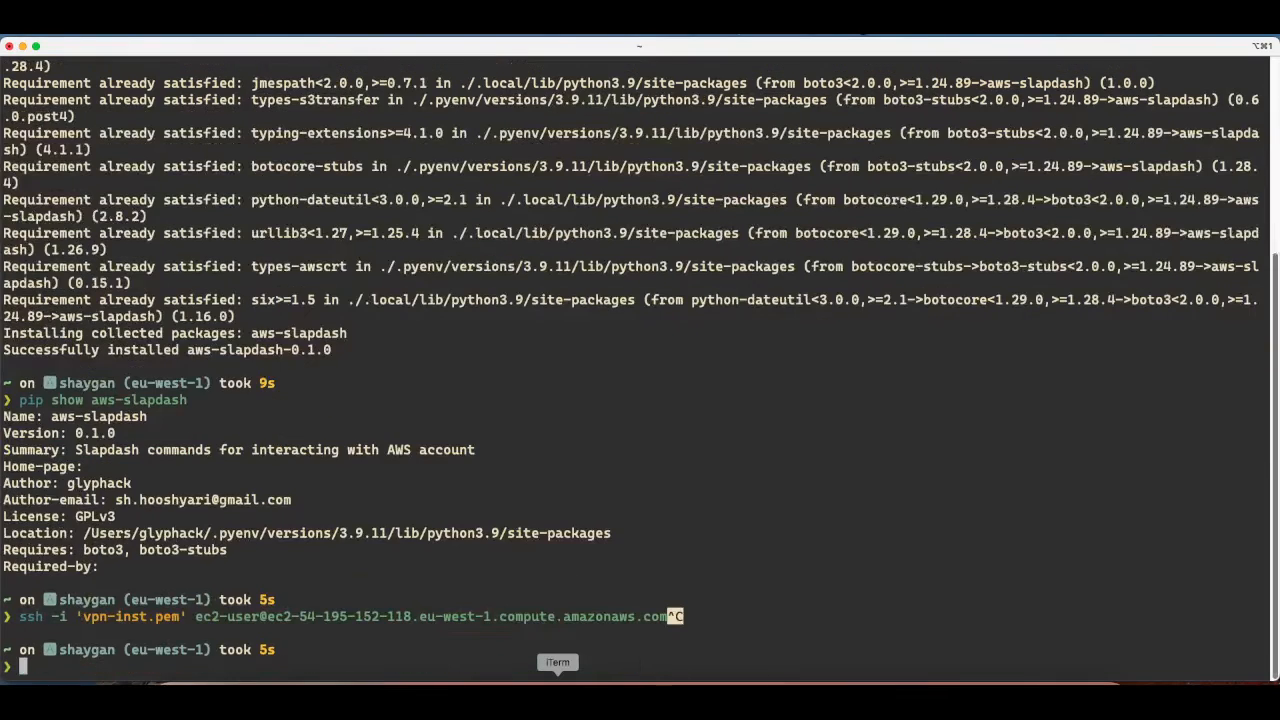
- Return to Brave Browser, run the AWS Ec2 command again and copy the Amazing EC2 instance's public DNS name
{"action": "key", "text": "super+Tab"}
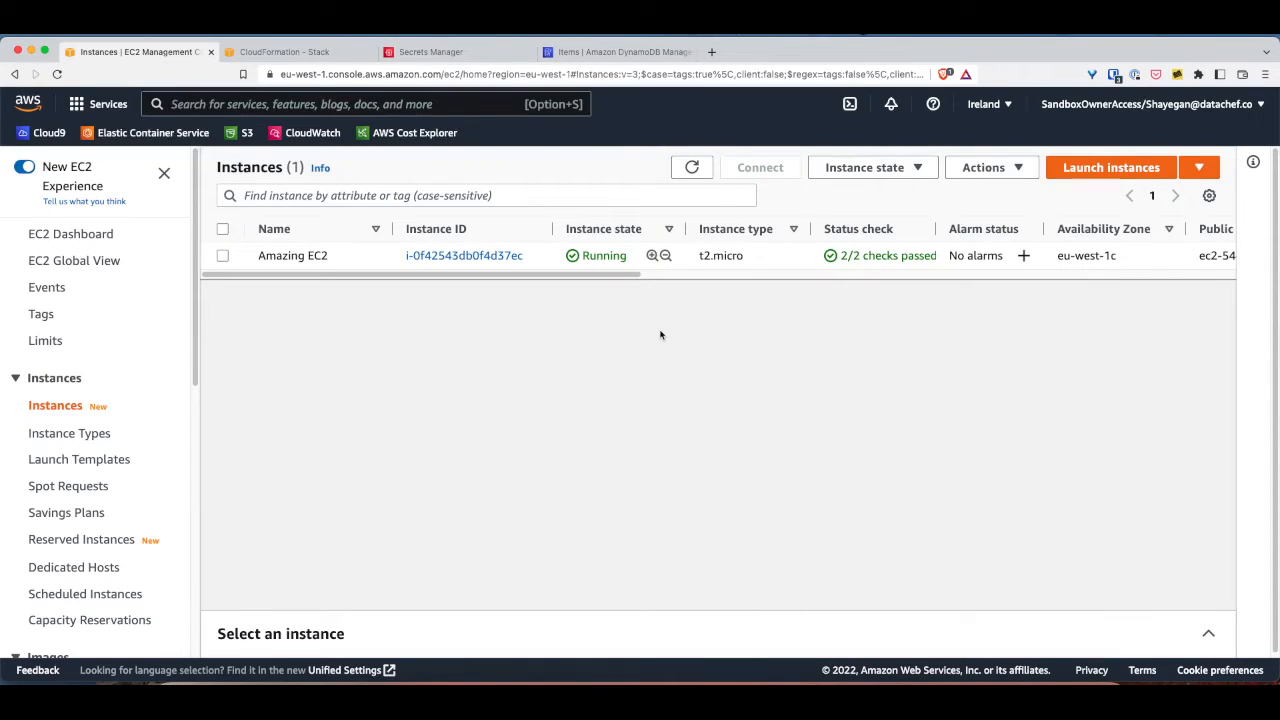
{"action": "key", "text": "super+space"}
{"action": "type", "text": "ec2"}
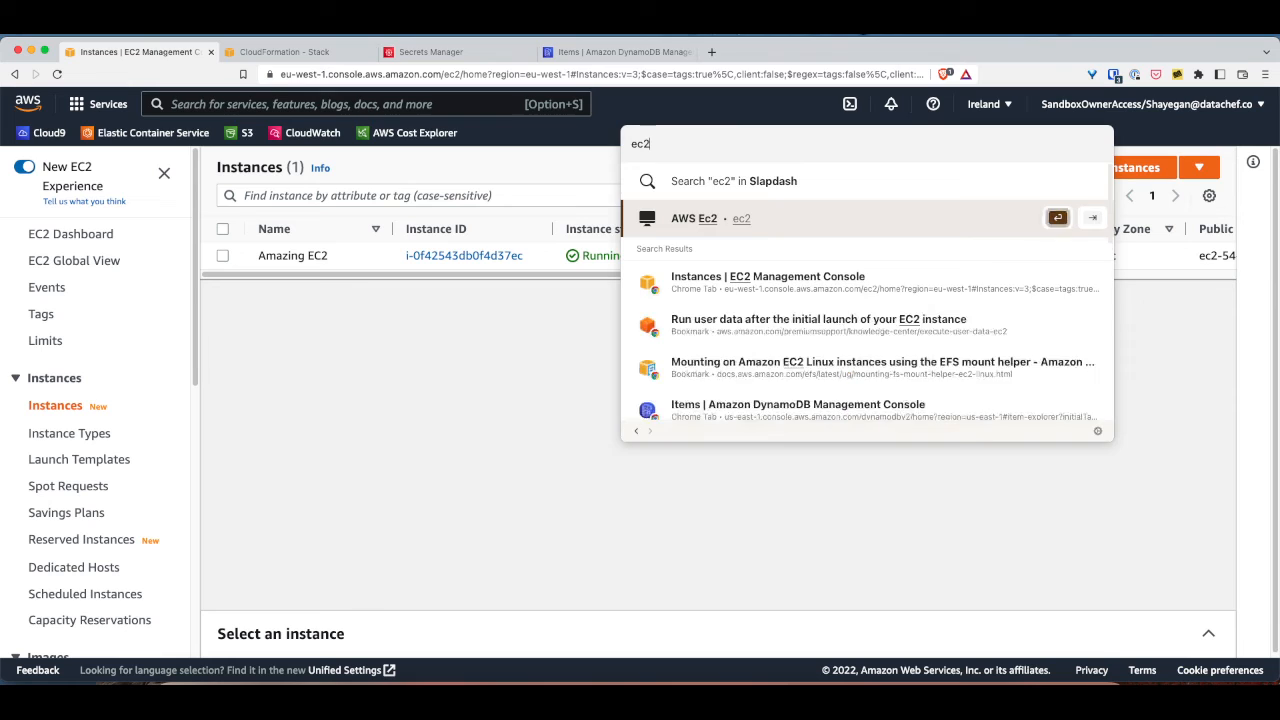
{"action": "key", "text": "Return"}
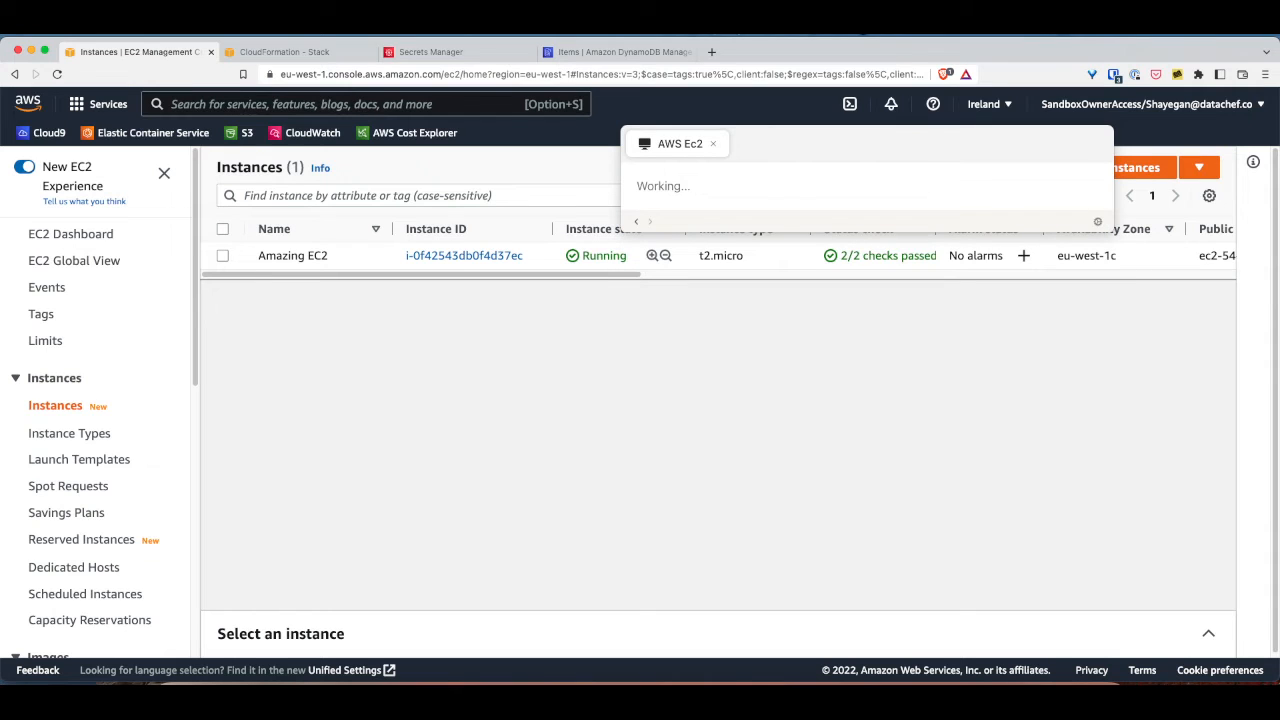
{"action": "key", "text": "Return"}
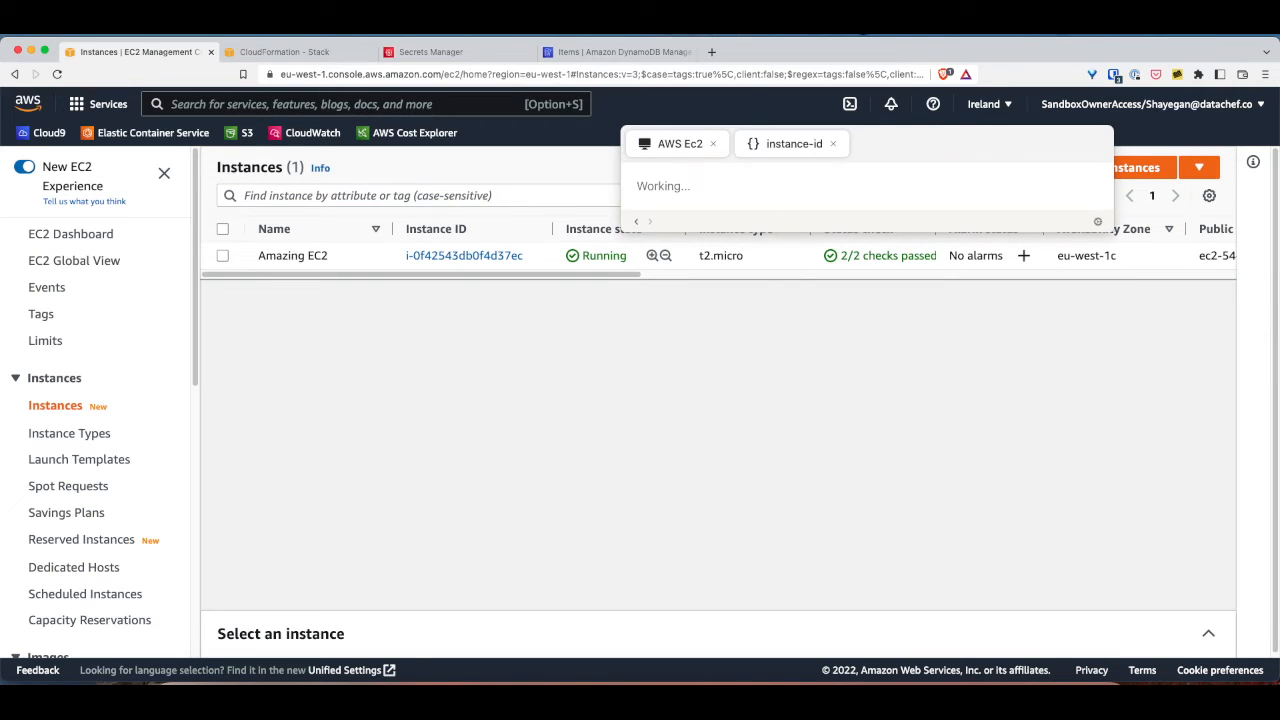
{"action": "key", "text": "Down"}
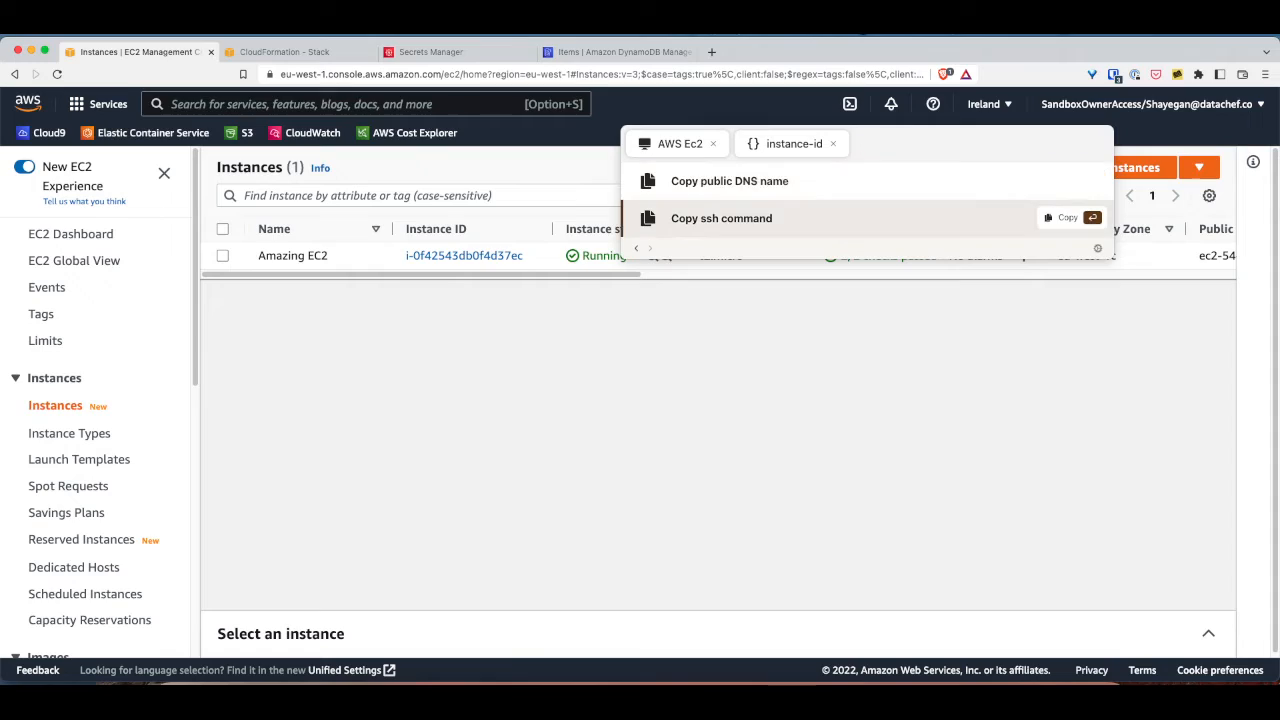
{"action": "key", "text": "Up"}
{"action": "key", "text": "Return"}
- Load the copied public DNS name in a new browser tab and close that tab
{"action": "key", "text": "super+t"}
{"action": "key", "text": "super+v"}
{"action": "key", "text": "Return"}
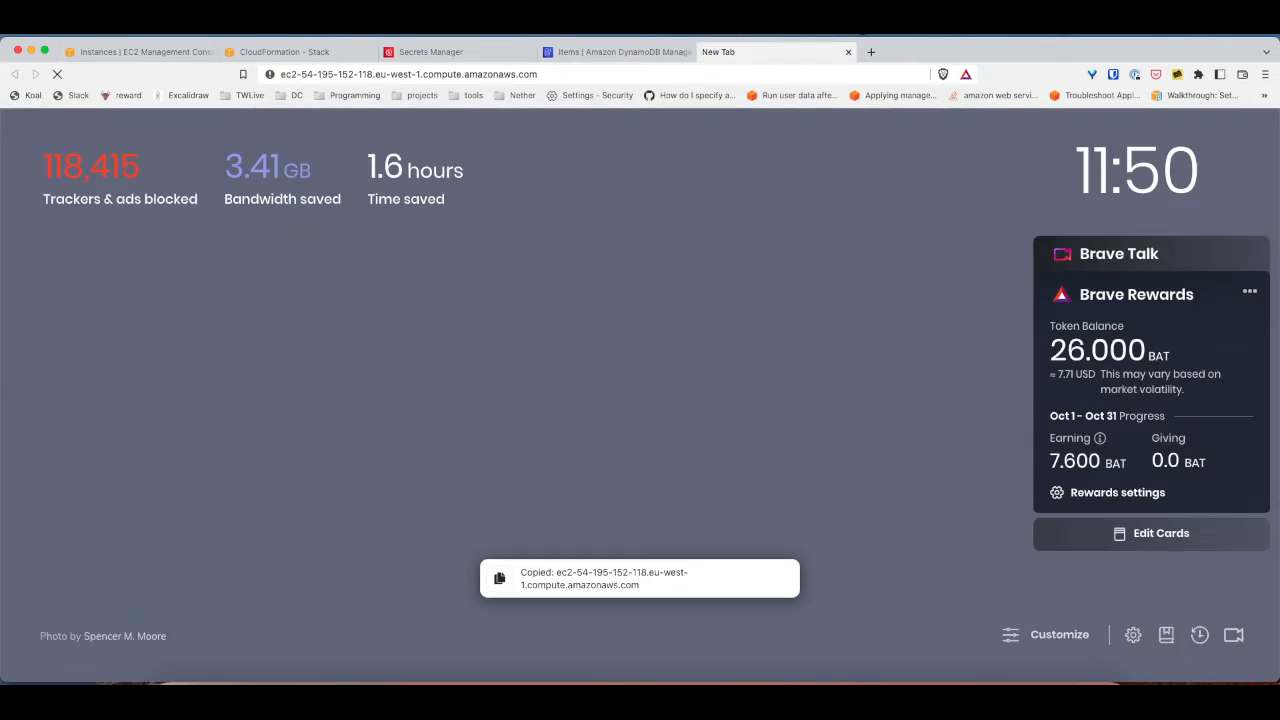
{"action": "key", "text": "super+w"}
- Switch to the aws-slapdash README in Firefox and read its configuration, AWS Vault and Features sections, including the Dynamo DB description
{"action": "key", "text": "super+Tab"}
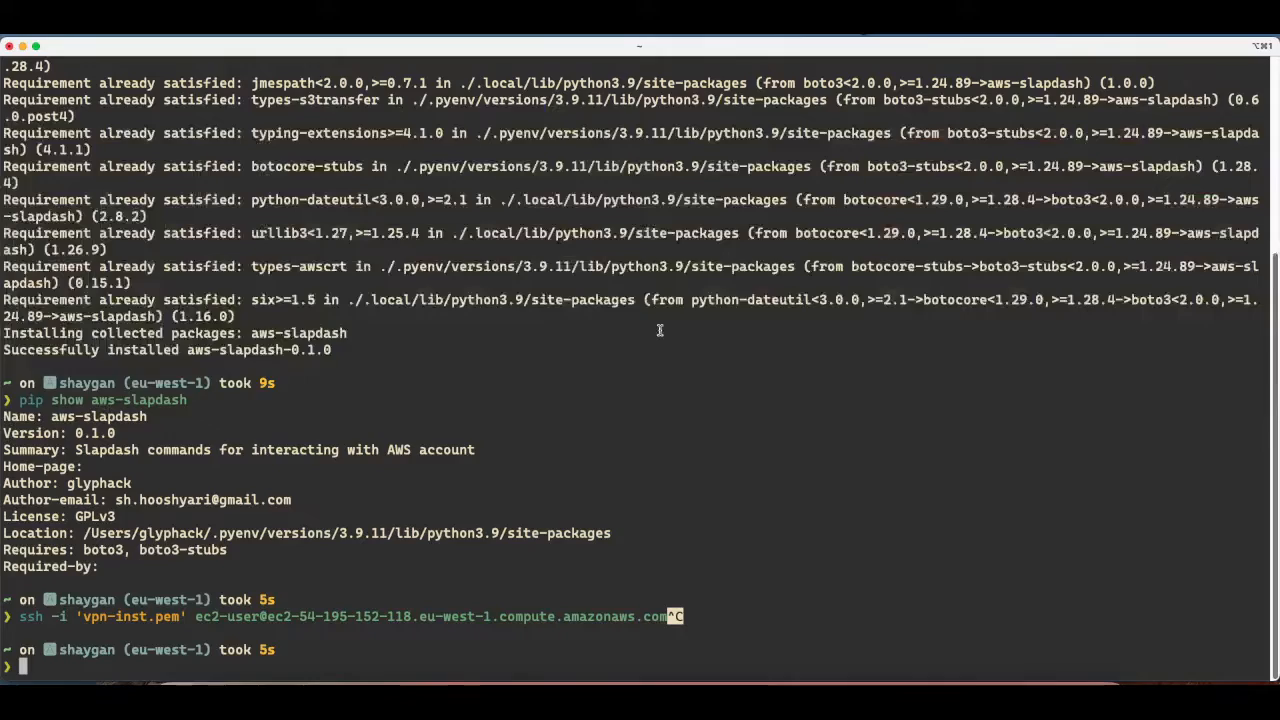
{"action": "key", "text": "super+Tab"}
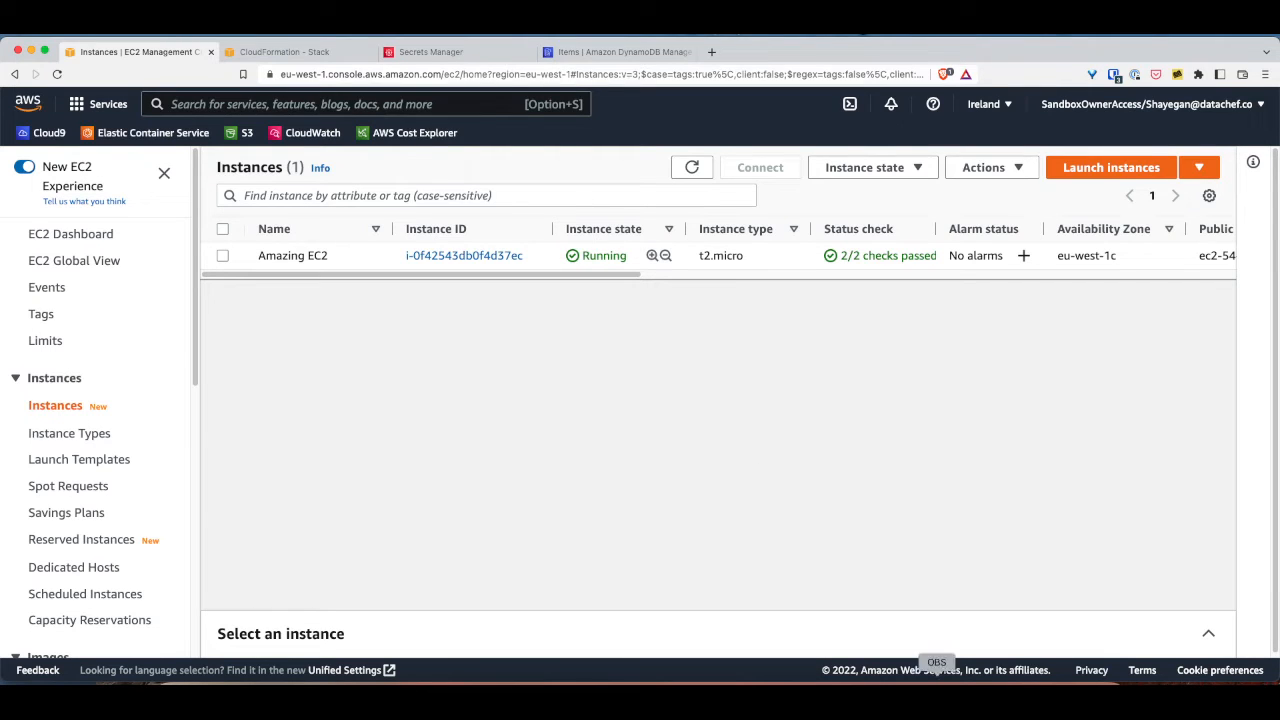
{"action": "key", "text": "super+Tab"}
{"action": "scroll", "coordinate": [618, 450], "scroll_direction": "down", "scroll_amount": 2}
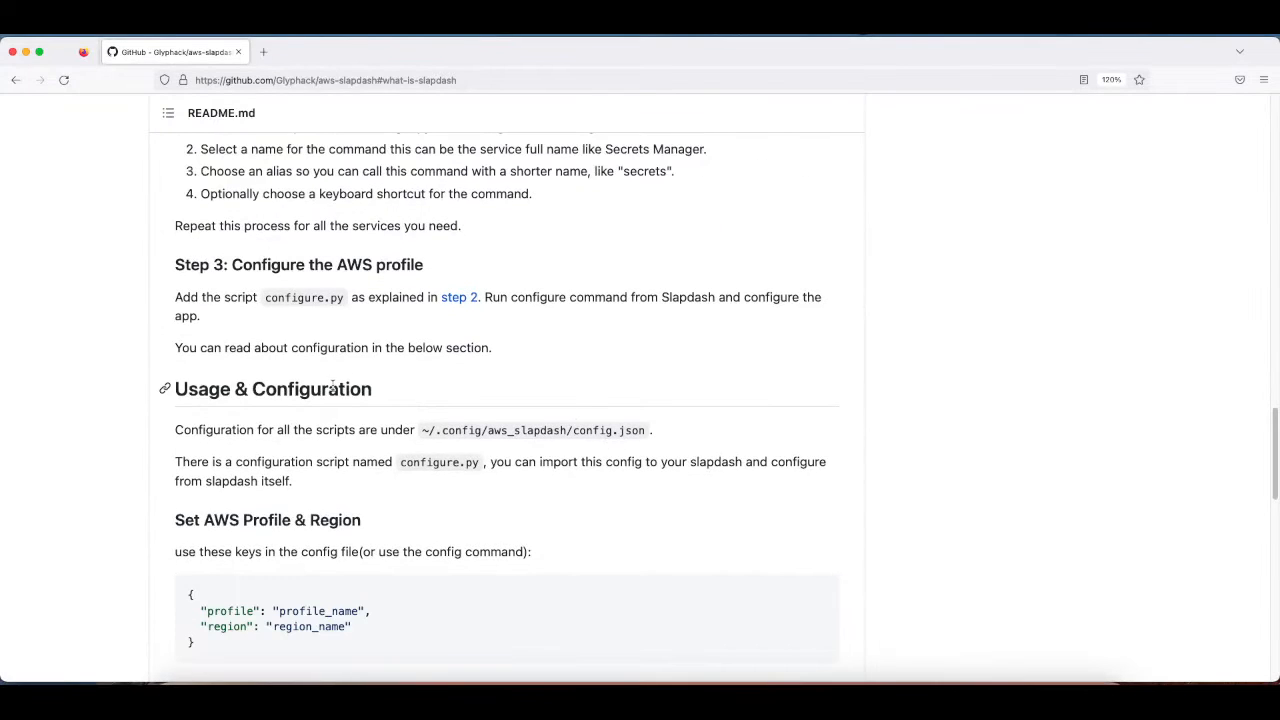
{"action": "scroll", "coordinate": [334, 380], "scroll_direction": "down", "scroll_amount": 3}
{"action": "scroll", "coordinate": [334, 380], "scroll_direction": "down", "scroll_amount": 7}
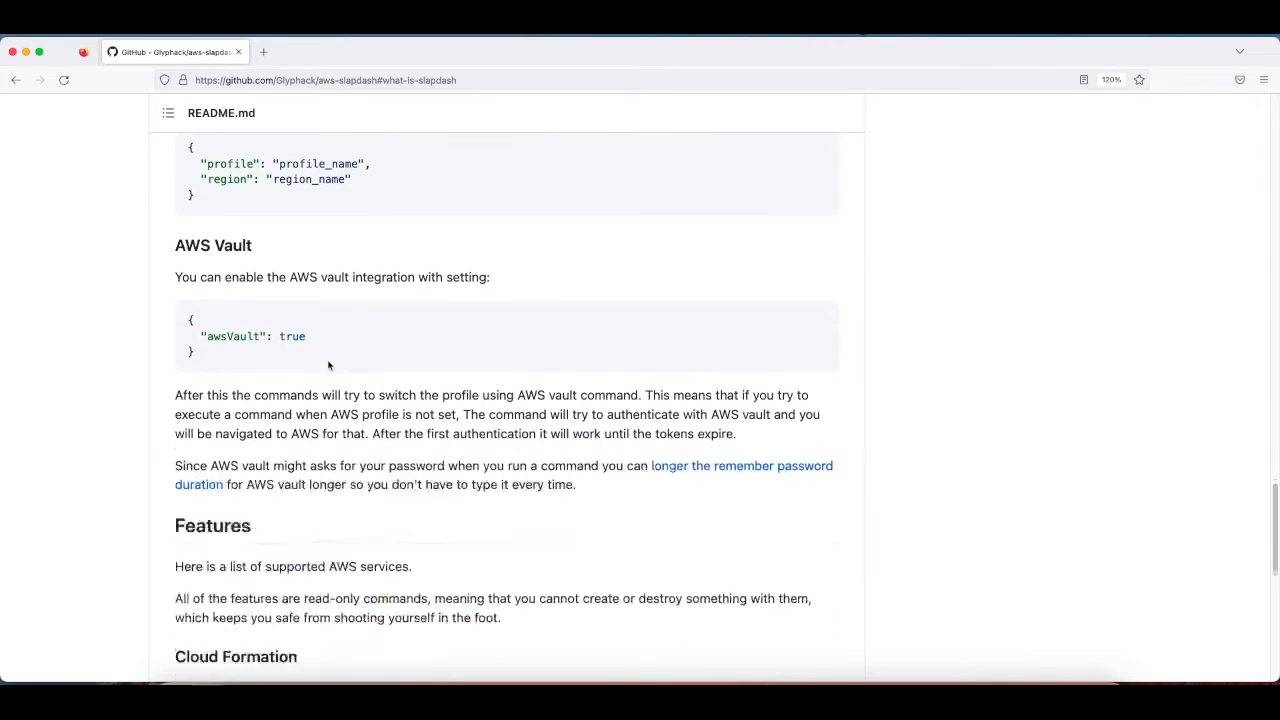
{"action": "scroll", "coordinate": [325, 359], "scroll_direction": "down", "scroll_amount": 2}
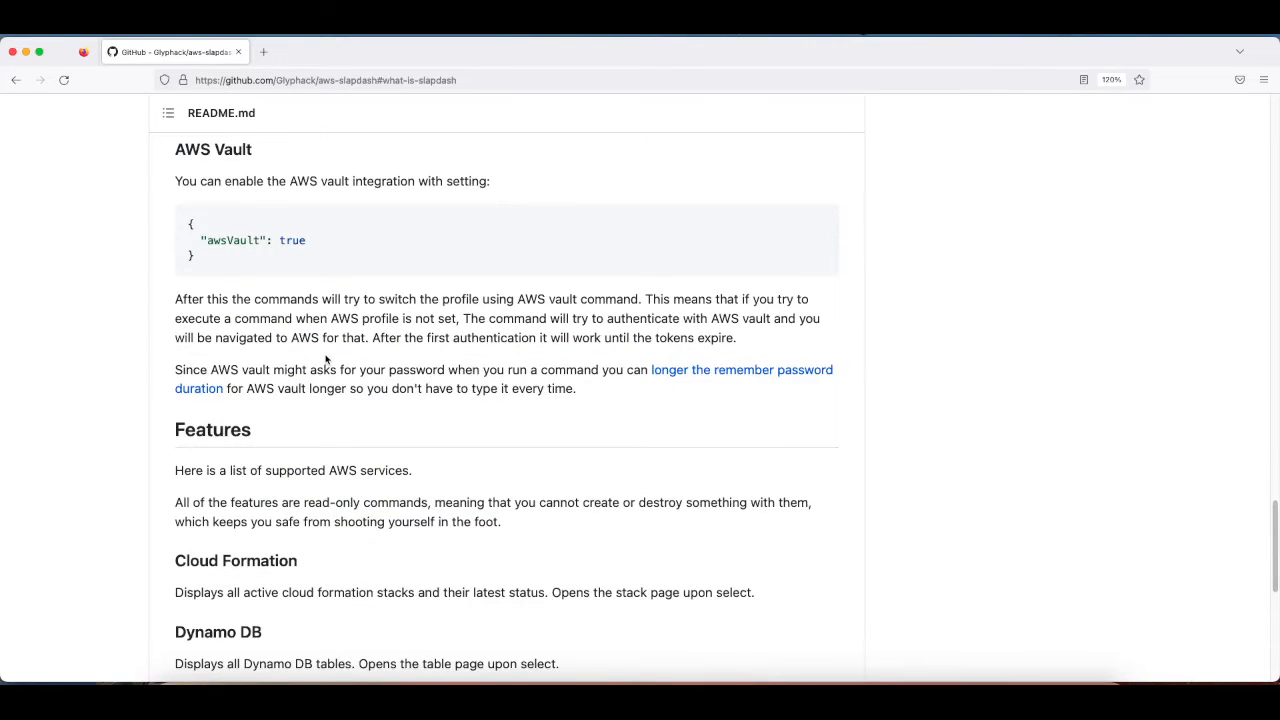
{"action": "scroll", "coordinate": [325, 360], "scroll_direction": "down", "scroll_amount": 5}
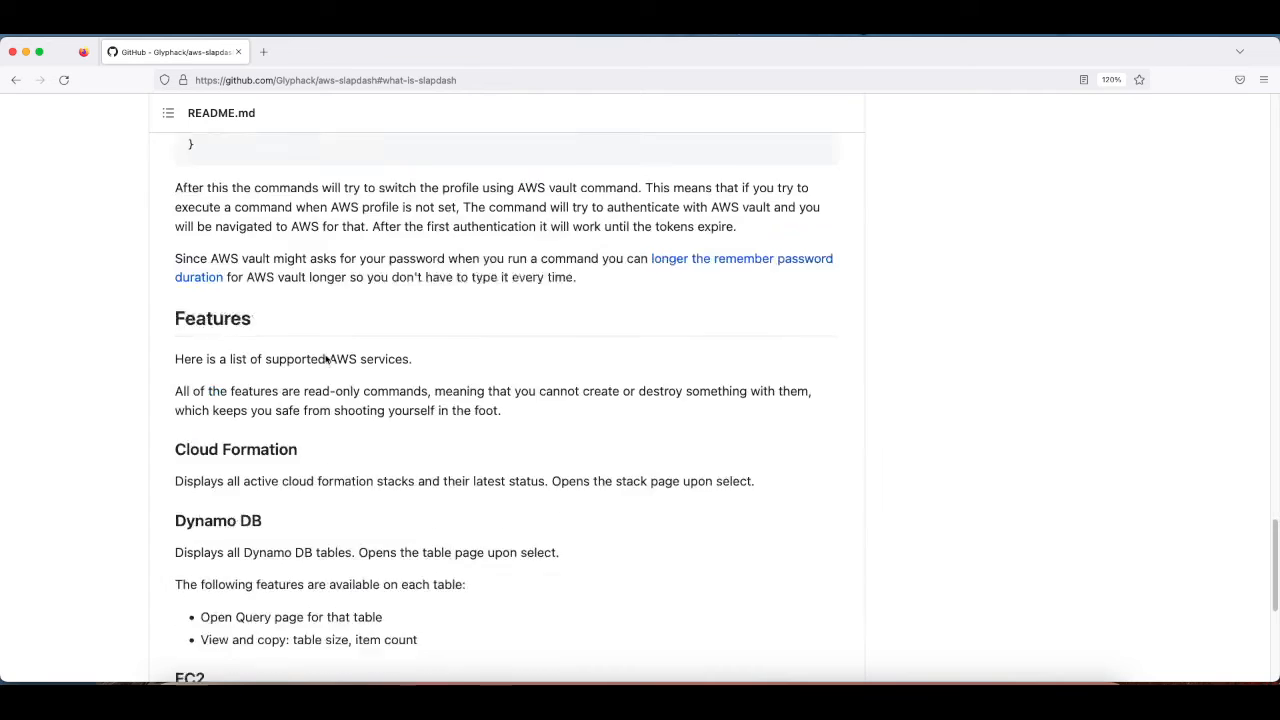
{"action": "scroll", "coordinate": [325, 360], "scroll_direction": "down", "scroll_amount": 2}
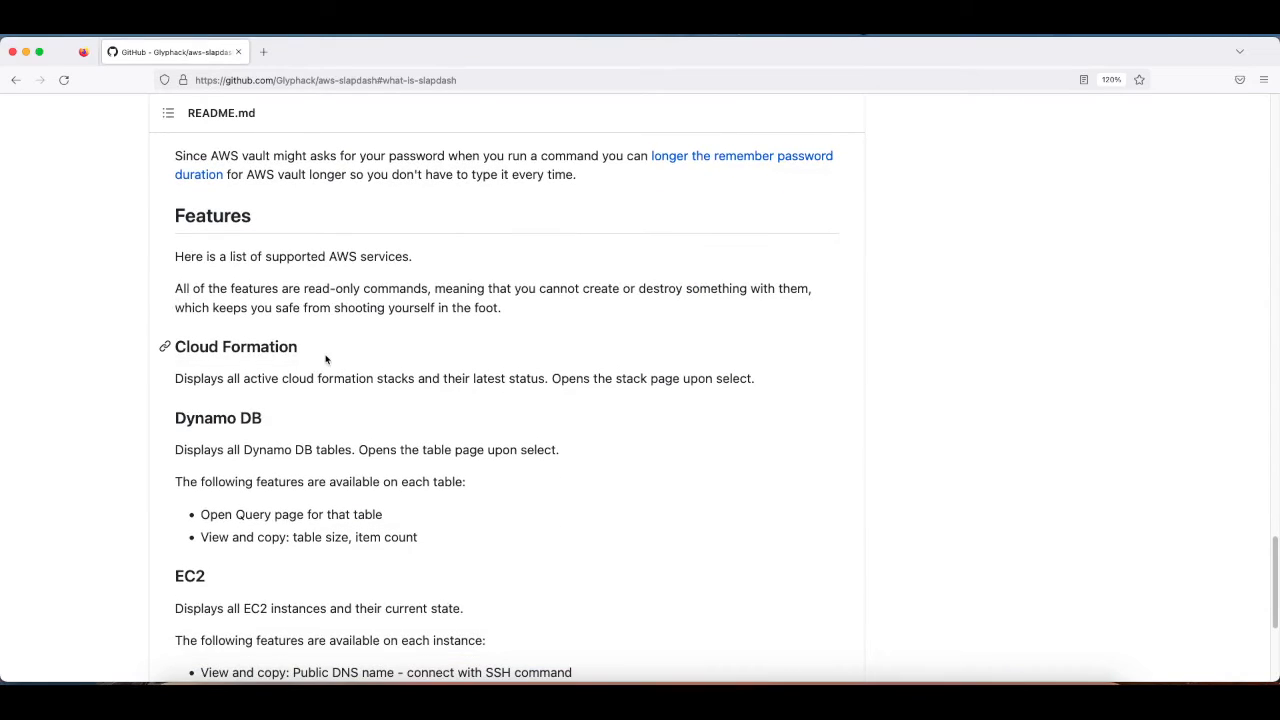
{"action": "scroll", "coordinate": [306, 262], "scroll_direction": "down", "scroll_amount": 1}
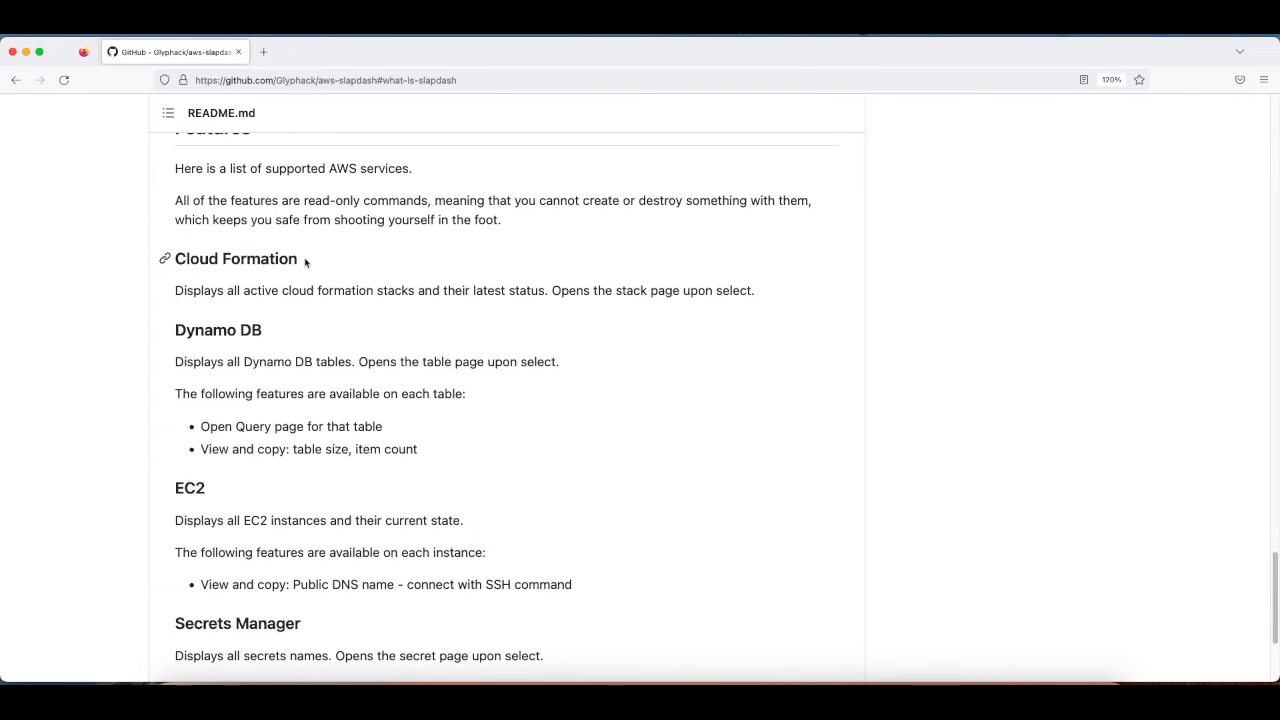
{"action": "scroll", "coordinate": [305, 260], "scroll_direction": "up", "scroll_amount": 1}
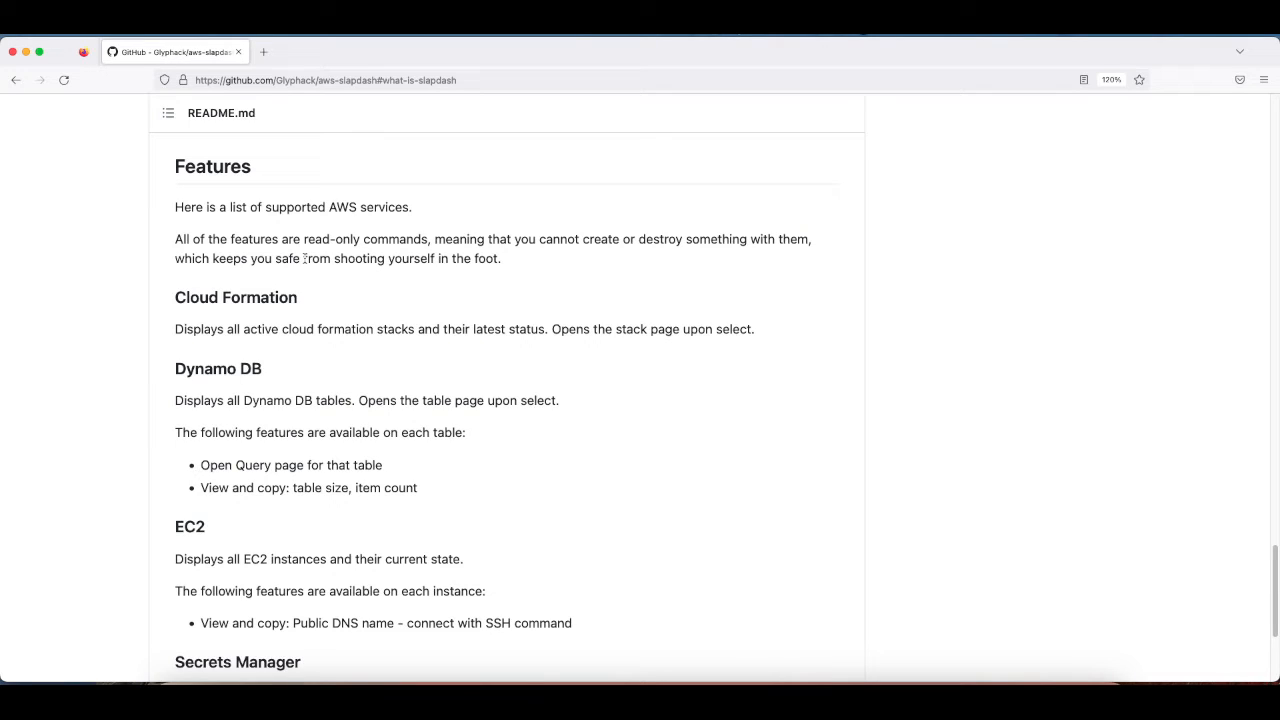
{"action": "scroll", "coordinate": [191, 423], "scroll_direction": "down", "scroll_amount": 2}
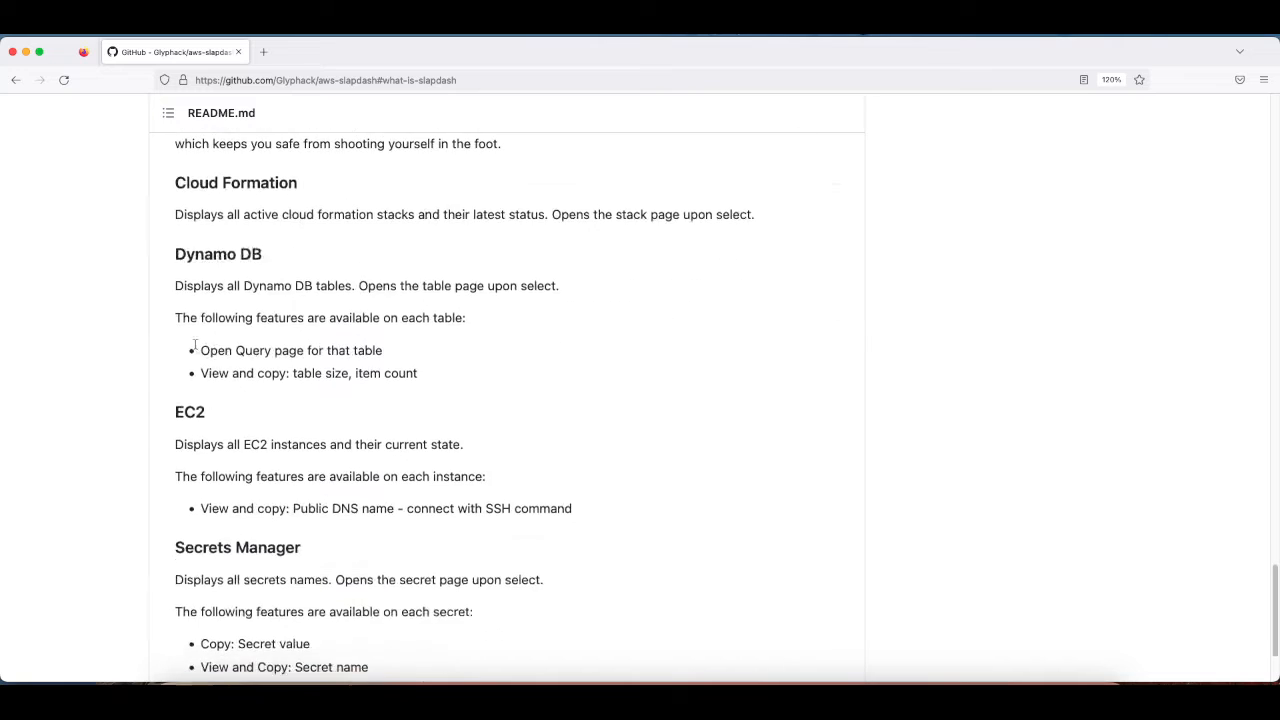
{"action": "scroll", "coordinate": [203, 331], "scroll_direction": "up", "scroll_amount": 3}
{"action": "left_click_drag", "start_coordinate": [175, 407], "coordinate": [518, 407]}
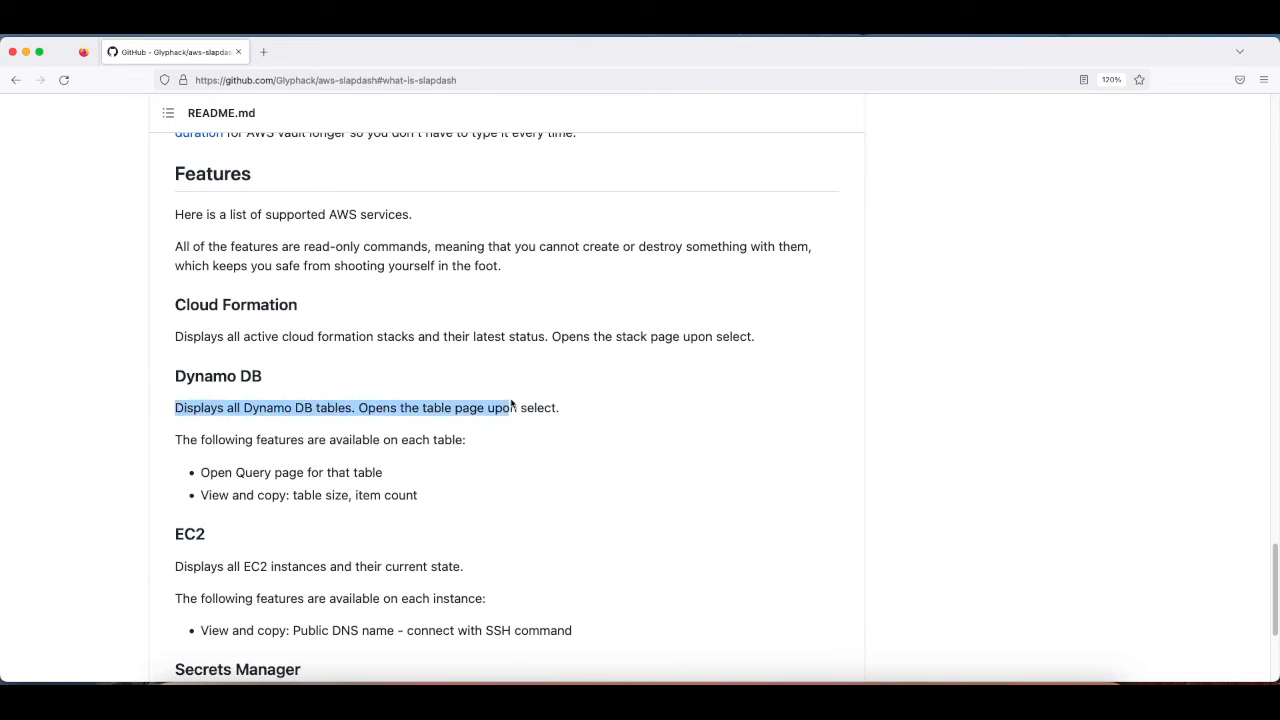
{"action": "left_click", "coordinate": [524, 406]}
- Run the AWS Secretsmanager command in Slapdash and open i/know/the/secret in the AWS console
{"action": "key", "text": "super+j"}
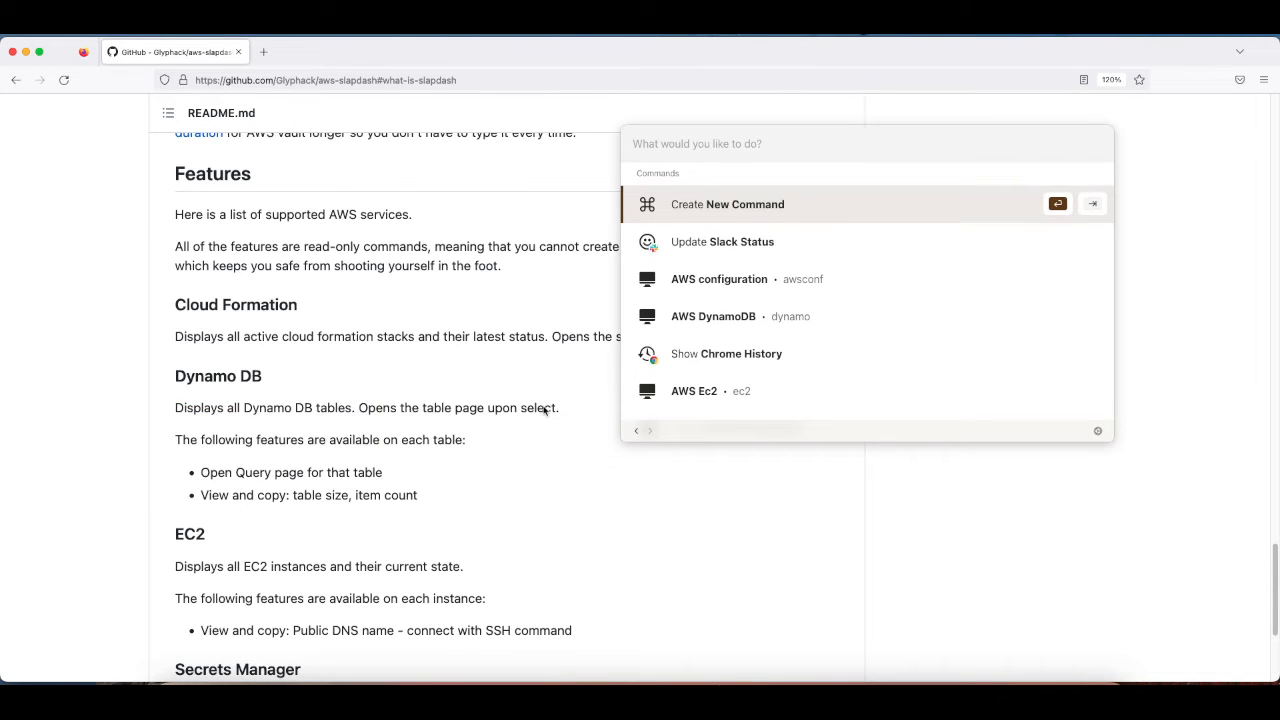
{"action": "type", "text": "d"}
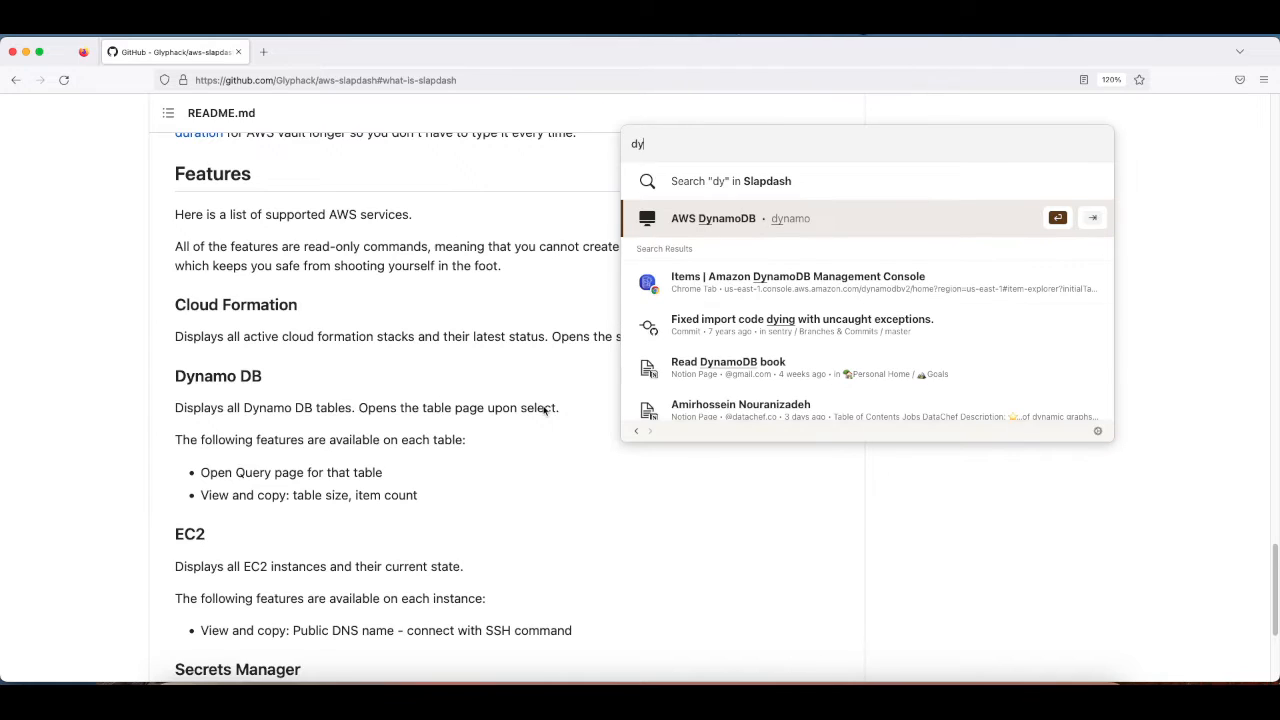
{"action": "key", "text": "BackSpace"}
{"action": "type", "text": "sec"}
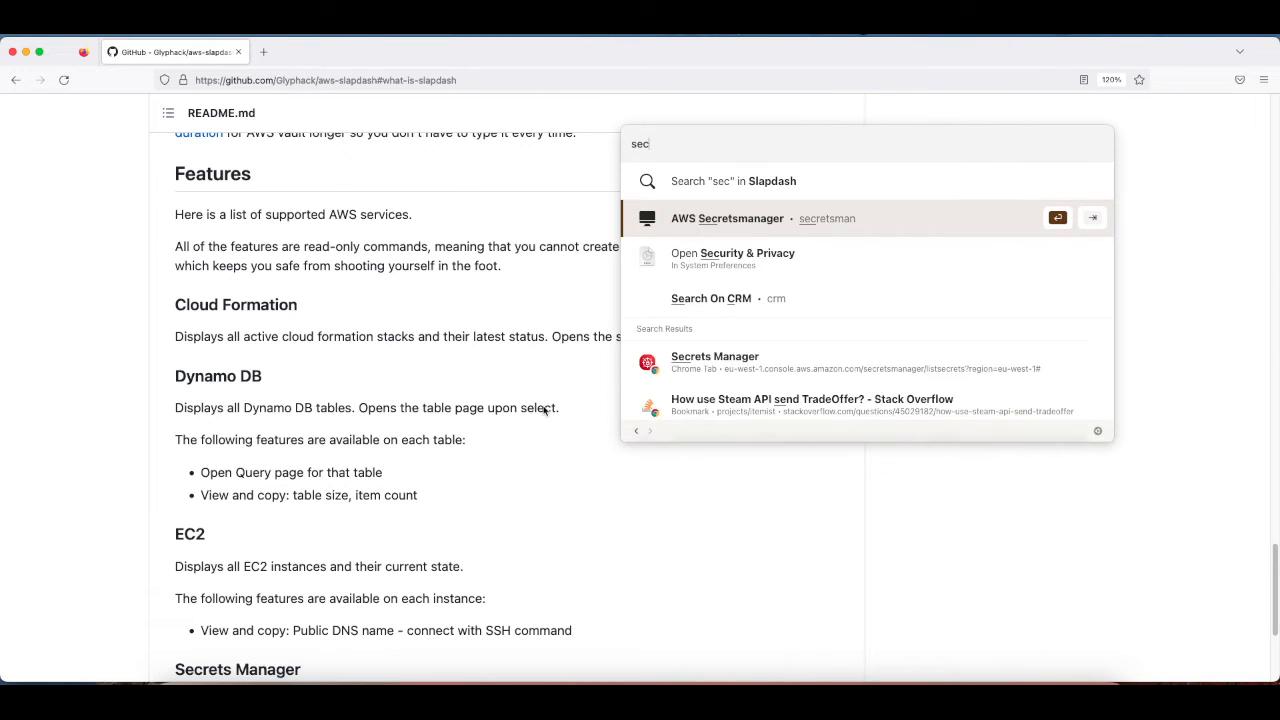
{"action": "key", "text": "Return"}
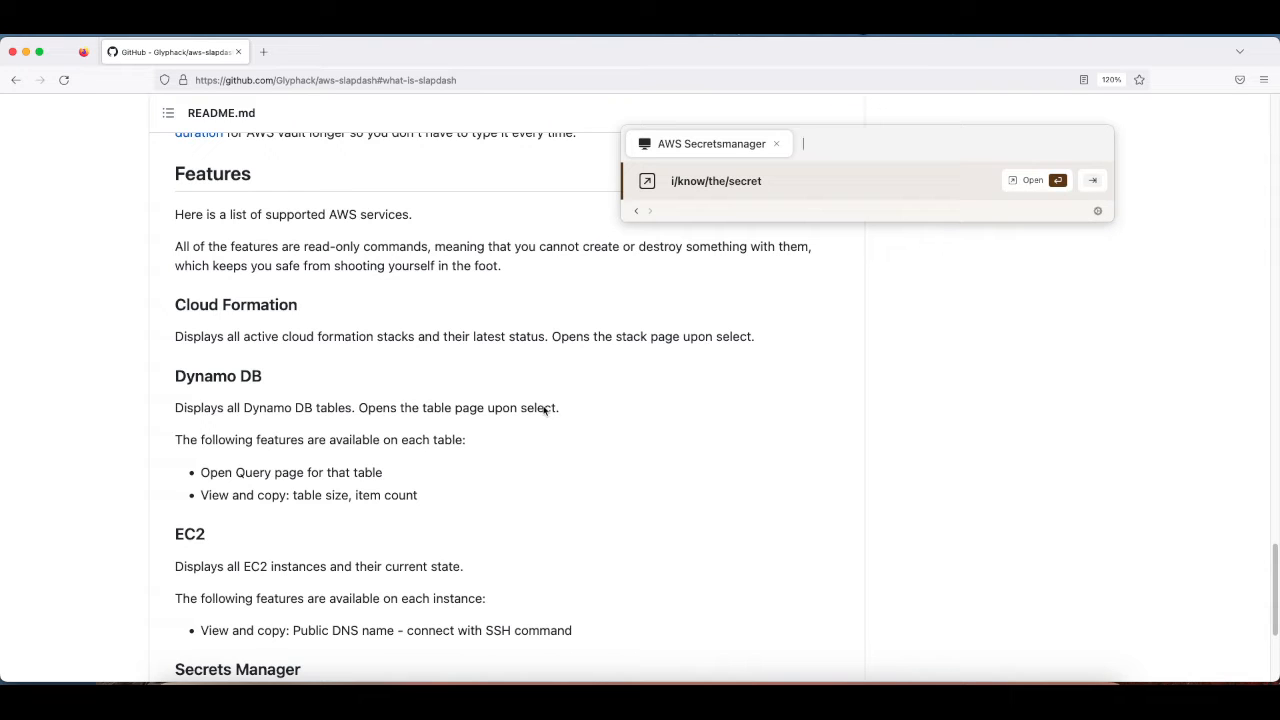
{"action": "key", "text": "Return"}
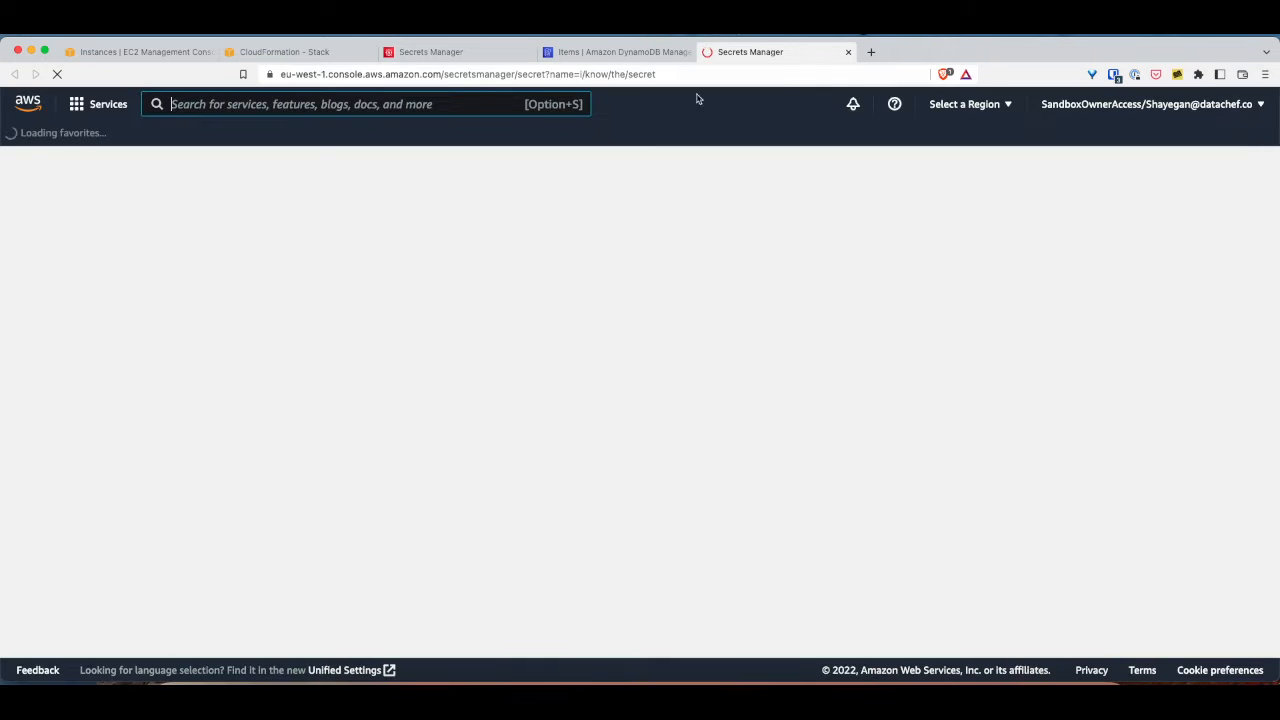
- Examine the secret's console page, from its details and rotation configuration down to the sample code
{"action": "scroll", "coordinate": [608, 420], "scroll_direction": "down", "scroll_amount": 5}
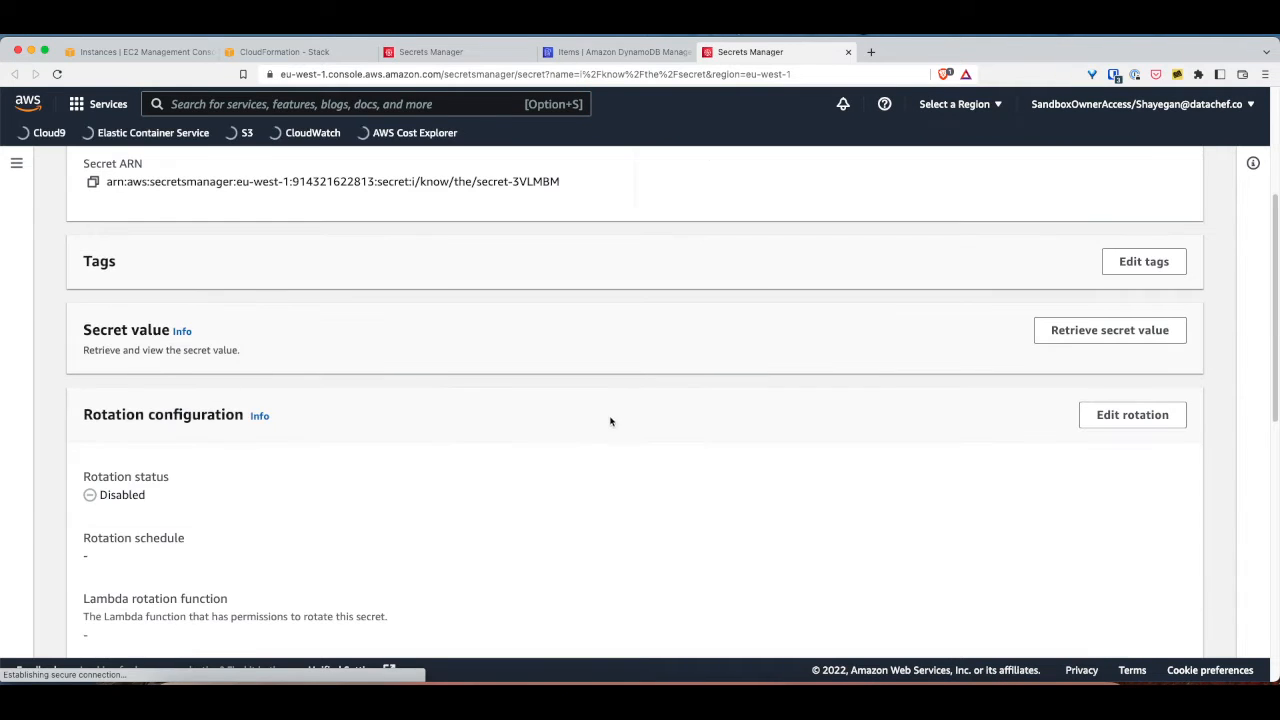
{"action": "scroll", "coordinate": [595, 457], "scroll_direction": "down", "scroll_amount": 10}
{"action": "scroll", "coordinate": [590, 465], "scroll_direction": "up", "scroll_amount": 20}
{"action": "scroll", "coordinate": [586, 466], "scroll_direction": "down", "scroll_amount": 20}
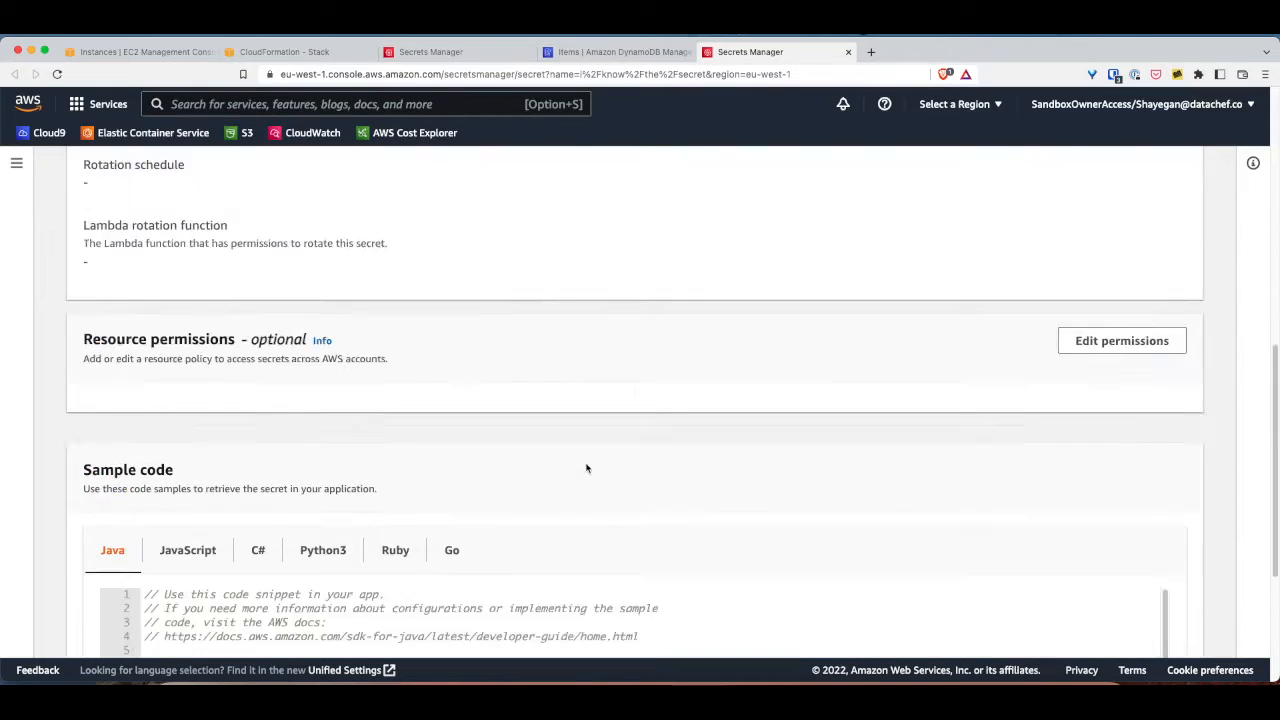
{"action": "left_click_drag", "start_coordinate": [294, 404], "coordinate": [462, 662]}
{"action": "left_click_drag", "start_coordinate": [386, 531], "coordinate": [384, 517]}
{"action": "scroll", "coordinate": [384, 510], "scroll_direction": "up", "scroll_amount": 20}
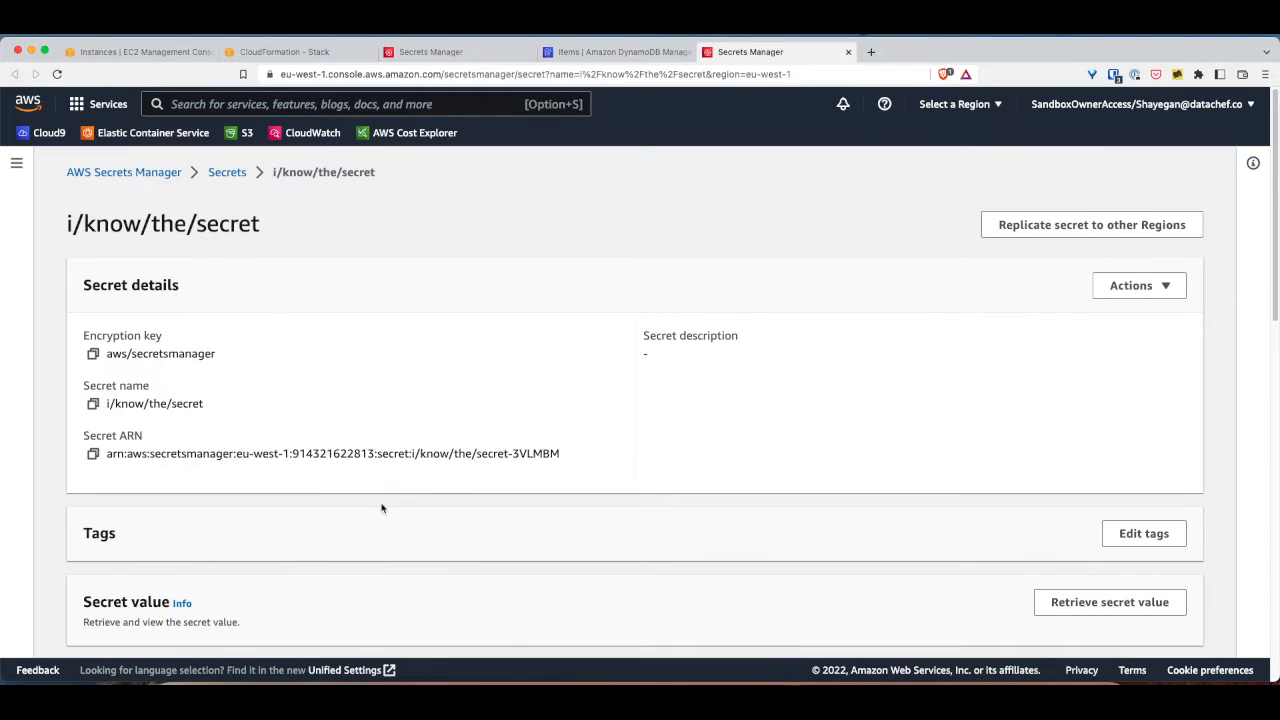
- Run the AWS Secretsmanager command again, expand i/know/the/secret and copy its secret name
{"action": "key", "text": "super+t"}
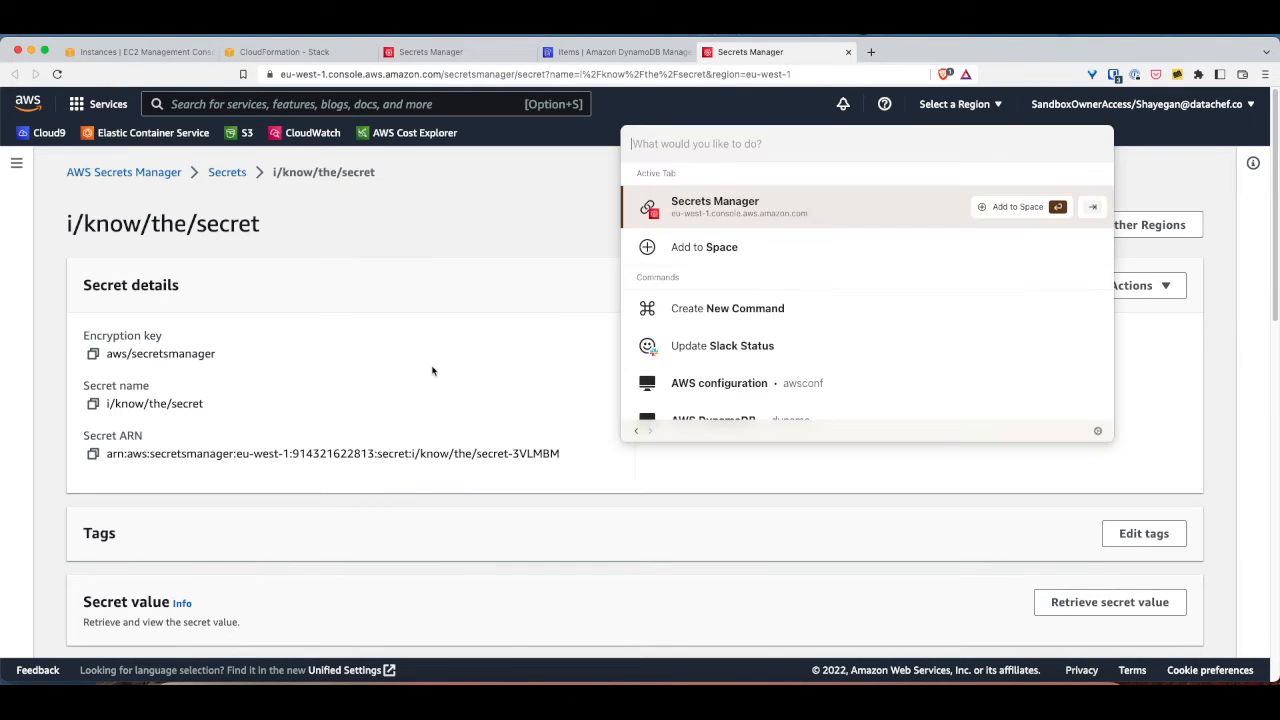
{"action": "type", "text": "secr"}
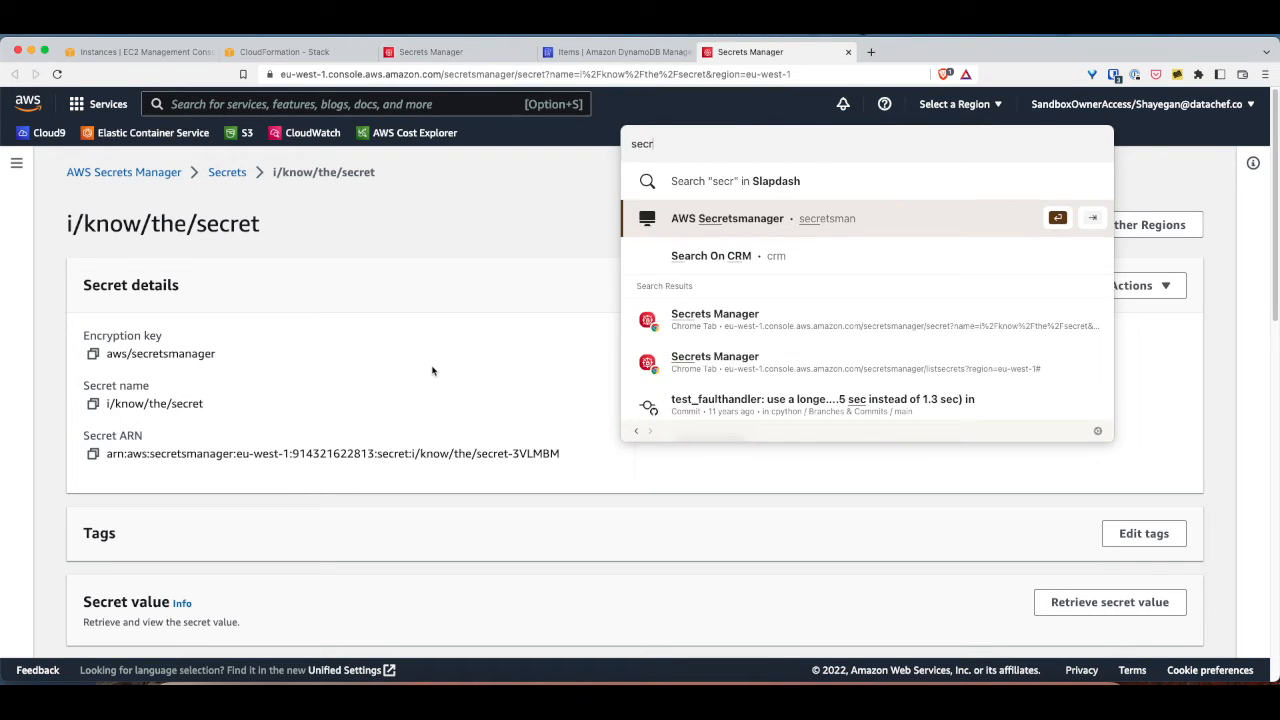
{"action": "key", "text": "Return"}
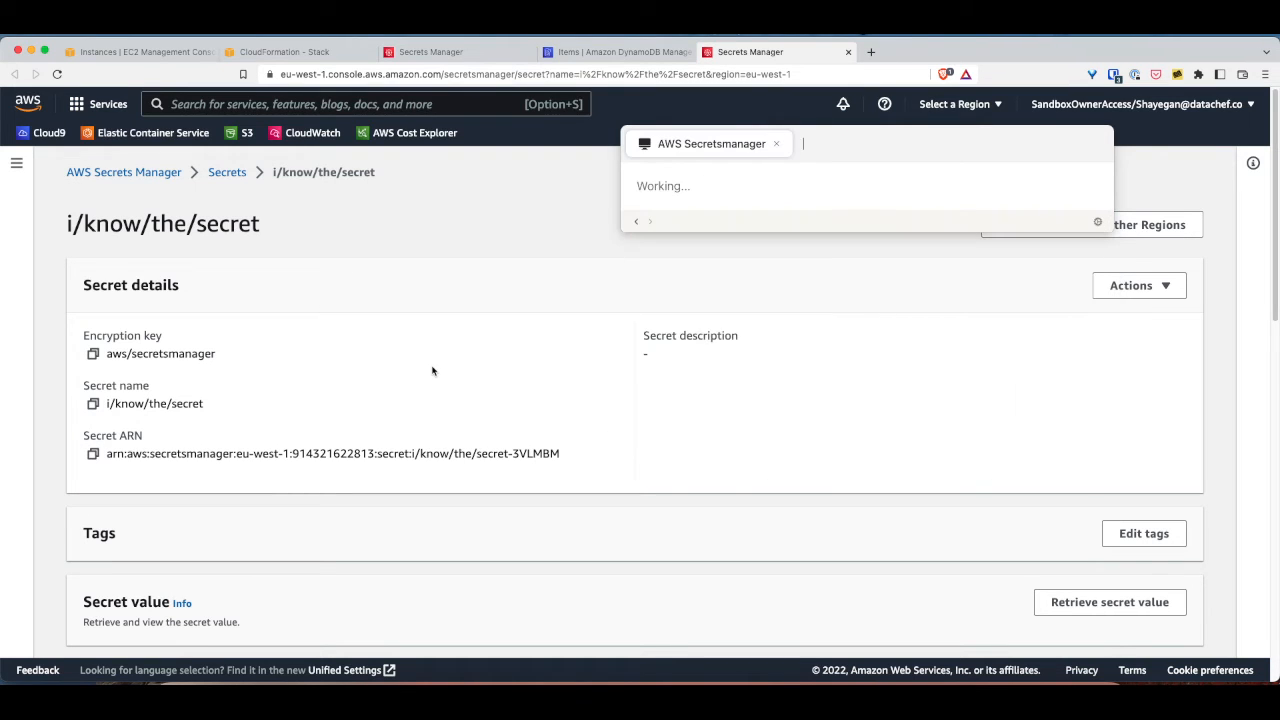
{"action": "key", "text": "Return"}
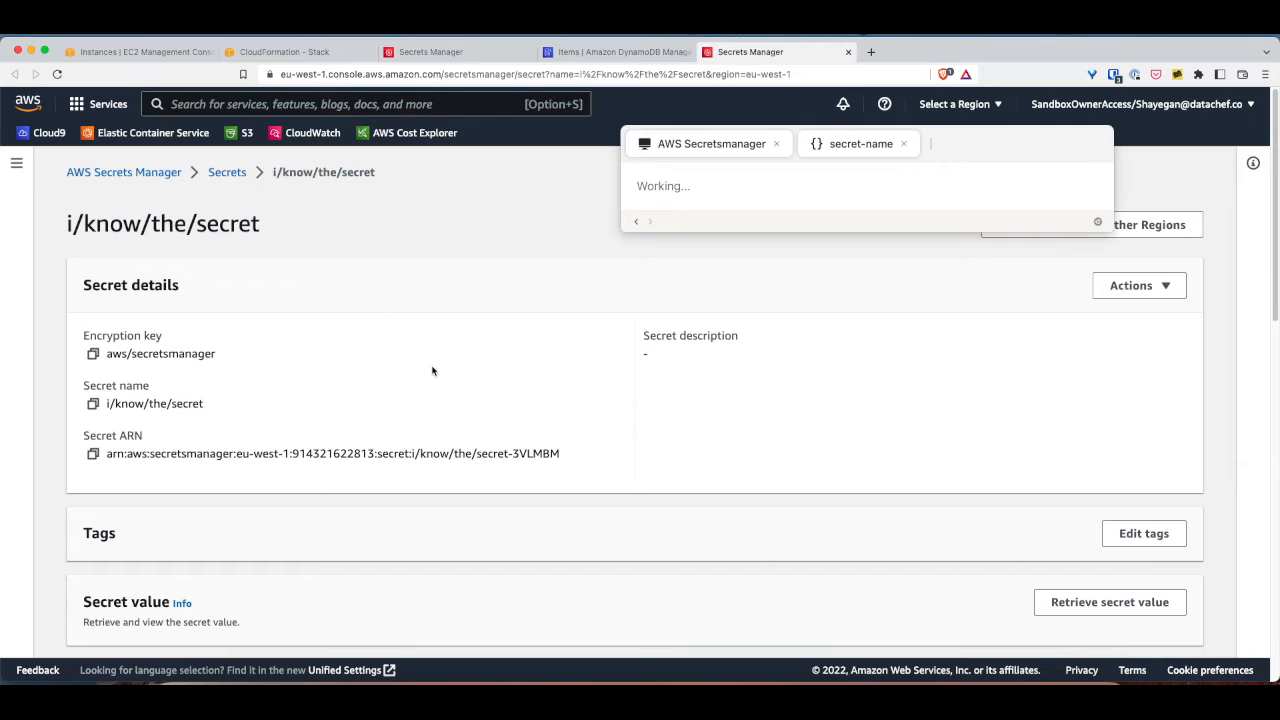
{"action": "key", "text": "Down"}
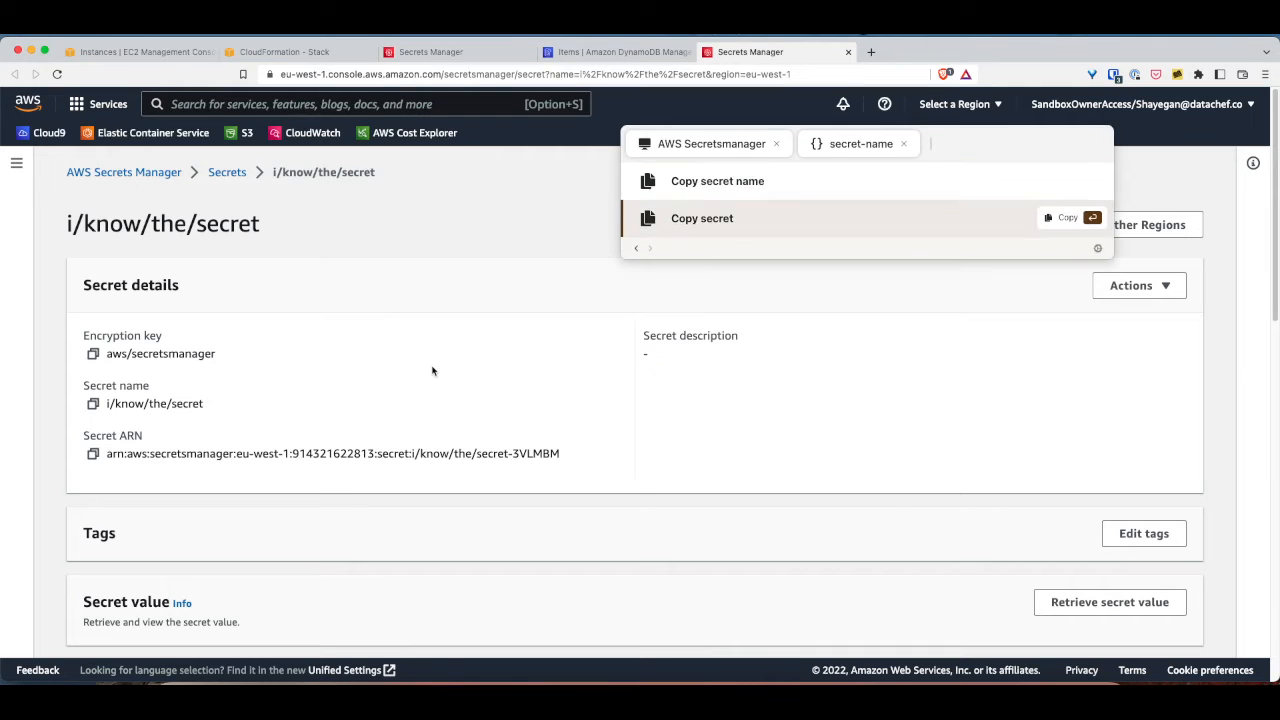
{"action": "key", "text": "Up"}
{"action": "key", "text": "Down"}
{"action": "key", "text": "Up"}
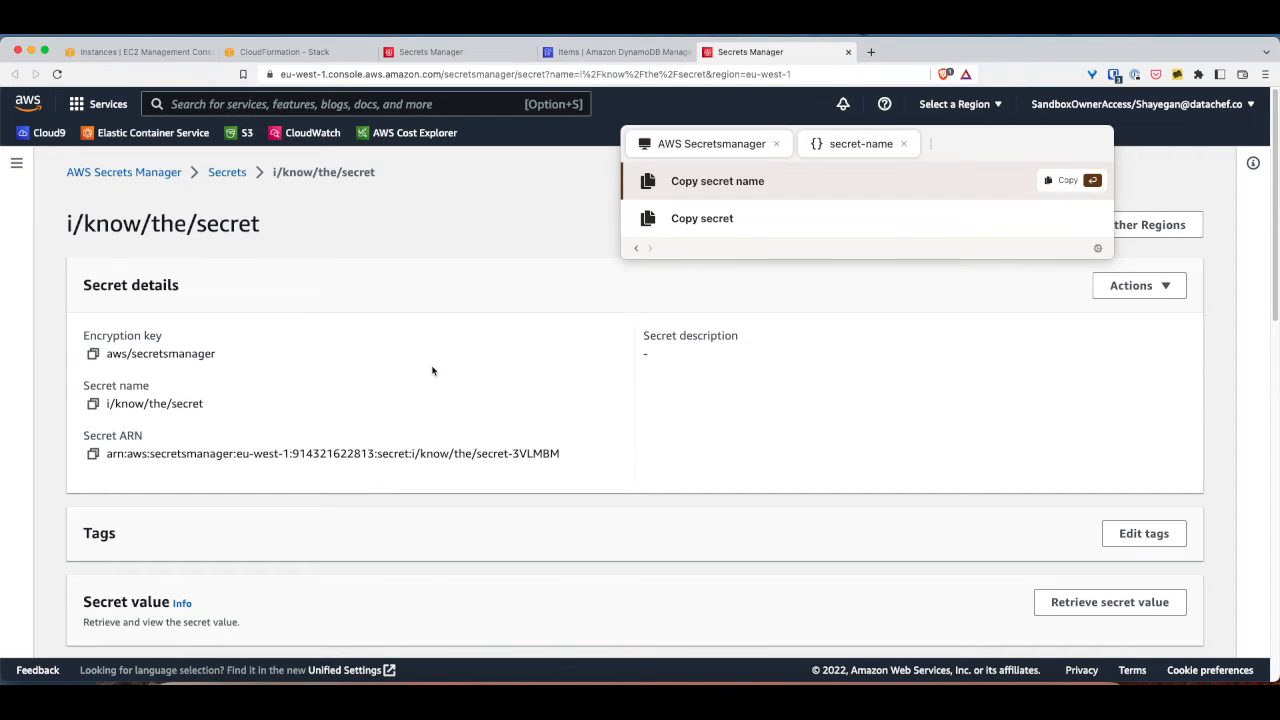
{"action": "key", "text": "Return"}
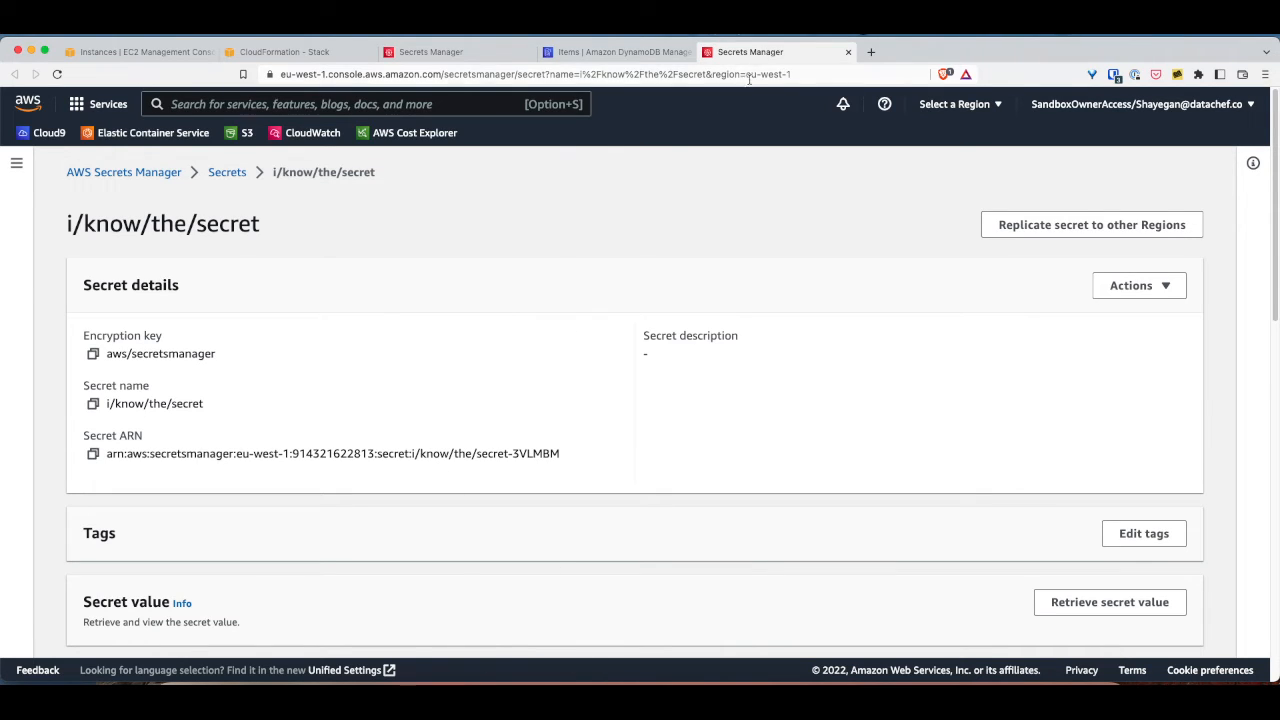
- Paste the copied secret name into the AWS console search, then clear and close the search
{"action": "left_click", "coordinate": [472, 104]}
{"action": "key", "text": "super+v"}
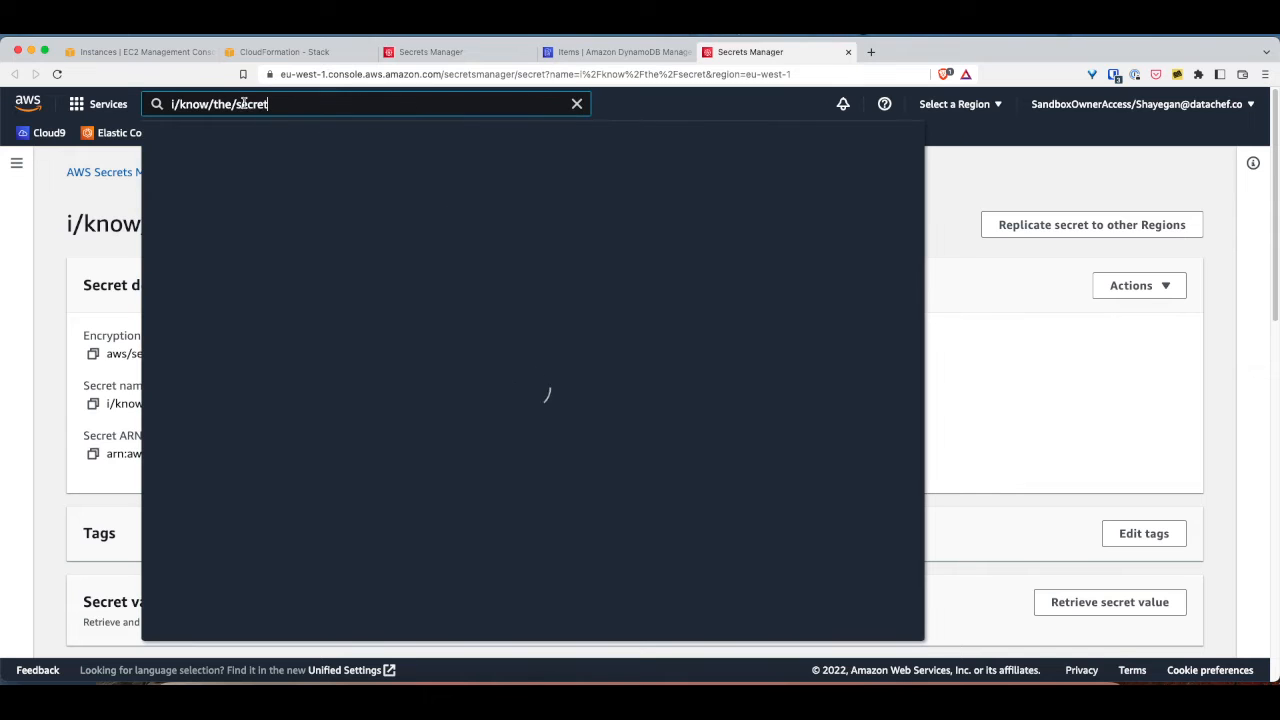
{"action": "key", "text": "Escape"}
{"action": "key", "text": "Escape"}
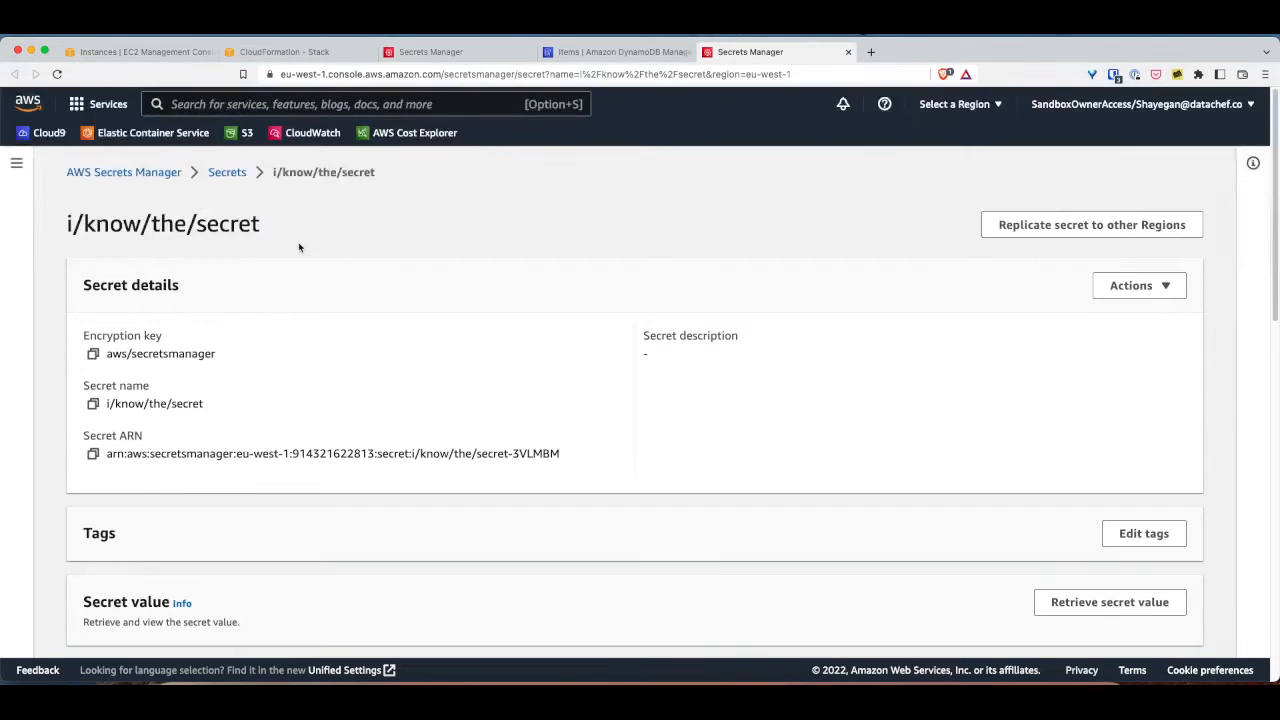
- Run the AWS Cloudformation command in Slapdash to list the CloudFormation stacks
{"action": "key", "text": "alt+space"}
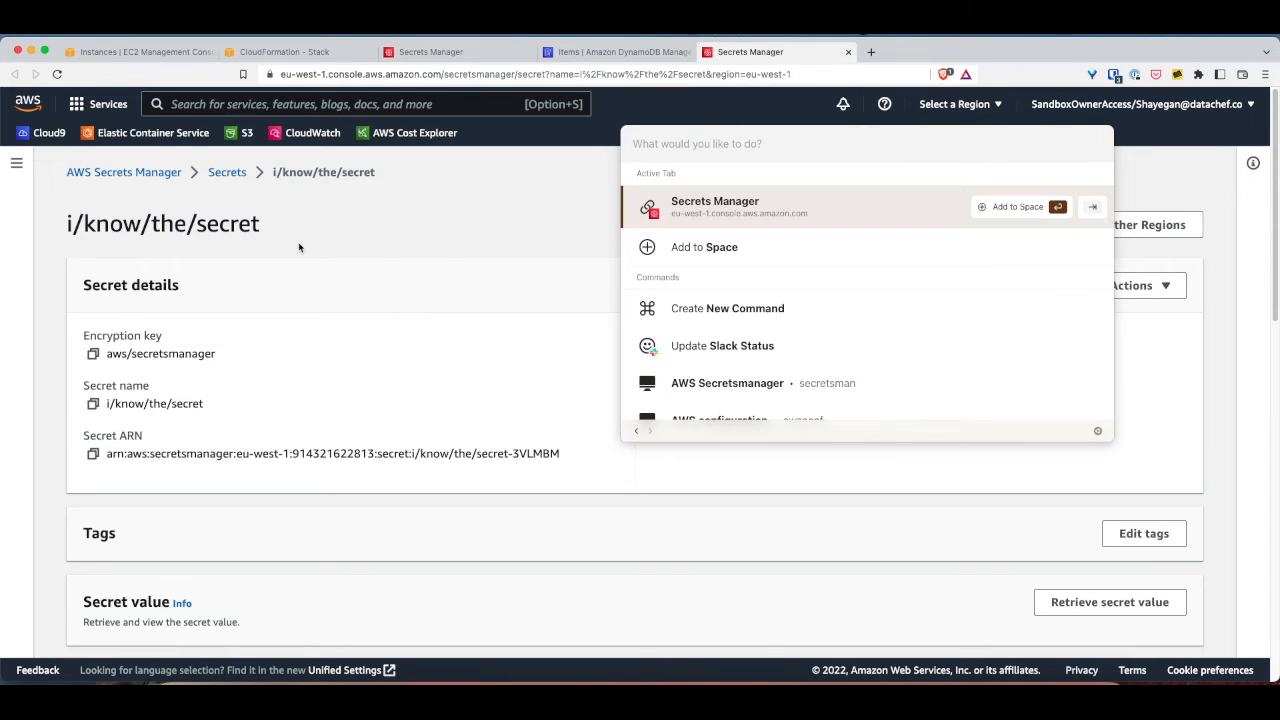
{"action": "type", "text": "clou"}
{"action": "key", "text": "Return"}
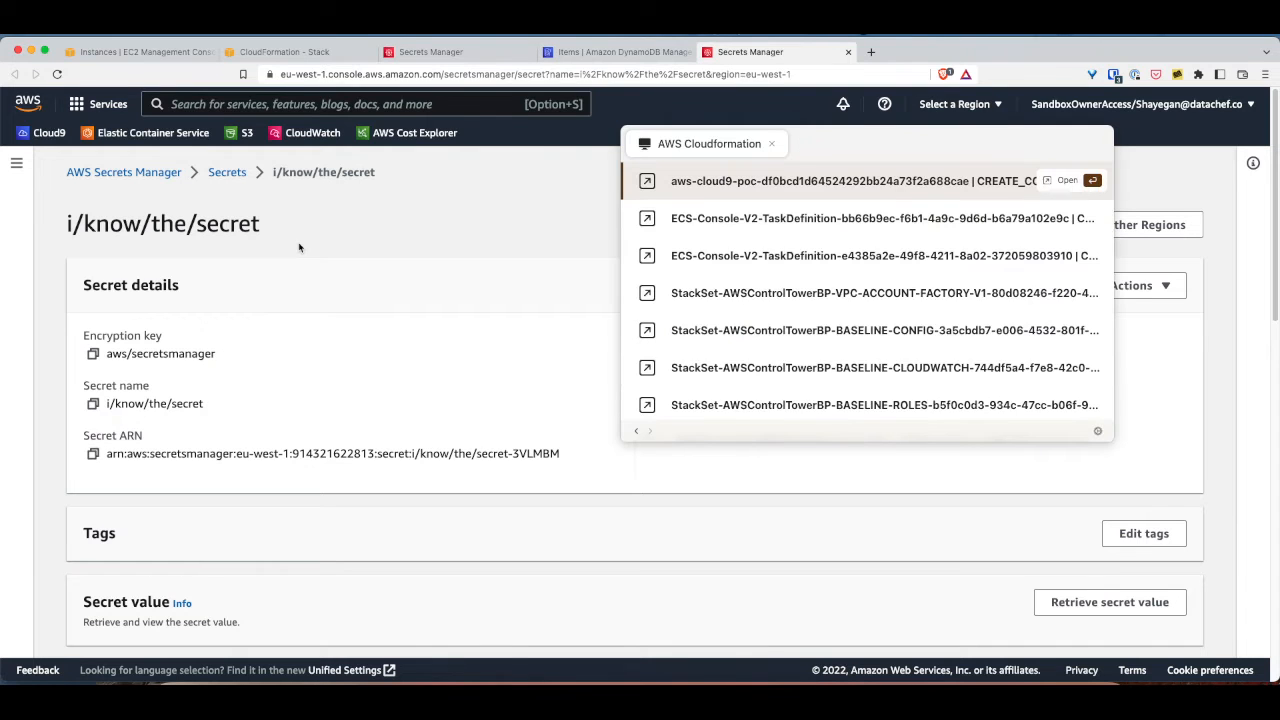
- Look through the CloudFormation stacks listed in Slapdash and return to the aws-cloud9-poc stack
{"action": "key", "text": "Down"}
{"action": "key", "text": "Down"}
{"action": "key", "text": "Down"}
{"action": "key", "text": "Down"}
{"action": "key", "text": "Down"}
{"action": "key", "text": "Up"}
{"action": "key", "text": "Up"}
{"action": "key", "text": "Up"}
{"action": "key", "text": "Up"}
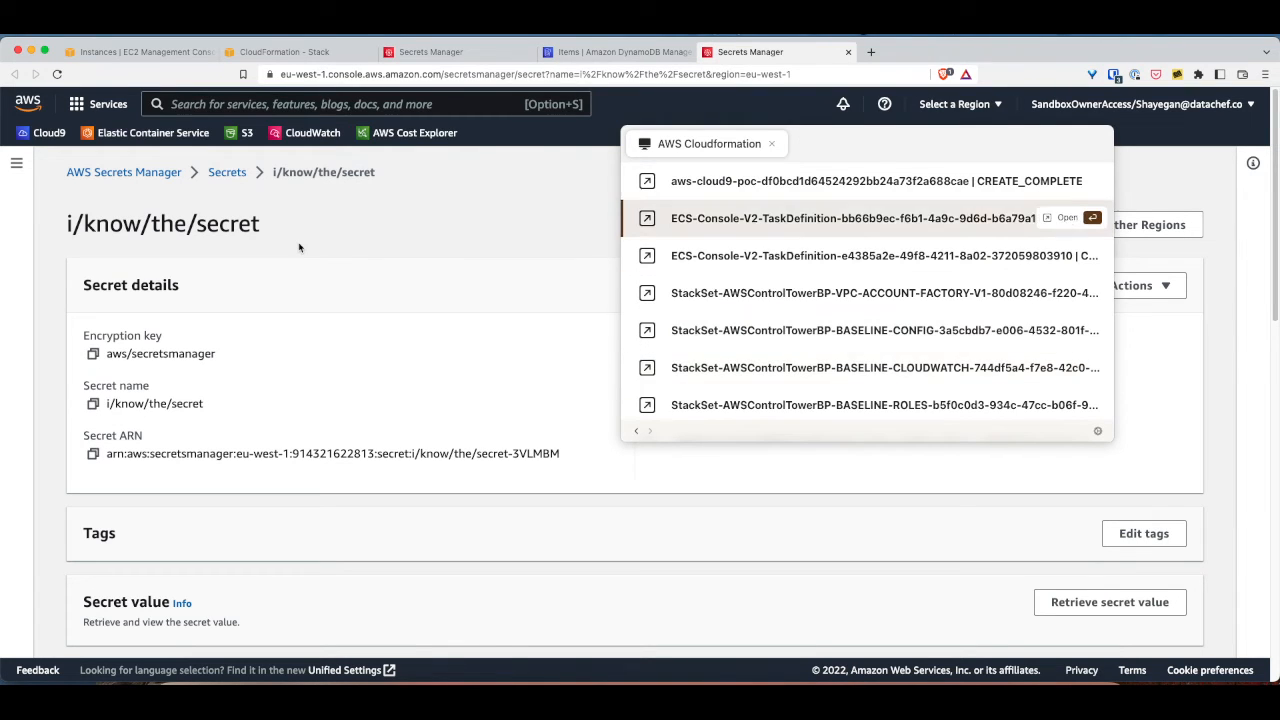
{"action": "key", "text": "Up"}
{"action": "key", "text": "Down"}
{"action": "key", "text": "Down"}
{"action": "key", "text": "Down"}
{"action": "key", "text": "Up"}
{"action": "key", "text": "Up"}
{"action": "key", "text": "Up"}
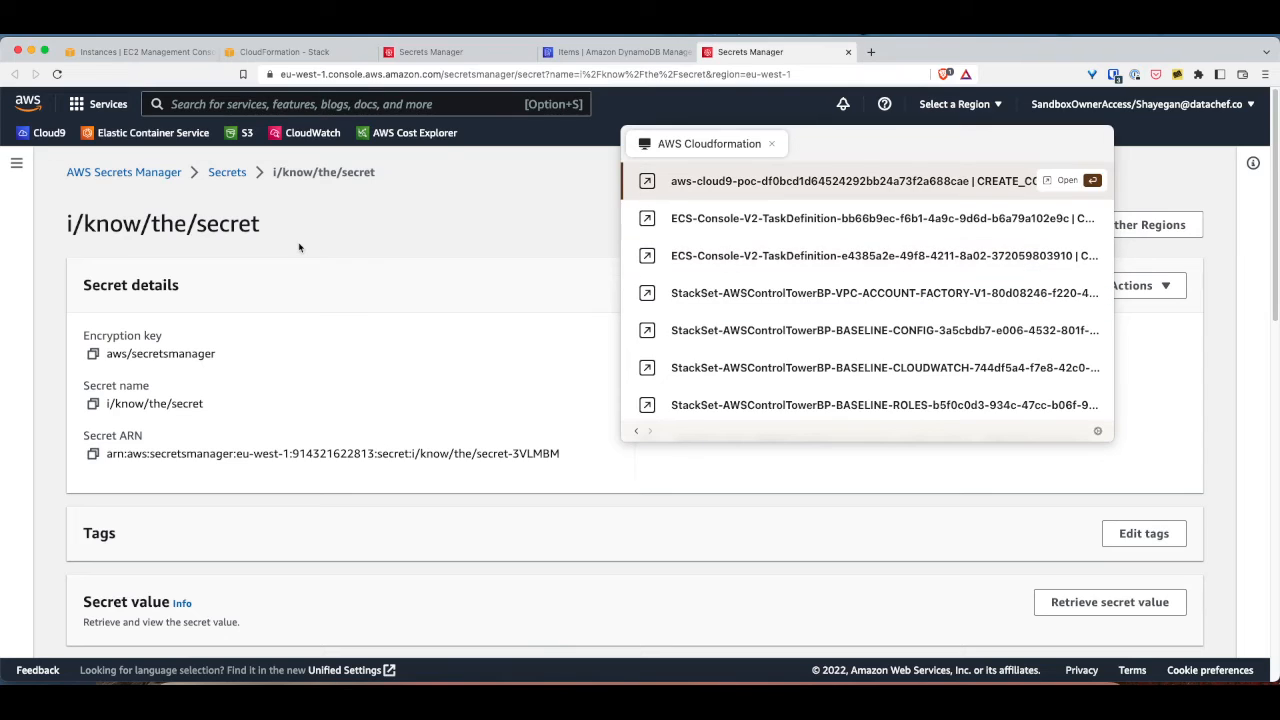
{"action": "key", "text": "Down"}
{"action": "key", "text": "Down"}
{"action": "key", "text": "Down"}
{"action": "key", "text": "Up"}
{"action": "key", "text": "Up"}
{"action": "key", "text": "Up"}
{"action": "key", "text": "Down"}
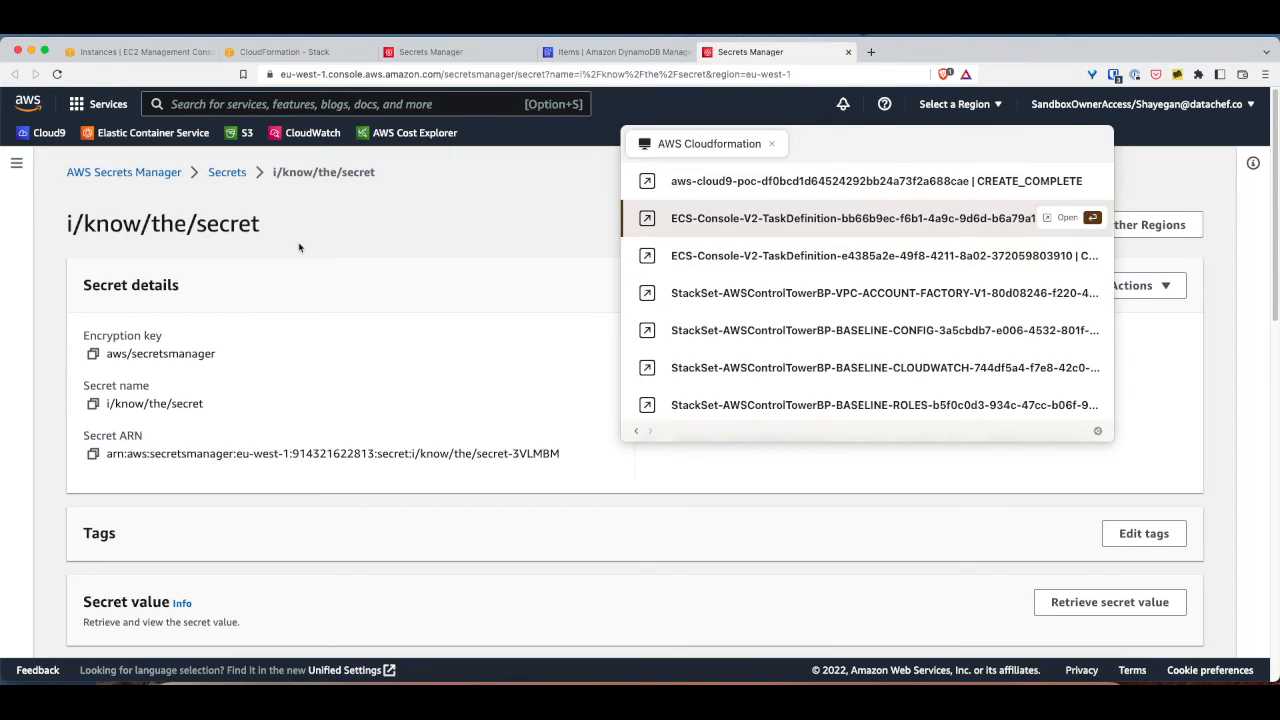
{"action": "key", "text": "Up"}
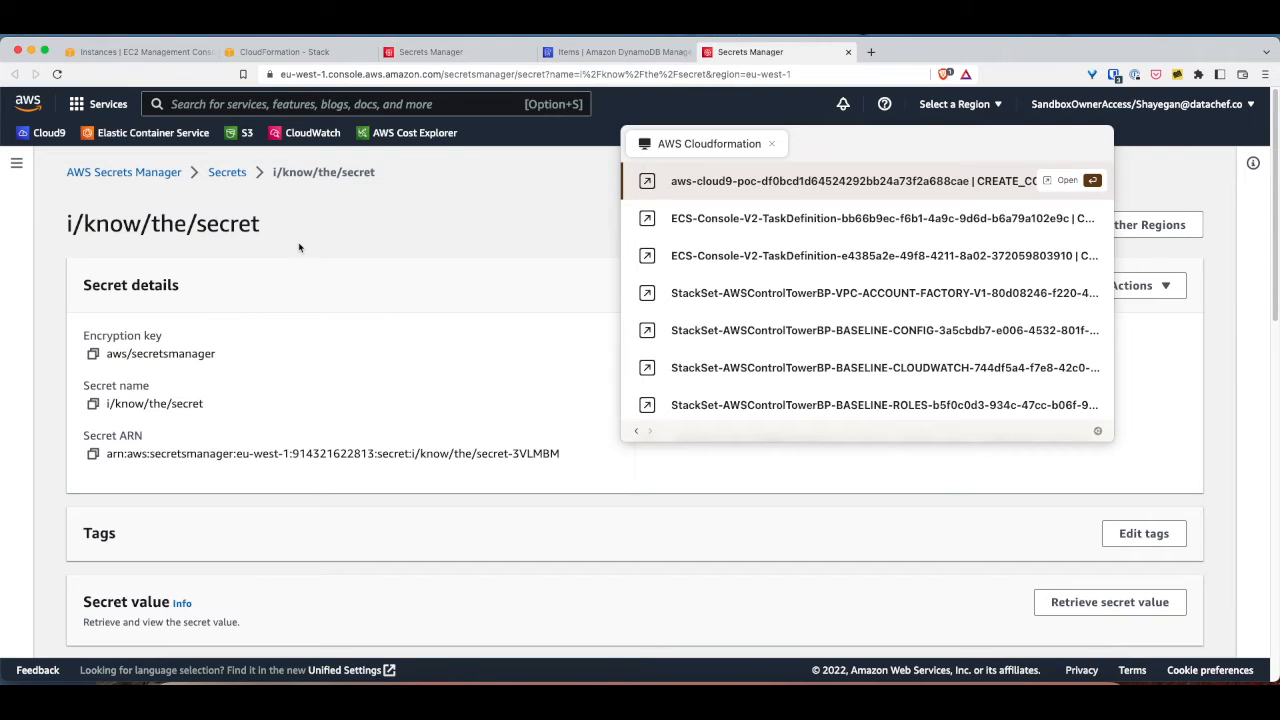
- Open the aws-cloud9-poc stack in the AWS console, view its events and close the page
{"action": "key", "text": "Return"}
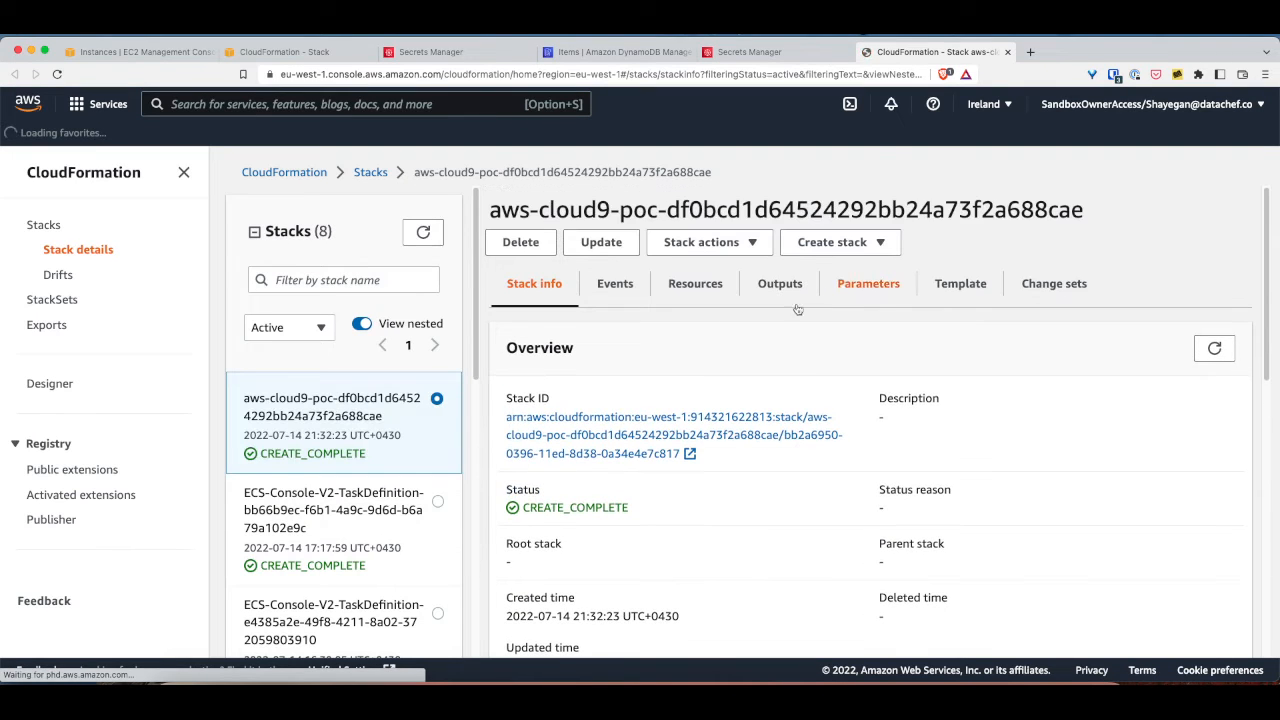
{"action": "left_click", "coordinate": [622, 285]}
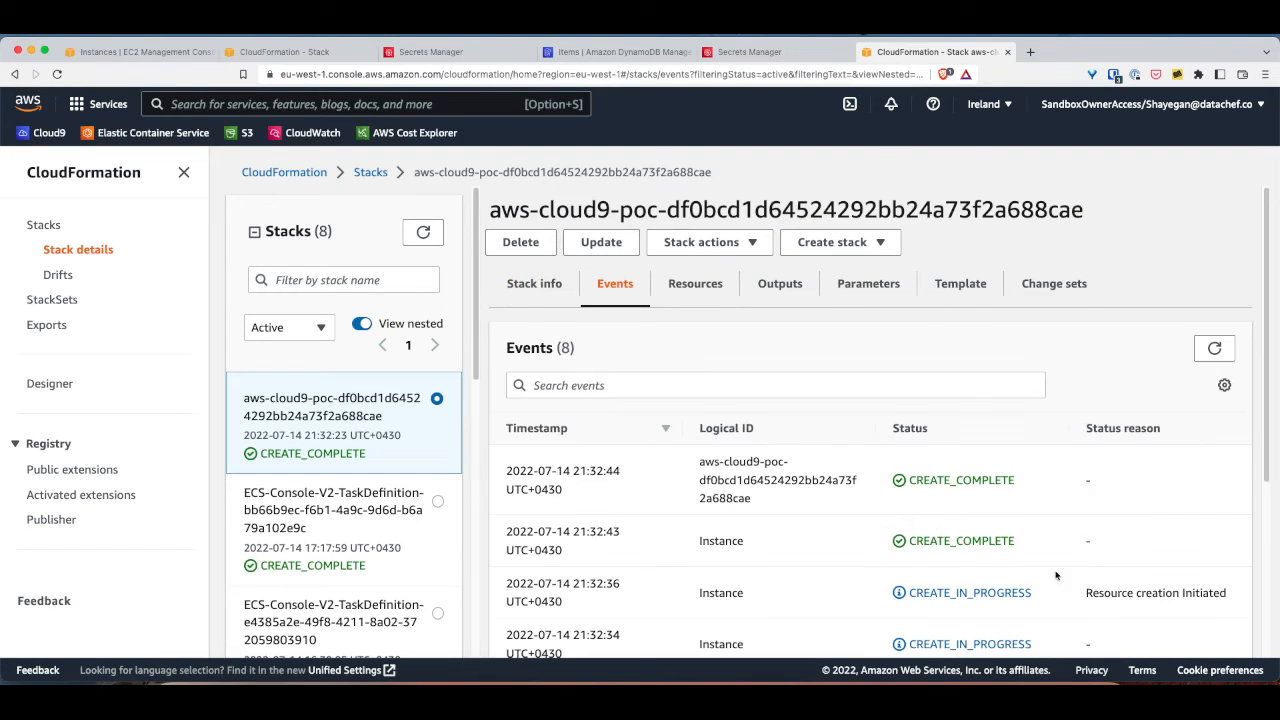
{"action": "key", "text": "super+w"}
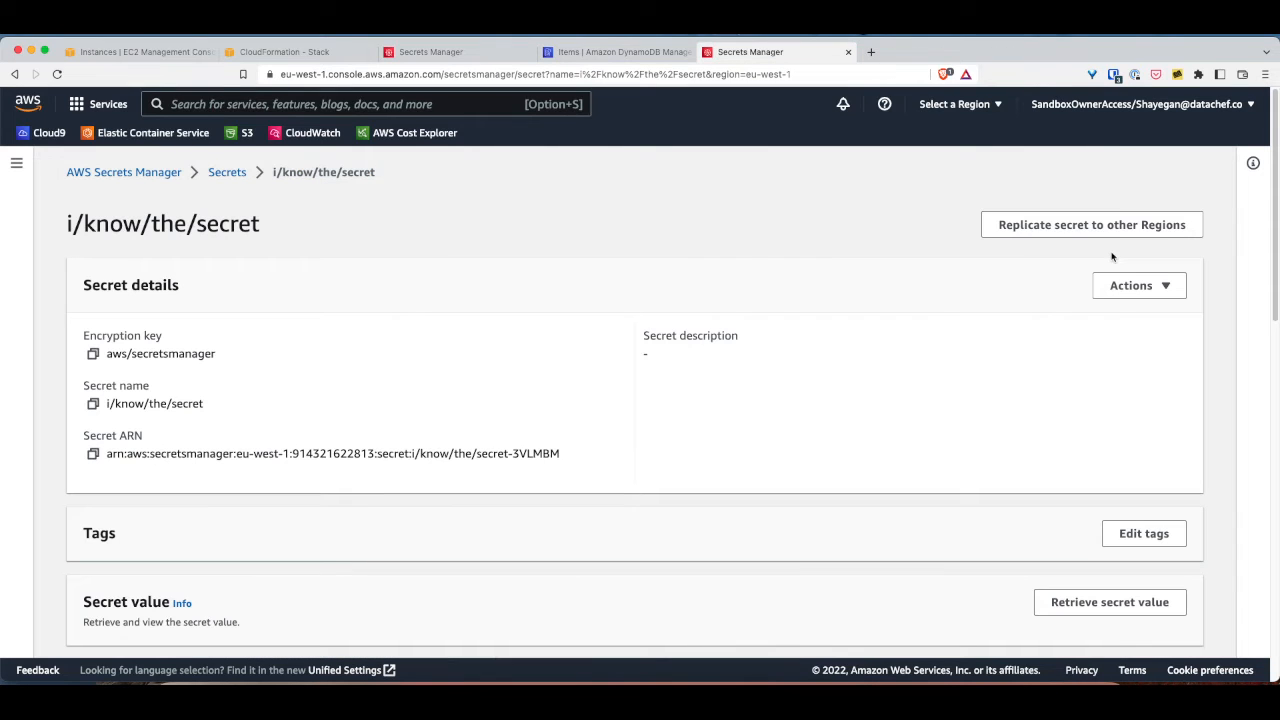
- Set the region to us-east-1 in Slapdash's AWS configuration command and save it, keeping the same AWS profile
{"action": "key", "text": "super+space"}
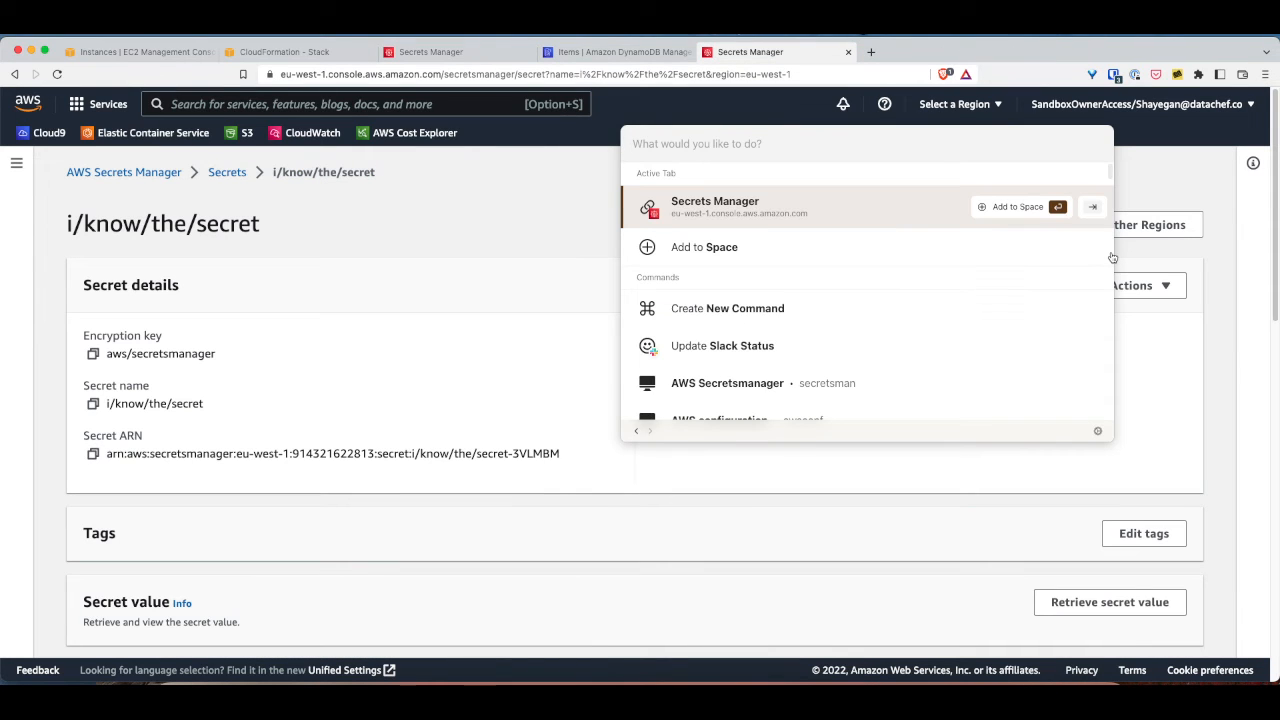
{"action": "type", "text": "conf"}
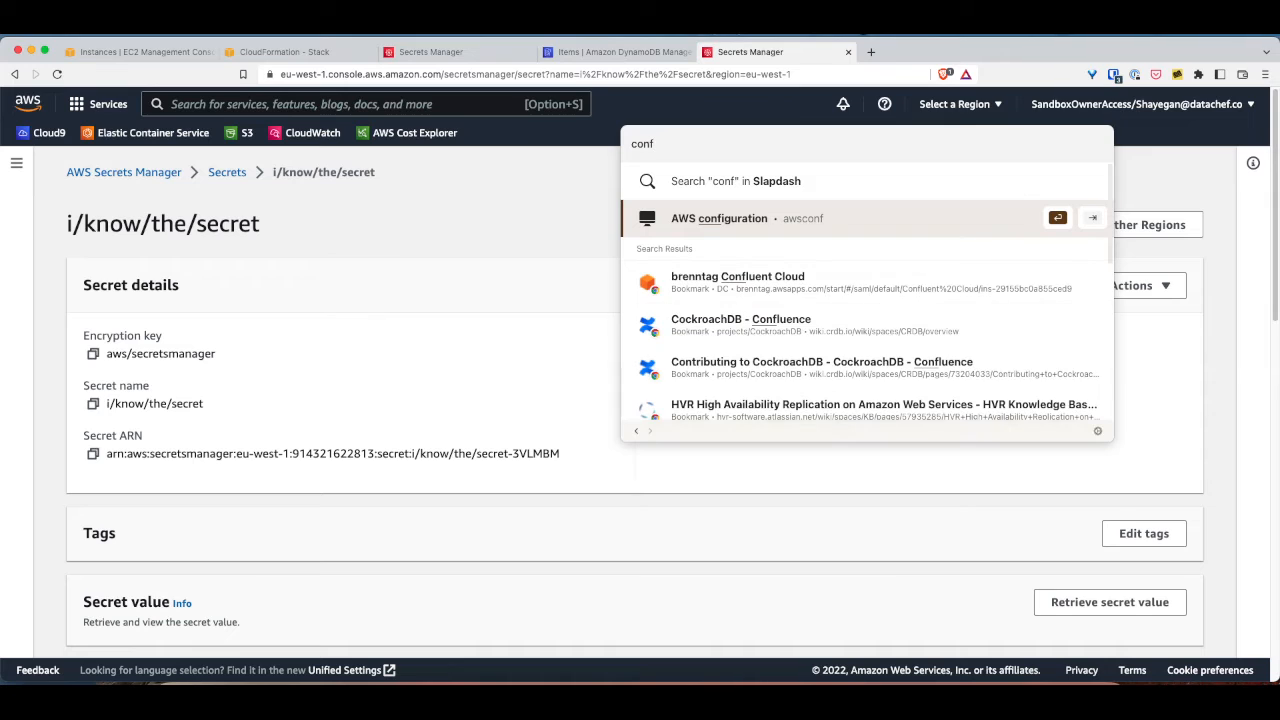
{"action": "key", "text": "Return"}
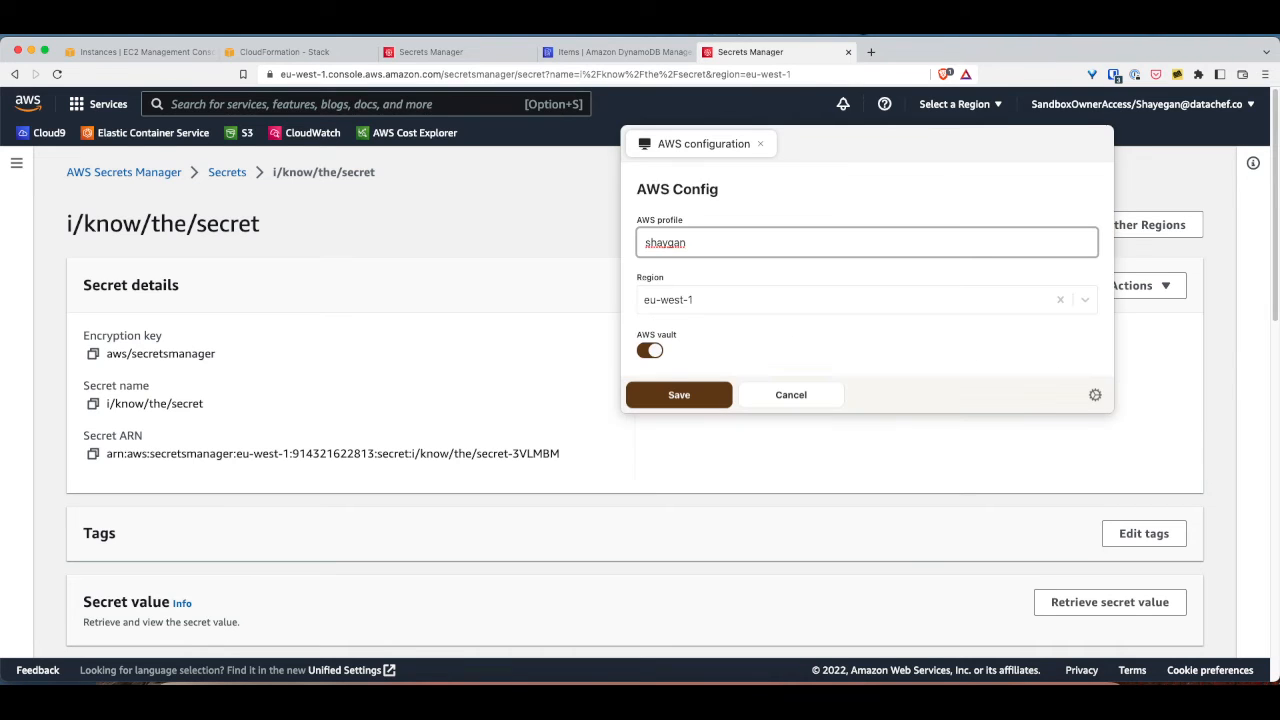
{"action": "left_click", "coordinate": [864, 304]}
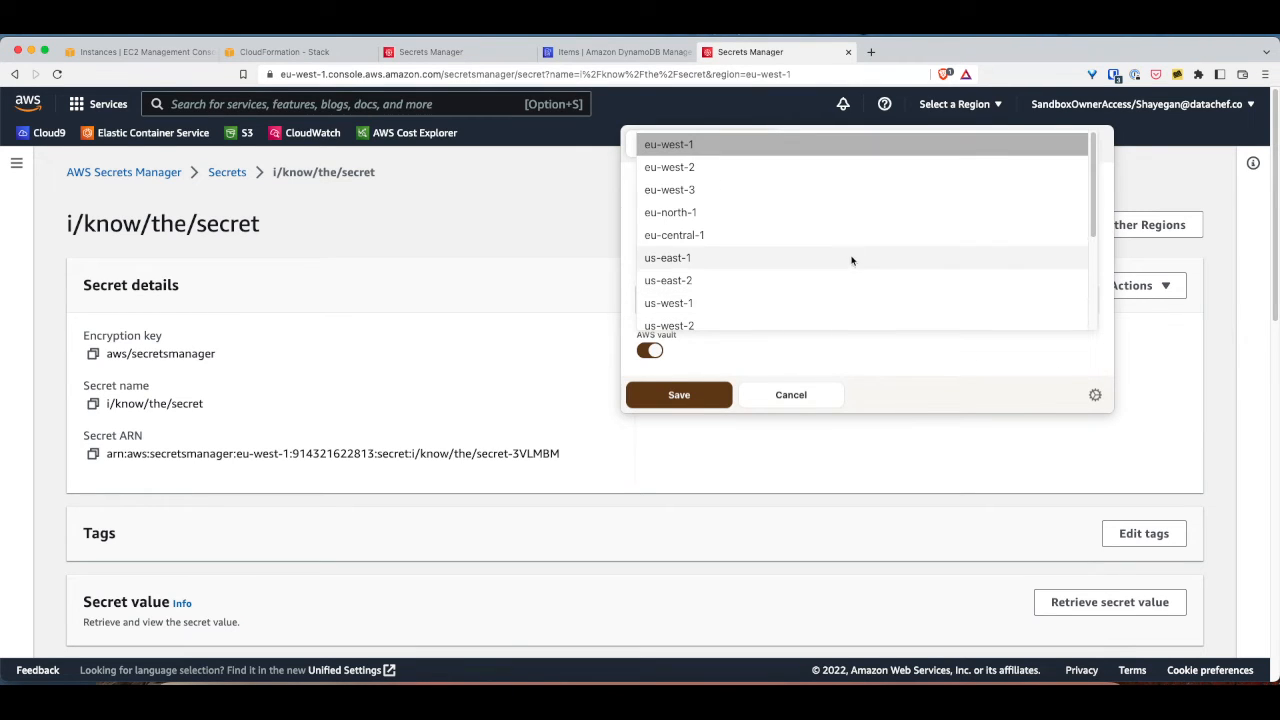
{"action": "left_click", "coordinate": [791, 257]}
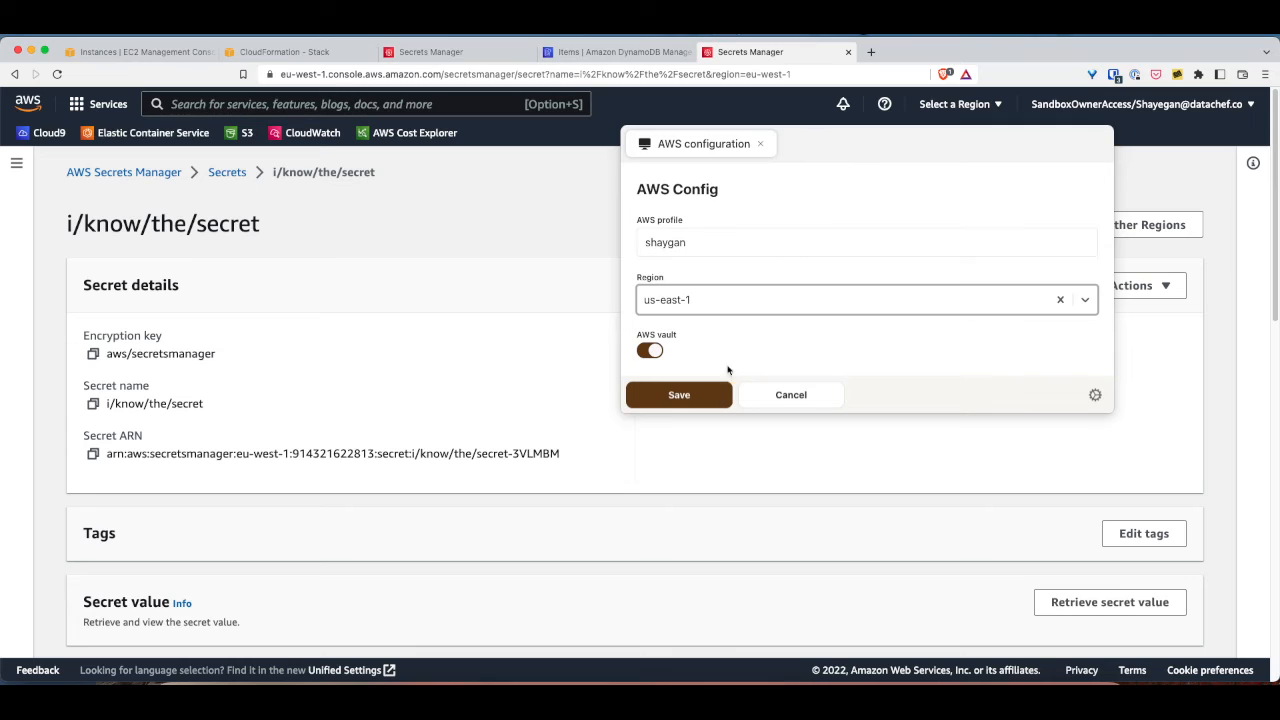
{"action": "left_click", "coordinate": [660, 395]}
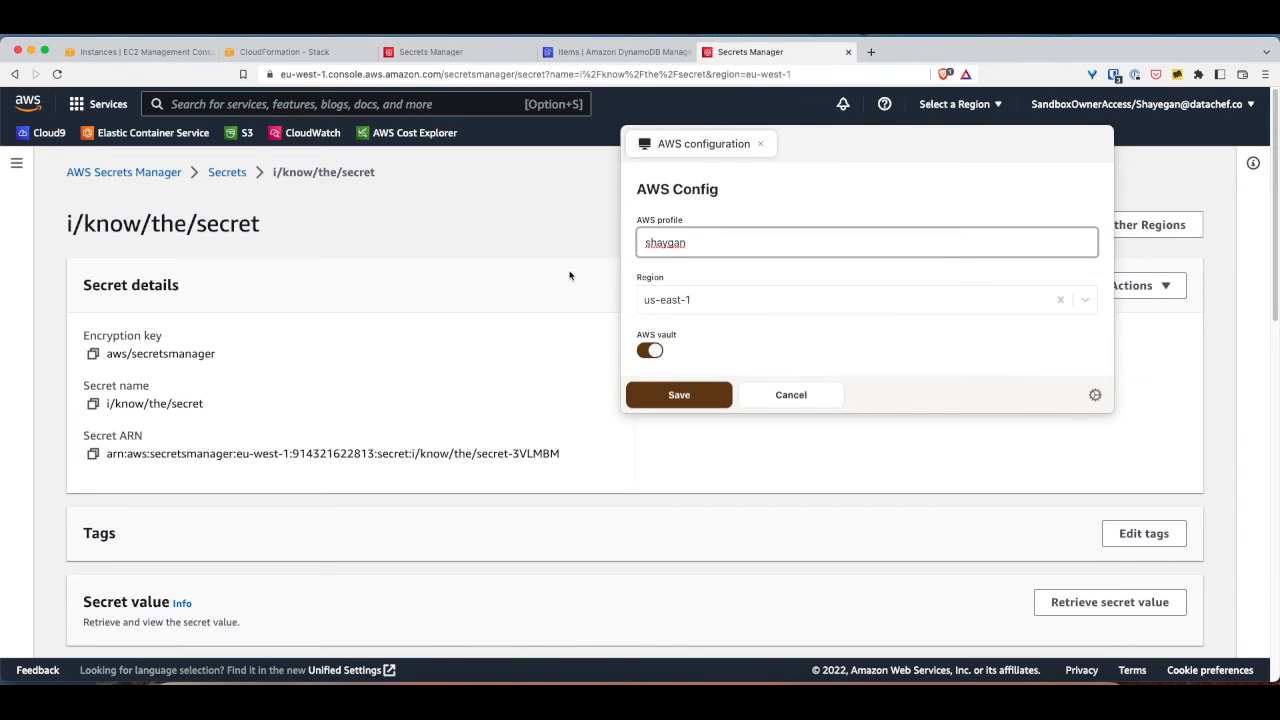
{"action": "key", "text": "BackSpace"}
{"action": "type", "text": "n"}
{"action": "left_click", "coordinate": [714, 391]}
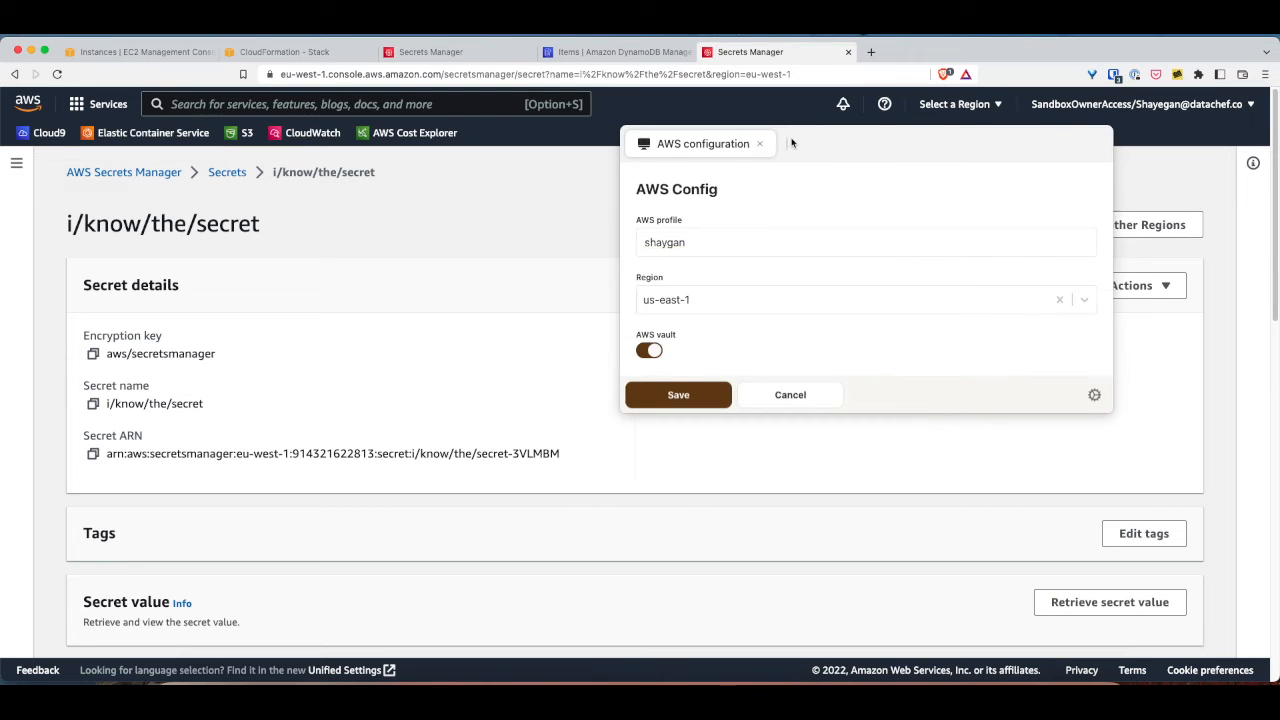
- Leave the AWS configuration and run the AWS DynamoDB command in Slapdash
{"action": "key", "text": "Escape"}
{"action": "type", "text": "dyna"}
{"action": "key", "text": "Return"}
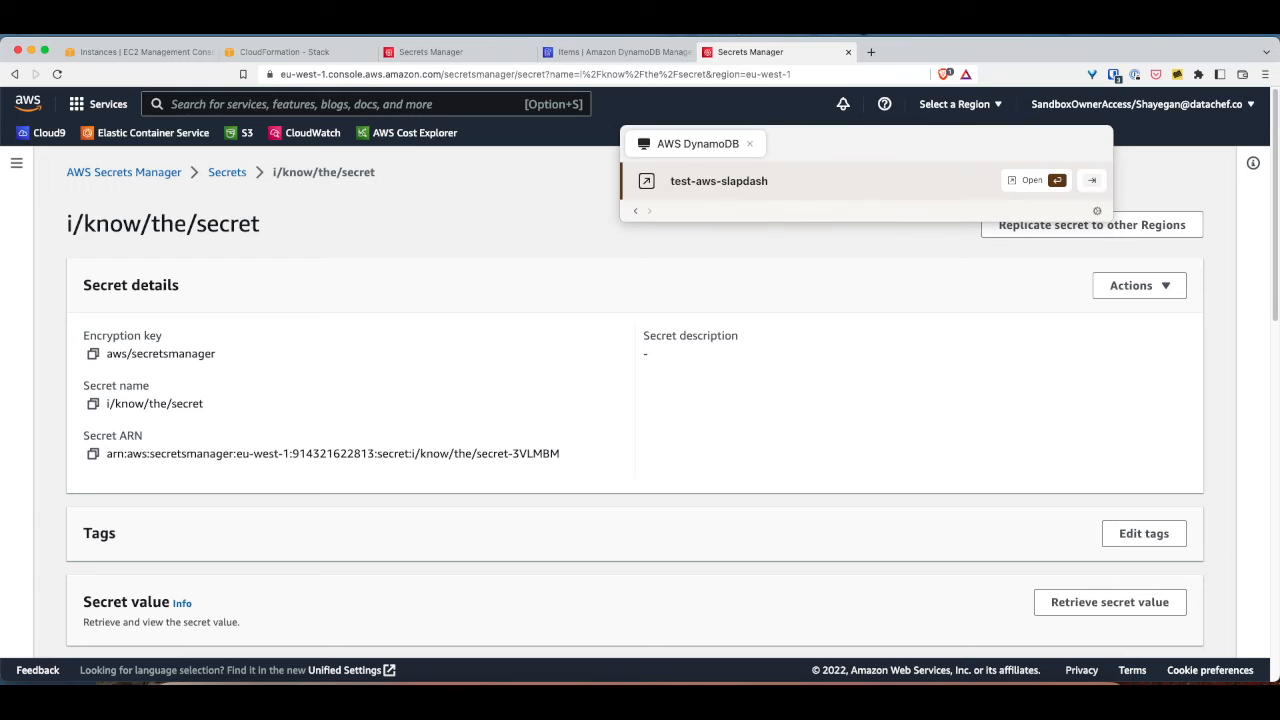
- View the tables list in the open DynamoDB console, then open test-aws-slapdash from the Slapdash results
{"action": "left_click", "coordinate": [638, 57]}
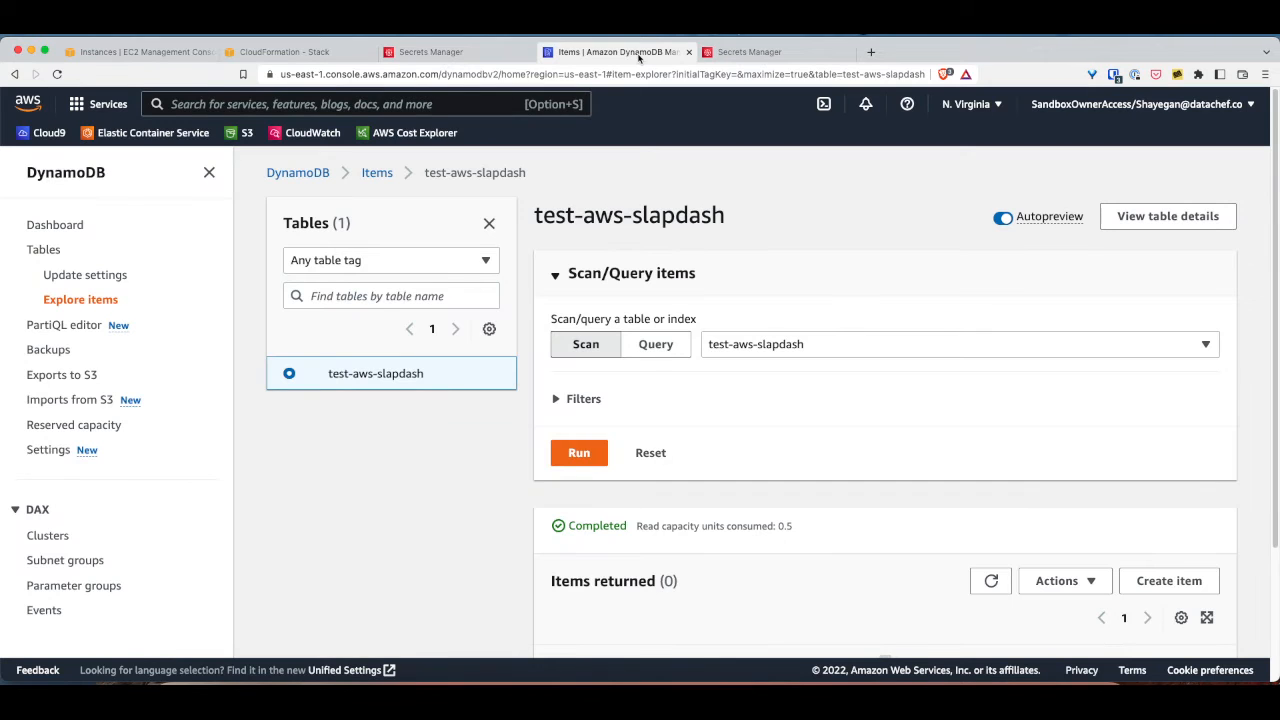
{"action": "left_click", "coordinate": [56, 227]}
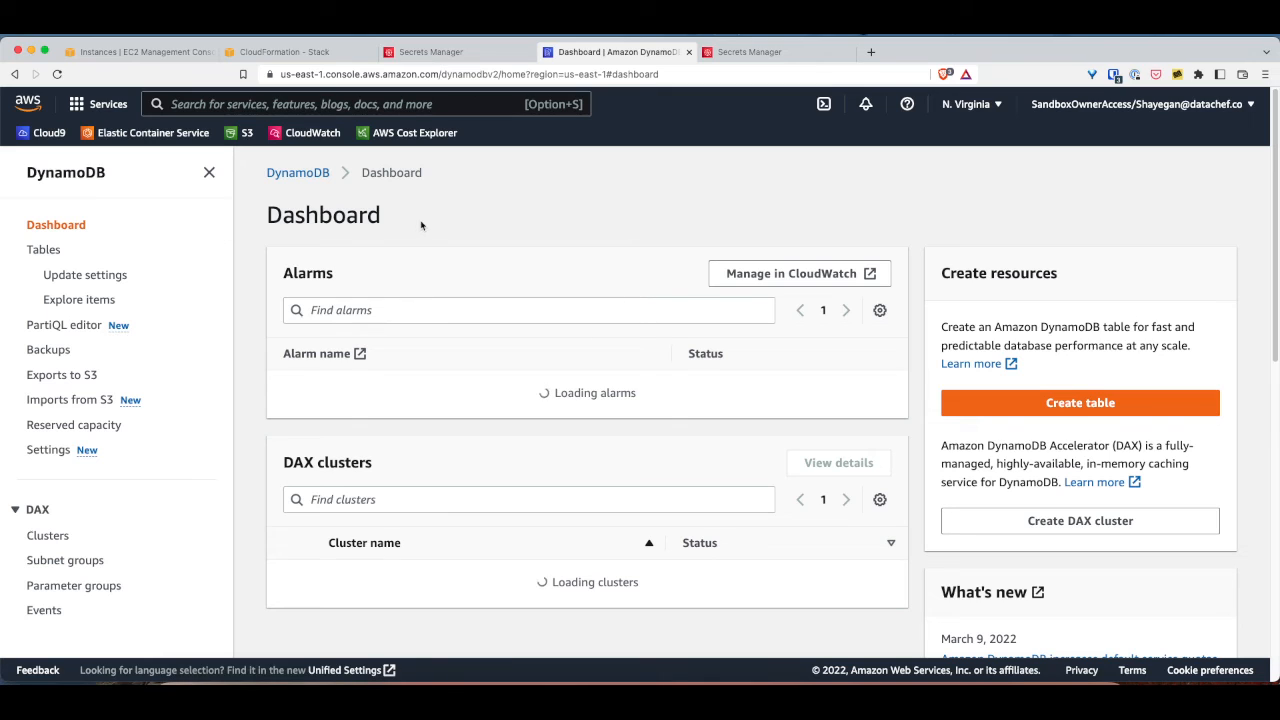
{"action": "left_click", "coordinate": [44, 250]}
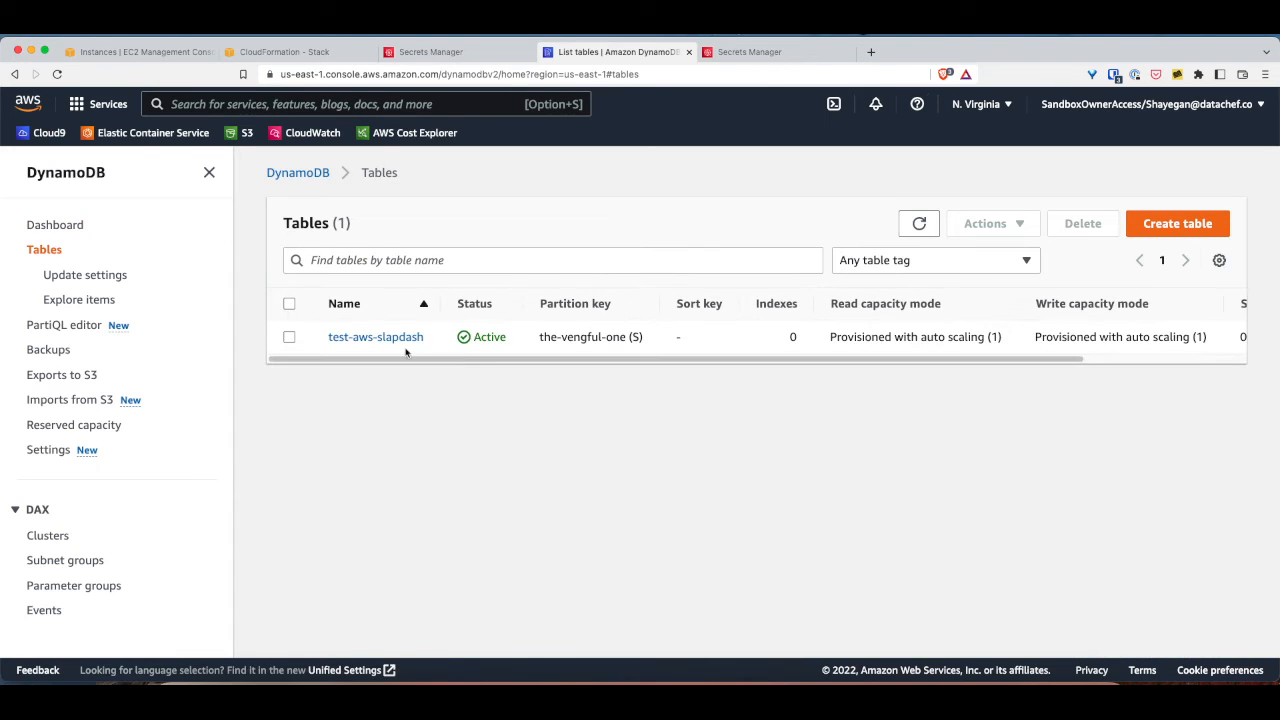
{"action": "key", "text": "super+j"}
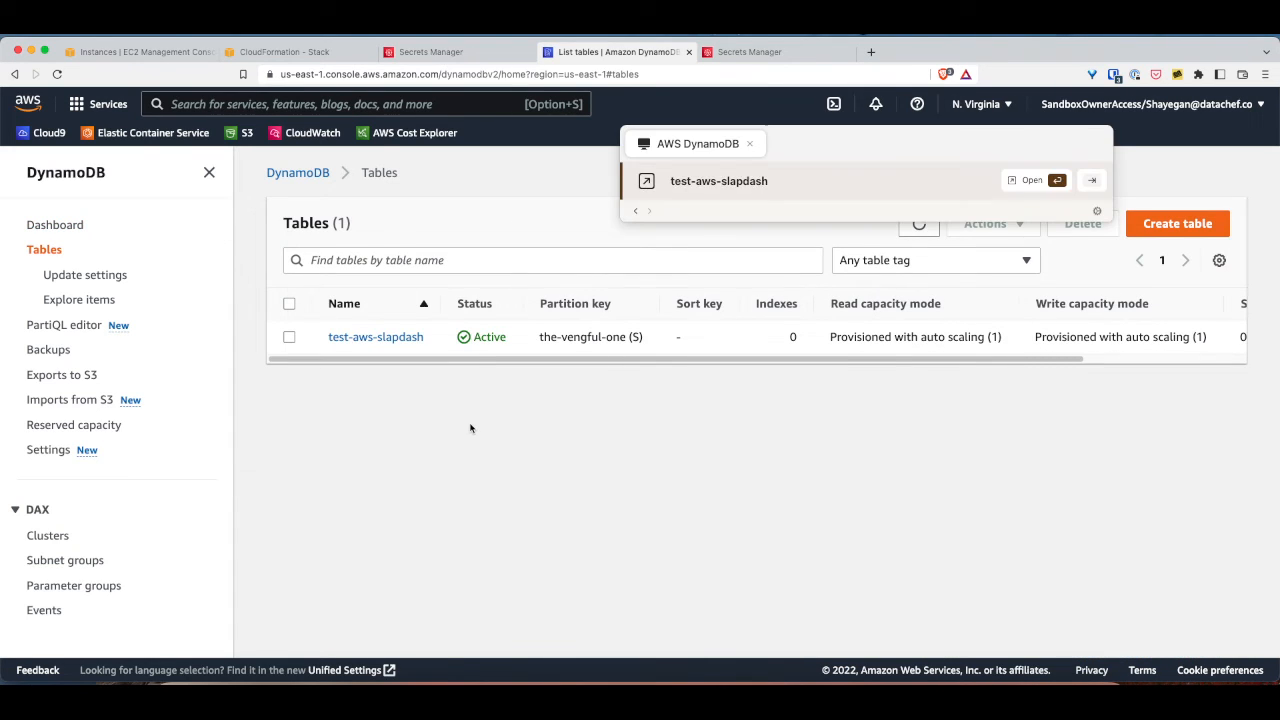
{"action": "key", "text": "Return"}
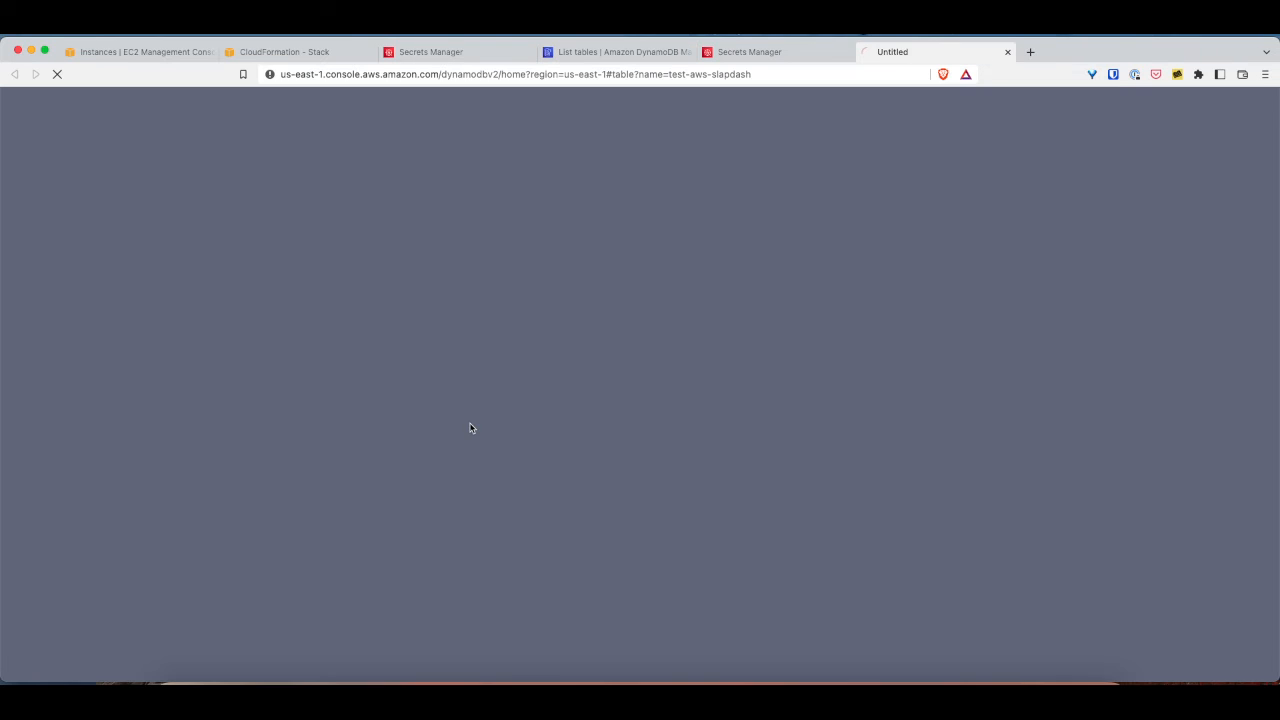
- Run the AWS DynamoDB command again and expand the test-aws-slapdash table's options in Slapdash
{"action": "key", "text": "super+j"}
{"action": "type", "text": "dyn"}
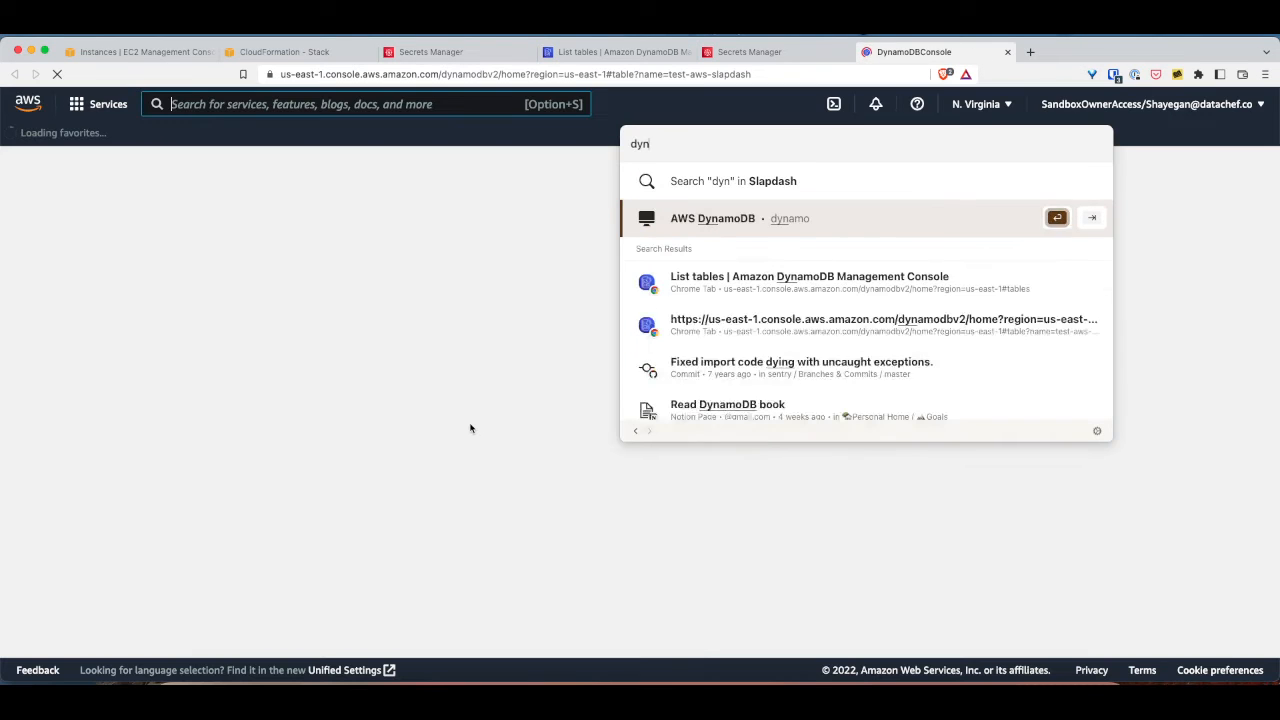
{"action": "key", "text": "Tab"}
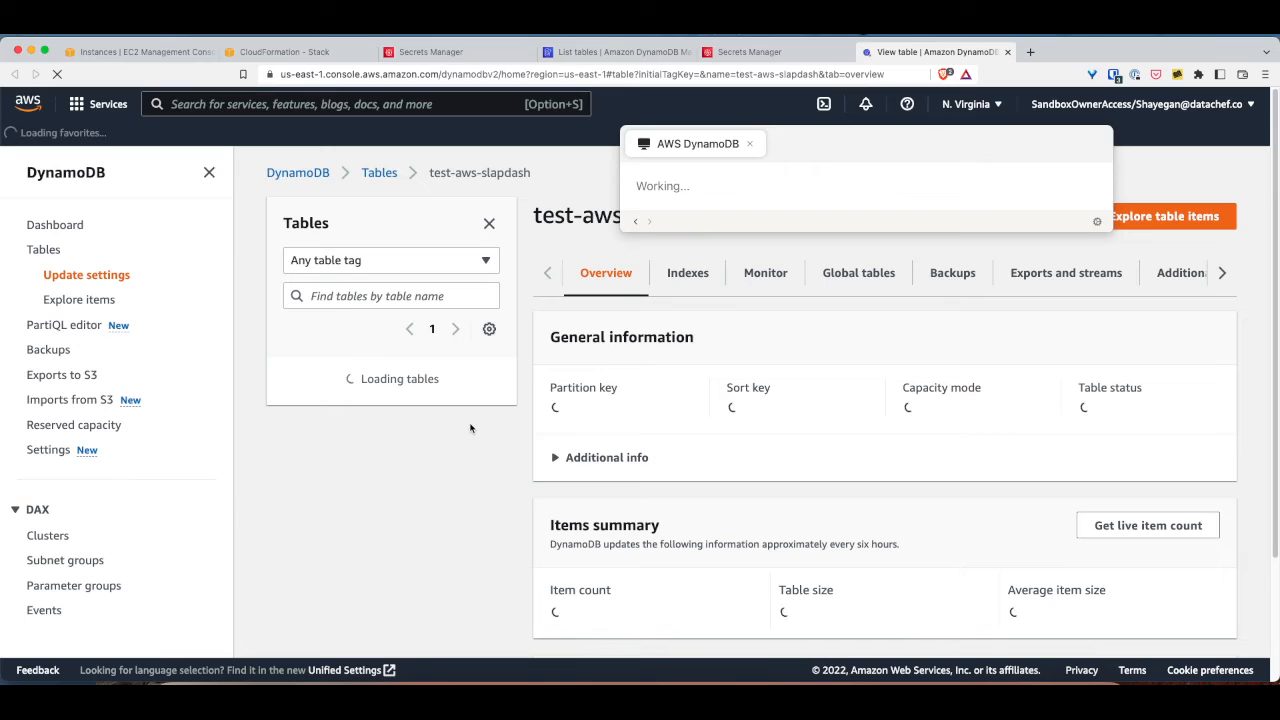
{"action": "key", "text": "Tab"}
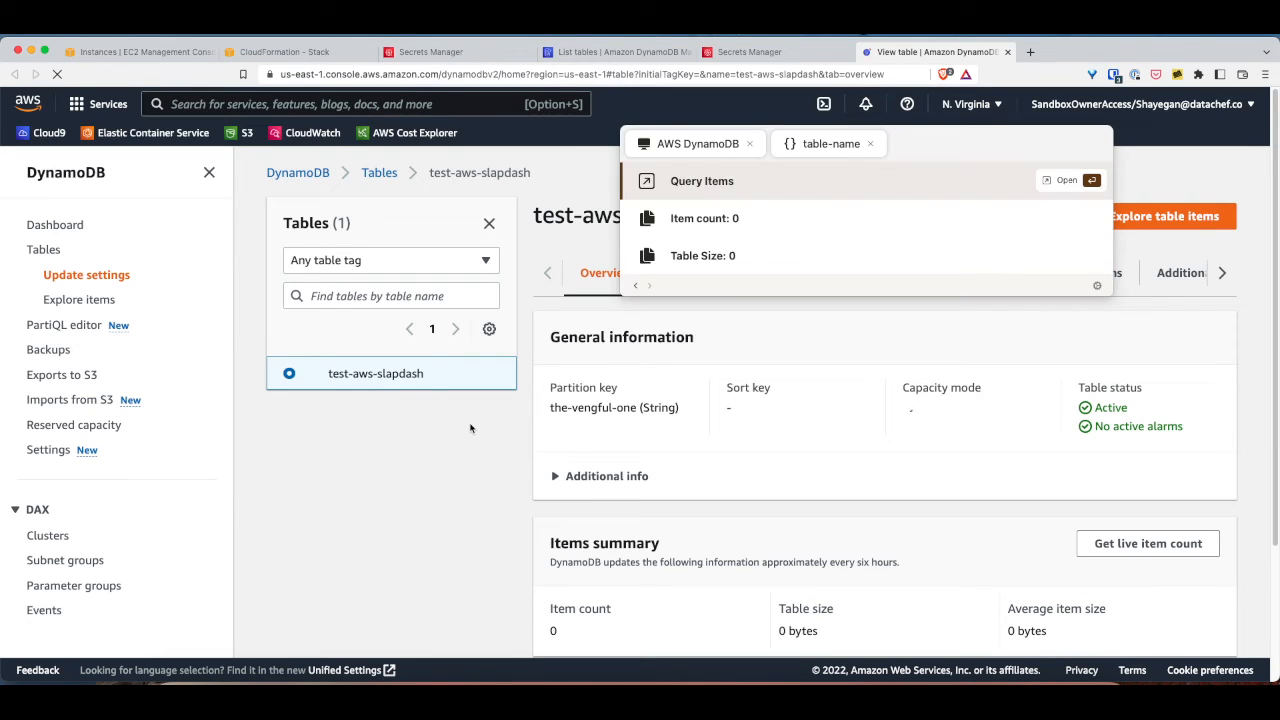
- Look through the table's item count and table size entries, then open Query Items in the AWS console
{"action": "key", "text": "Down"}
{"action": "key", "text": "Down"}
{"action": "key", "text": "Down"}
{"action": "key", "text": "Down"}
{"action": "key", "text": "Down"}
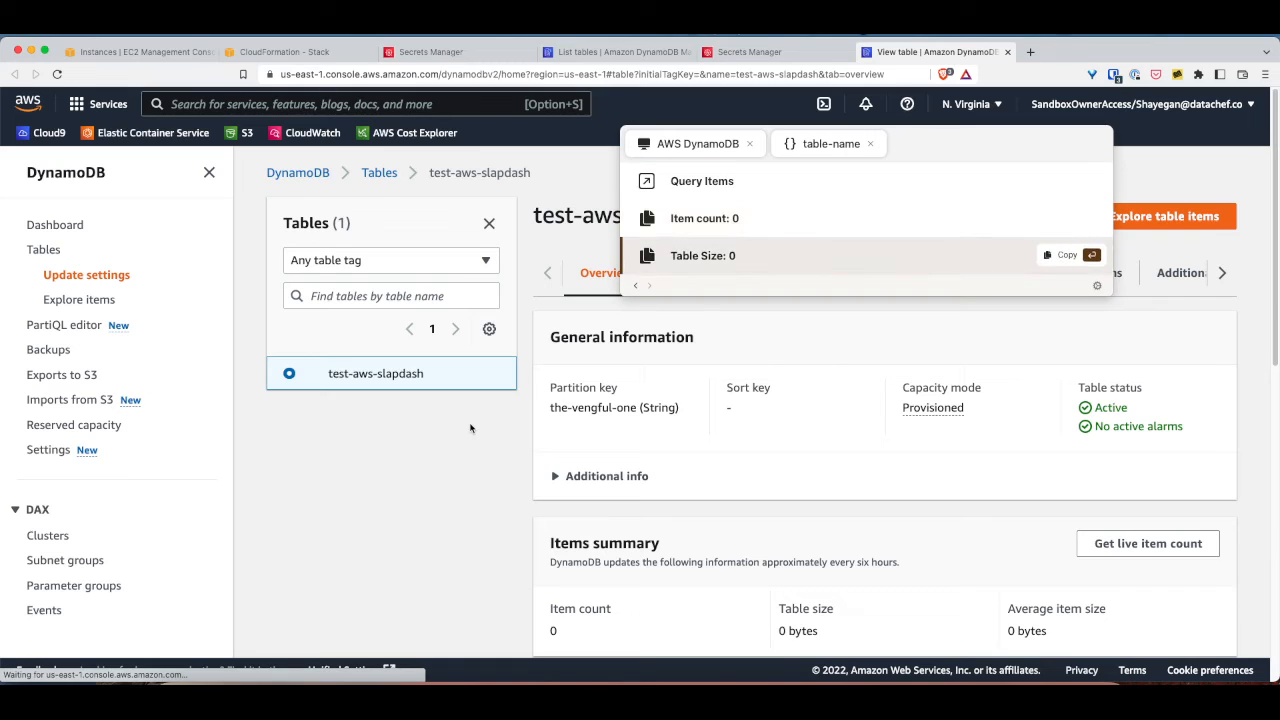
{"action": "key", "text": "Up"}
{"action": "key", "text": "Up"}
{"action": "key", "text": "Down"}
{"action": "key", "text": "Down"}
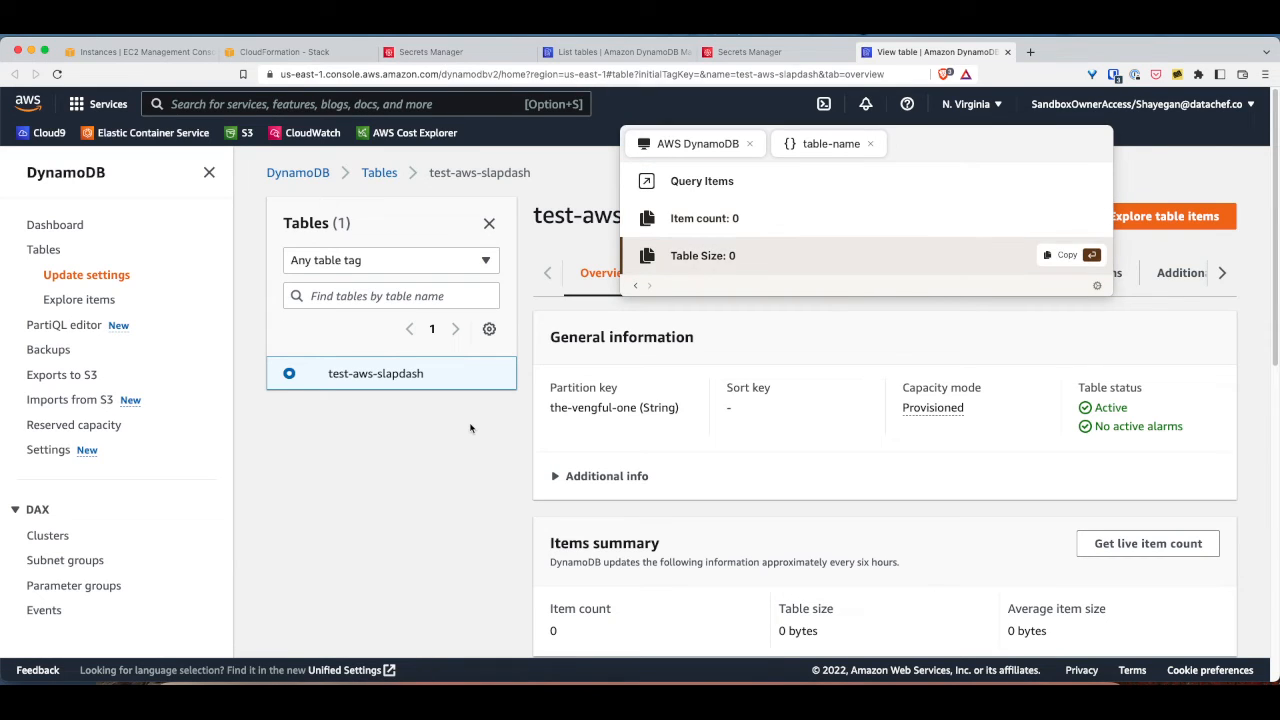
{"action": "key", "text": "Up"}
{"action": "key", "text": "Up"}
{"action": "key", "text": "Up"}
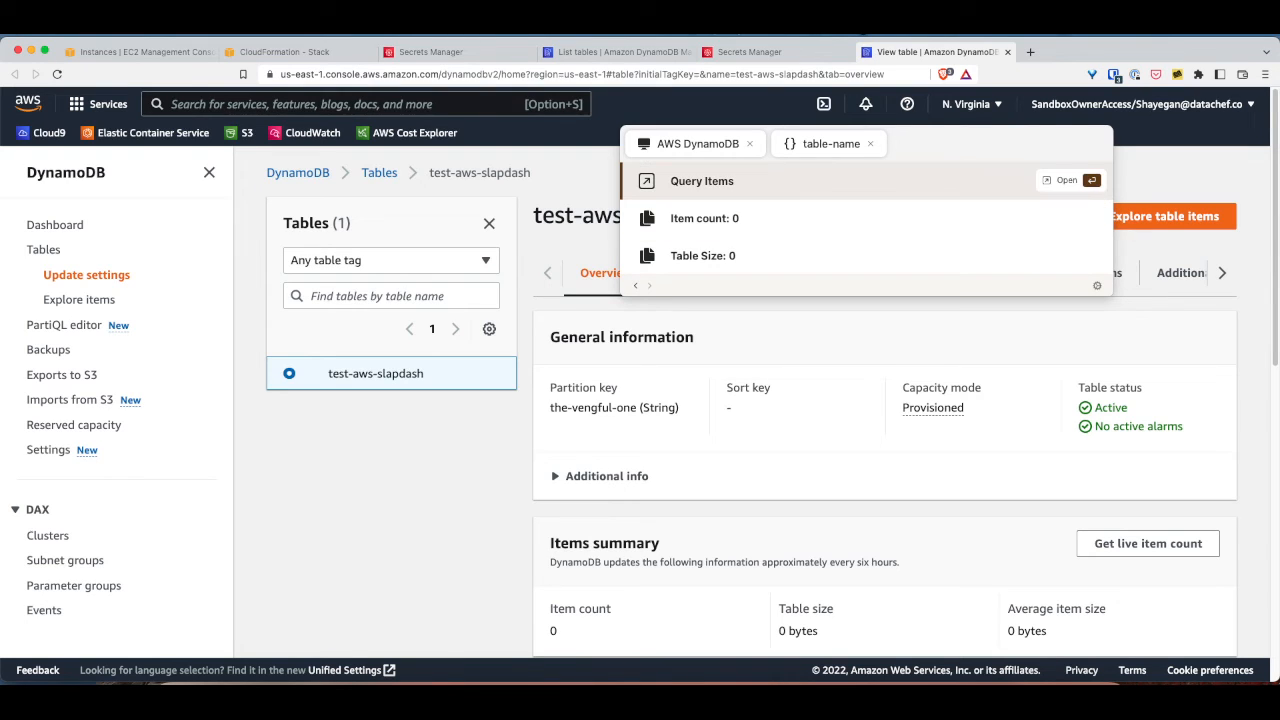
{"action": "key", "text": "Return"}
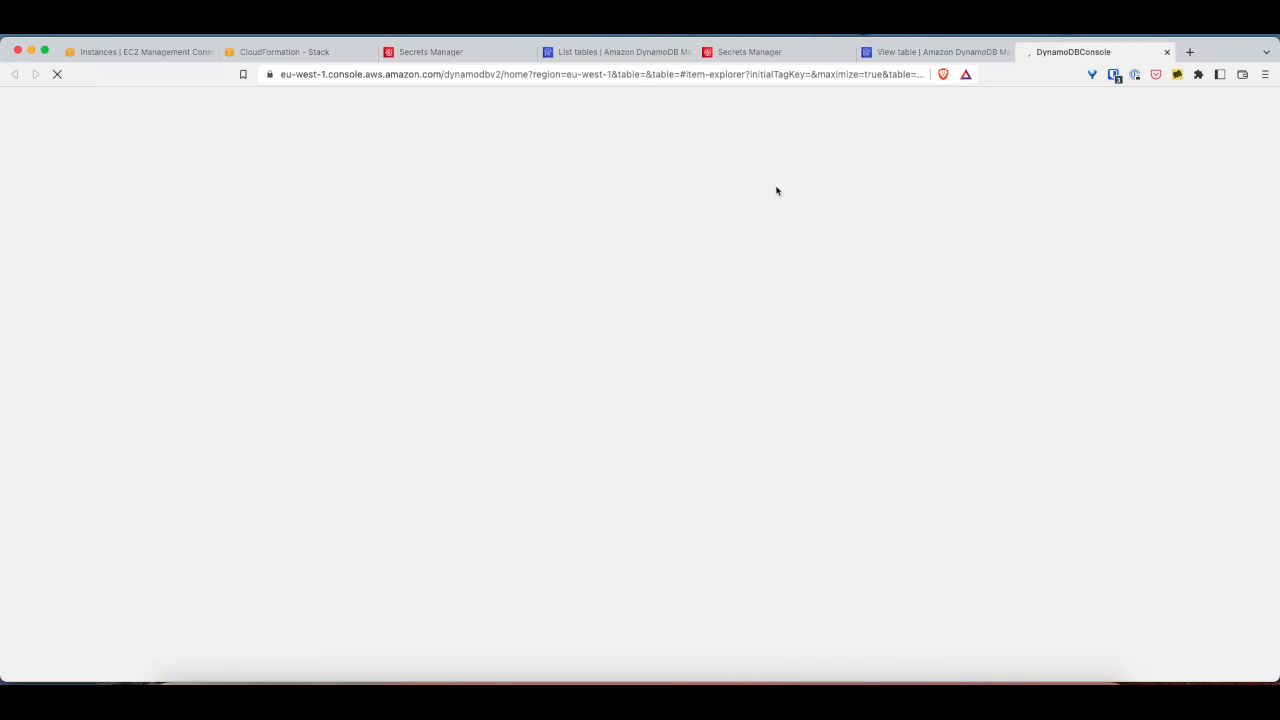
- Return to the us-east-1 DynamoDB console page, reopen test-aws-slapdash from the tables list and explore its items
{"action": "key", "text": "ctrl+shift+Tab"}
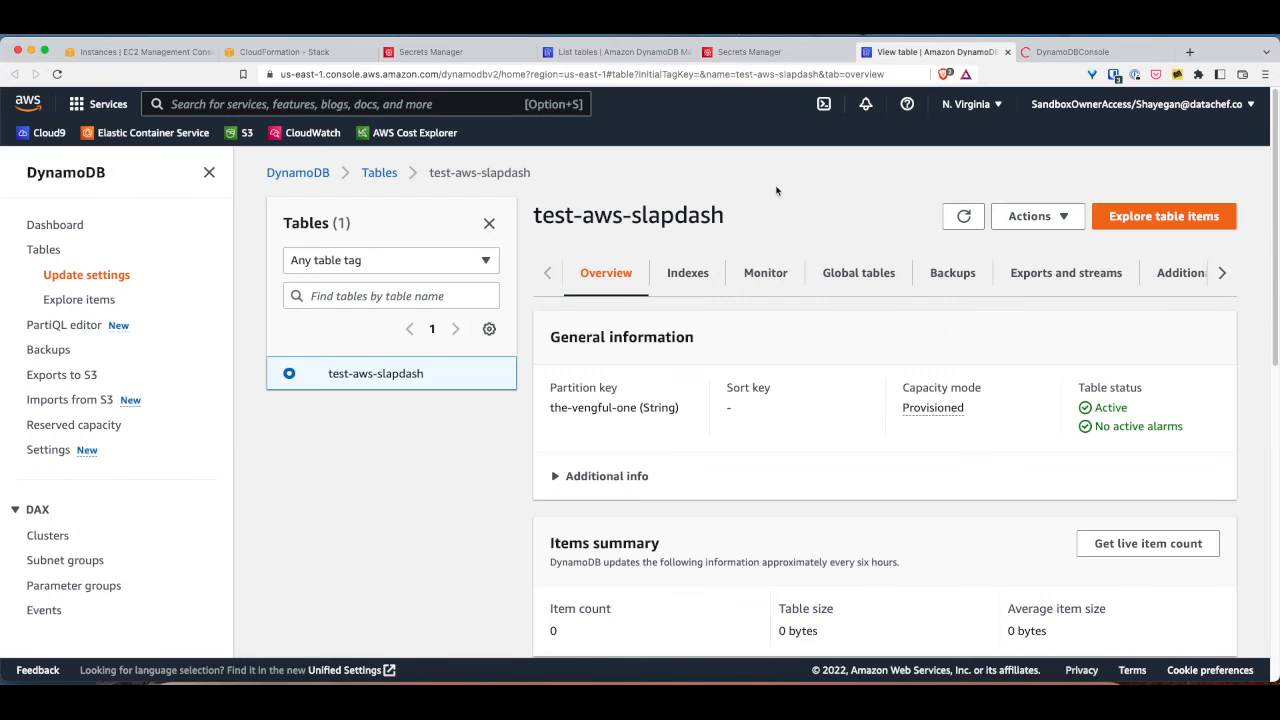
{"action": "left_click", "coordinate": [46, 250]}
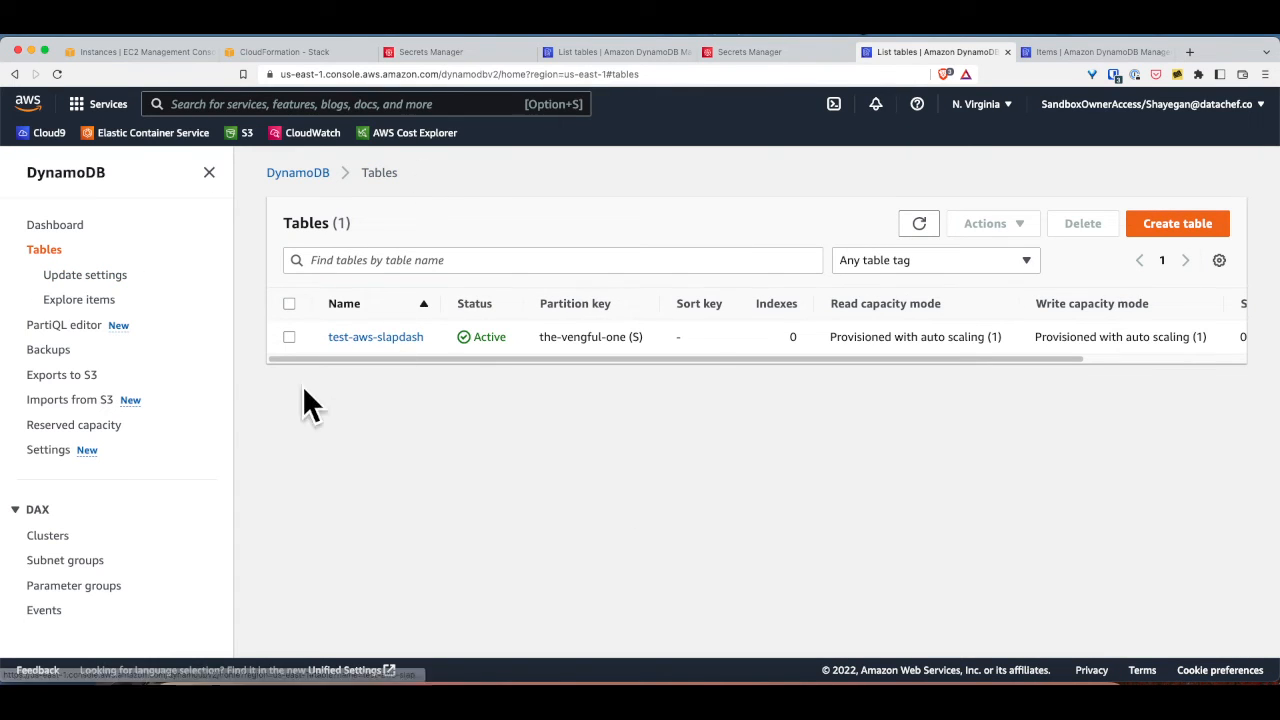
{"action": "left_click", "coordinate": [364, 340]}
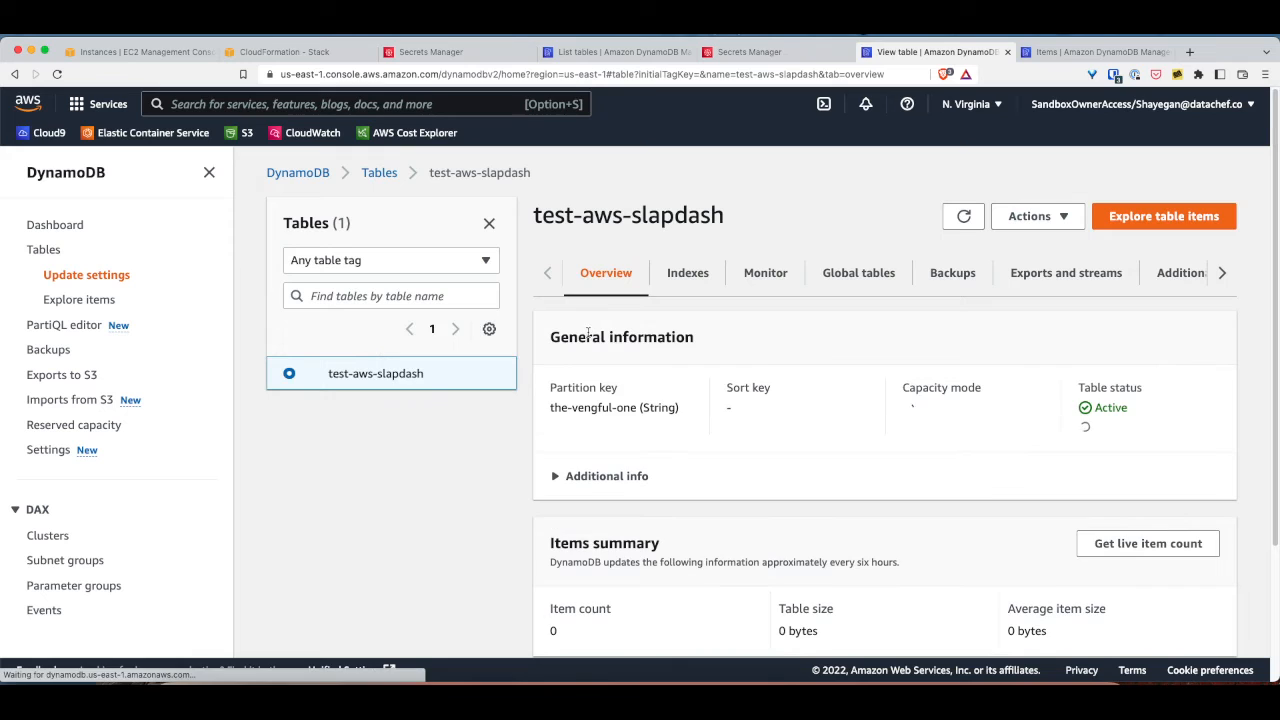
{"action": "left_click", "coordinate": [1152, 224]}
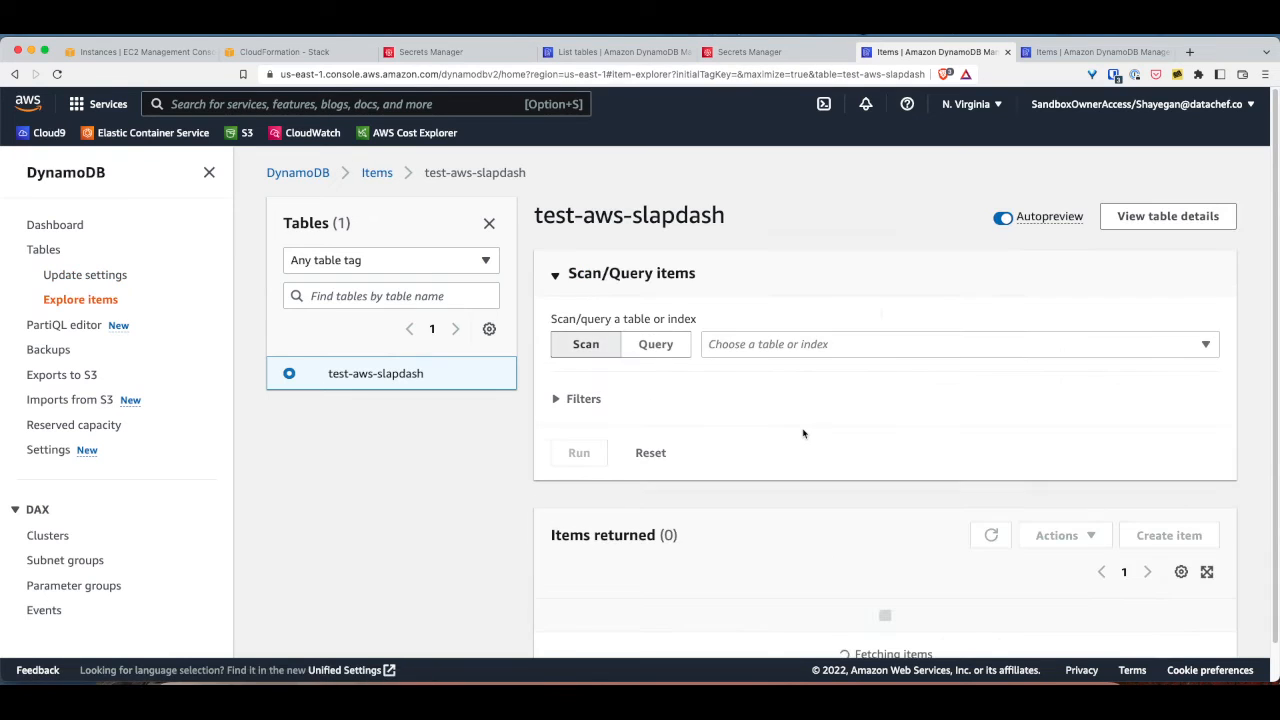
- Switch the eu-west-1 DynamoDB items page to US East (N. Virginia) and close the duplicate test-aws-slapdash items page
{"action": "key", "text": "ctrl+Tab"}
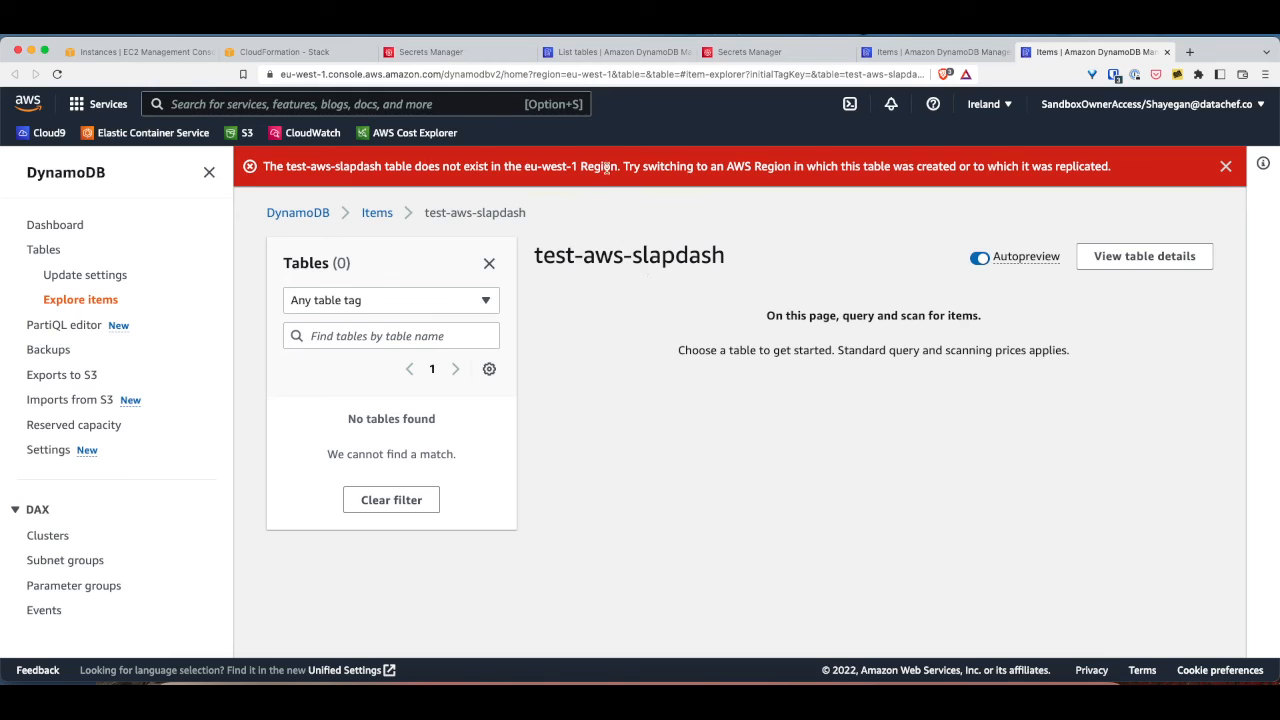
{"action": "left_click", "coordinate": [1004, 110]}
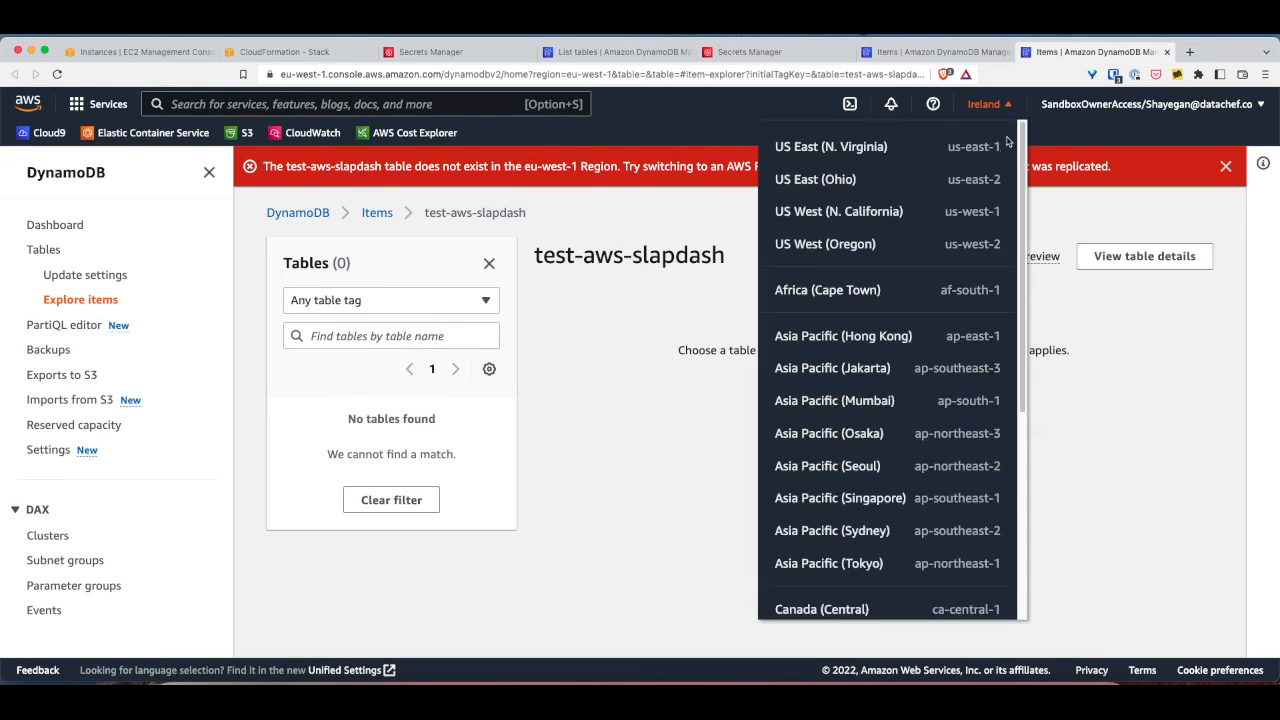
{"action": "left_click", "coordinate": [880, 148]}
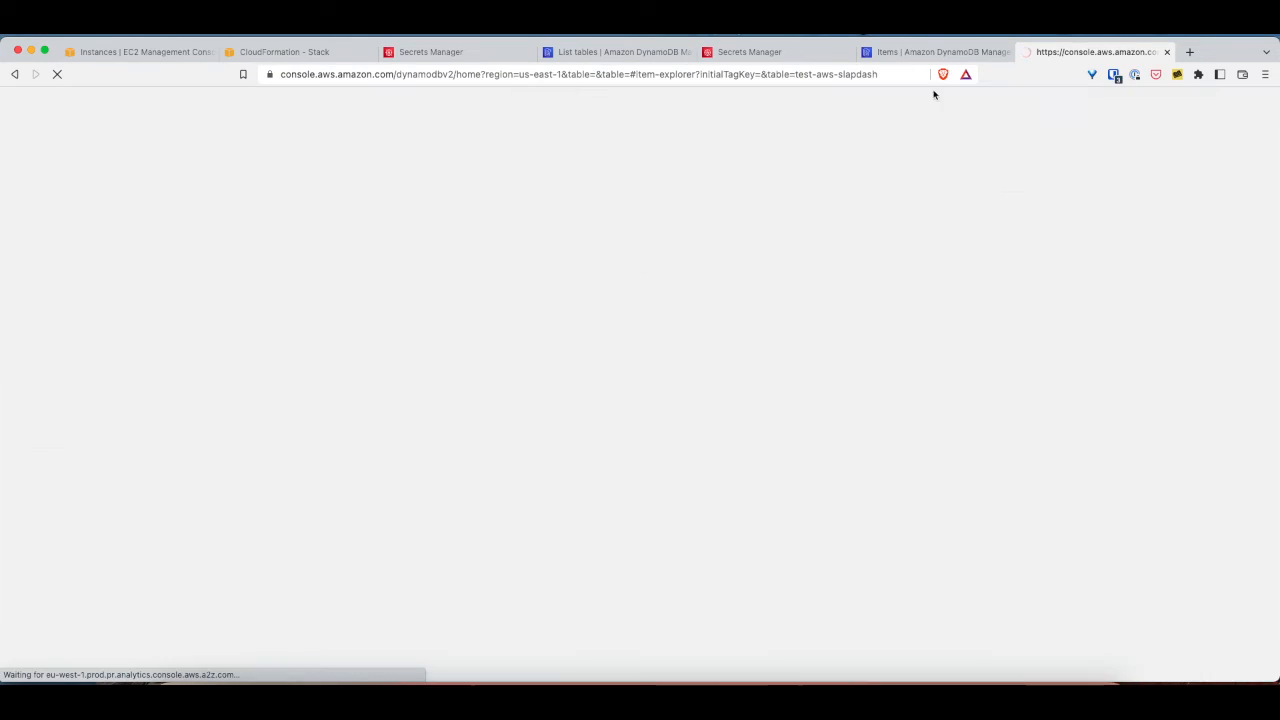
{"action": "left_click", "coordinate": [940, 52]}
{"action": "left_click", "coordinate": [1027, 53]}
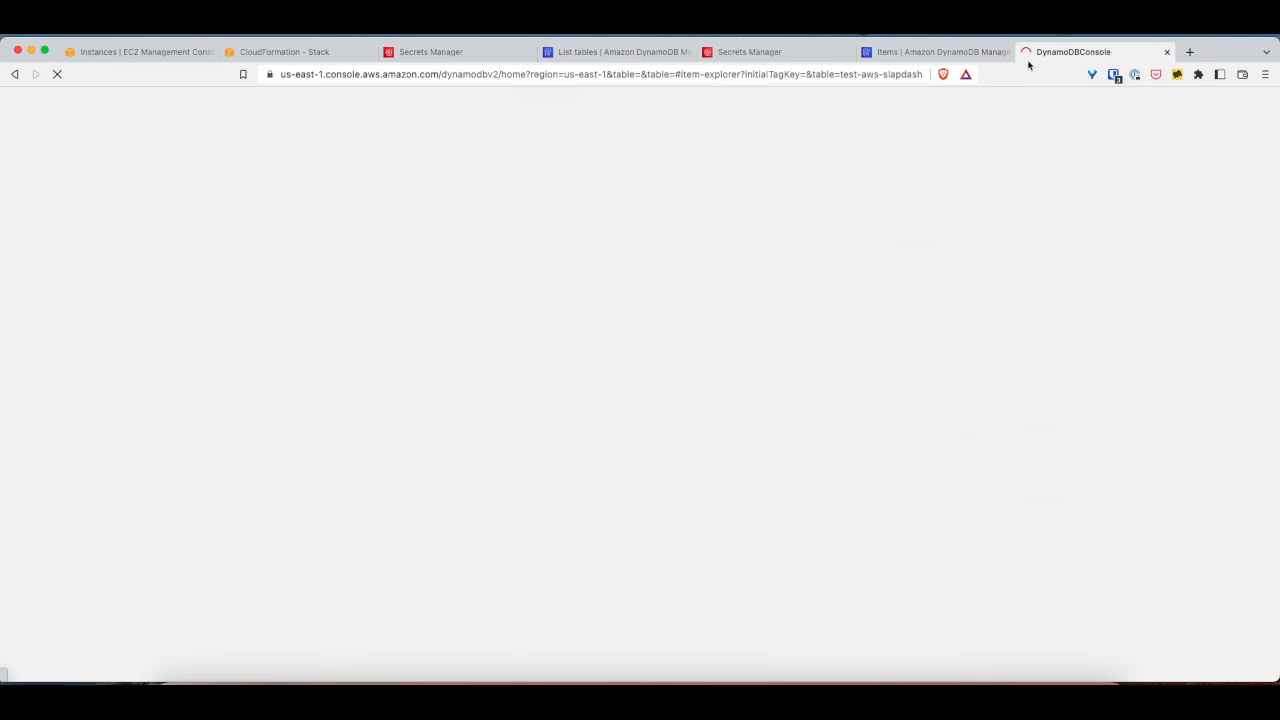
{"action": "left_click", "coordinate": [977, 56]}
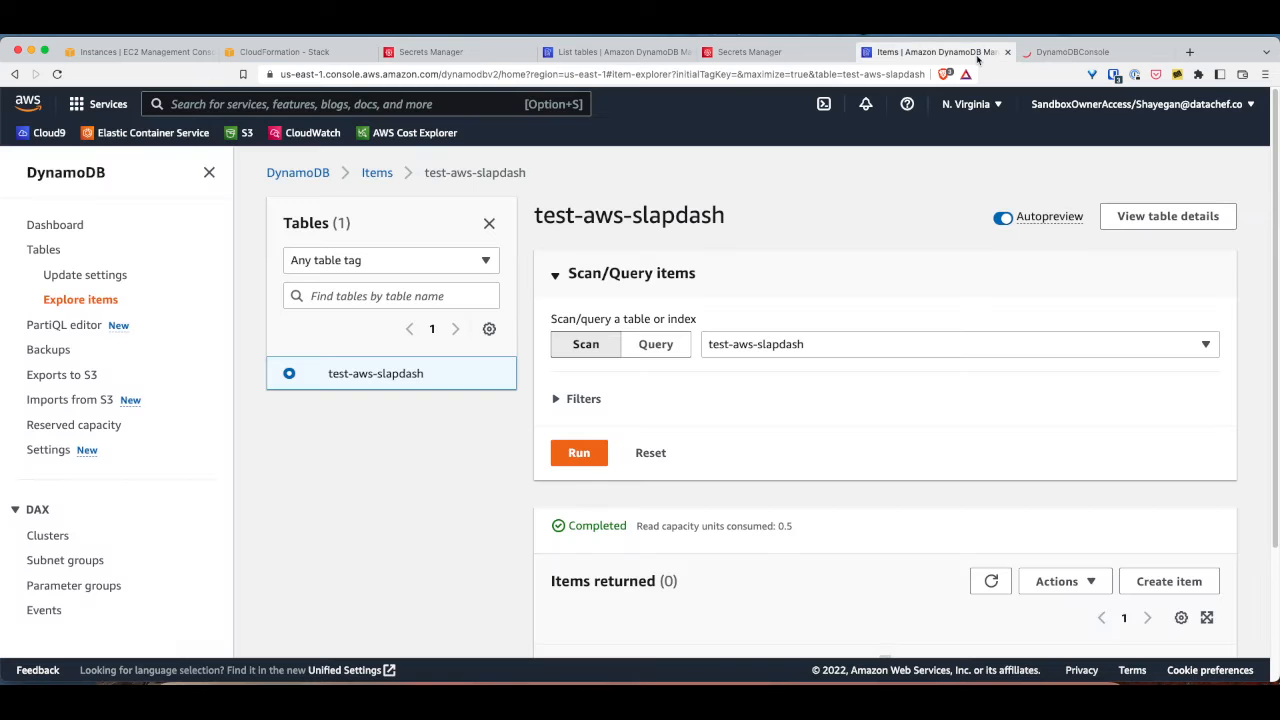
{"action": "key", "text": "super+w"}
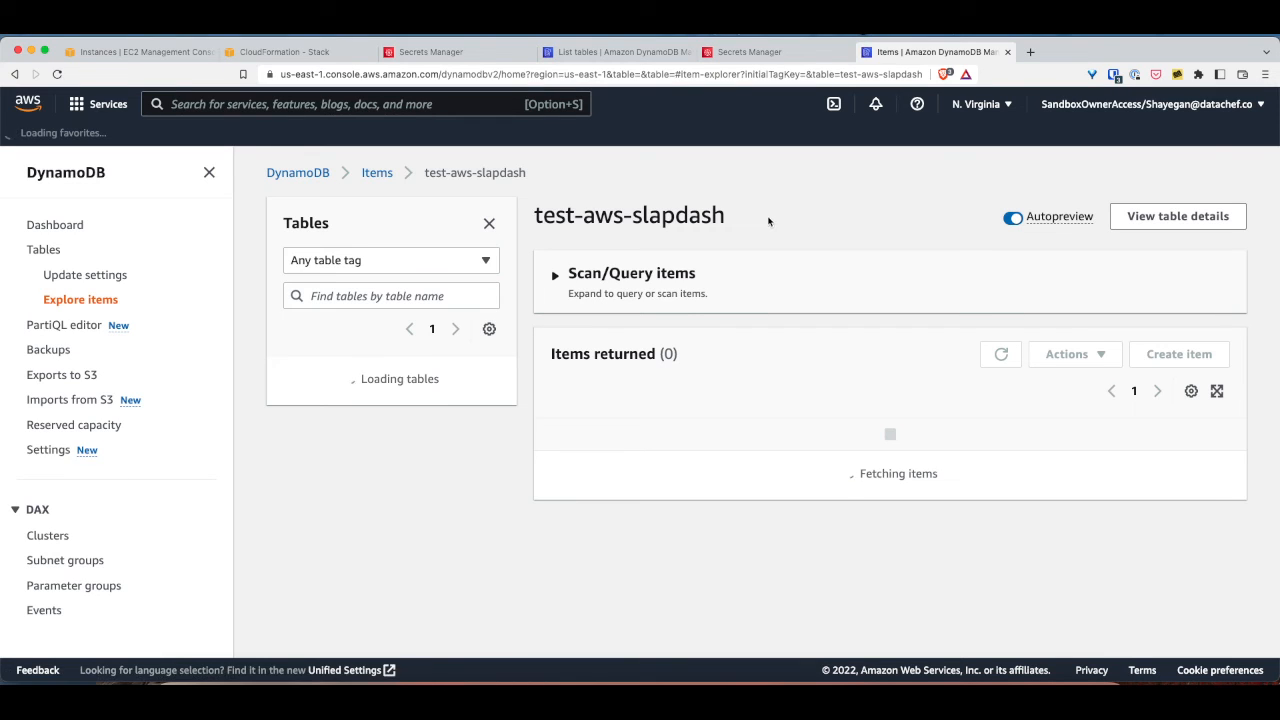
{"action": "left_click_drag", "start_coordinate": [750, 218], "coordinate": [545, 216]}
{"action": "left_click", "coordinate": [616, 257]}
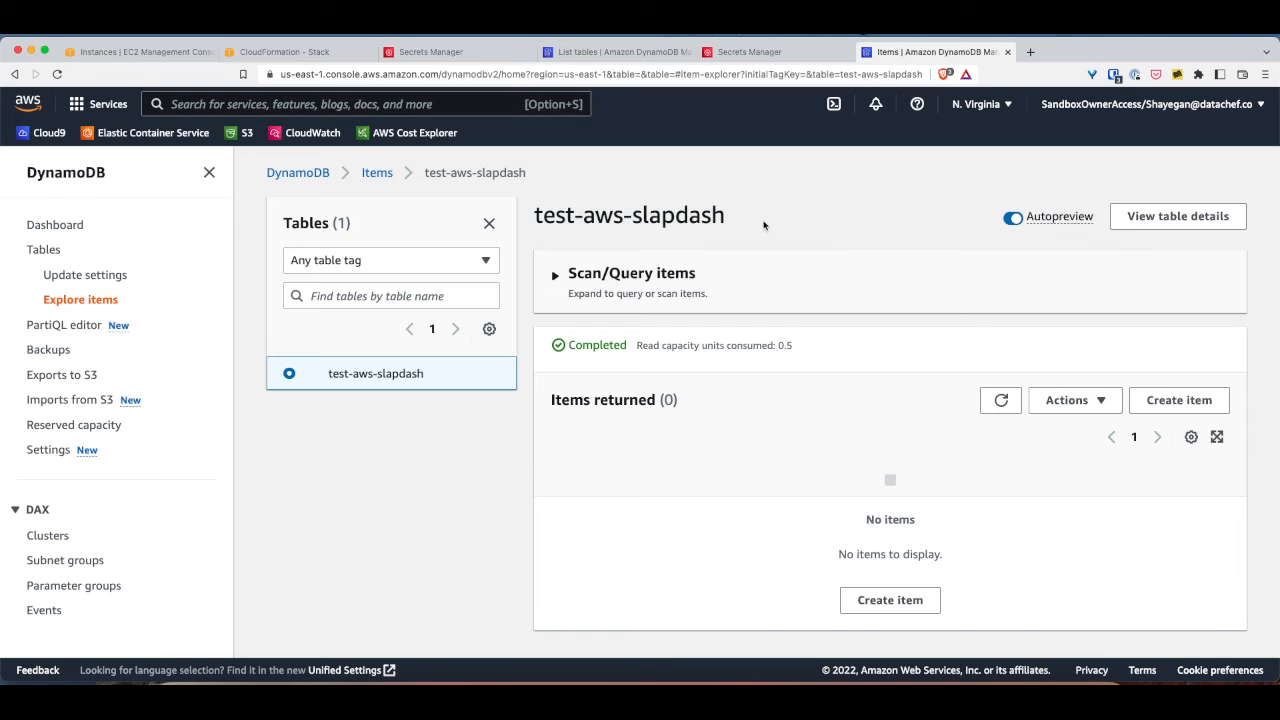
- Switch to the aws-slapdash README in Firefox and review the Set AWS Profile & Region section with its profile and region keys
{"action": "key", "text": "super+t"}
{"action": "left_click", "coordinate": [937, 696]}
{"action": "scroll", "coordinate": [185, 383], "scroll_direction": "up", "scroll_amount": 3}
{"action": "scroll", "coordinate": [185, 383], "scroll_direction": "up", "scroll_amount": 4}
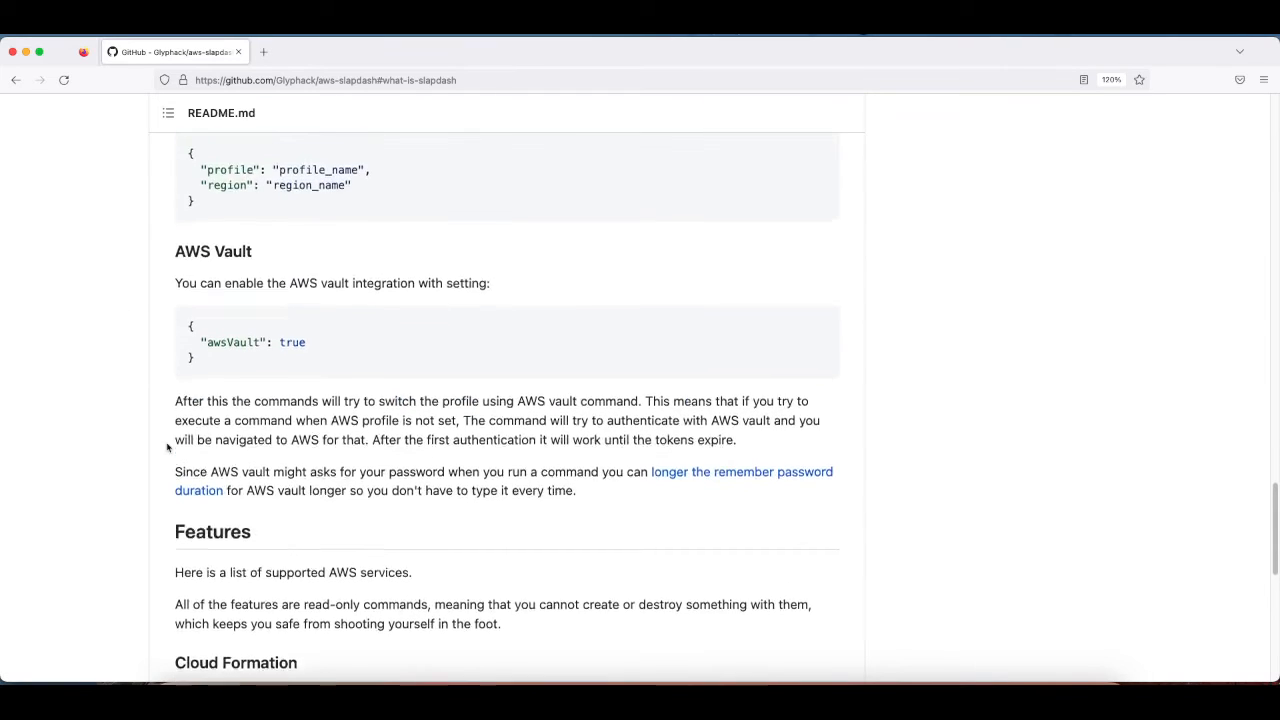
{"action": "mouse_move", "coordinate": [329, 292]}
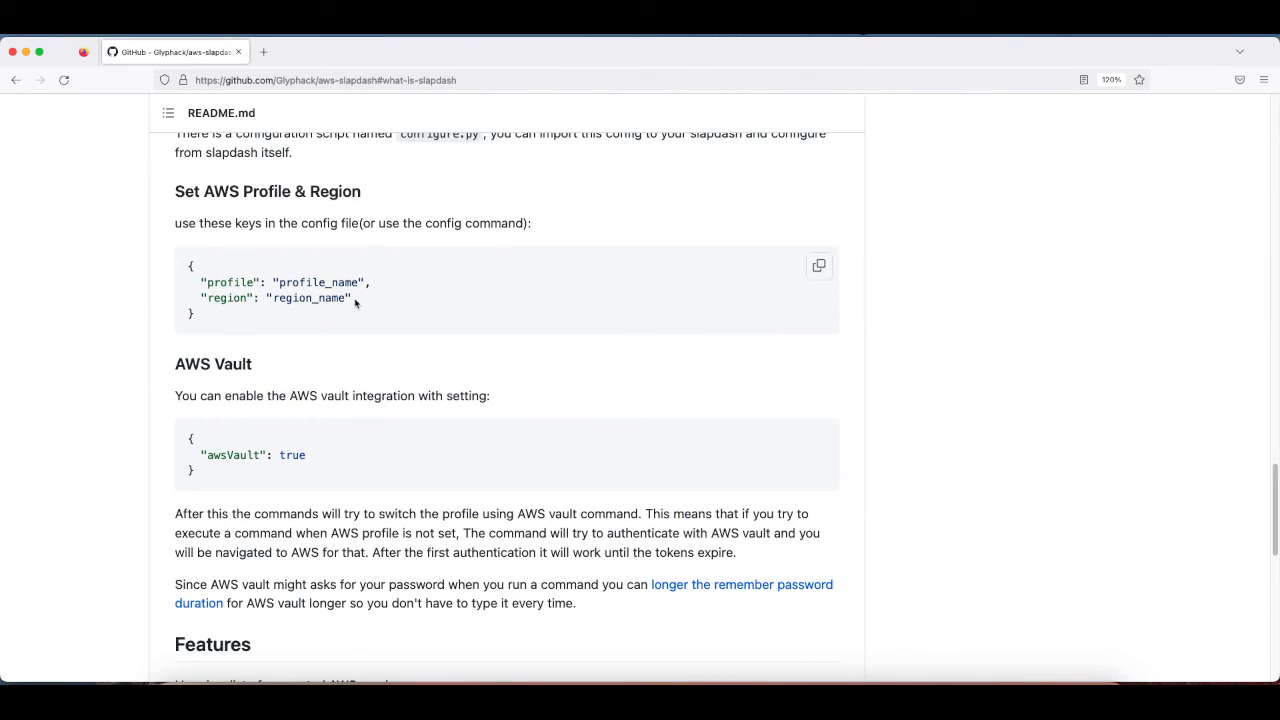
{"action": "left_click_drag", "start_coordinate": [355, 303], "coordinate": [203, 268]}
{"action": "left_click", "coordinate": [205, 270]}
- Switch to the terminal and clear the stored AWS Vault sessions with aws-vault clear
{"action": "left_click", "coordinate": [558, 698]}
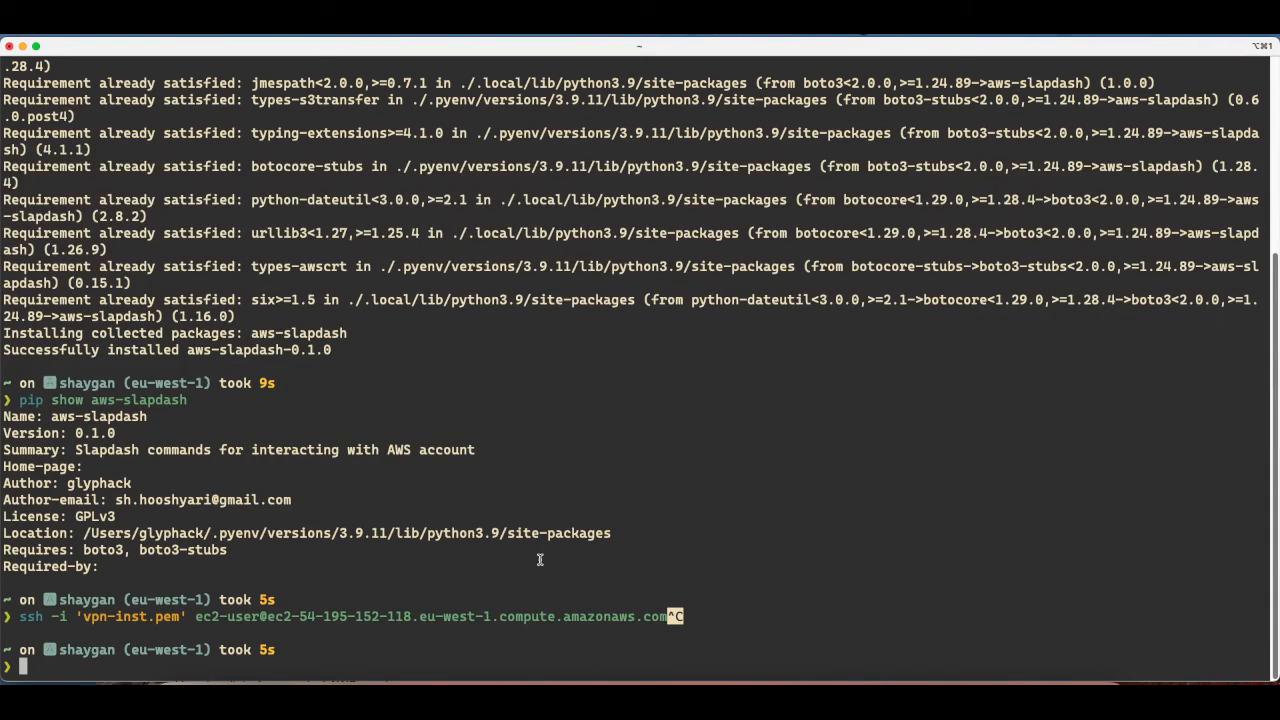
{"action": "type", "text": "aws-vau"}
{"action": "key", "text": "Right"}
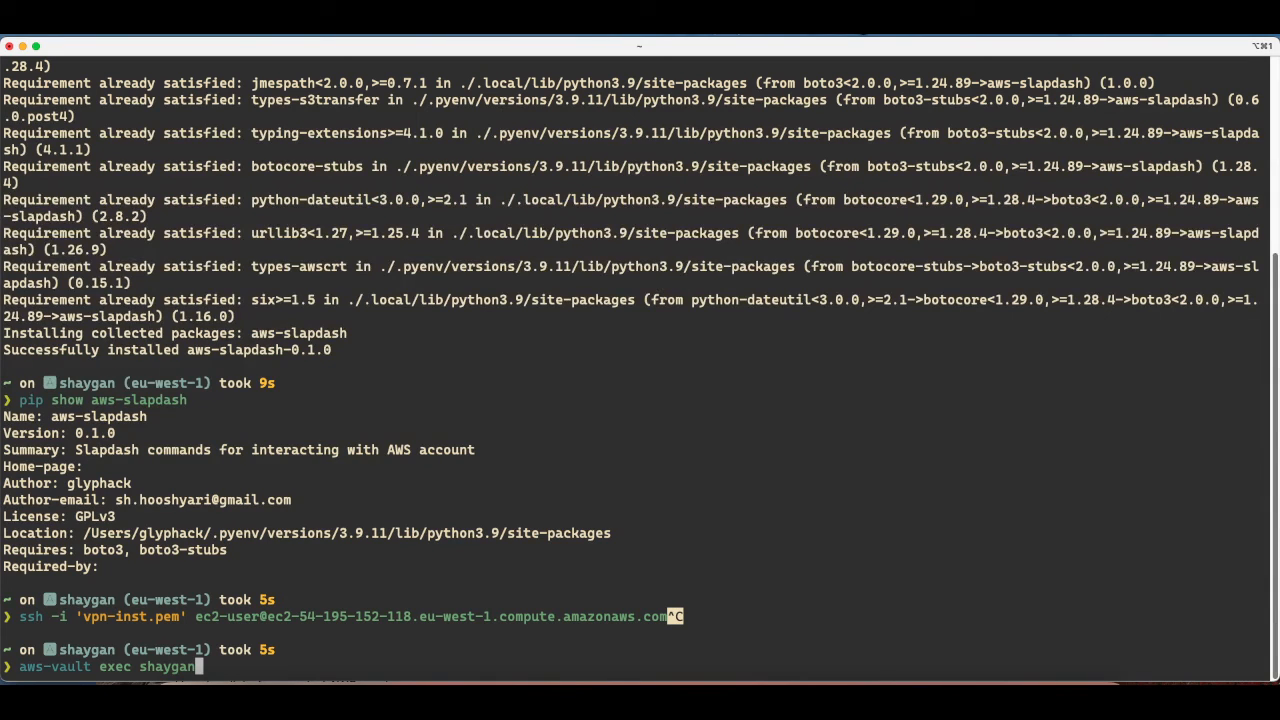
{"action": "key", "text": "ctrl+c"}
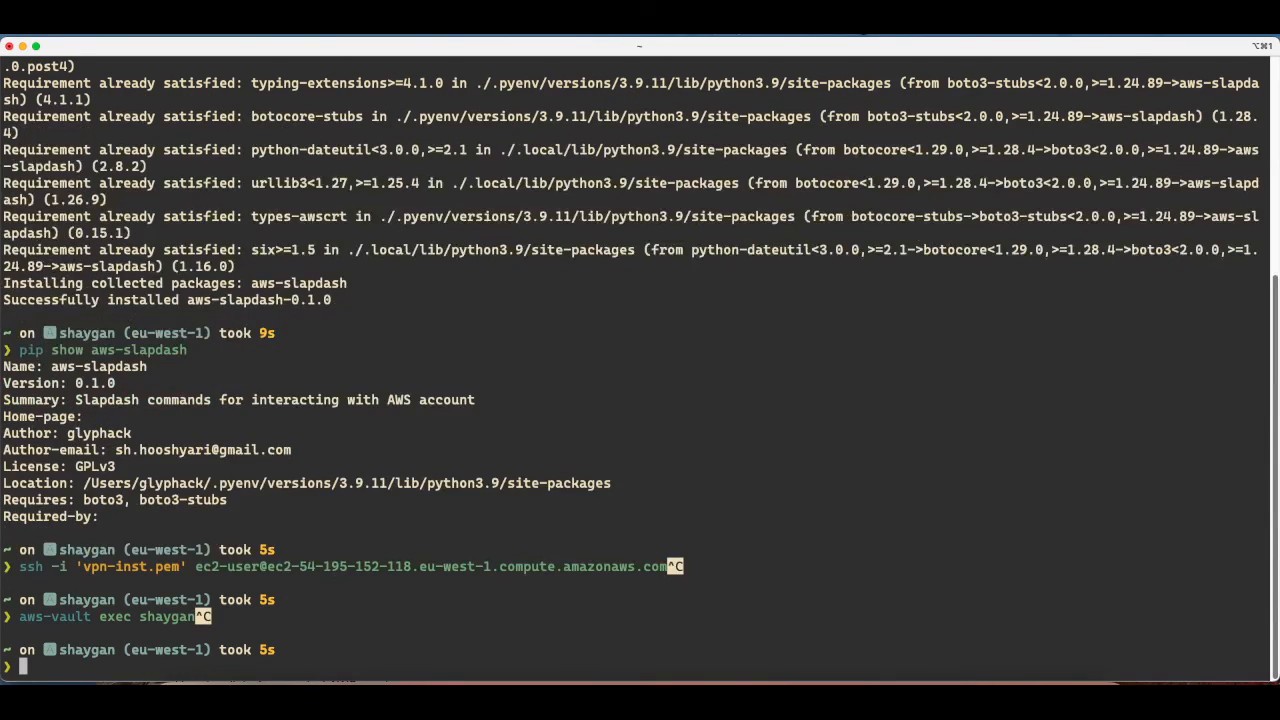
{"action": "type", "text": "aws-vault clear"}
{"action": "key", "text": "Return"}
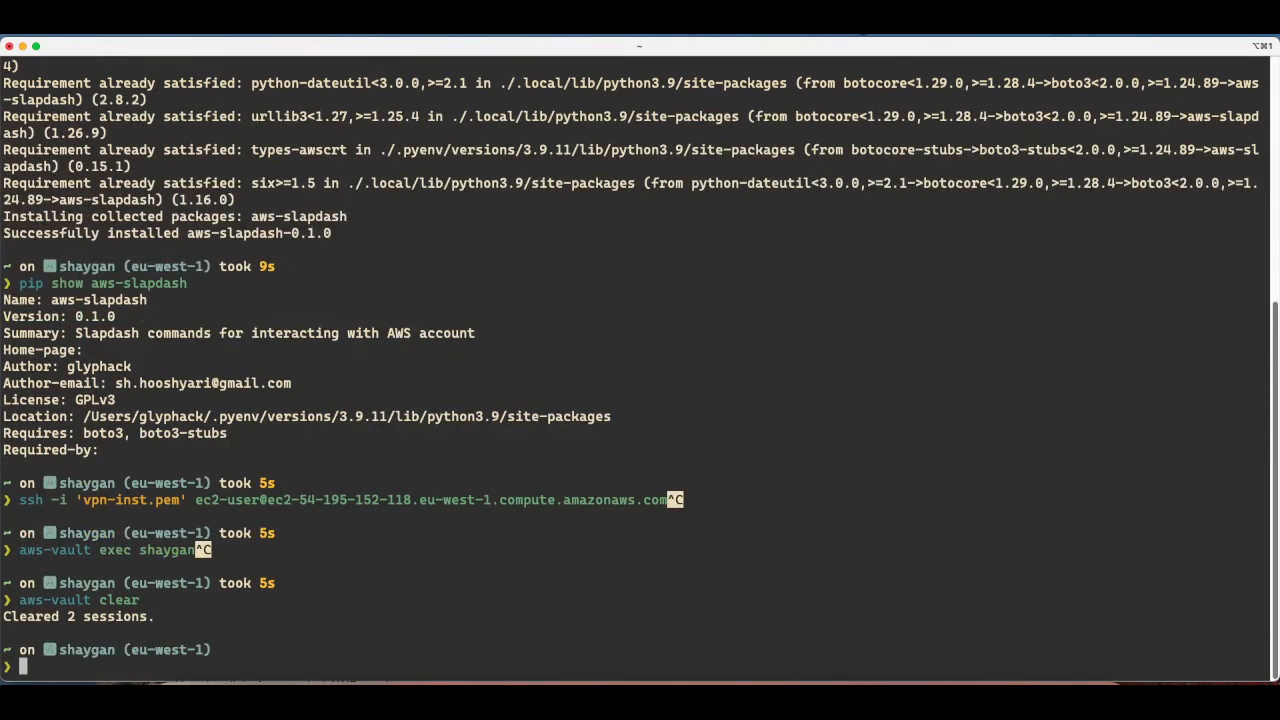
- List the S3 buckets with aws s3 ls and clear the active AWS profile with acp
{"action": "type", "text": "aws s3 ls"}
{"action": "key", "text": "Return"}
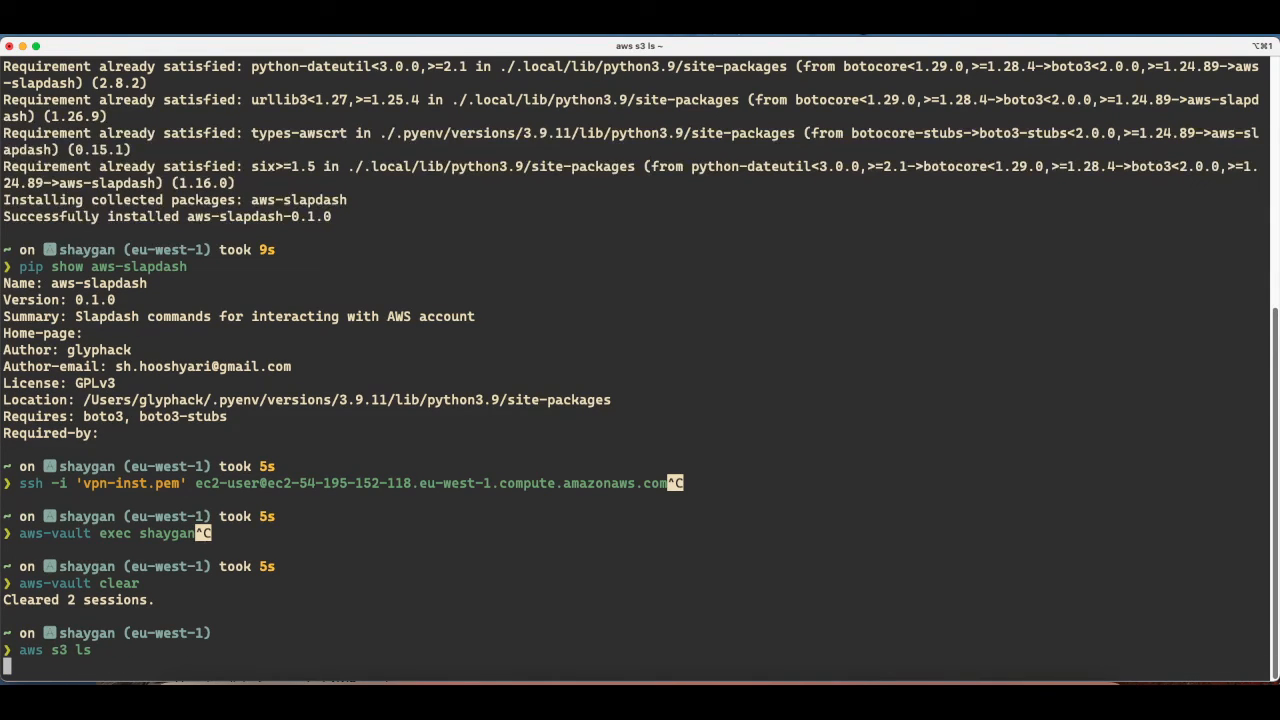
{"action": "type", "text": "as"}
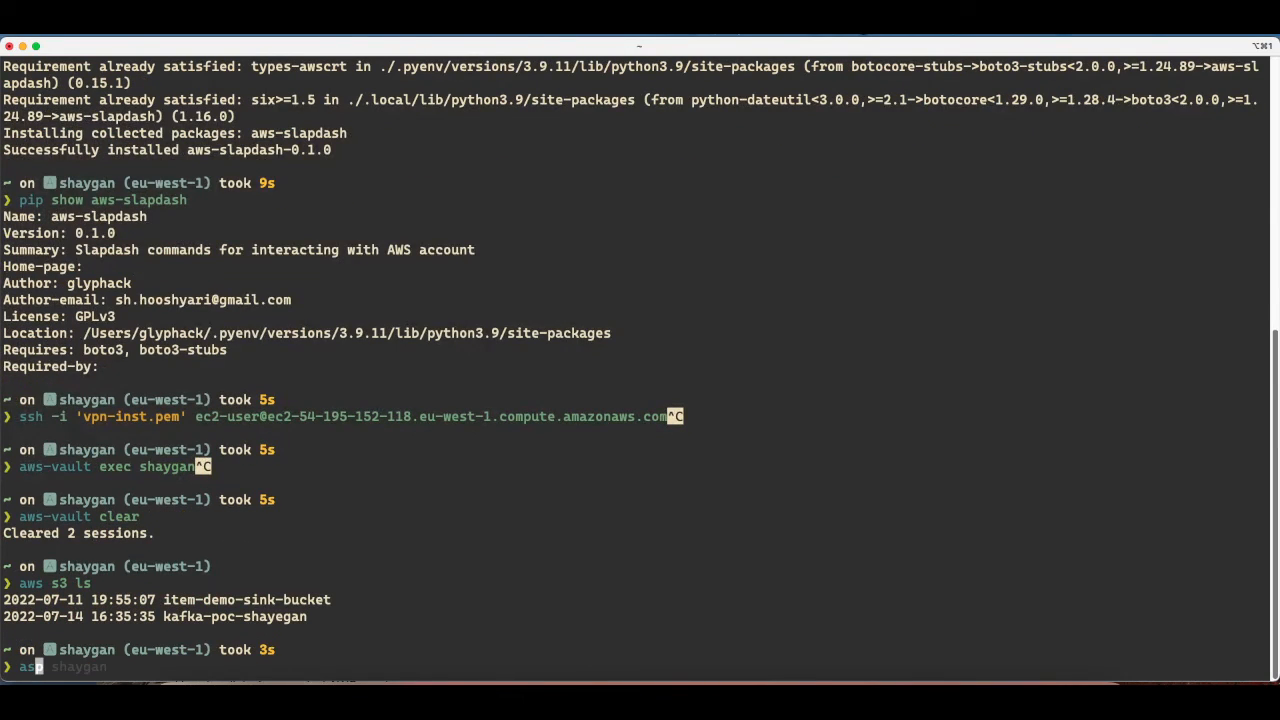
{"action": "key", "text": "BackSpace"}
{"action": "type", "text": "cp"}
{"action": "key", "text": "Return"}
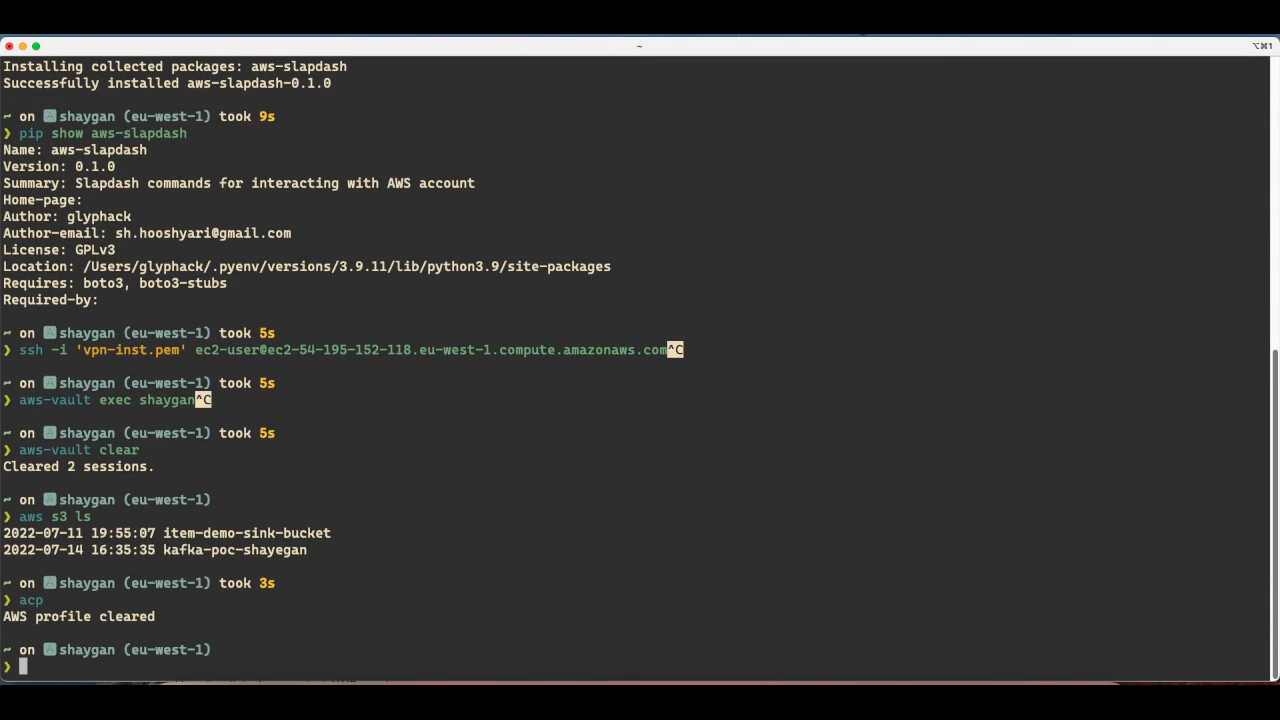
- Rerun aws s3 ls without an active profile and clear the terminal screen
{"action": "type", "text": "acp"}
{"action": "key", "text": "Up"}
{"action": "key", "text": "Return"}
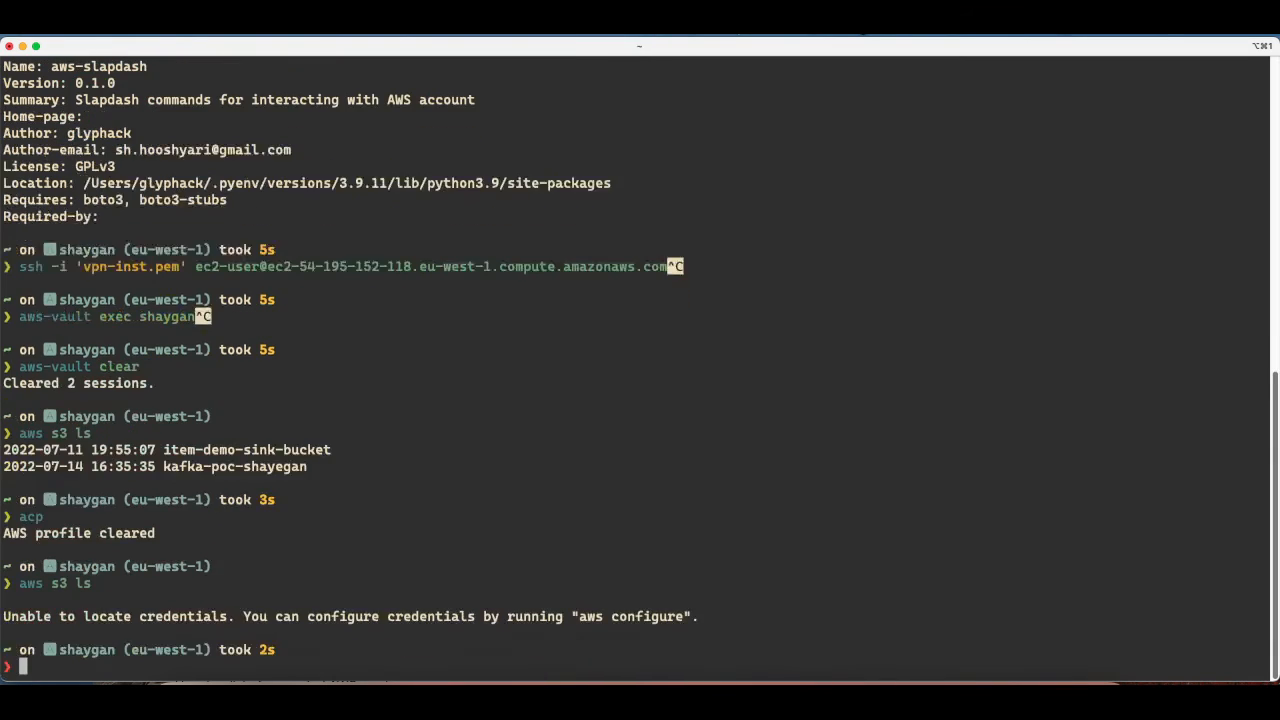
{"action": "type", "text": "cl"}
{"action": "key", "text": "BackSpace"}
{"action": "key", "text": "BackSpace"}
{"action": "key", "text": "ctrl+l"}
- Bring up Slapdash, search for ec2 and run the AWS Ec2 command
{"action": "key", "text": "super+space"}
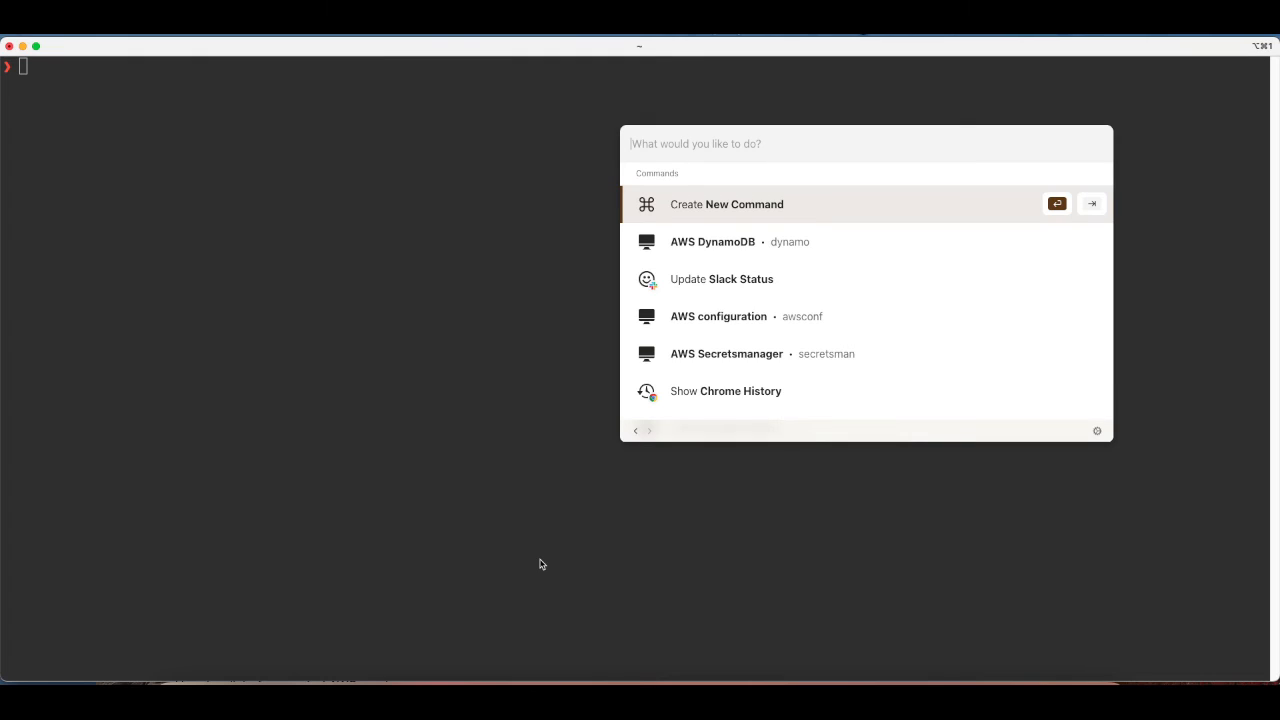
{"action": "type", "text": "aws d"}
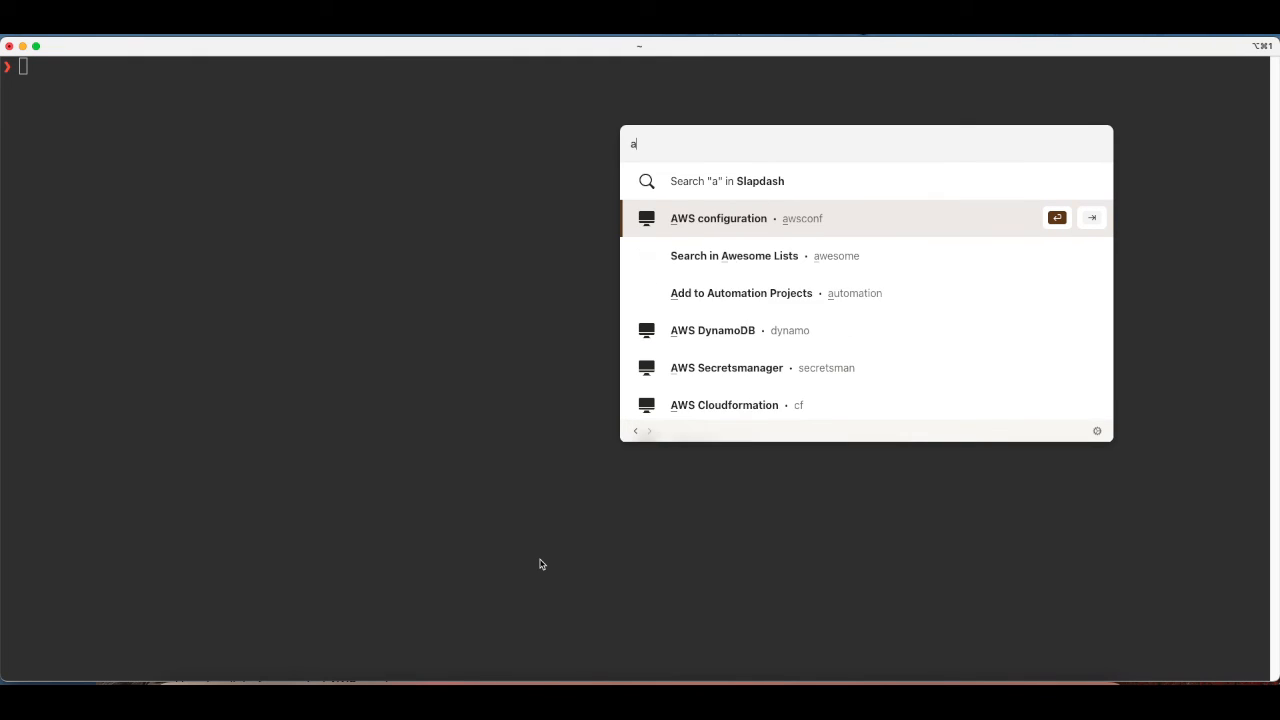
{"action": "key", "text": "BackSpace"}
{"action": "key", "text": "BackSpace"}
{"action": "key", "text": "BackSpace"}
{"action": "key", "text": "BackSpace"}
{"action": "key", "text": "BackSpace"}
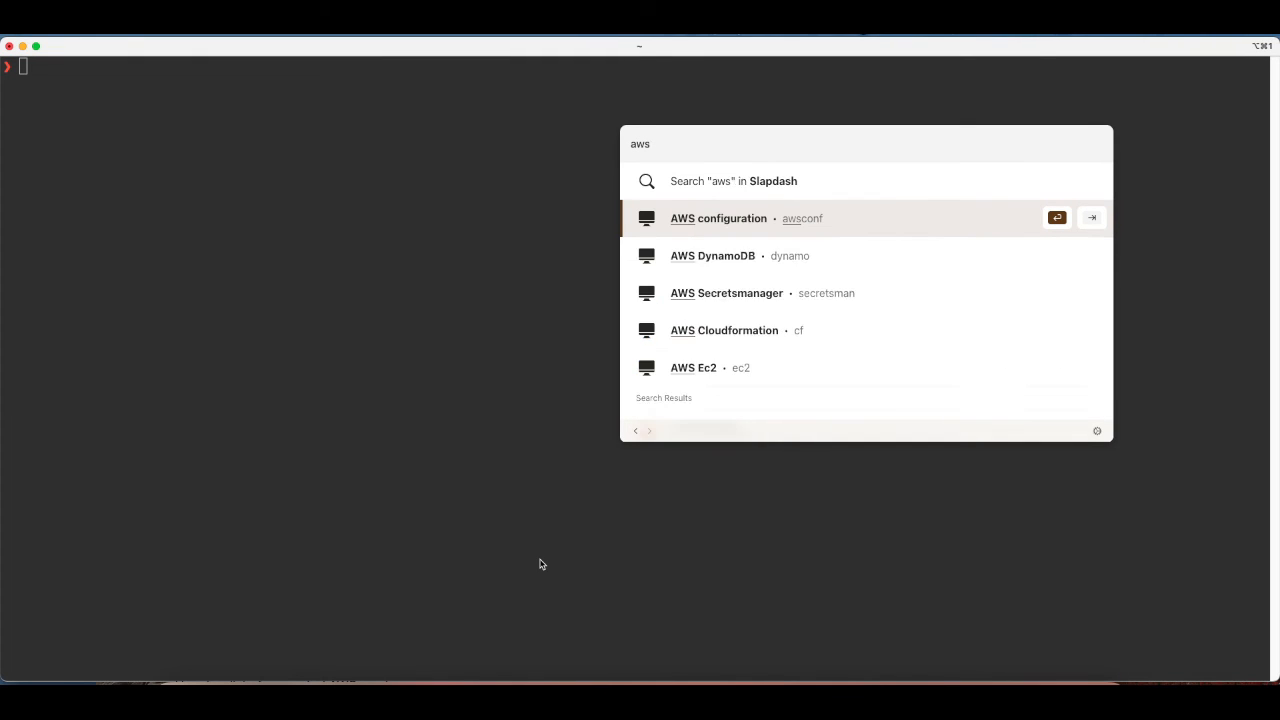
{"action": "type", "text": "ec2"}
{"action": "key", "text": "Return"}
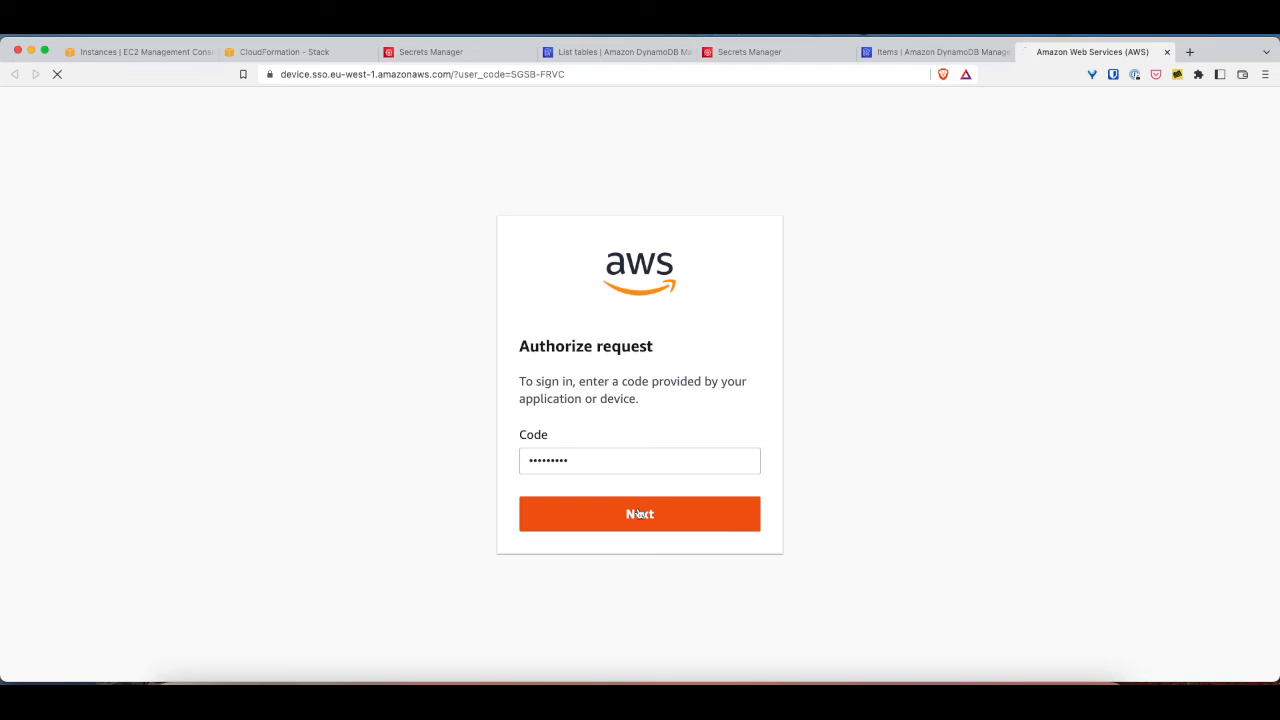
- Approve the AWS sign-in request in the browser and run the AWS Ec2 command again in Slapdash
{"action": "left_click", "coordinate": [637, 513]}
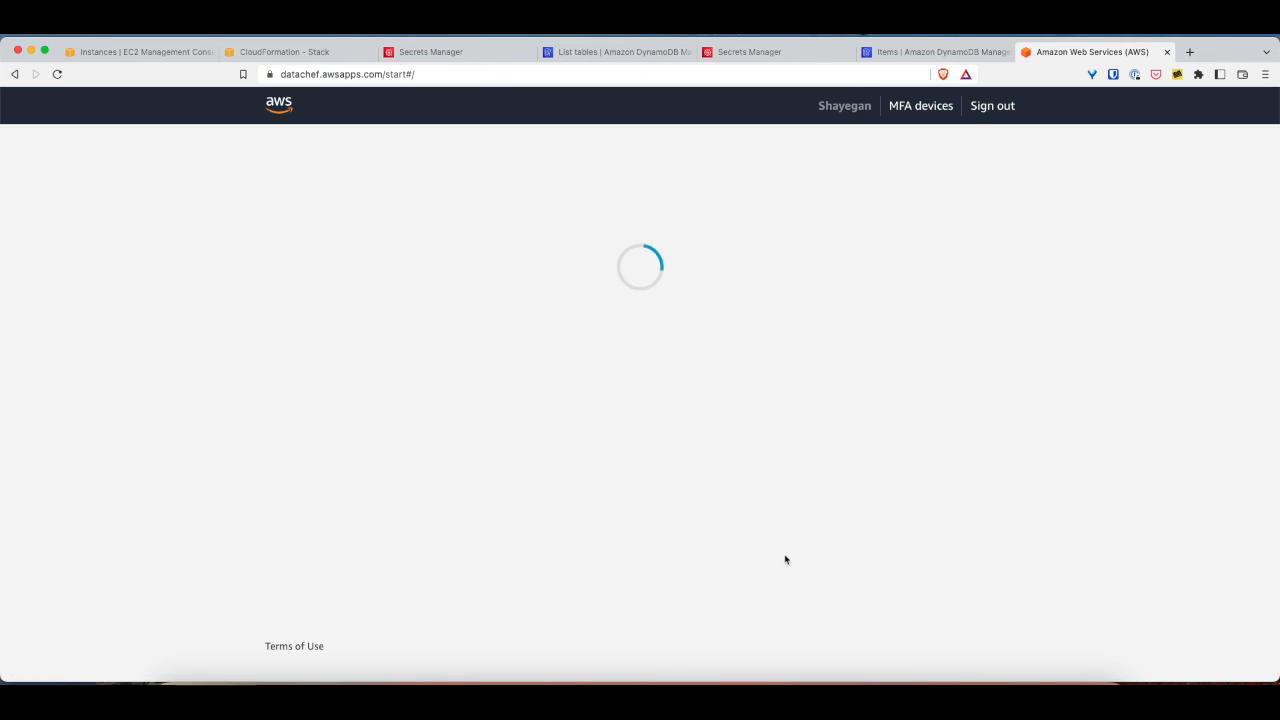
{"action": "left_click", "coordinate": [656, 474]}
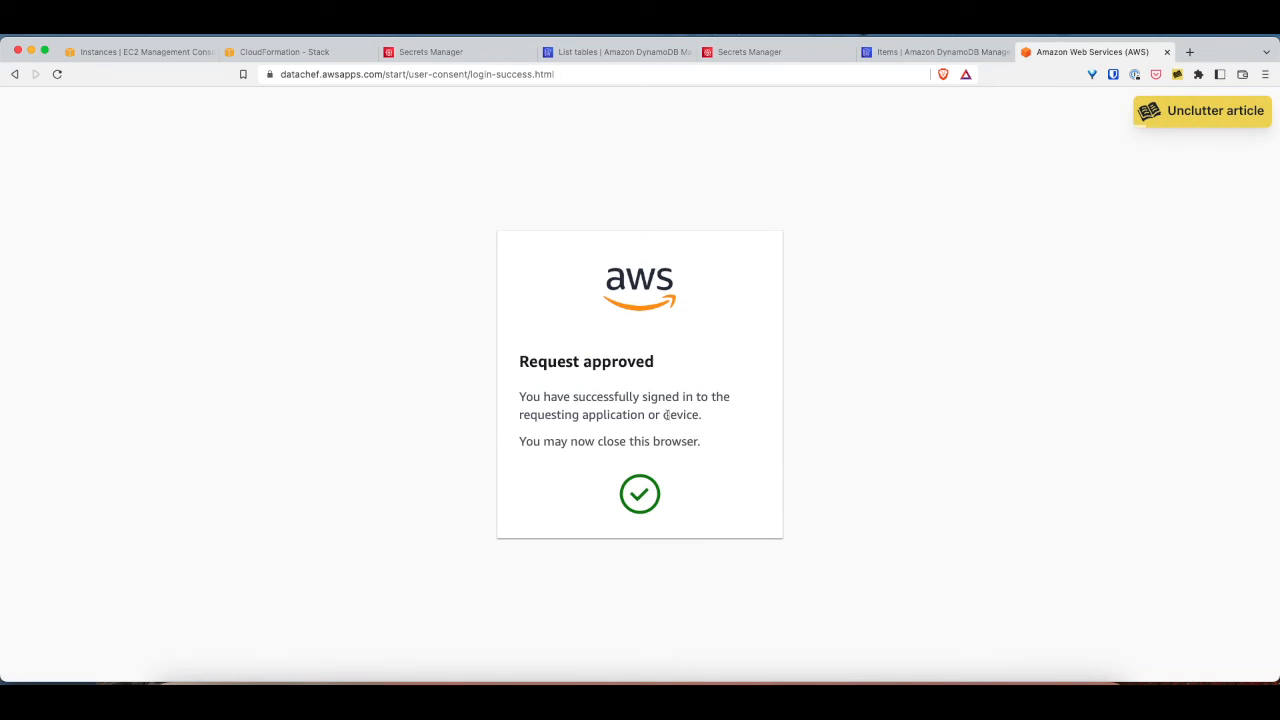
{"action": "key", "text": "Escape"}
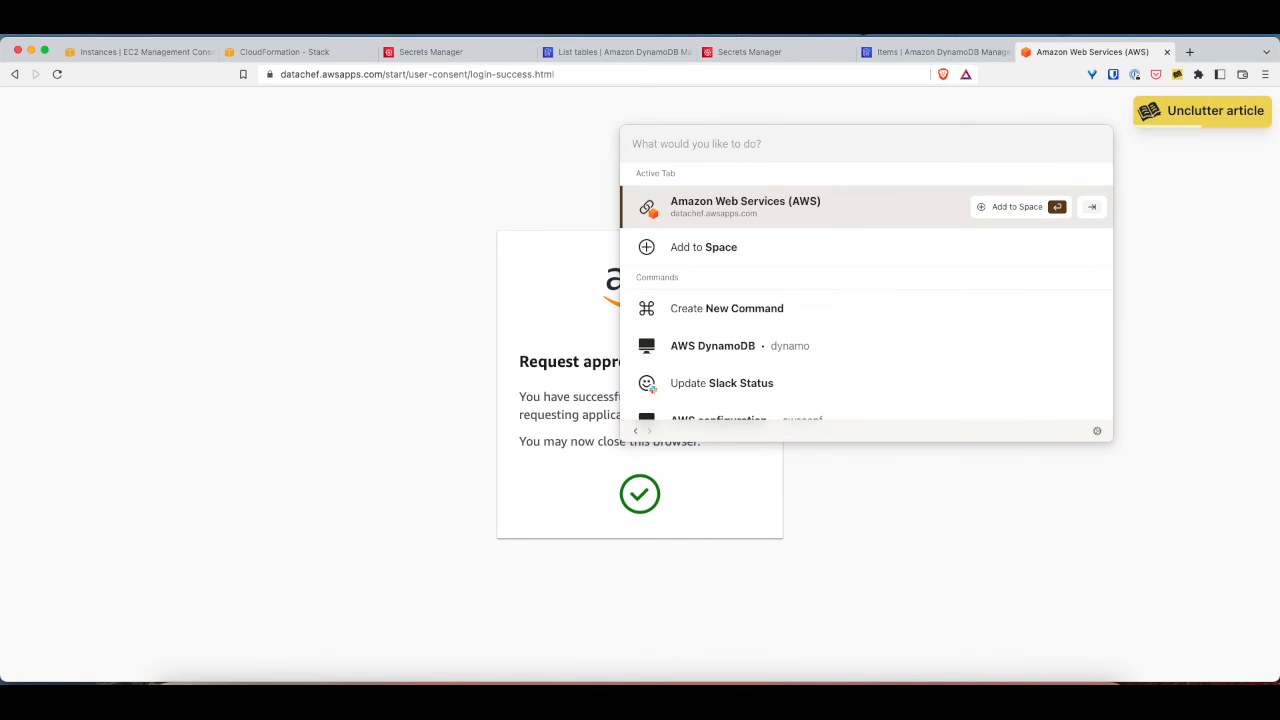
{"action": "type", "text": "ec2"}
{"action": "key", "text": "Return"}
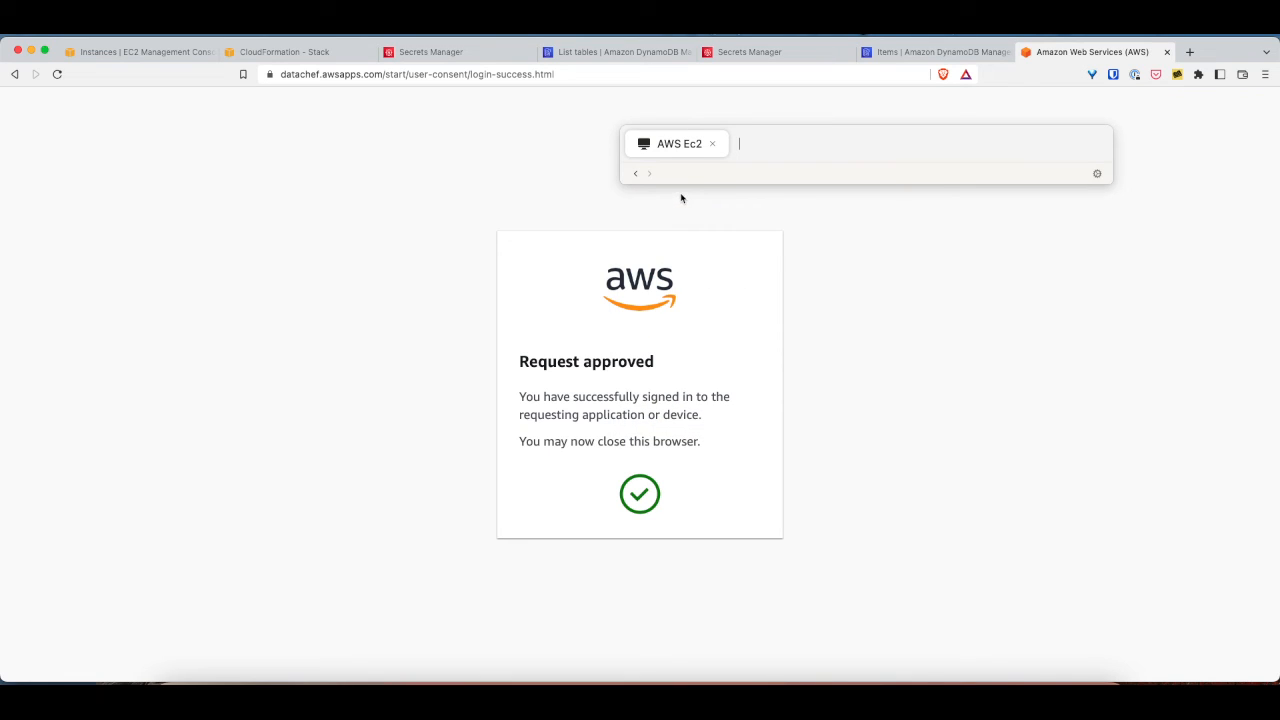
- Close the AWS Ec2 command, set the region to eu-west-1 in the AWS configuration command and save
{"action": "left_click", "coordinate": [712, 144]}
{"action": "type", "text": "con"}
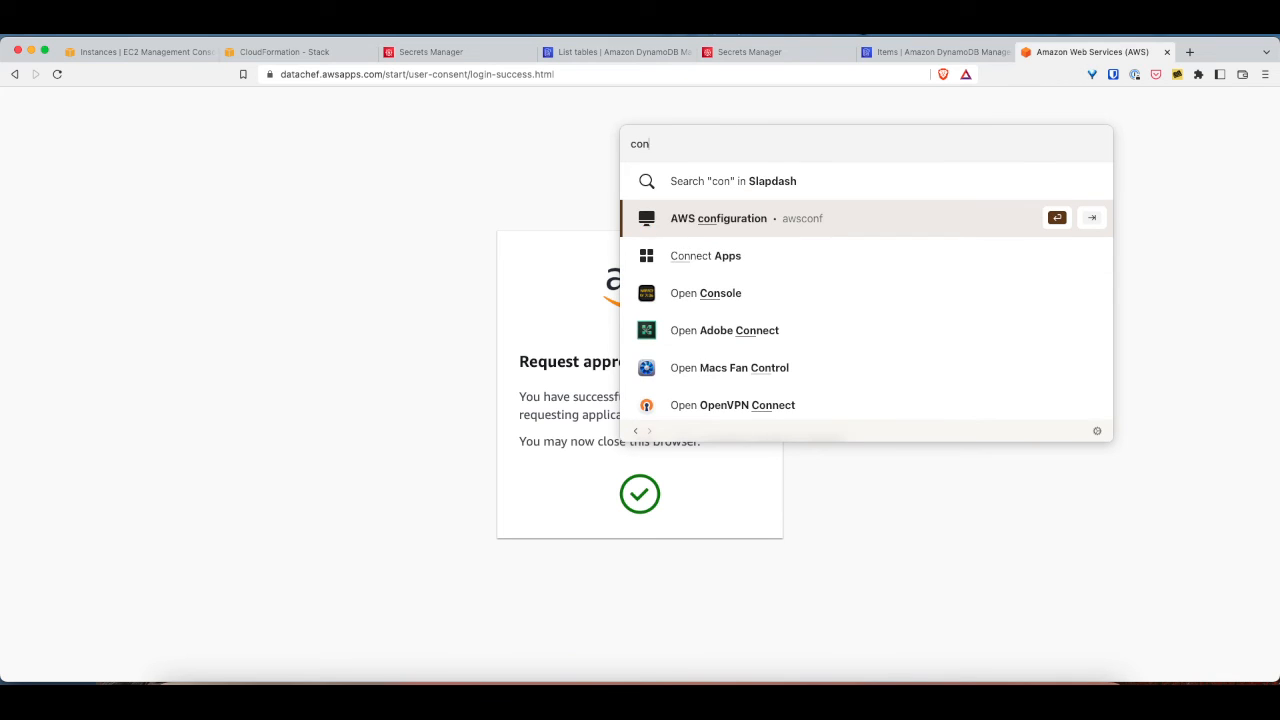
{"action": "key", "text": "Return"}
{"action": "left_click", "coordinate": [711, 298]}
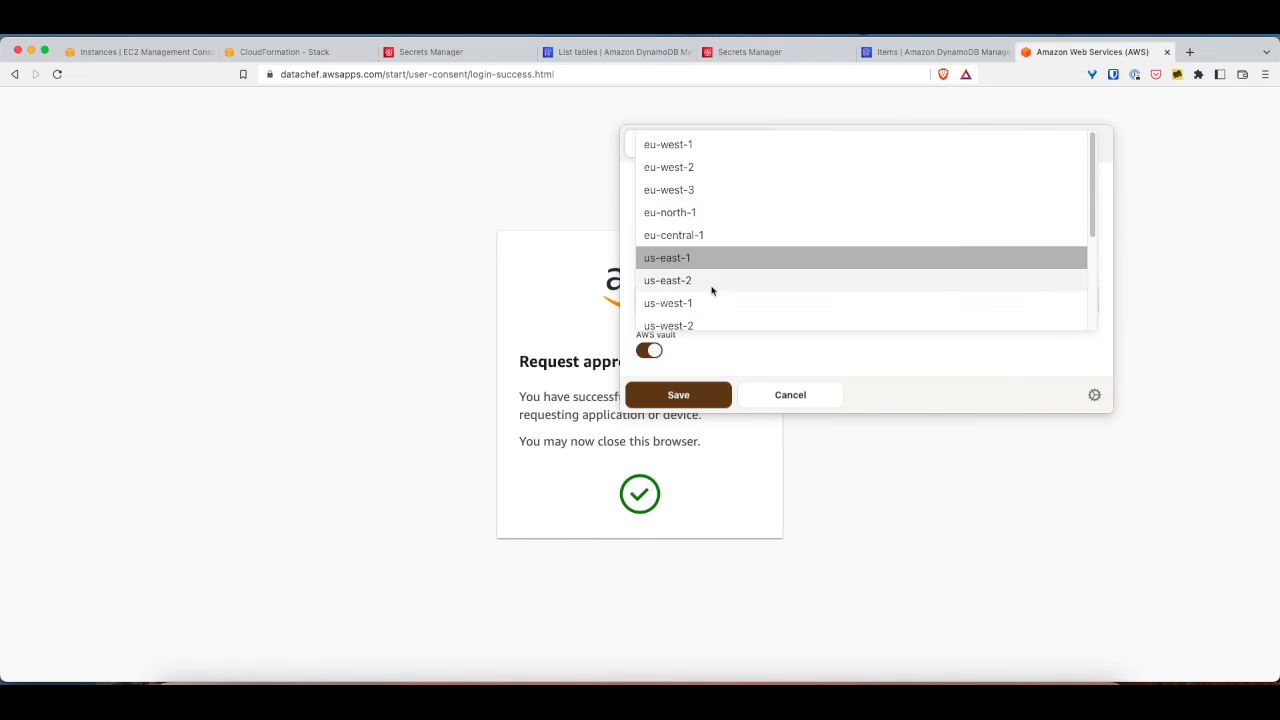
{"action": "left_click", "coordinate": [711, 140]}
{"action": "left_click", "coordinate": [664, 398]}
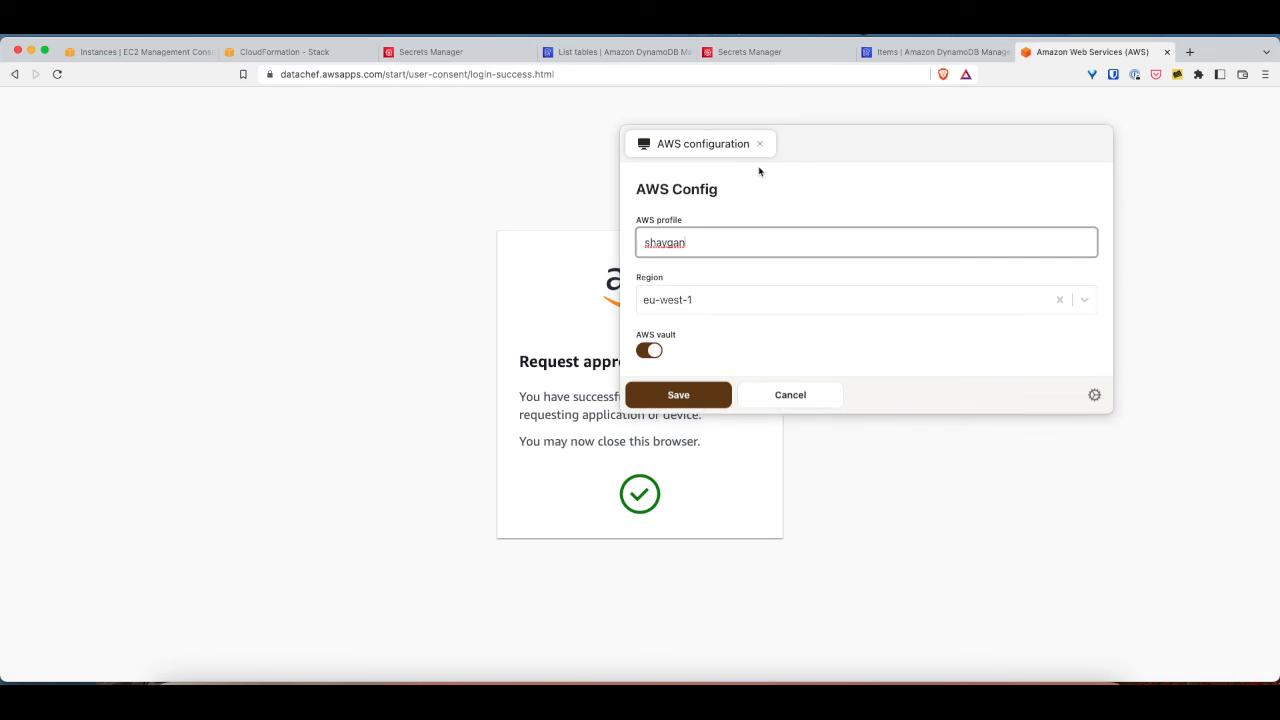
{"action": "left_click", "coordinate": [708, 394]}
{"action": "key", "text": "Escape"}
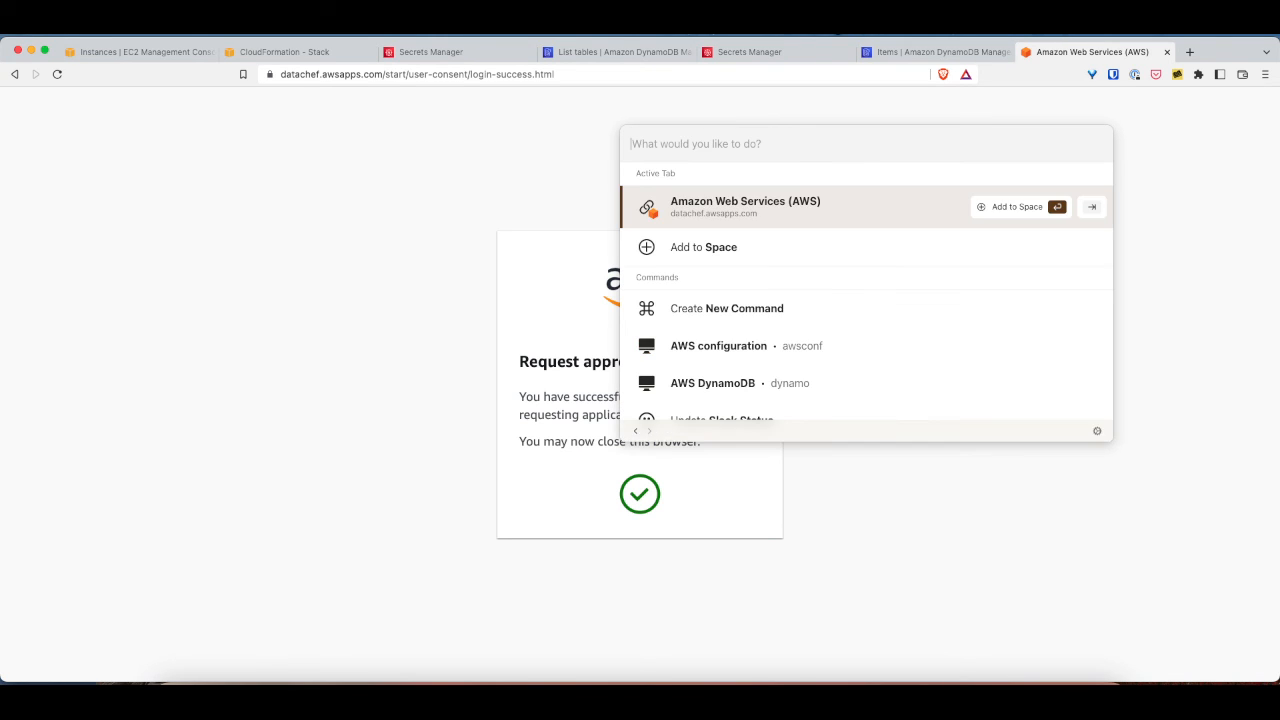
- List the eu-west-1 instances with the AWS Ec2 command in Slapdash and open the Amazing EC2 result
{"action": "type", "text": "ec"}
{"action": "key", "text": "Return"}
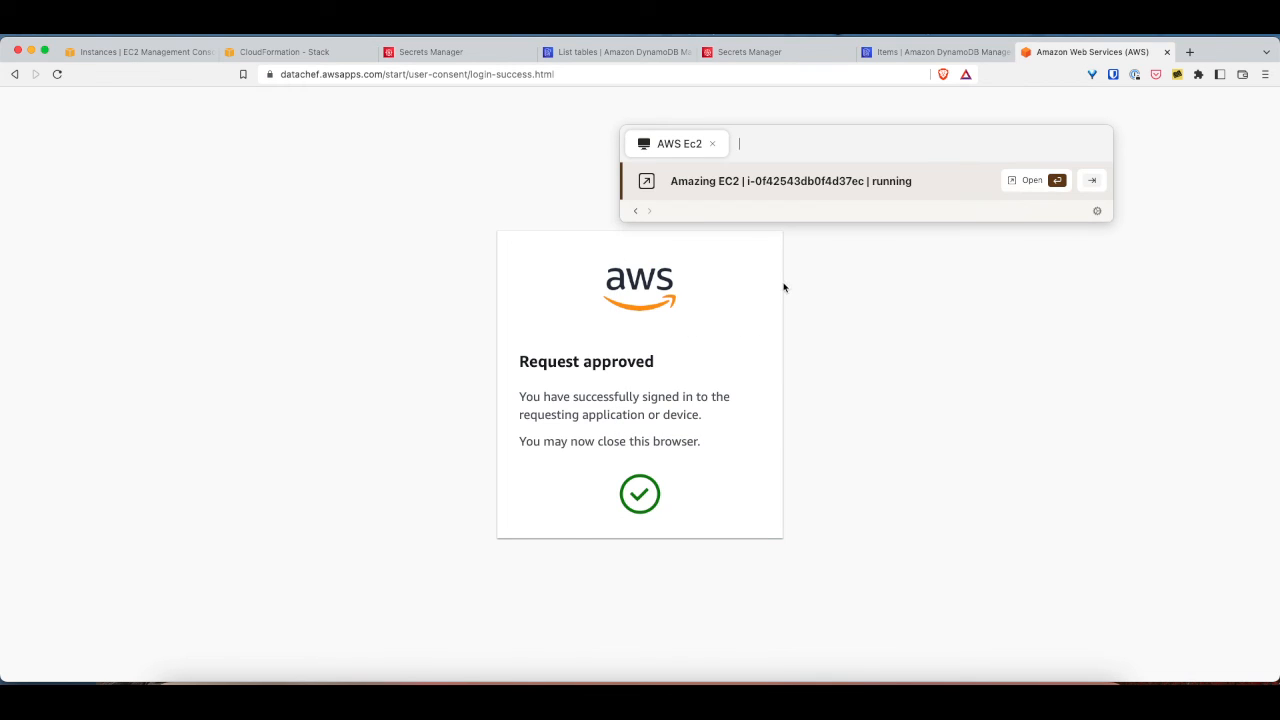
{"action": "key", "text": "Return"}
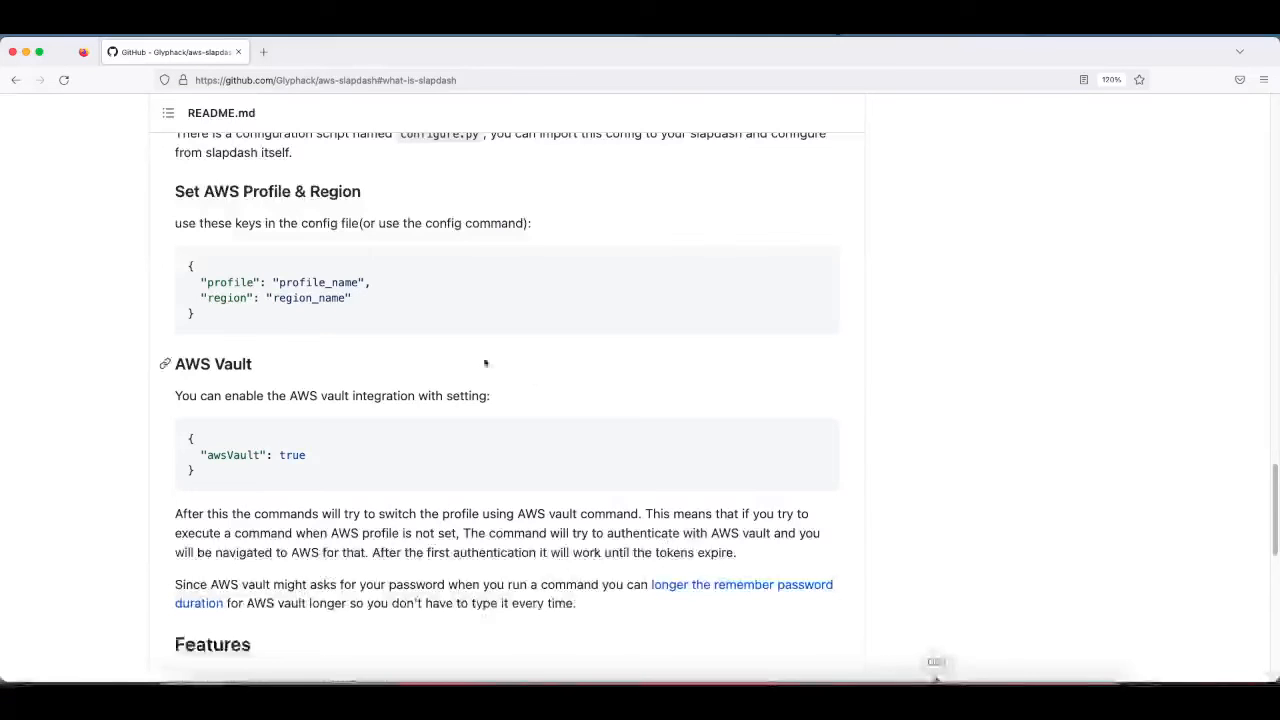
- Return to the README in Firefox and read the AWS Vault section's note on extending the remembered password duration
{"action": "scroll", "coordinate": [327, 369], "scroll_direction": "down", "scroll_amount": 3}
{"action": "scroll", "coordinate": [327, 369], "scroll_direction": "up", "scroll_amount": 2}
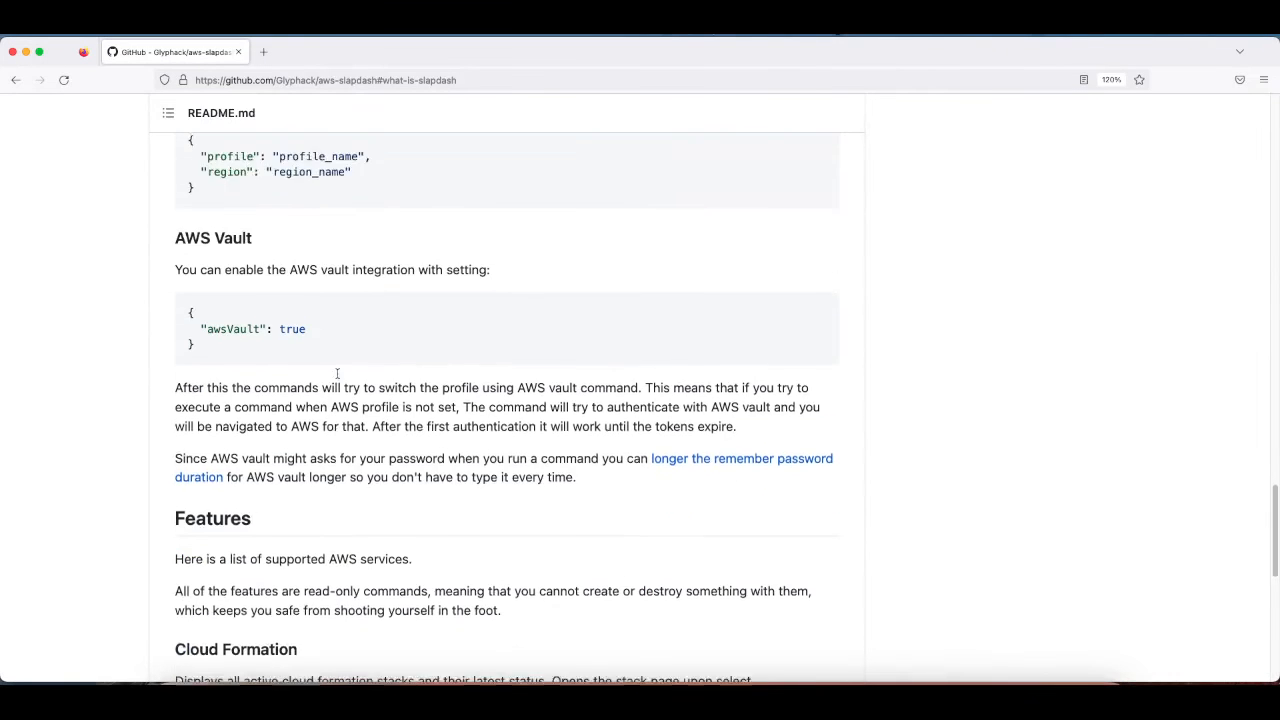
{"action": "left_click_drag", "start_coordinate": [637, 540], "coordinate": [242, 480]}
{"action": "left_click", "coordinate": [183, 498]}
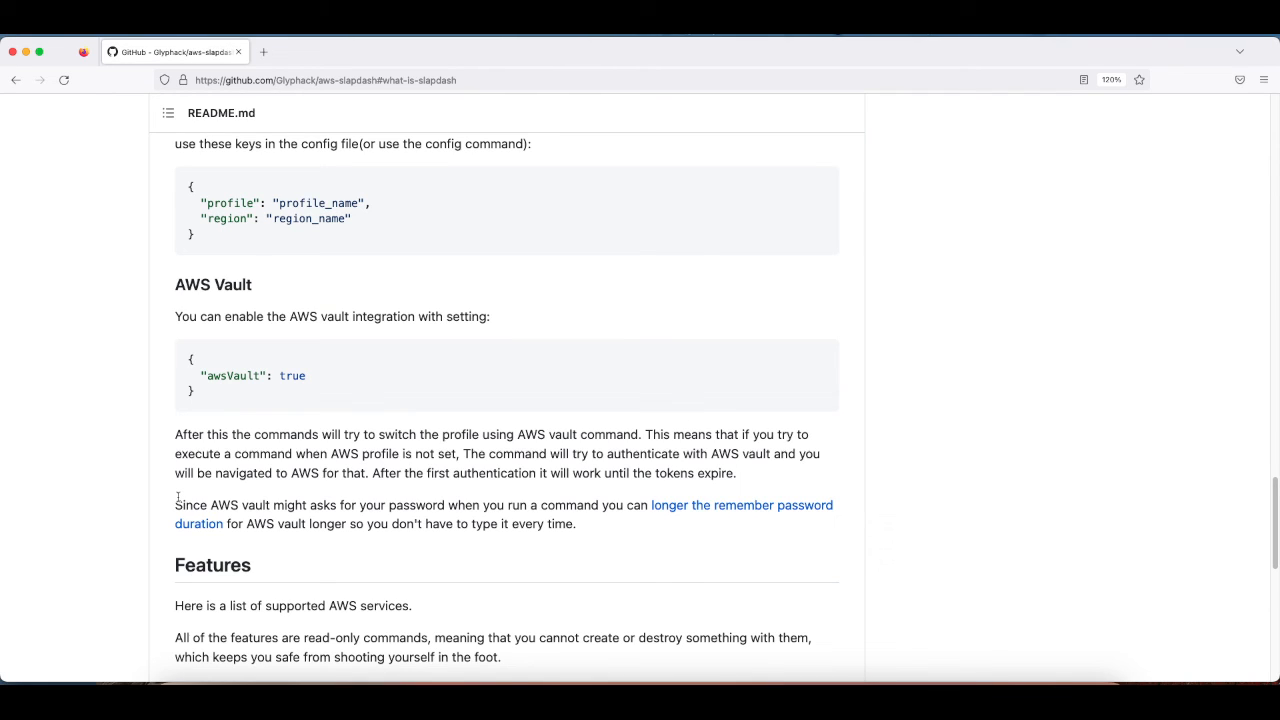
- Open Keychain Access and select the aws-vault custom keychain
{"action": "key", "text": "alt+space"}
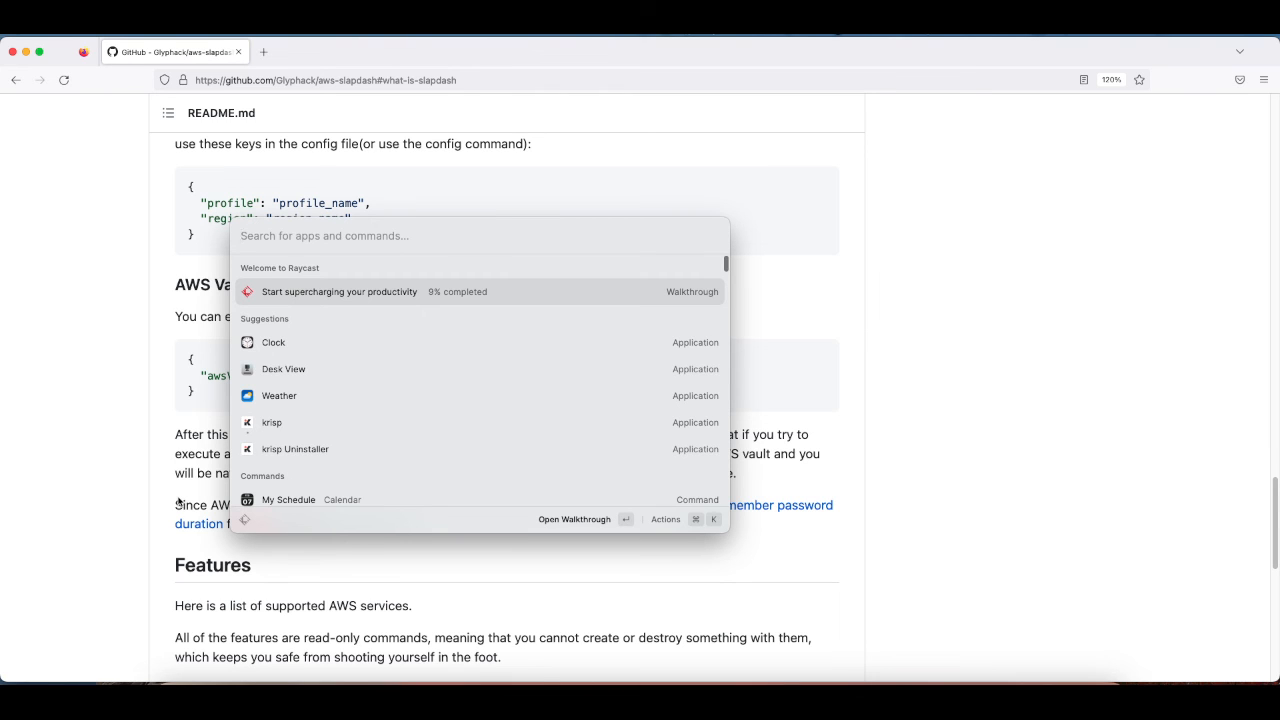
{"action": "type", "text": "key"}
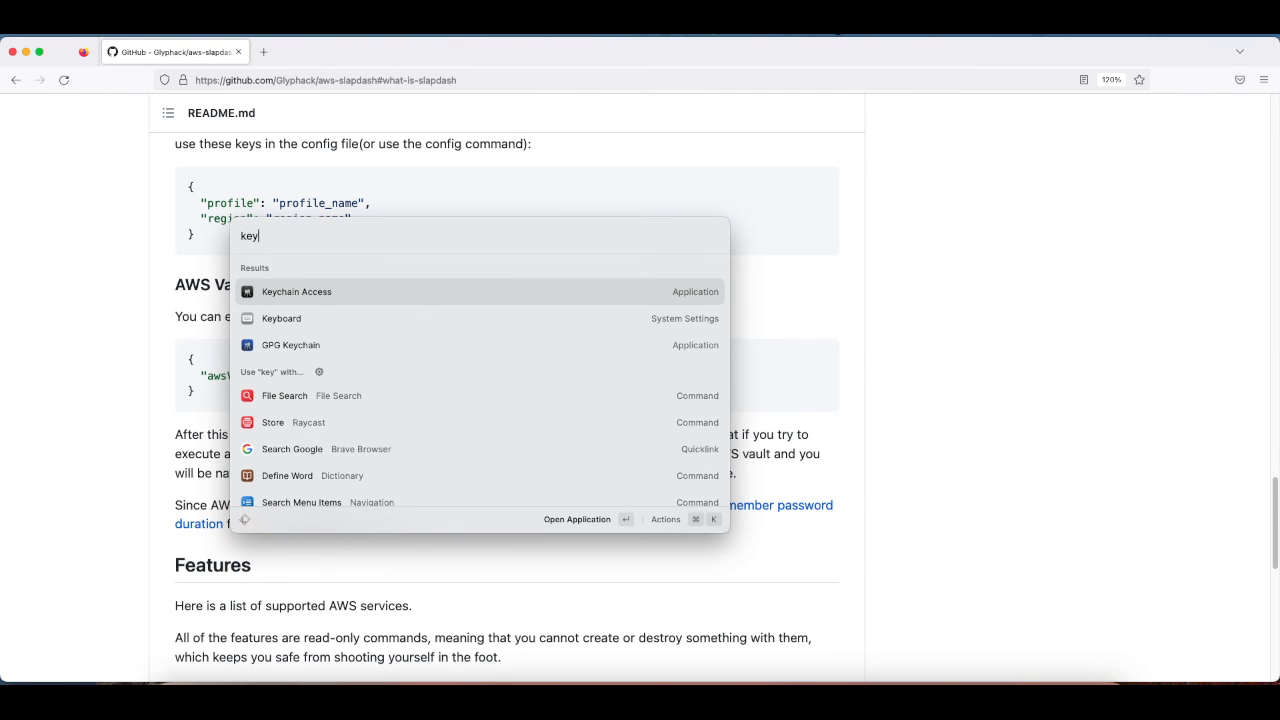
{"action": "key", "text": "Return"}
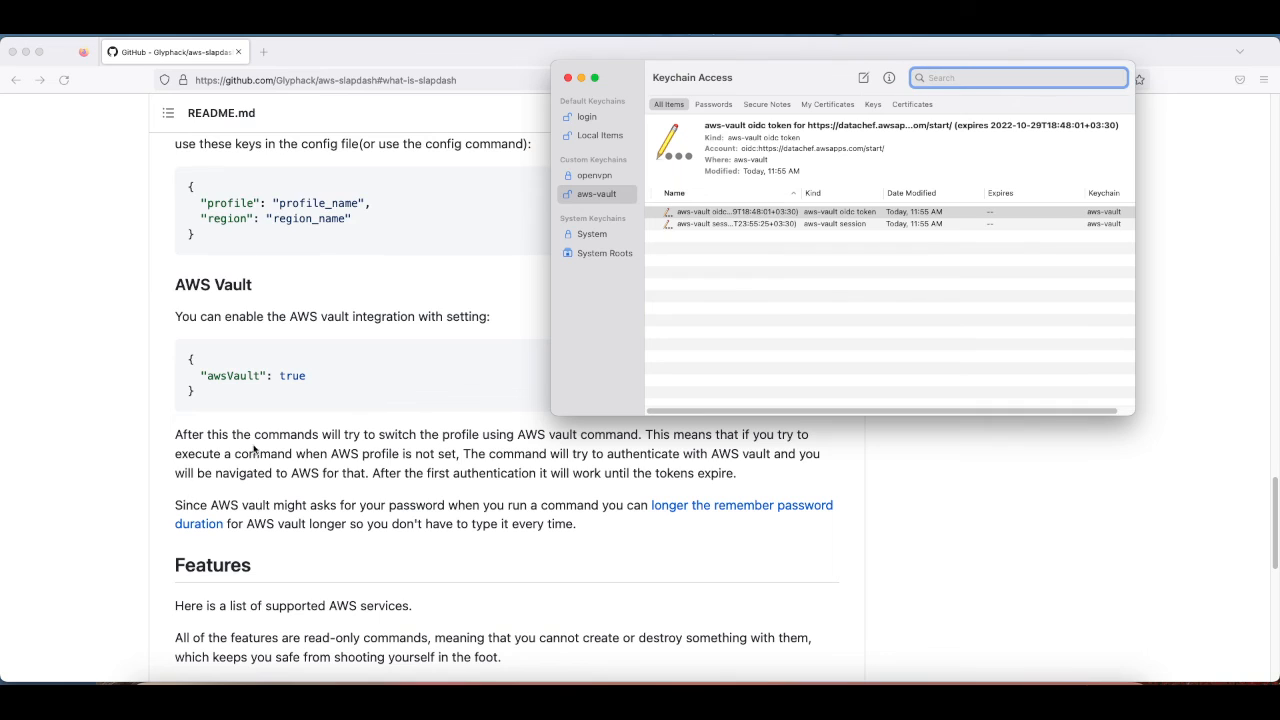
{"action": "left_click_drag", "start_coordinate": [744, 77], "coordinate": [776, 117]}
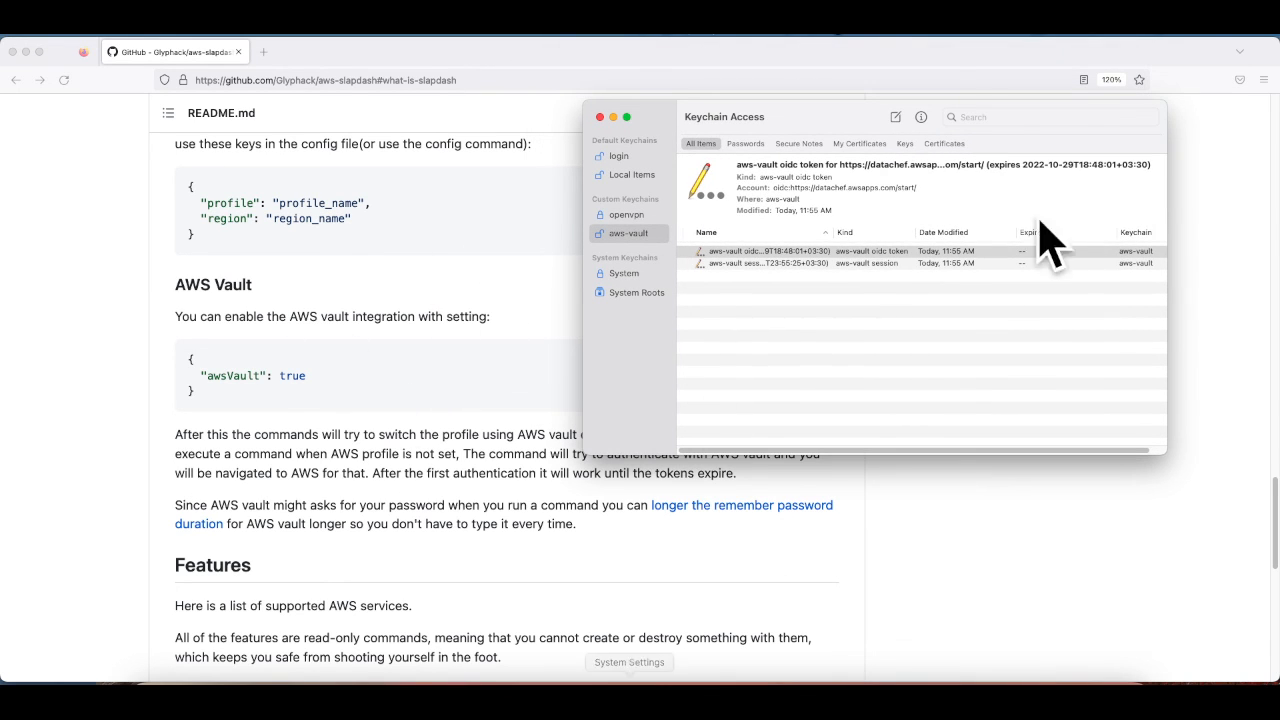
{"action": "left_click", "coordinate": [610, 234]}
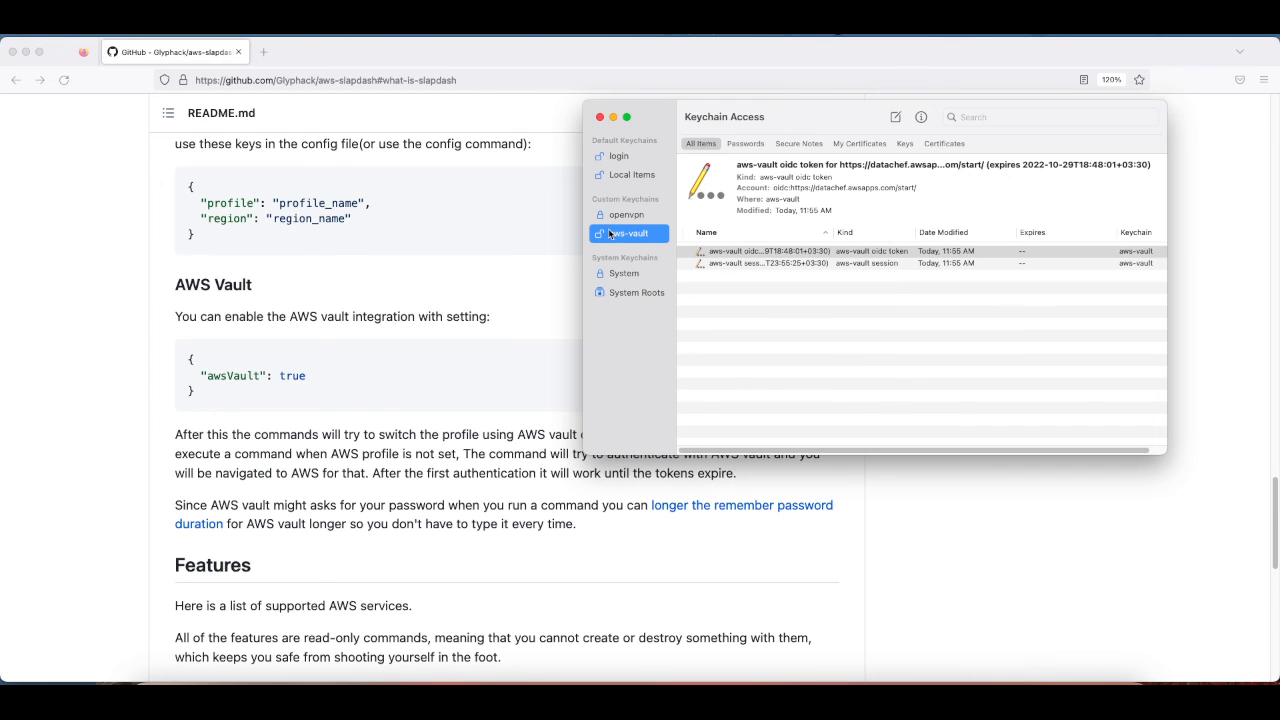
{"action": "left_click", "coordinate": [666, 488]}
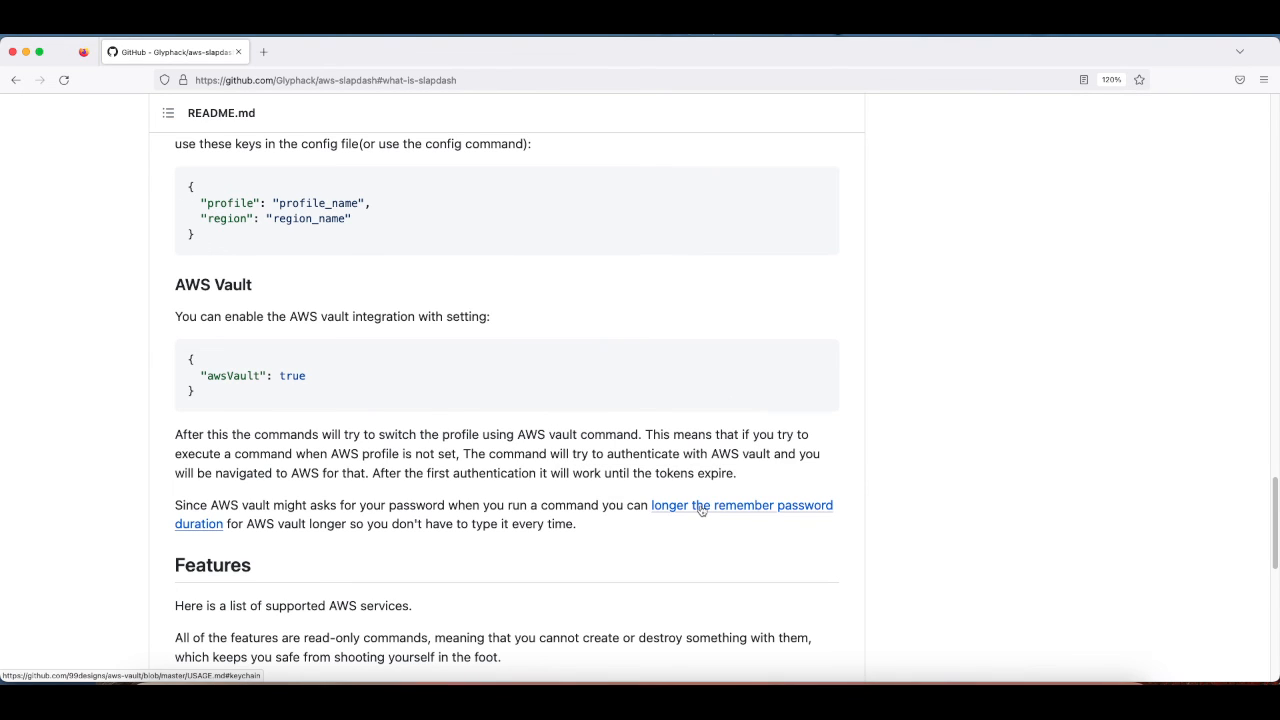
{"action": "key", "text": "super+Tab"}
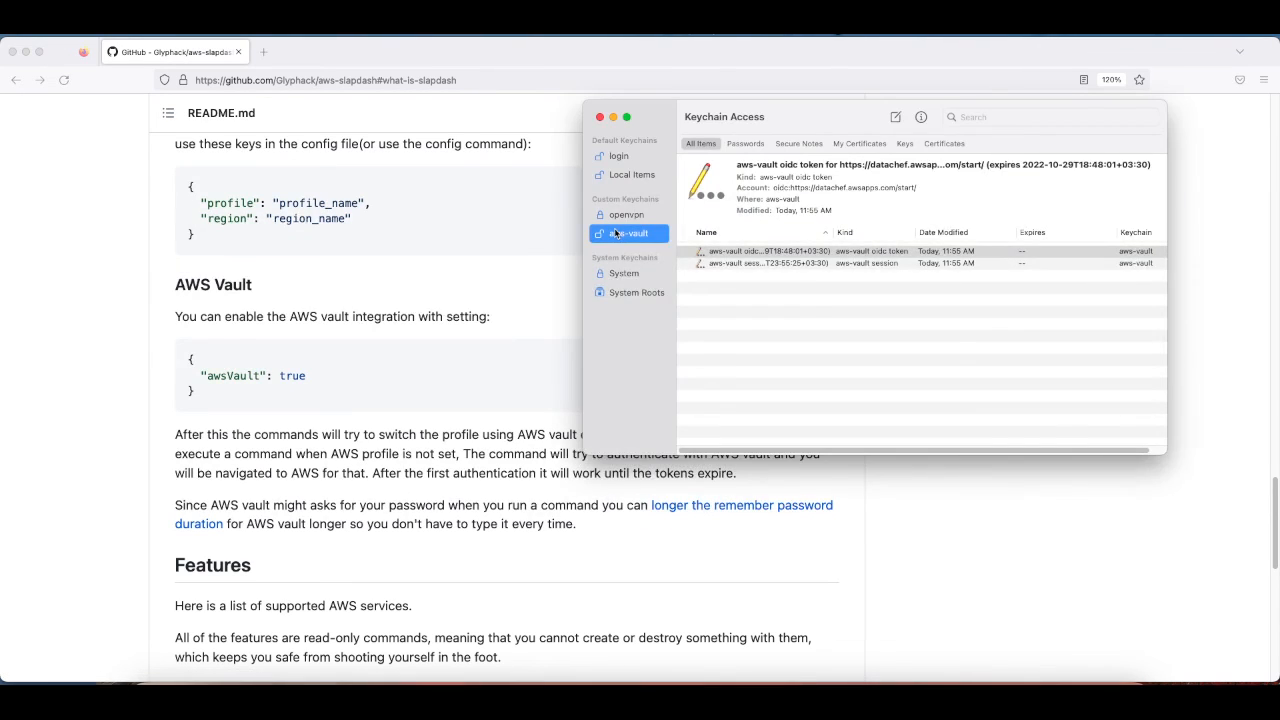
- Save the aws-vault keychain settings with locking after inactivity turned off and locking when sleeping on
{"action": "right_click", "coordinate": [612, 232]}
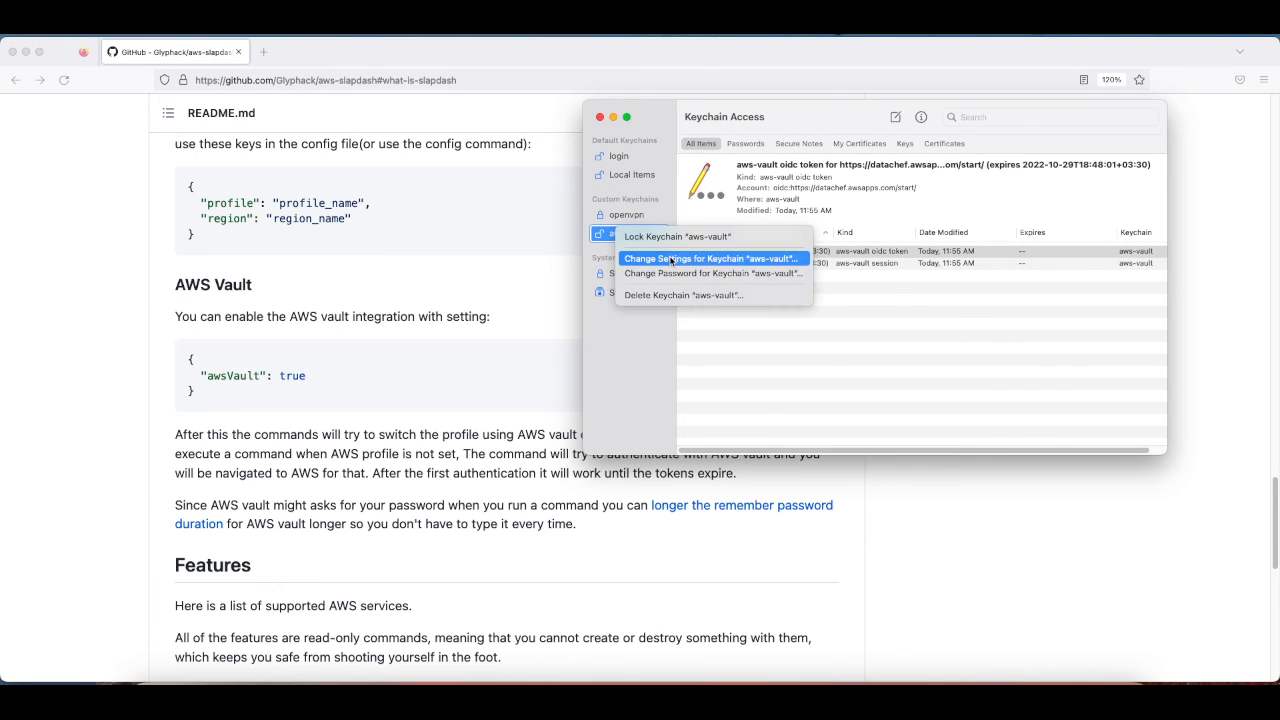
{"action": "left_click", "coordinate": [671, 259]}
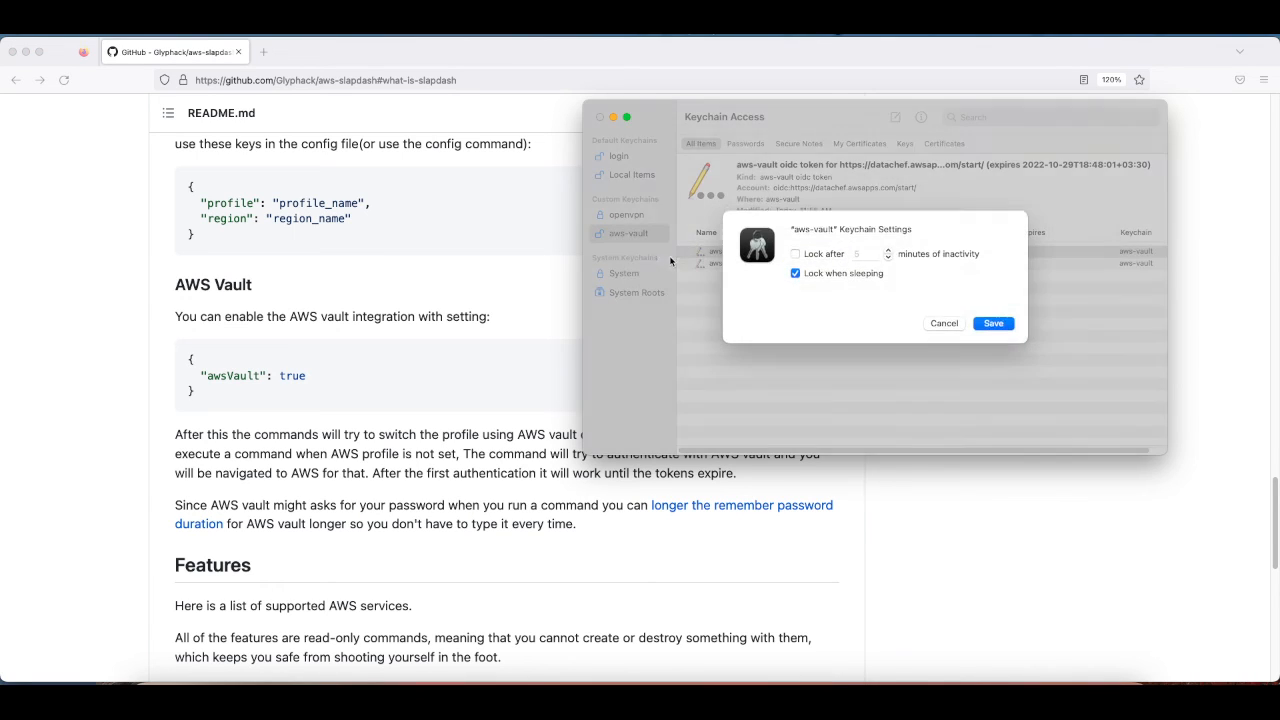
{"action": "left_click", "coordinate": [822, 256]}
{"action": "left_click", "coordinate": [861, 254]}
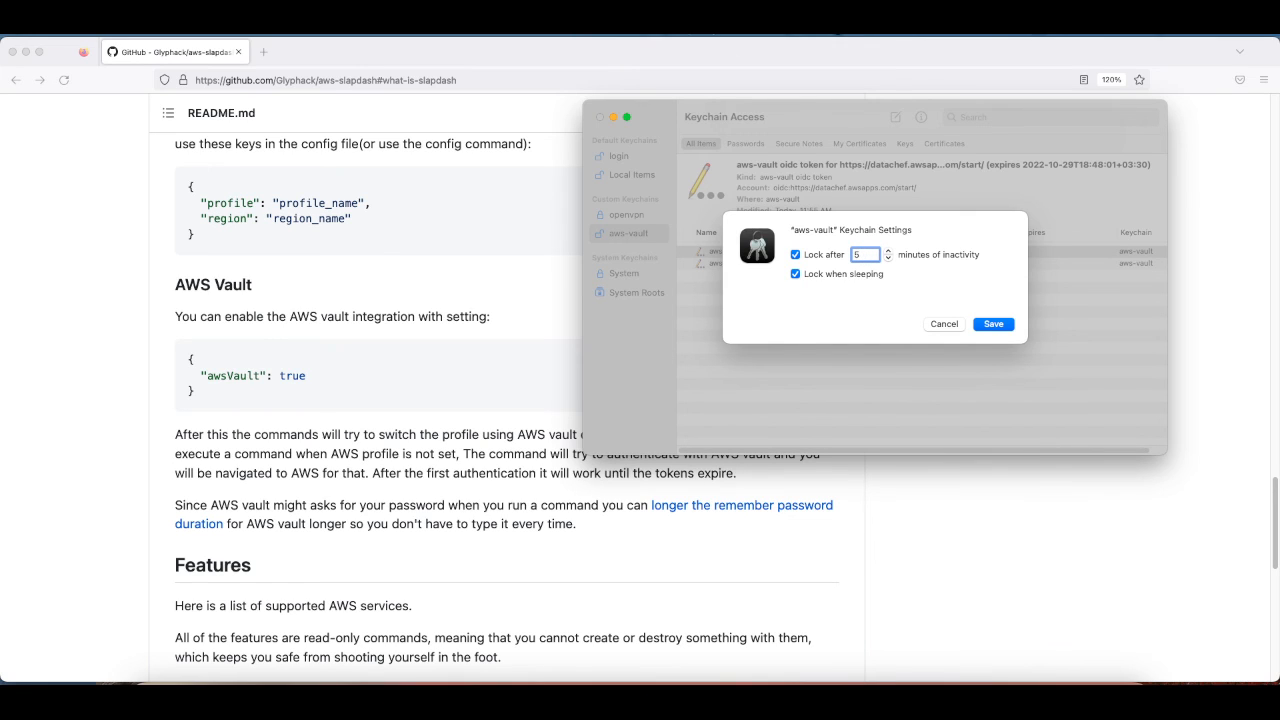
{"action": "left_click", "coordinate": [835, 256]}
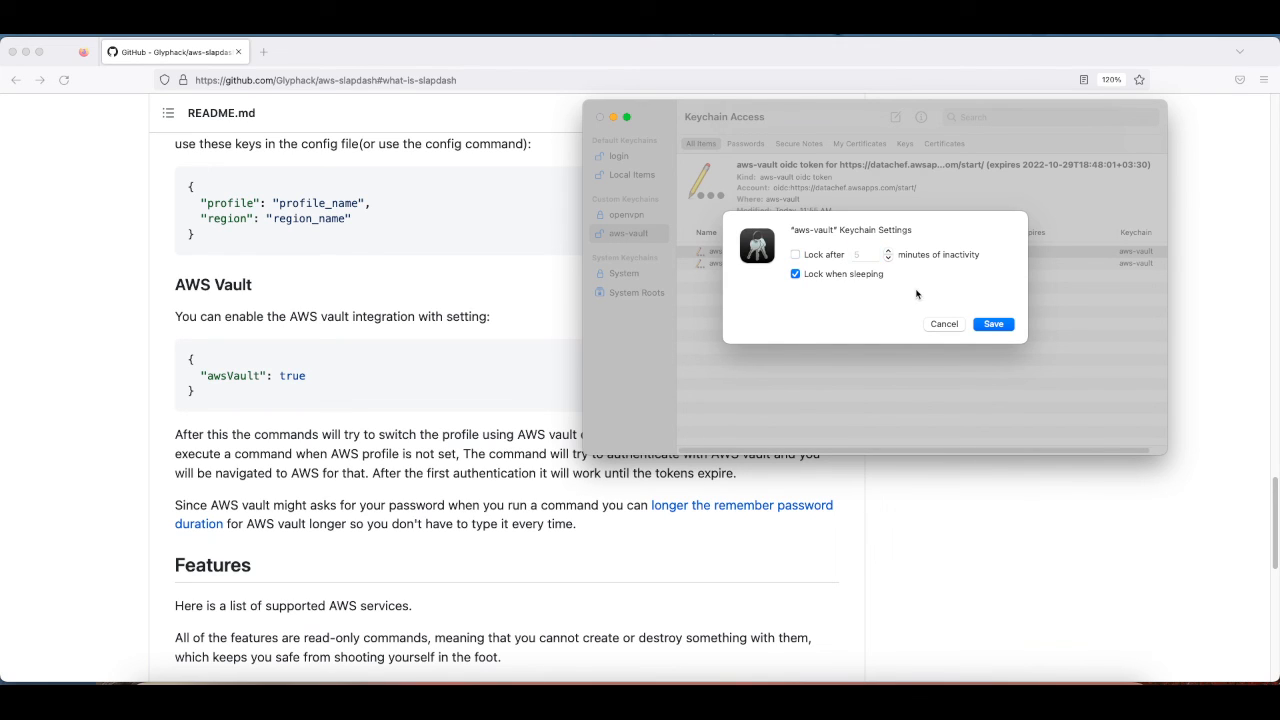
{"action": "left_click", "coordinate": [999, 328]}
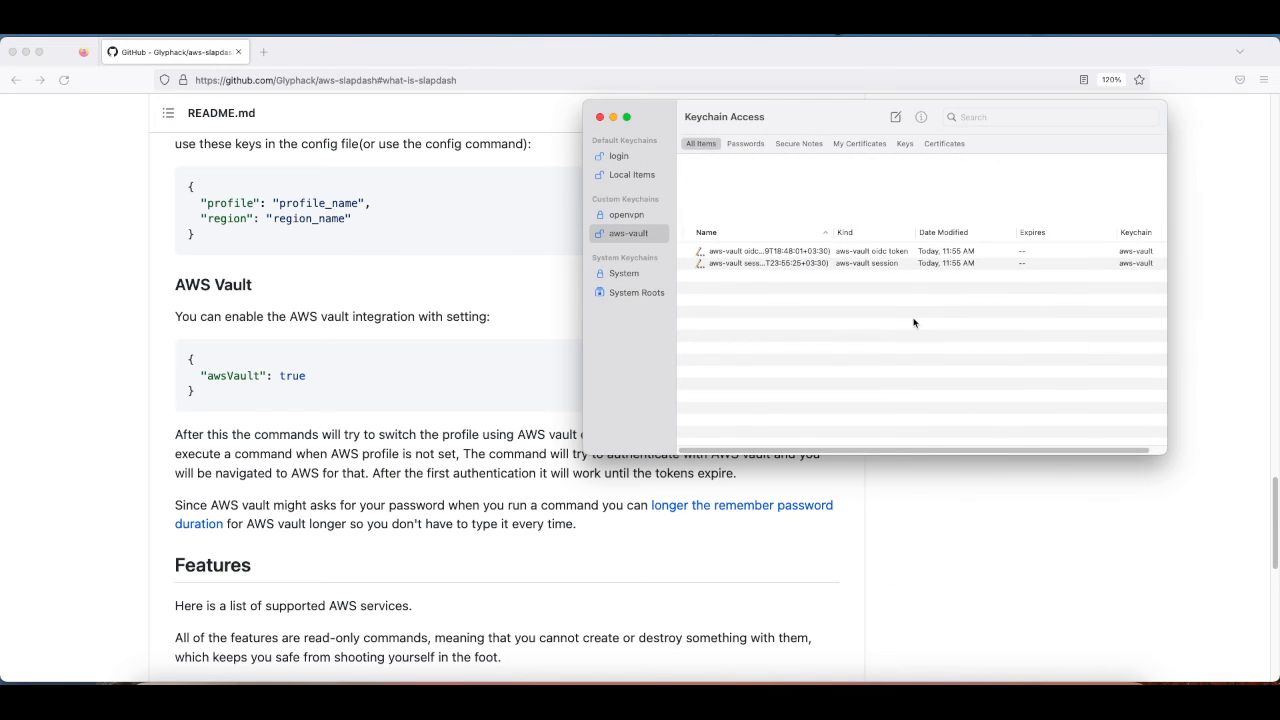
- Close the Keychain Access window and run the AWS Ec2 command in Slapdash
{"action": "key", "text": "super+w"}
{"action": "key", "text": "super+j"}
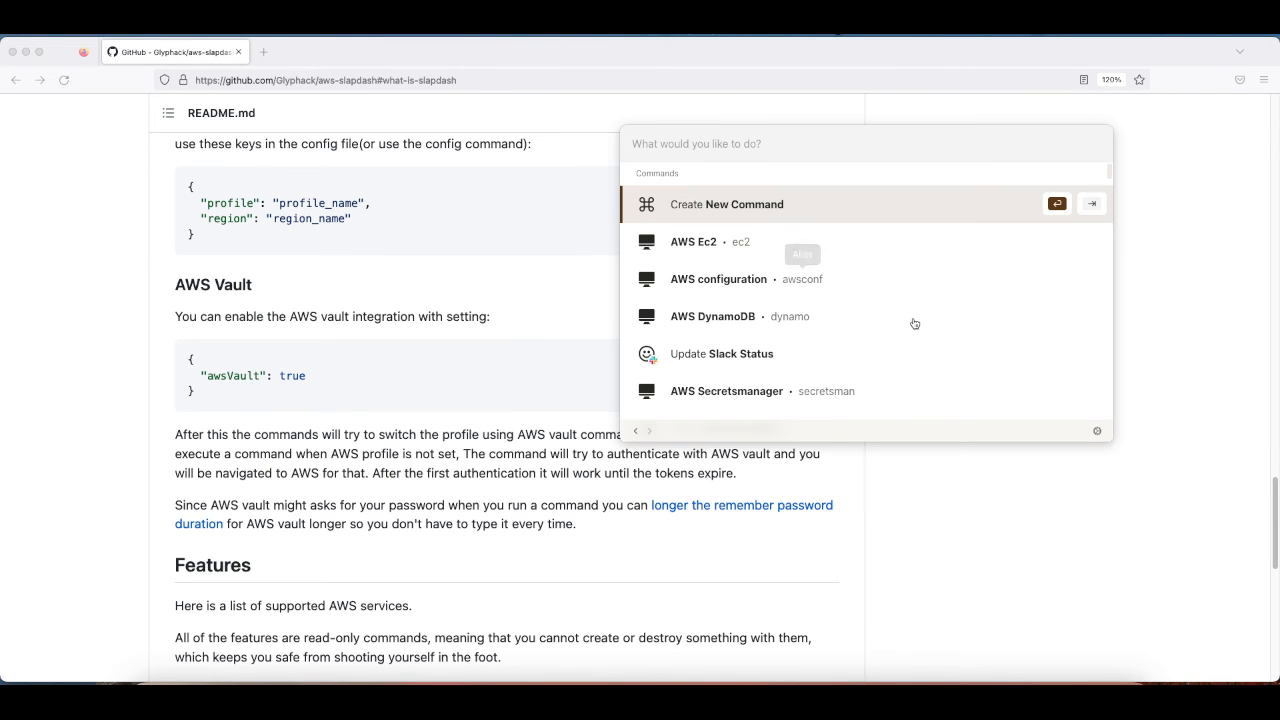
{"action": "key", "text": "Down"}
{"action": "key", "text": "Return"}
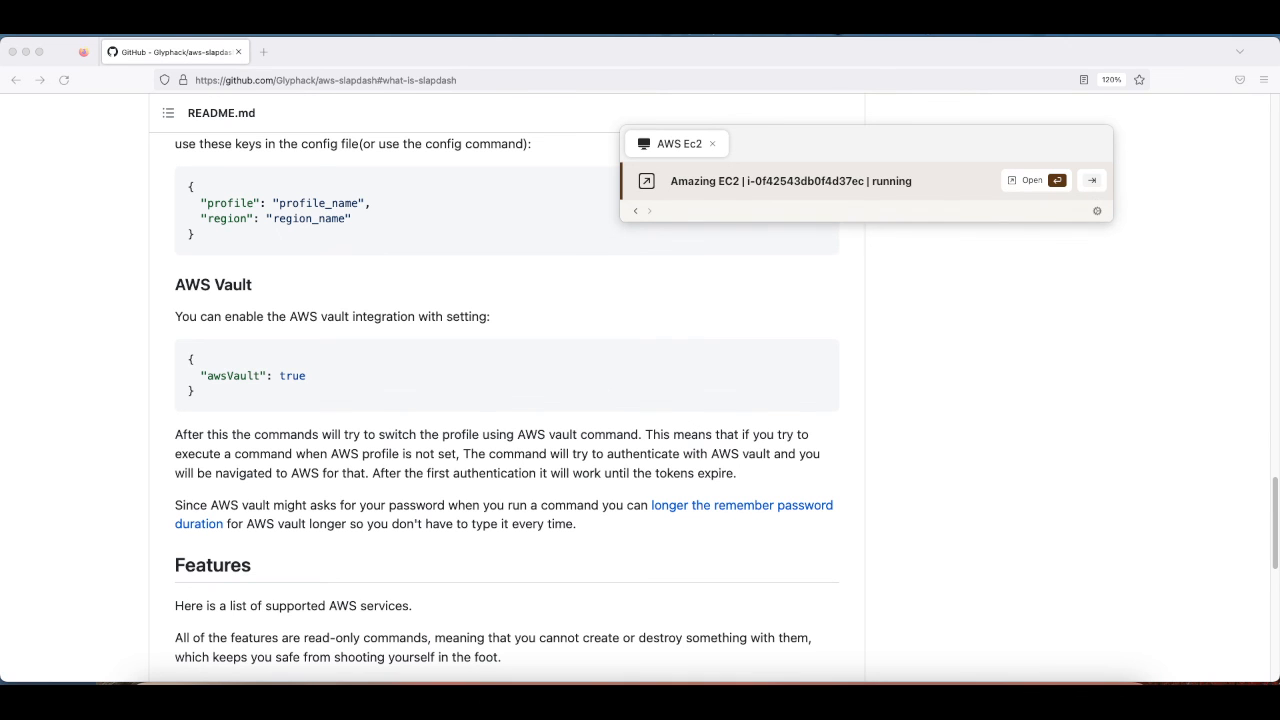
{"action": "key", "text": "Return"}
- Return to the top of the aws-slapdash repository page in Firefox
{"action": "scroll", "coordinate": [518, 457], "scroll_direction": "up", "scroll_amount": 15}
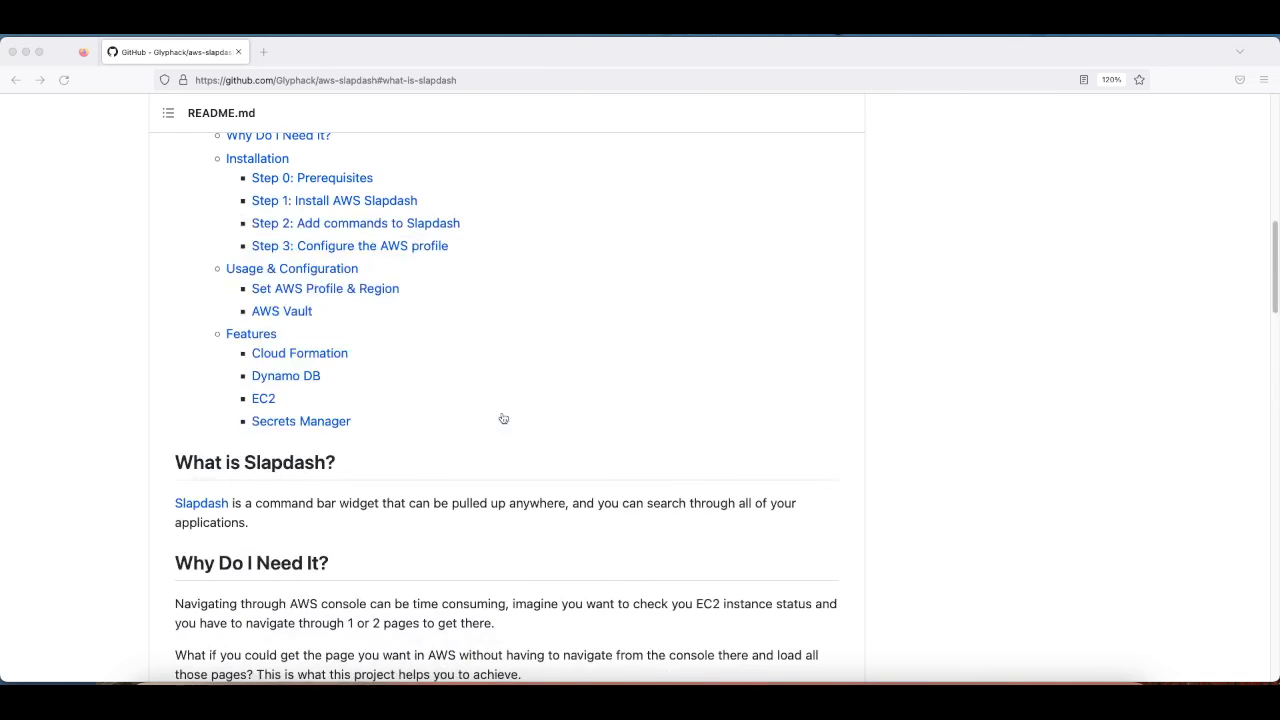
{"action": "scroll", "coordinate": [538, 432], "scroll_direction": "up", "scroll_amount": 5}
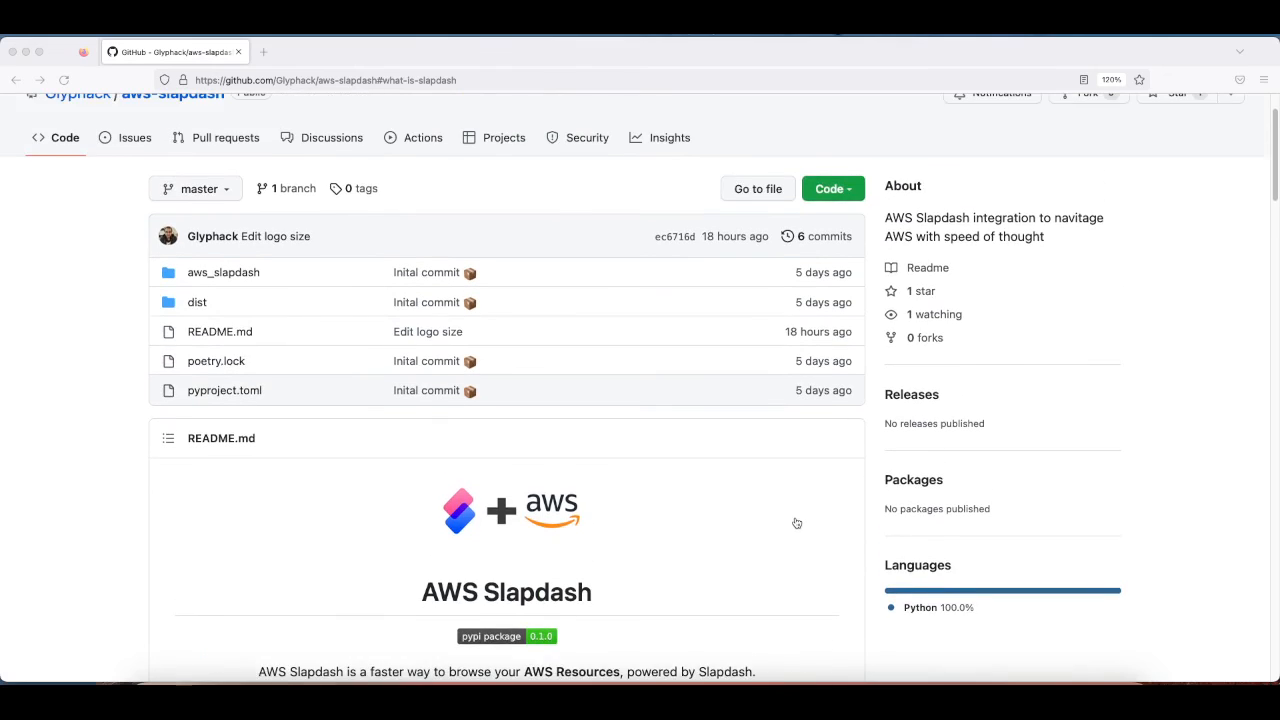
{"action": "scroll", "coordinate": [797, 523], "scroll_direction": "down", "scroll_amount": 2}
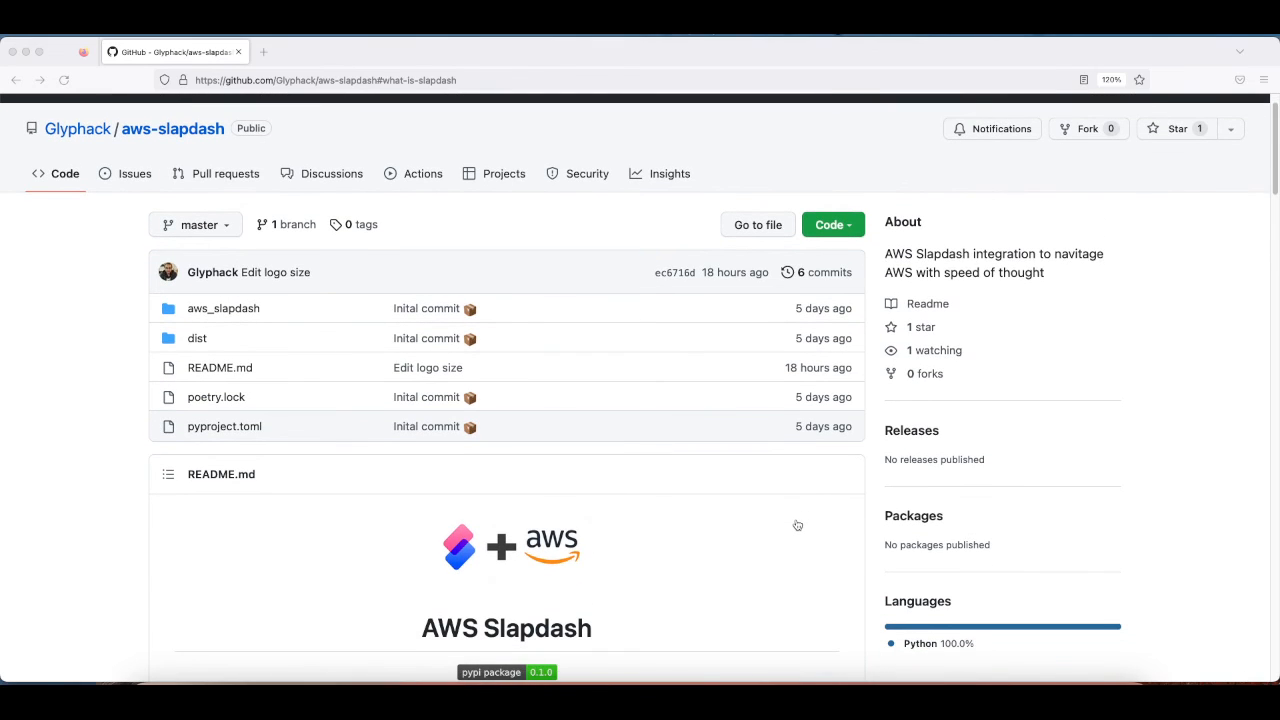